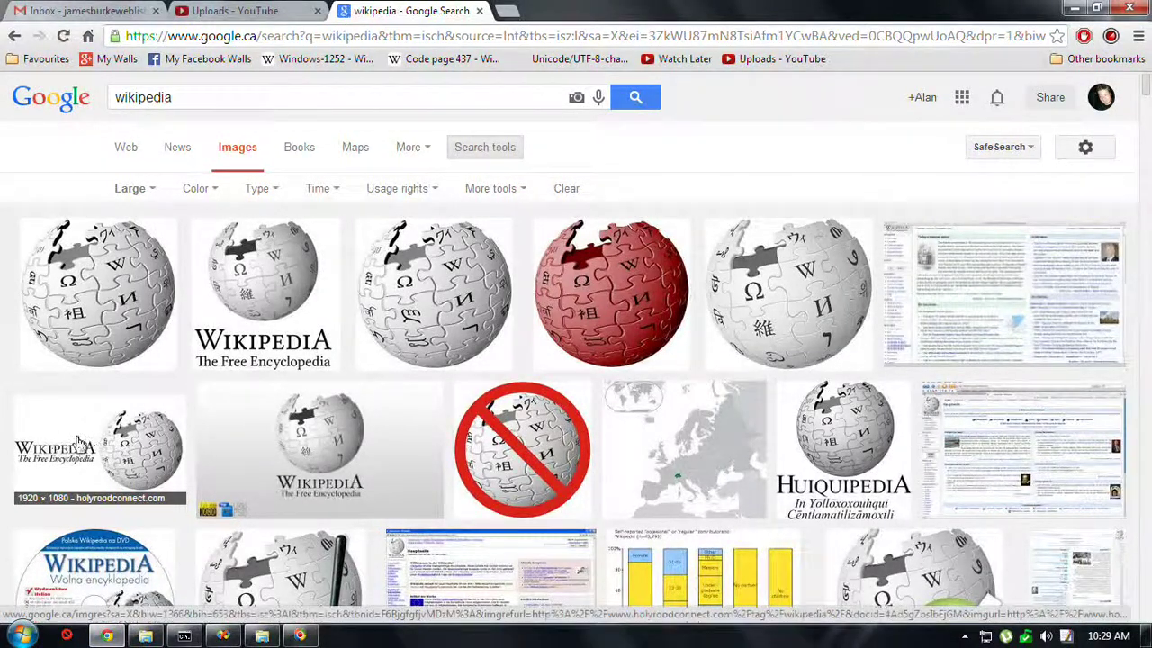
Step: Open the 1920 × 1080 Wikipedia logo from holyroodconnect.com at full size and check the saved Wikipedia-large.jpg in the Video Icons folder
left_click(81, 445)
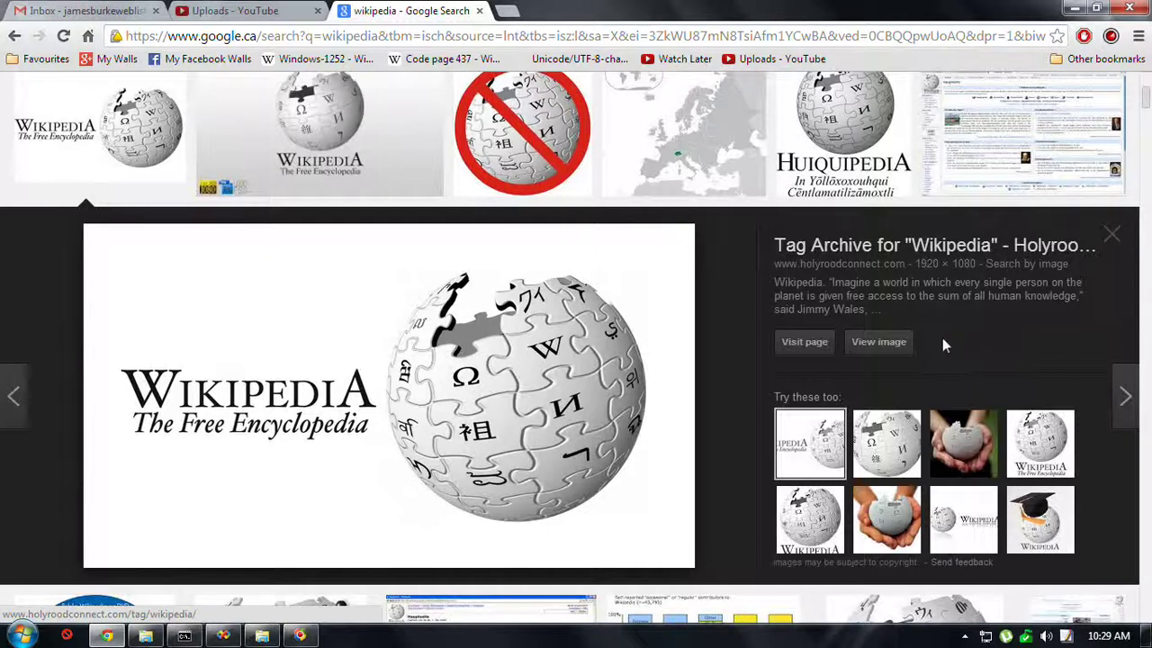
left_click(886, 343)
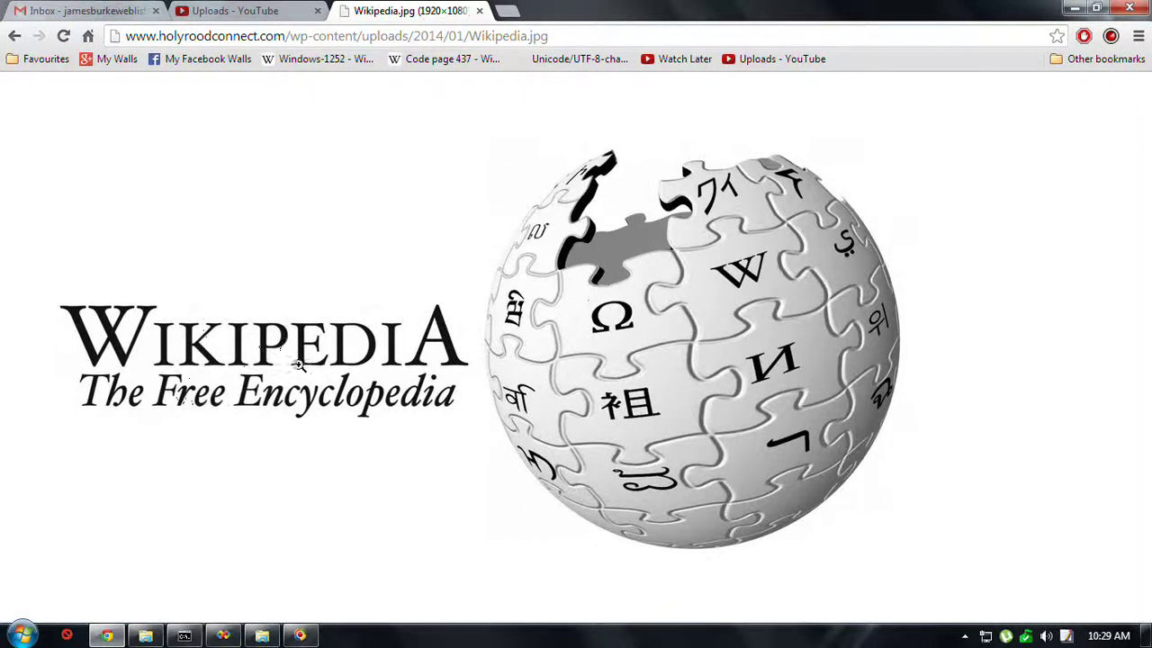
left_click(145, 635)
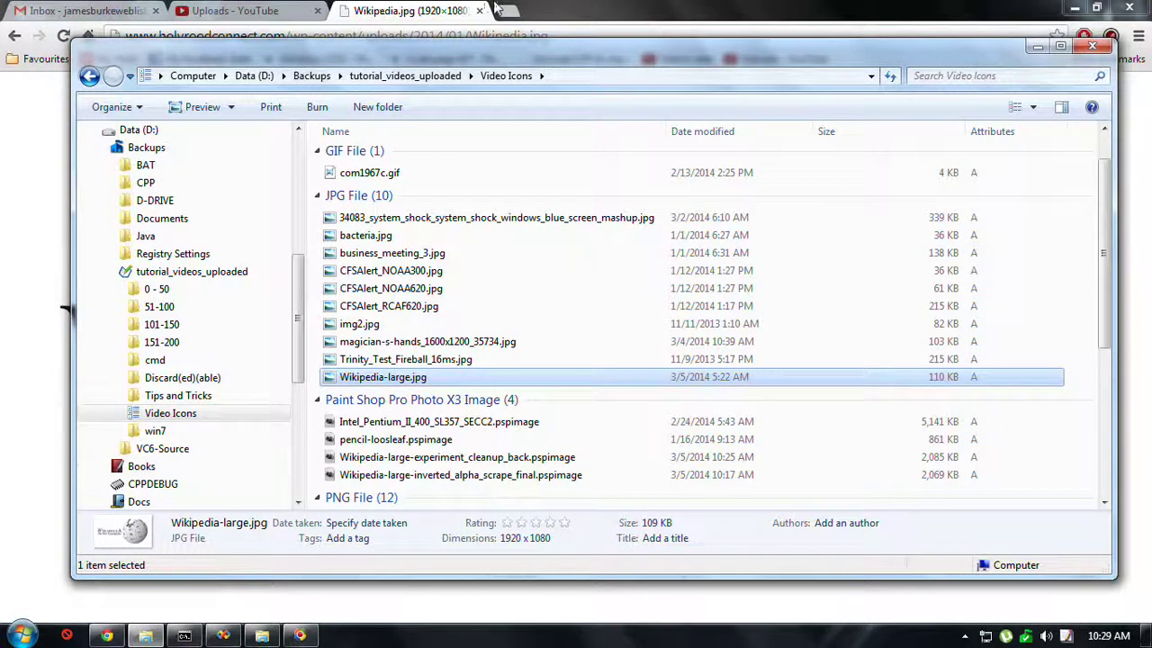
left_click(413, 10)
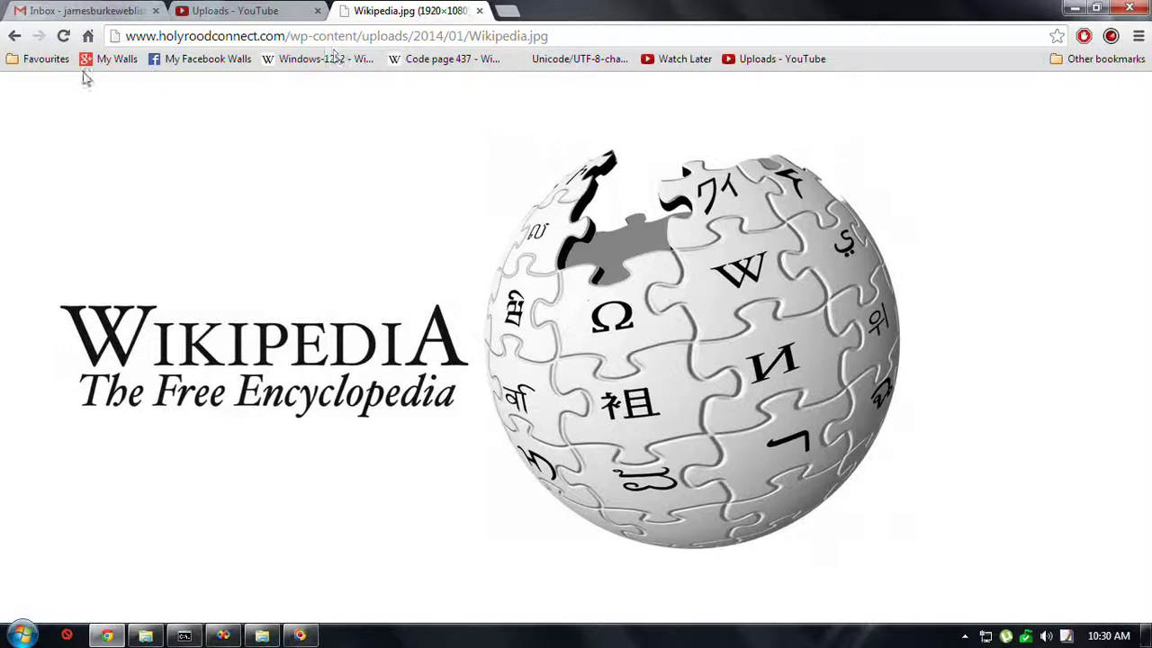
Step: Return to the image search results, preview the holyroodconnect.com Wikipedia logo again and close the preview
left_click(14, 37)
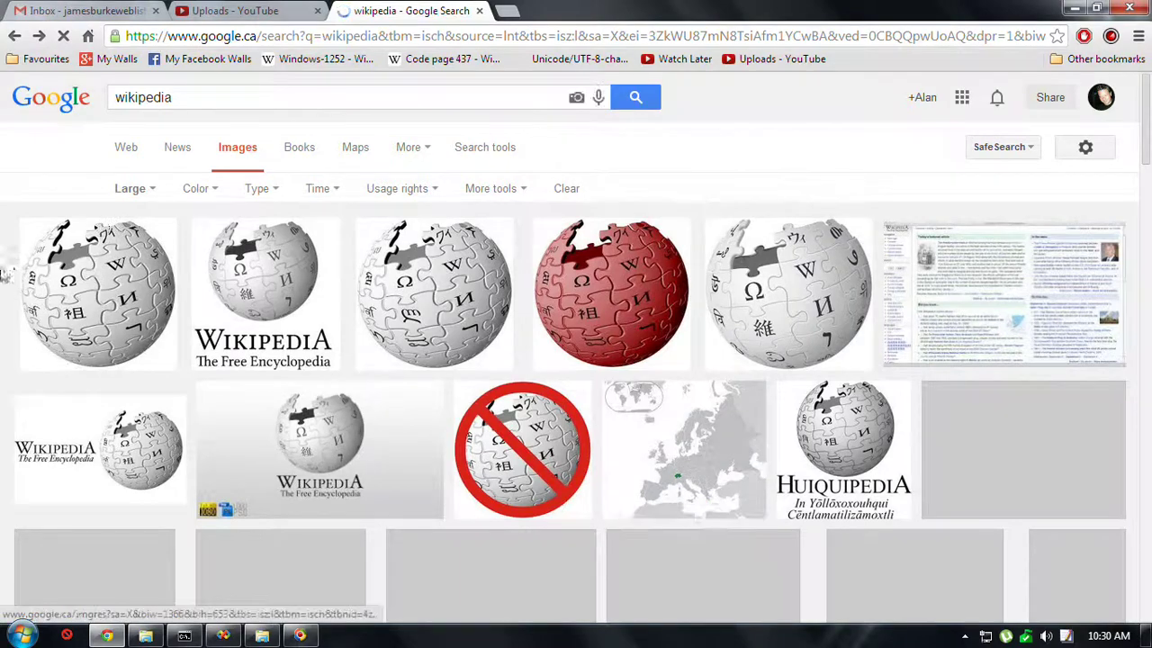
left_click(99, 447)
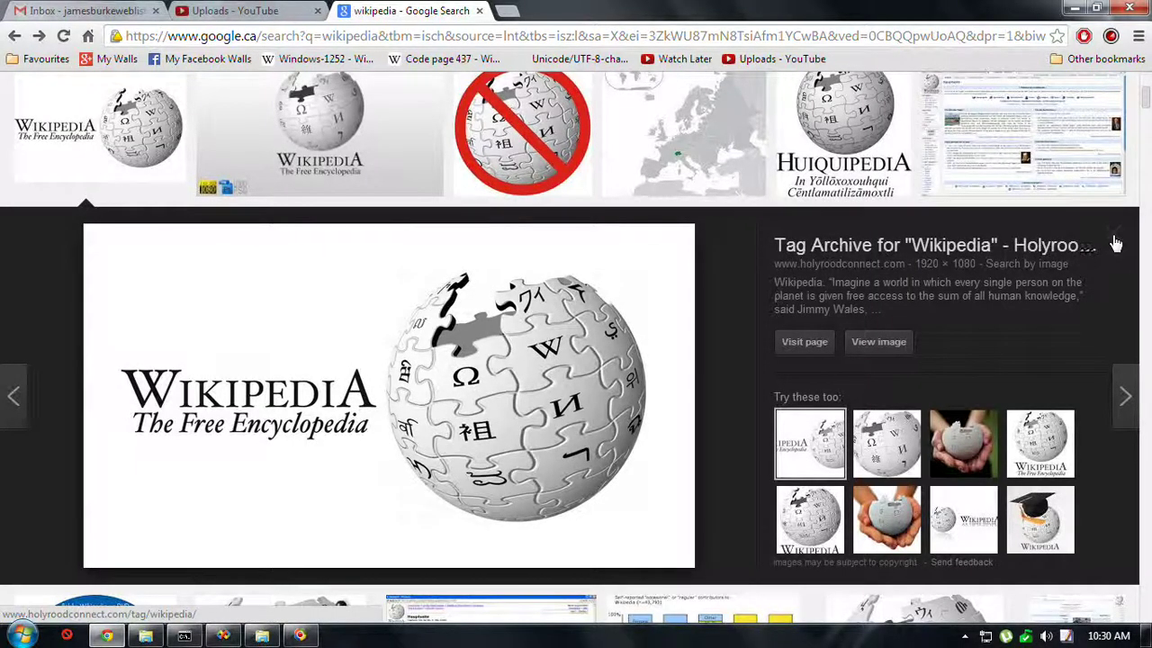
left_click(1116, 243)
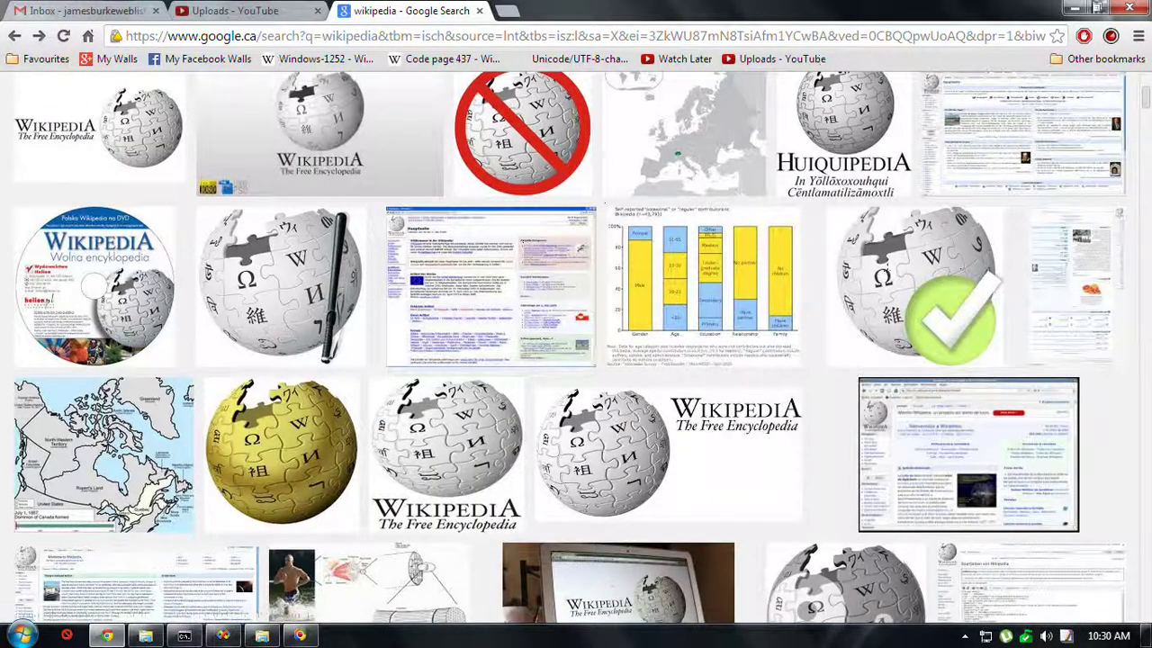
Step: Minimize the browser and open Wikipedia-large.jpg from the Video Icons folder in Corel PaintShop Photo Pro X3
left_click(1073, 9)
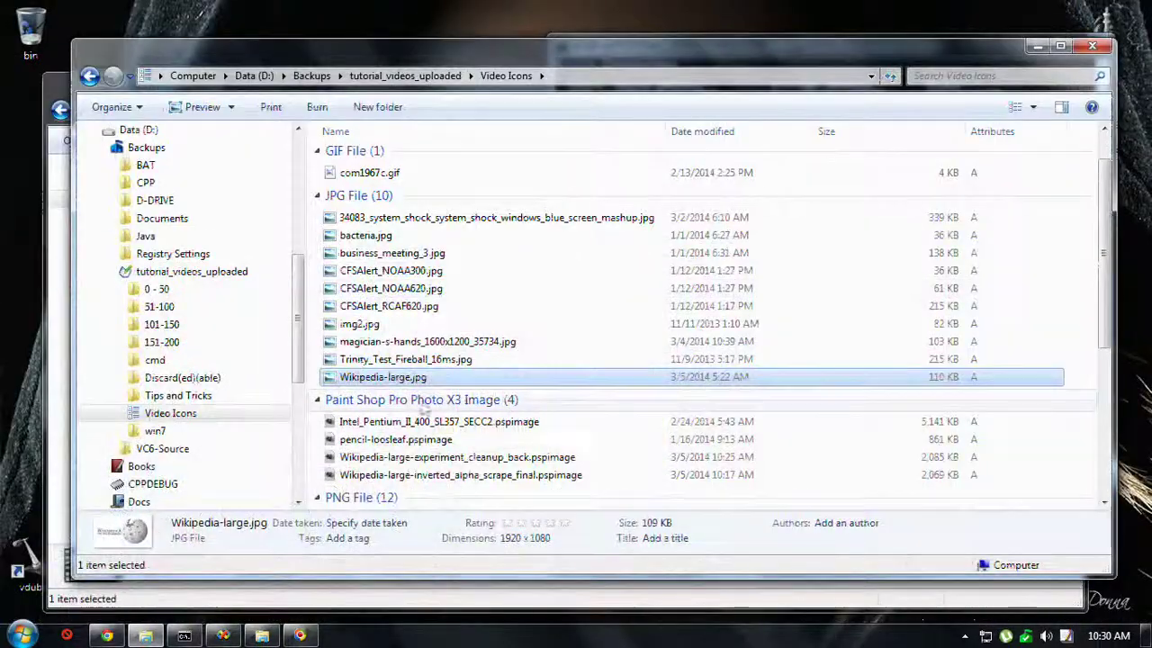
right_click(428, 383)
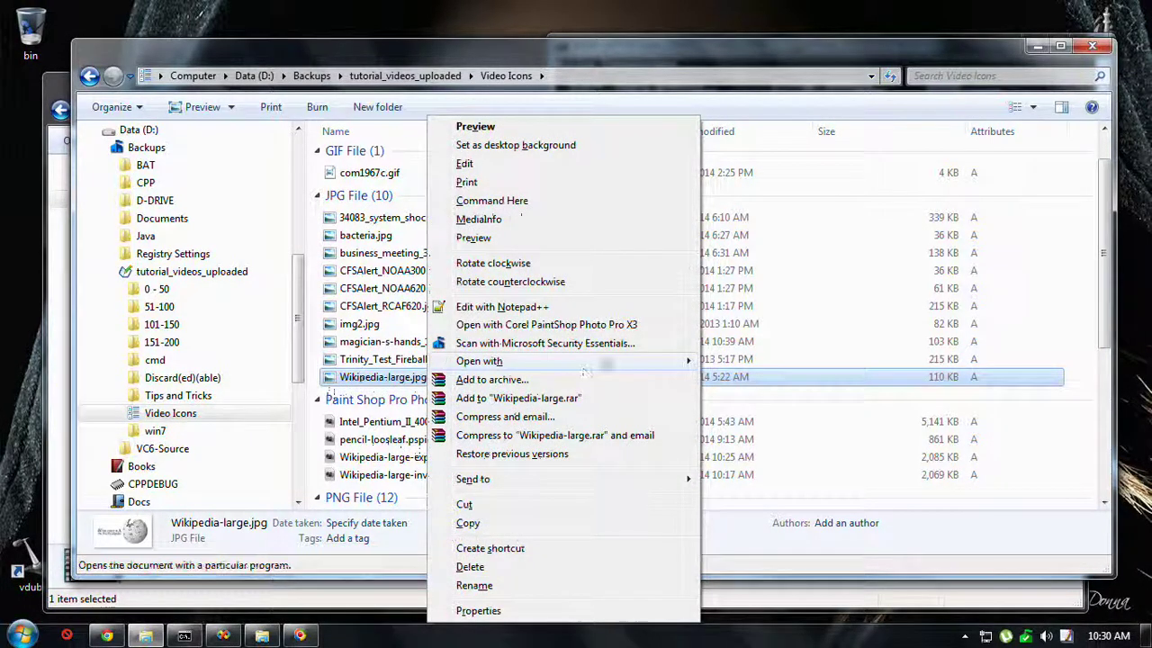
mouse_move(633, 363)
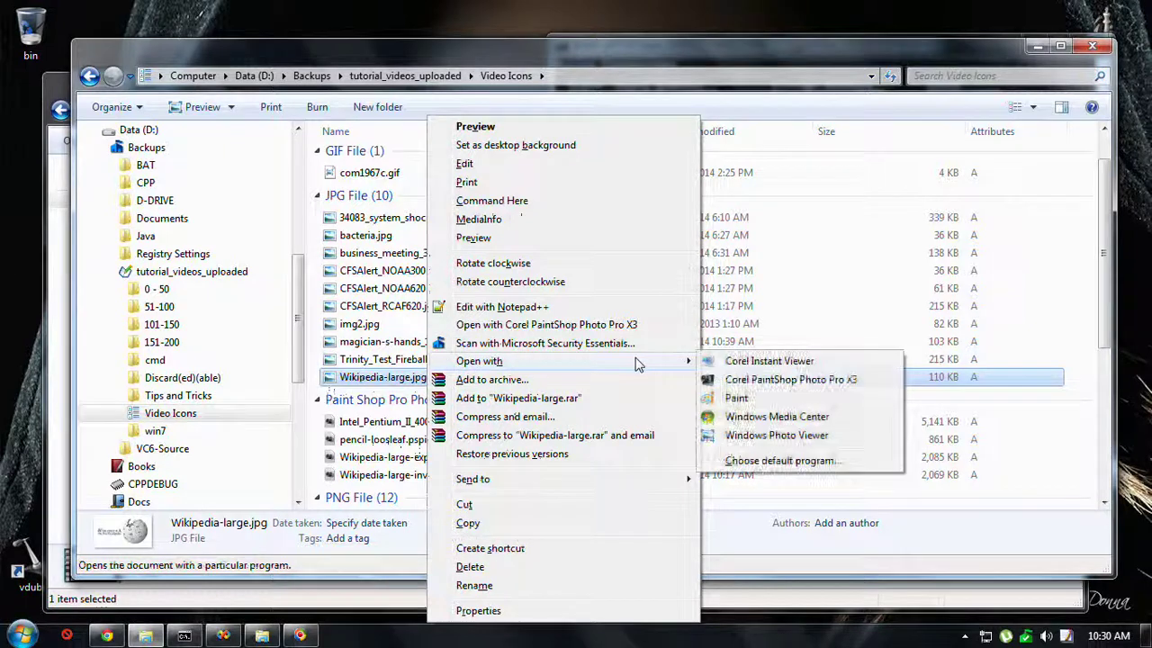
left_click(802, 381)
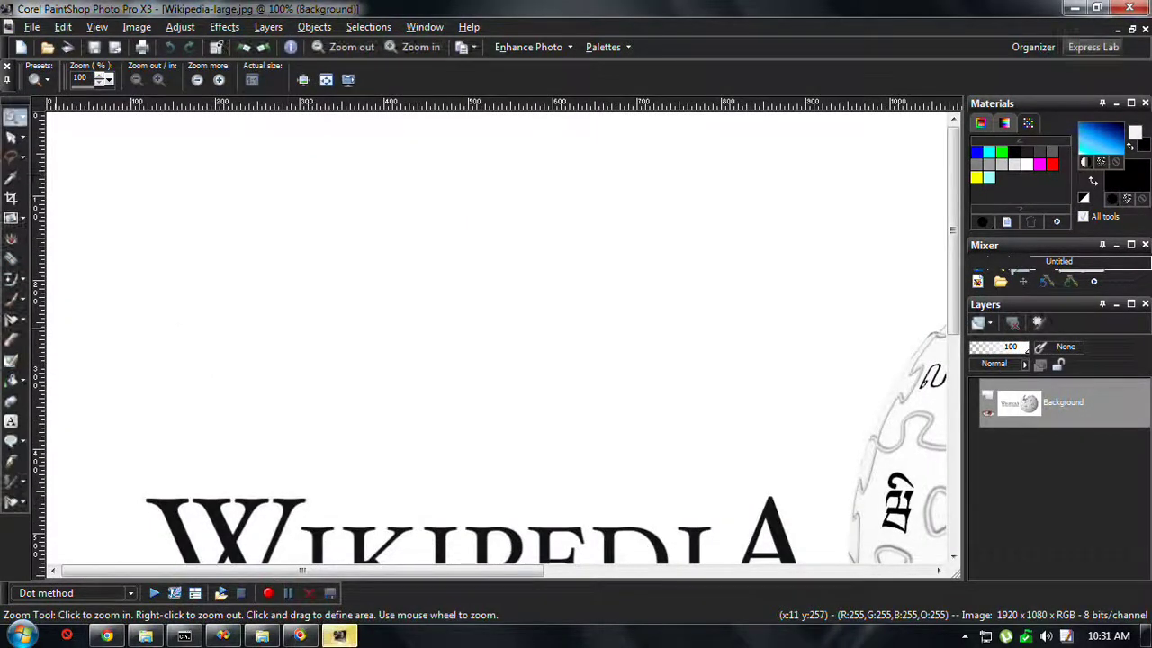
Step: Select the white background around the logo with the Magic Wand at a tolerance of 3
left_click(25, 162)
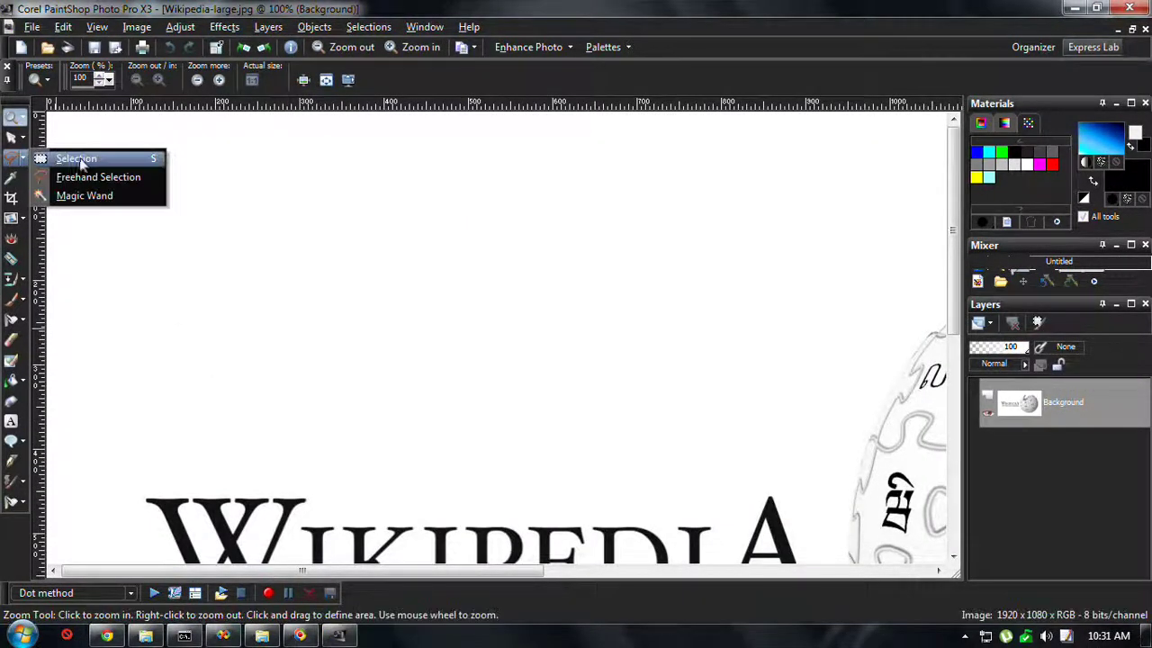
left_click(82, 161)
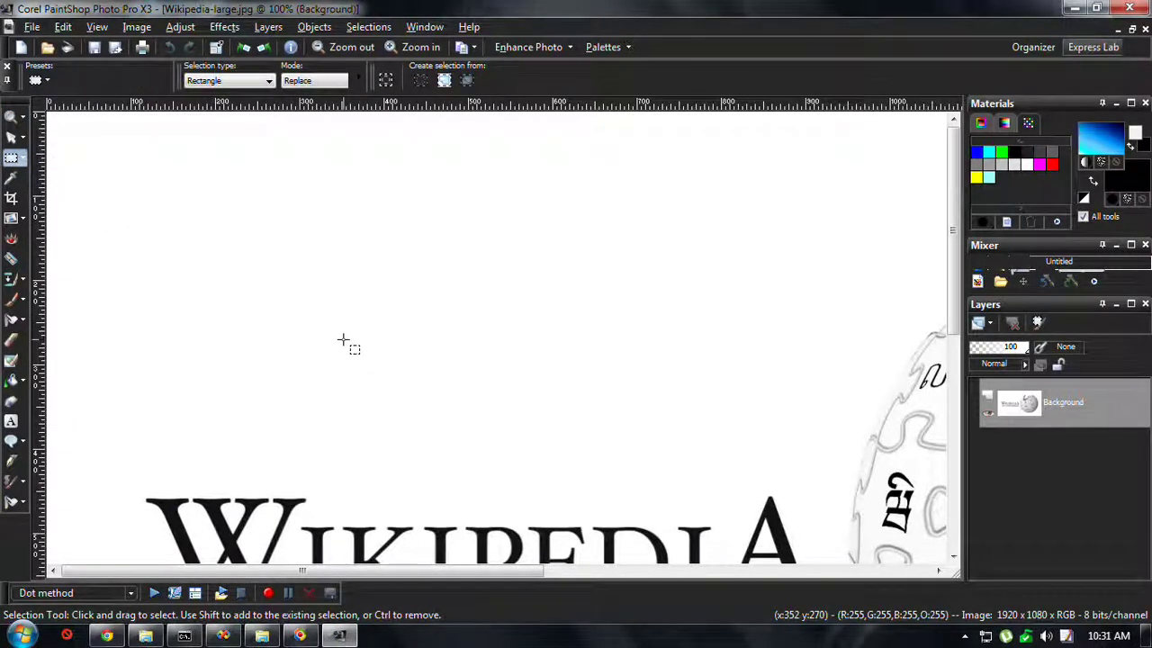
scroll(342, 336, "down", 2)
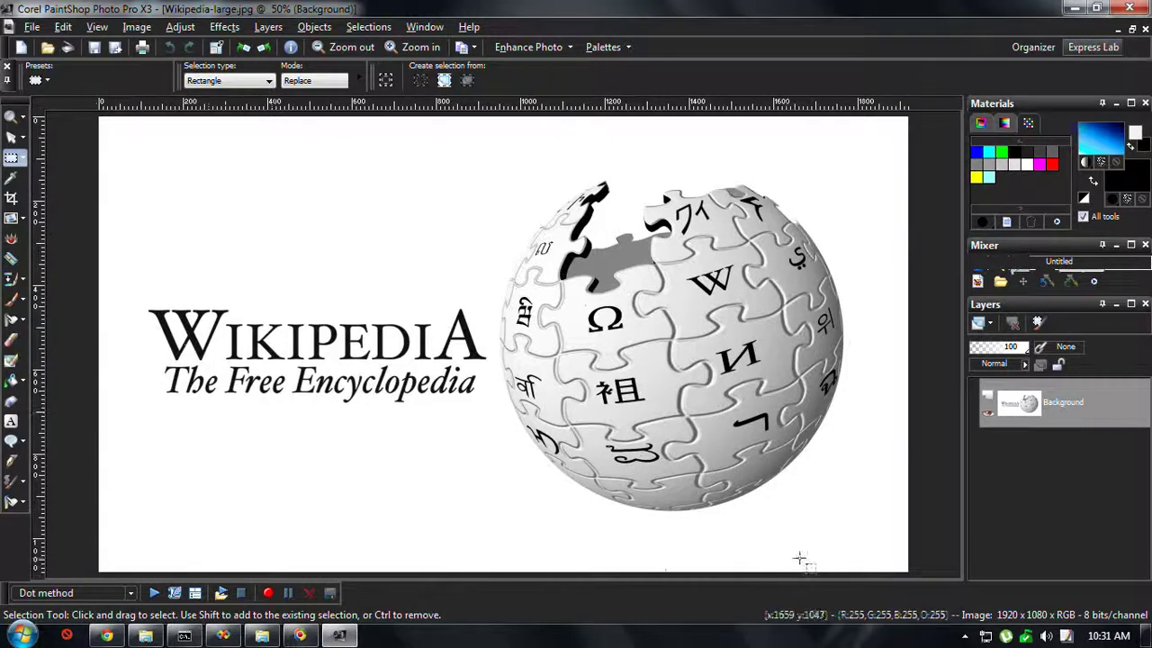
left_click(23, 158)
left_click(85, 196)
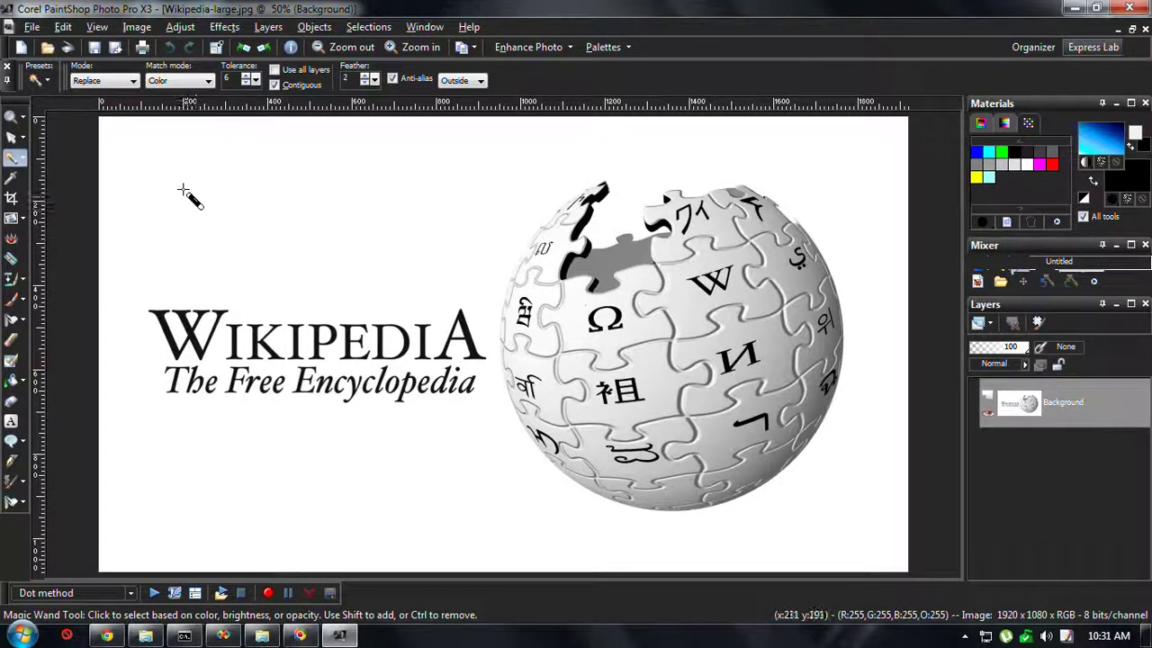
left_click(245, 81)
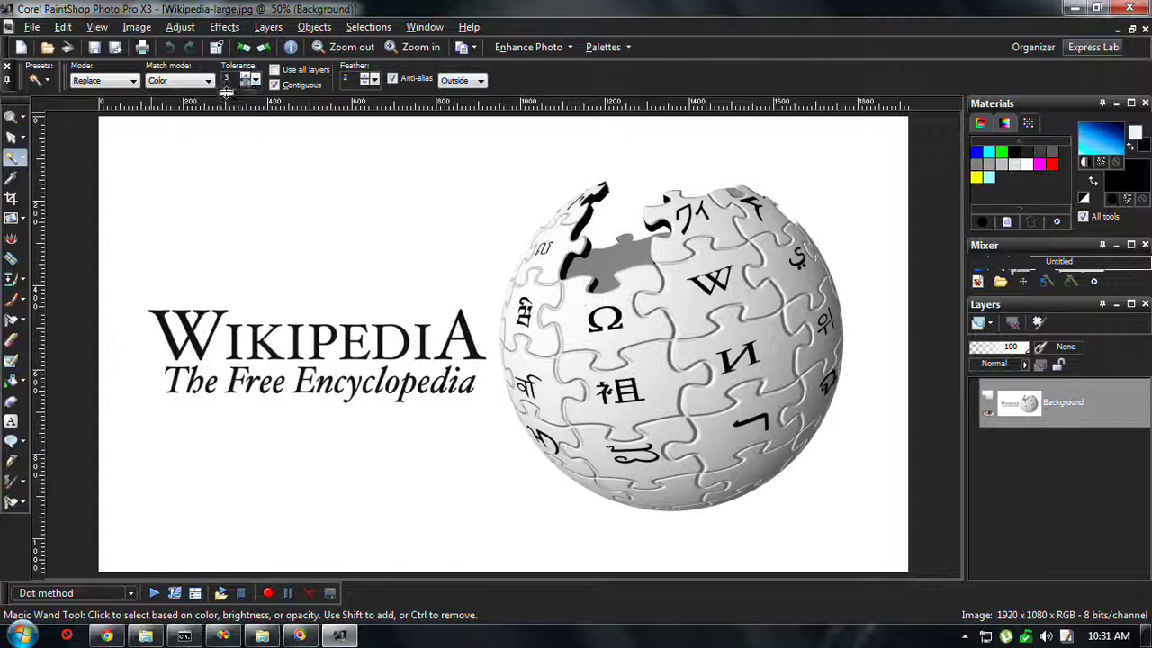
left_click(241, 227)
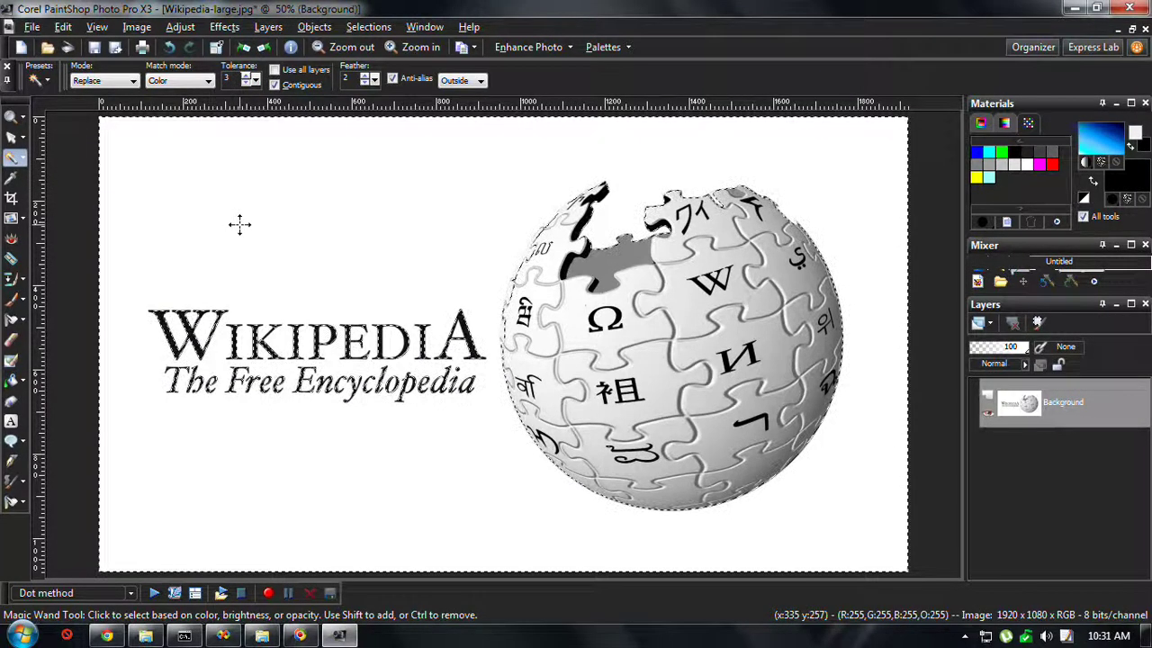
Step: Promote the background layer to a raster layer, delete the selected white area and deselect
right_click(1067, 403)
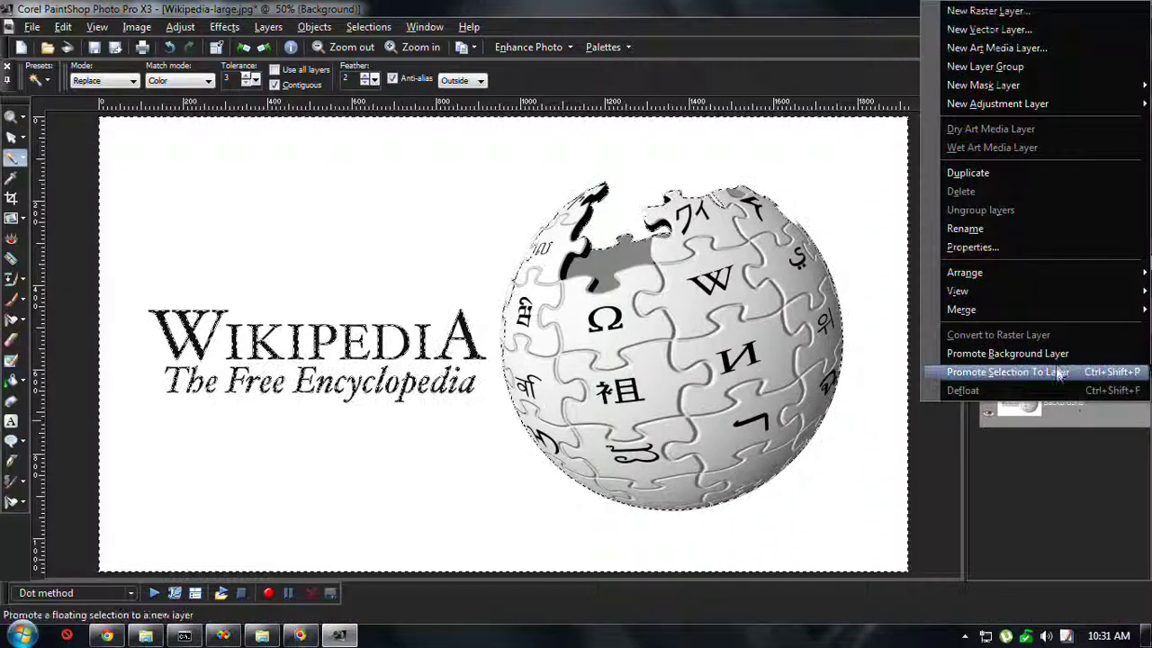
left_click(1080, 353)
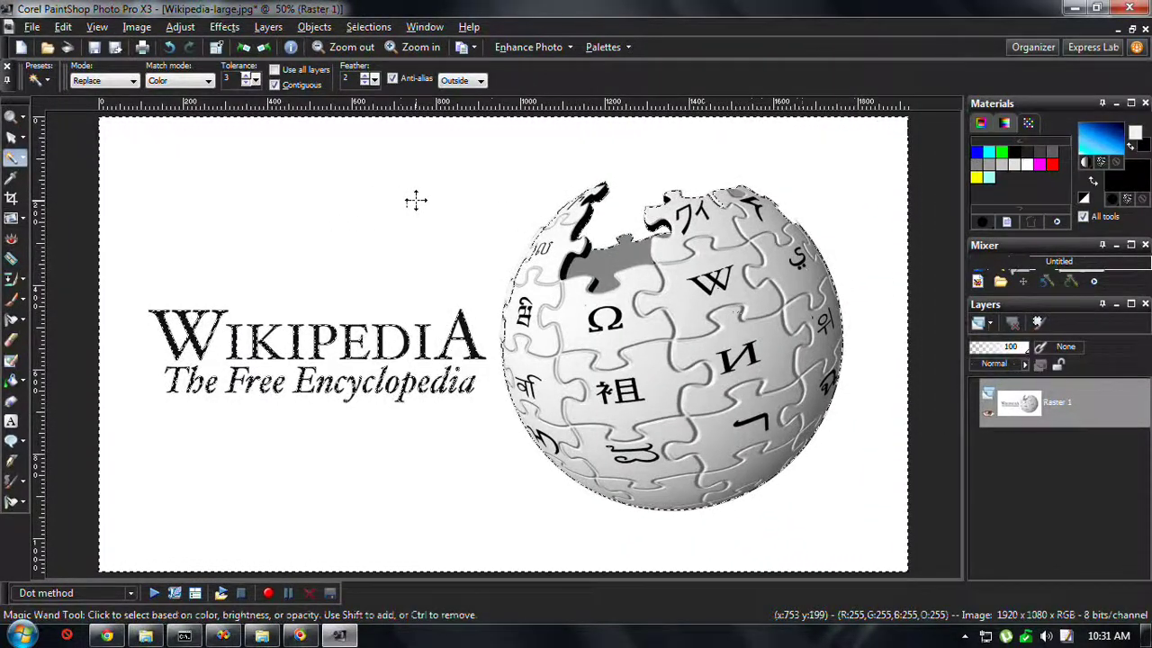
key("Delete")
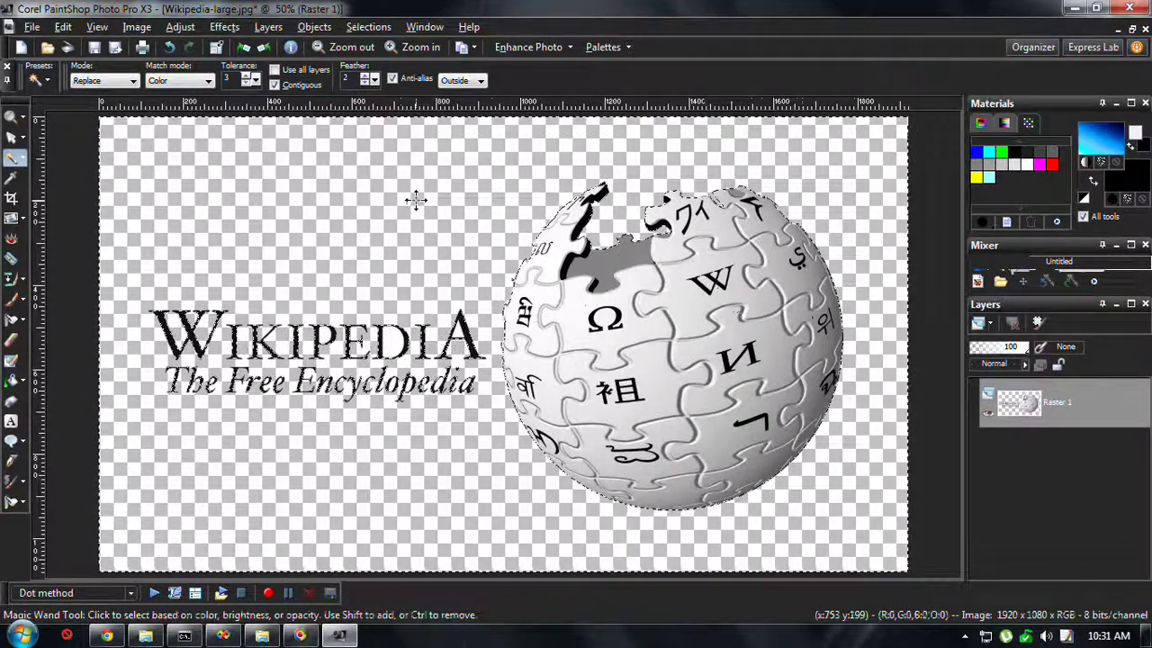
key("ctrl+d")
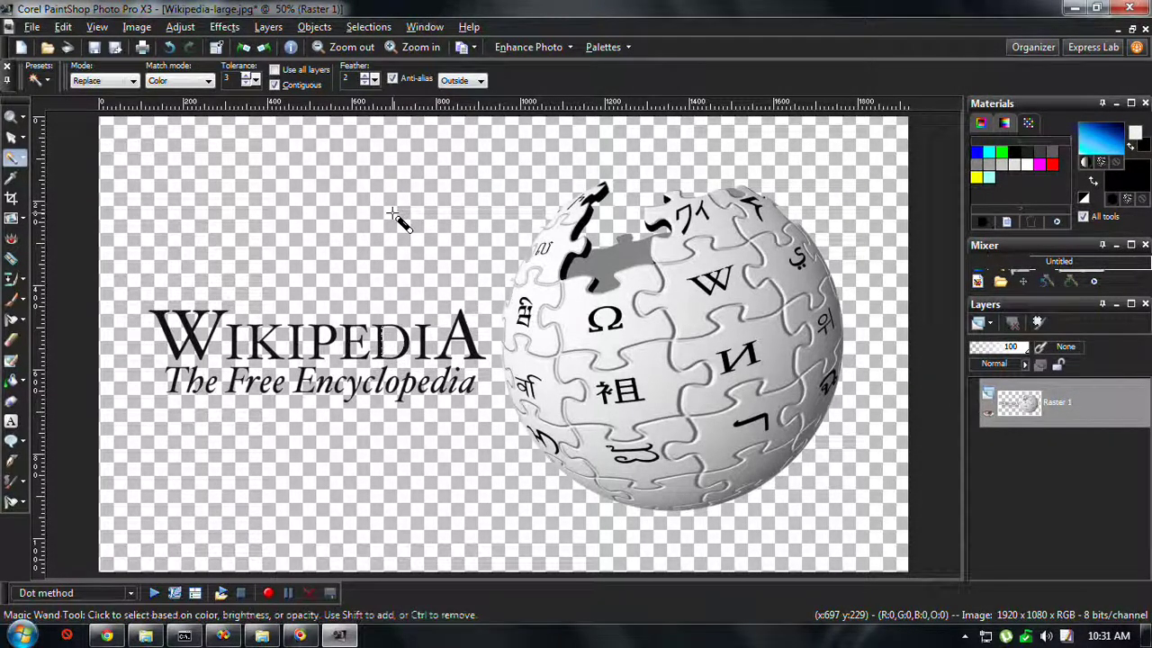
Step: Clear the leftover white inside the o, p, d and a of "Encyclopedia" and the P of "Wikipedia" using the Magic Wand
scroll(423, 278, "up", 2)
left_click(493, 346)
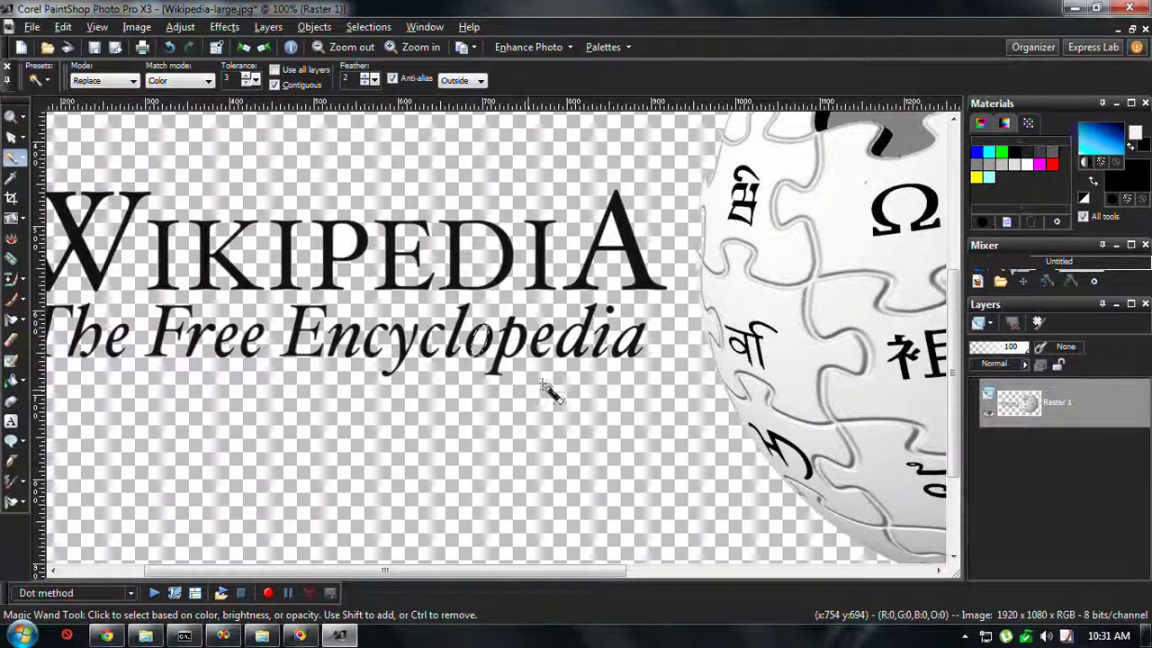
left_click(514, 342)
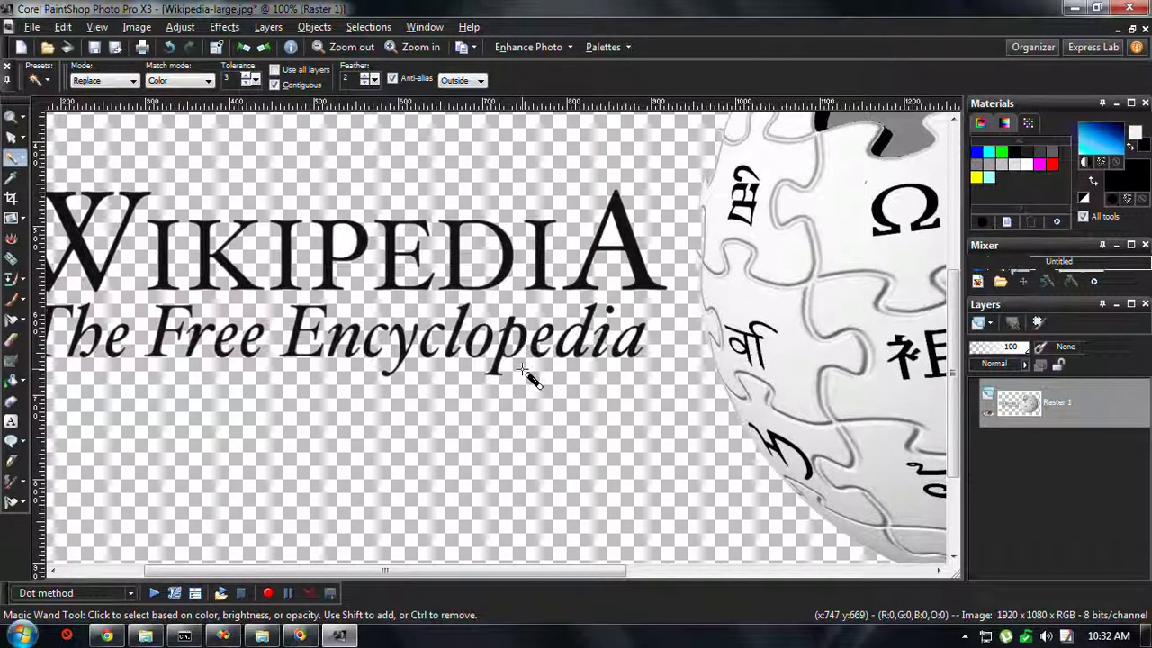
left_click(571, 353)
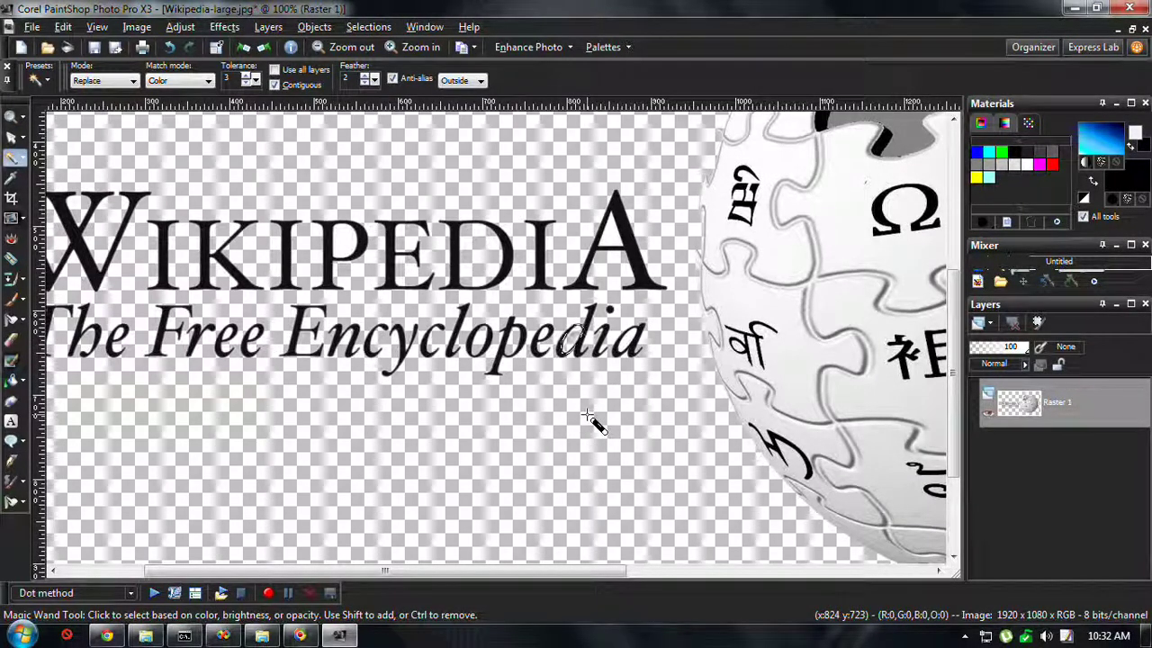
left_click(633, 351)
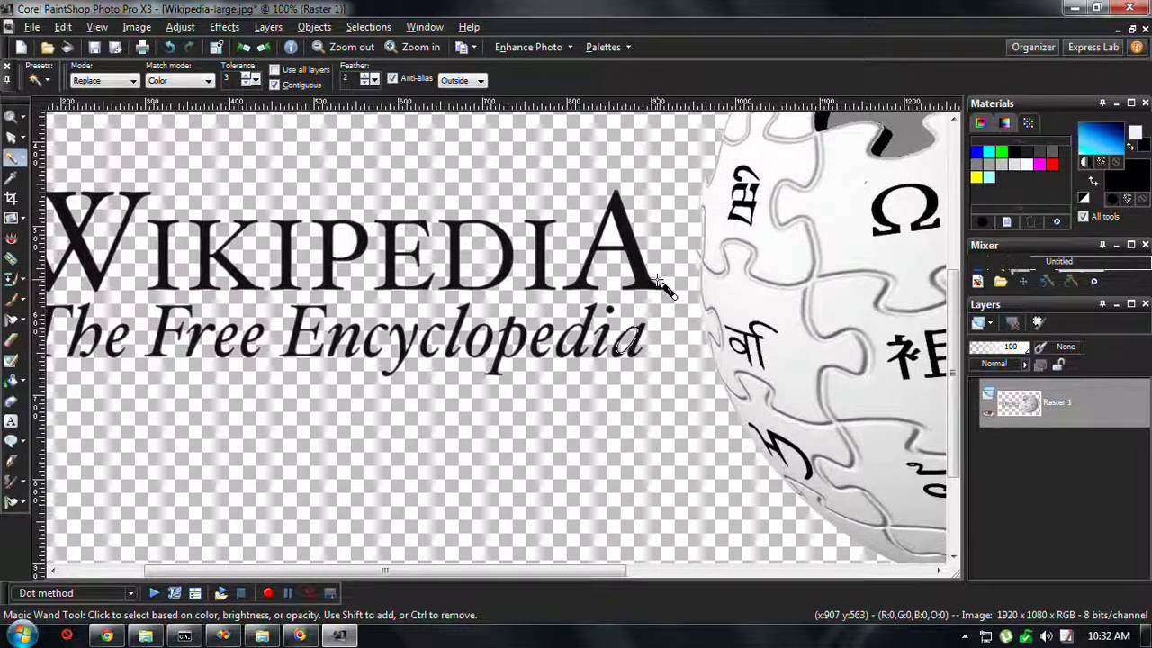
left_click(362, 252)
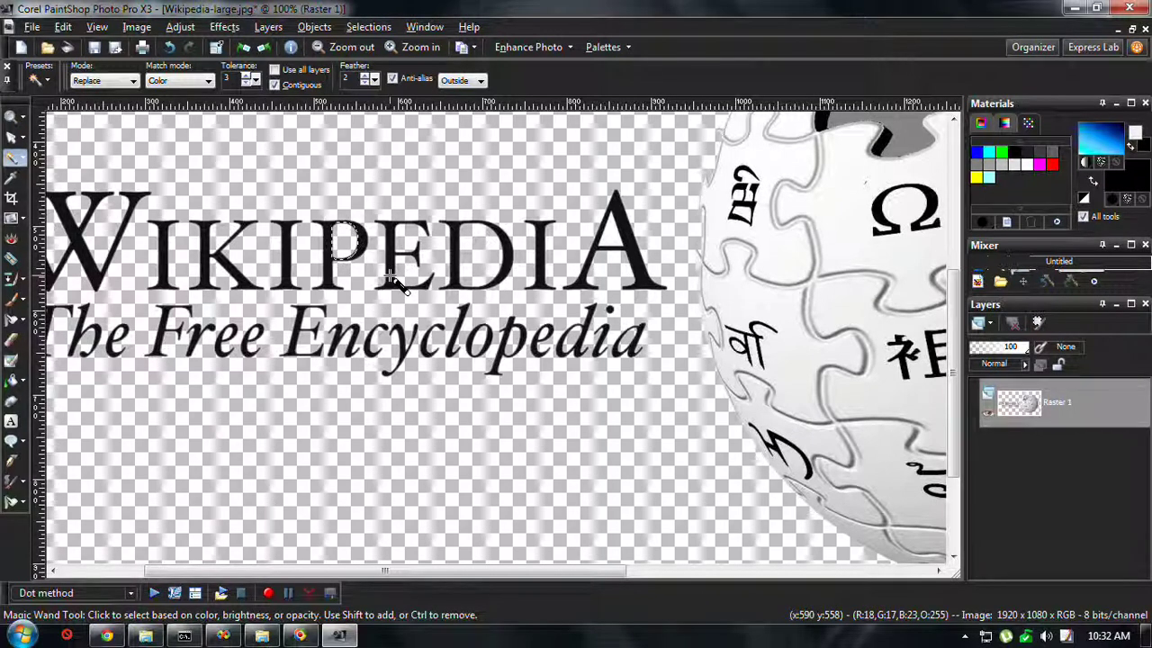
key("ctrl+d")
scroll(394, 281, "down", 3)
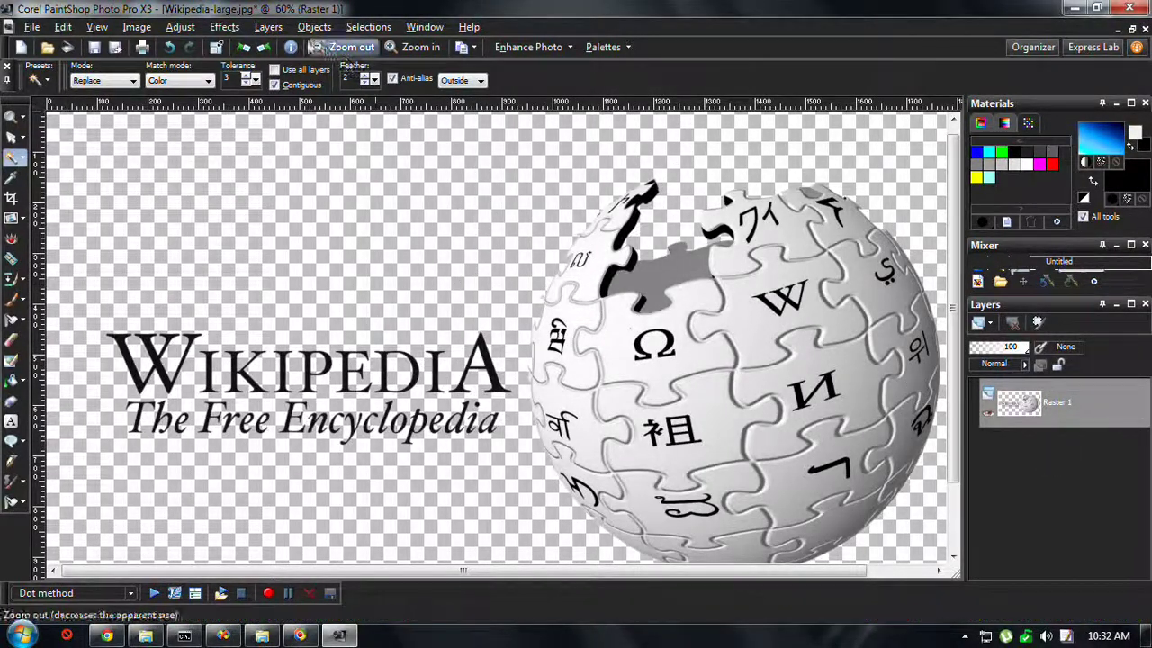
Step: Add a new raster layer with the default settings and hide the logo layer
left_click(269, 26)
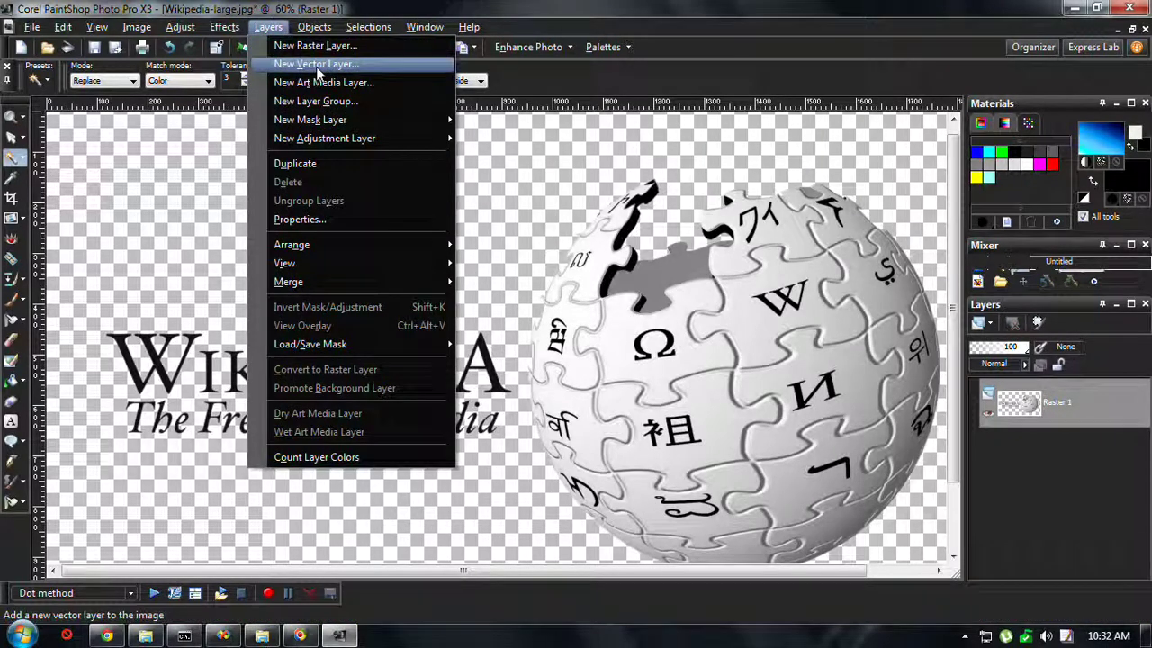
left_click(315, 45)
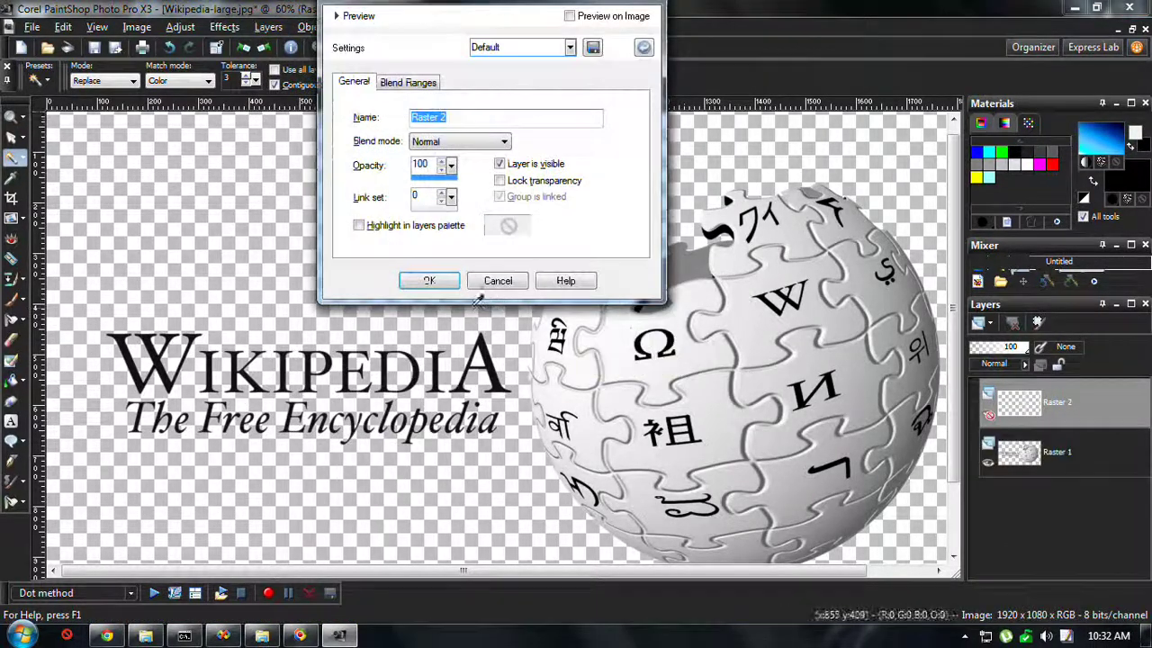
left_click(430, 282)
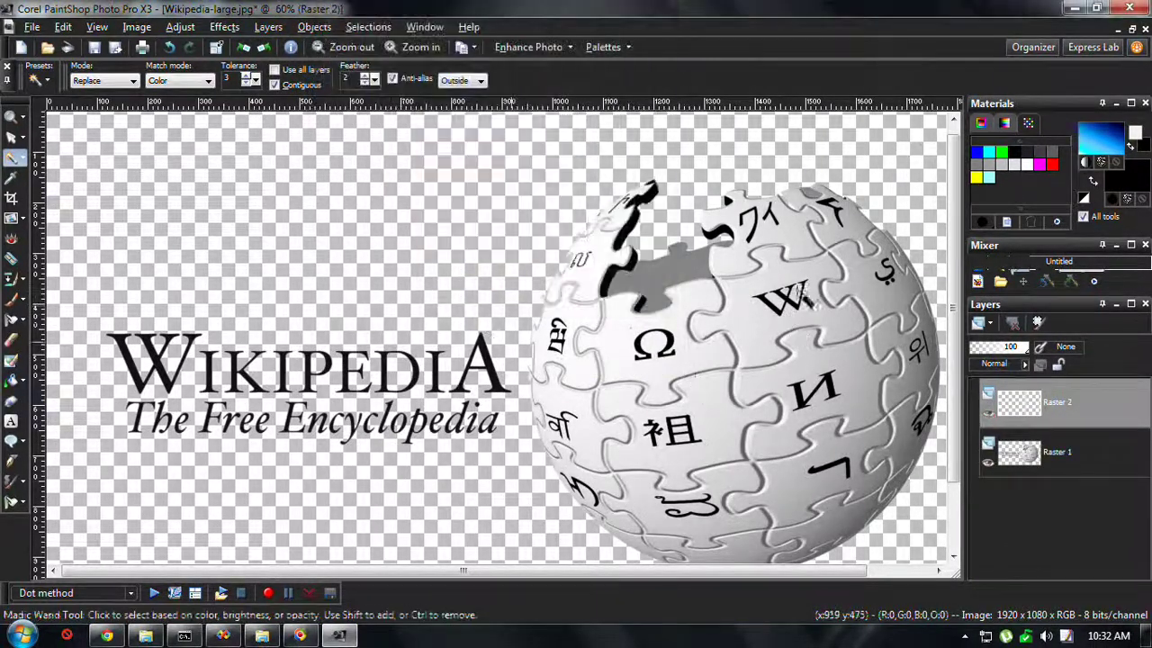
left_click(988, 465)
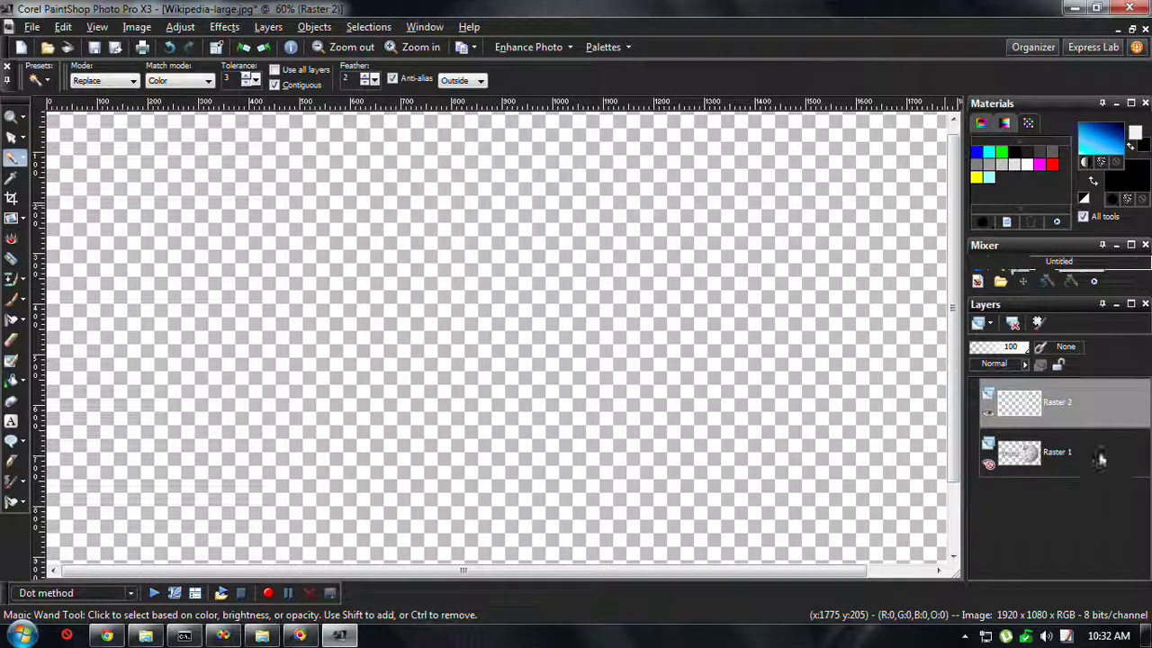
Step: Flood-fill the new layer with the blue gradient and place the logo layer, made visible again, above it
left_click(1091, 399)
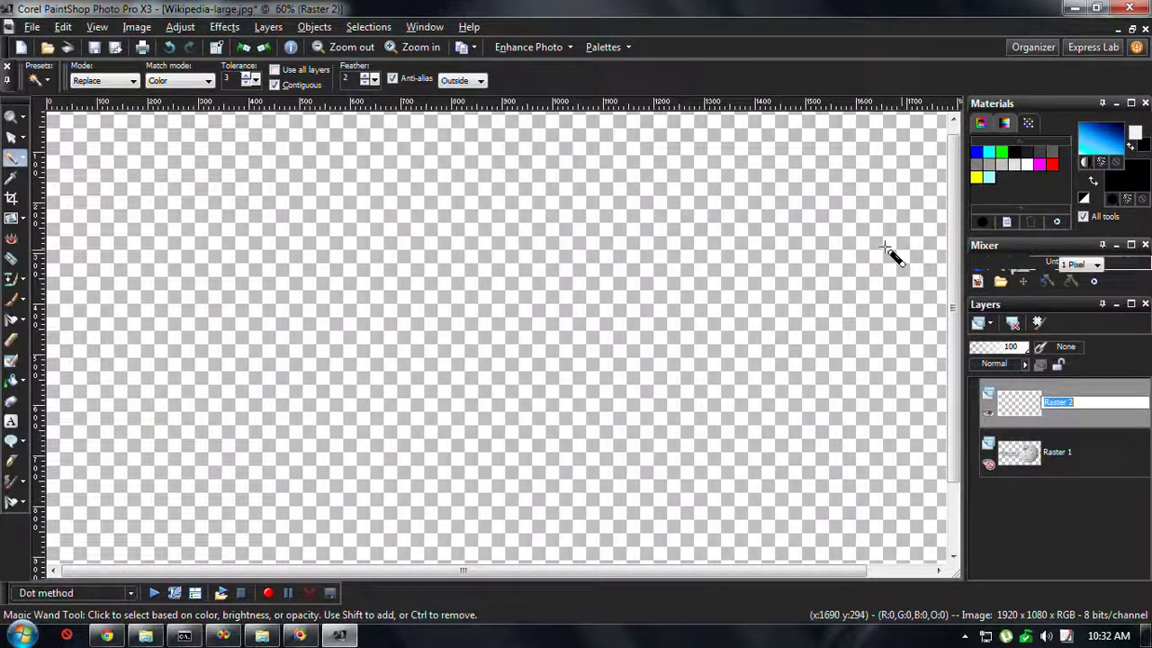
left_click(12, 381)
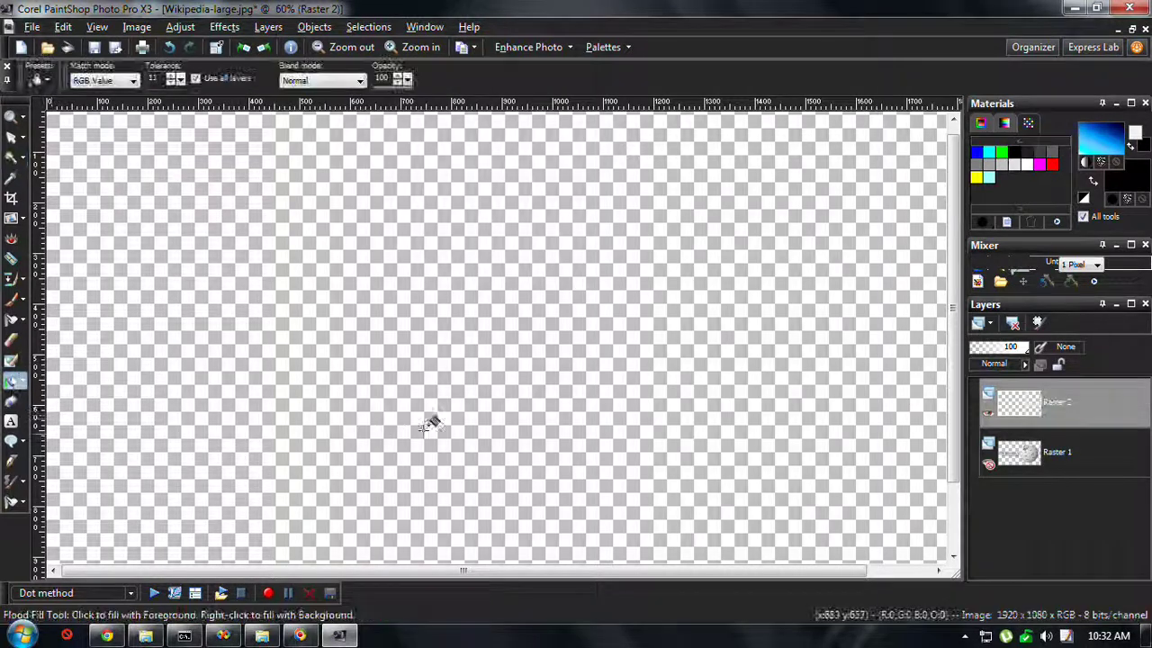
left_click(636, 464)
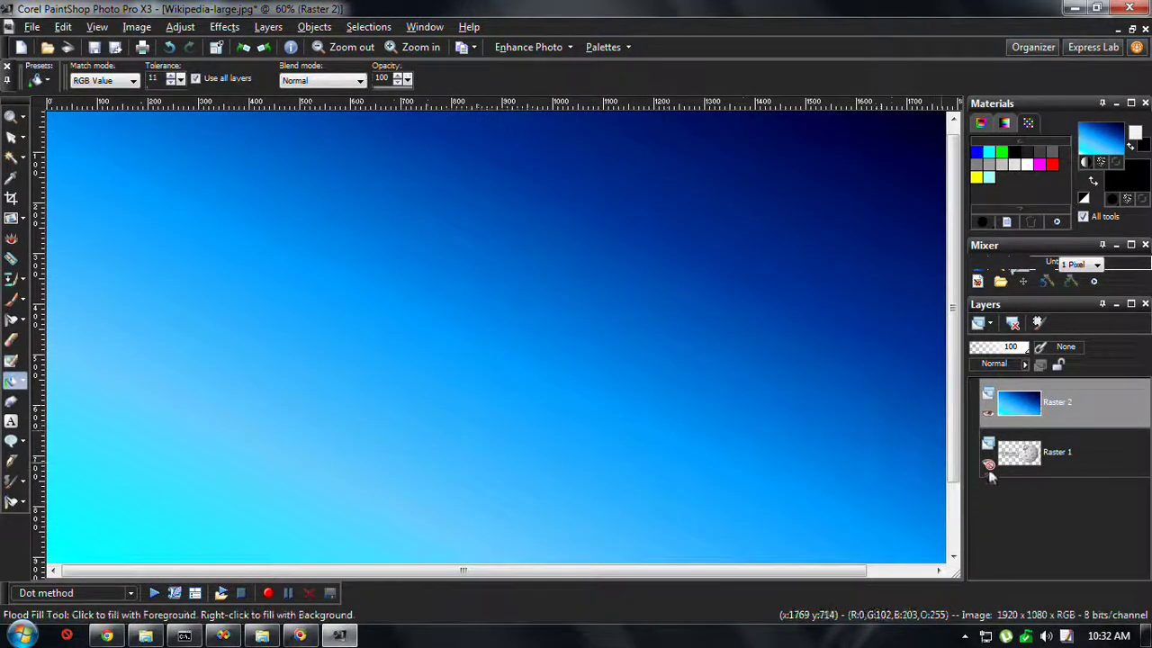
left_click_drag(1078, 450, 1074, 401)
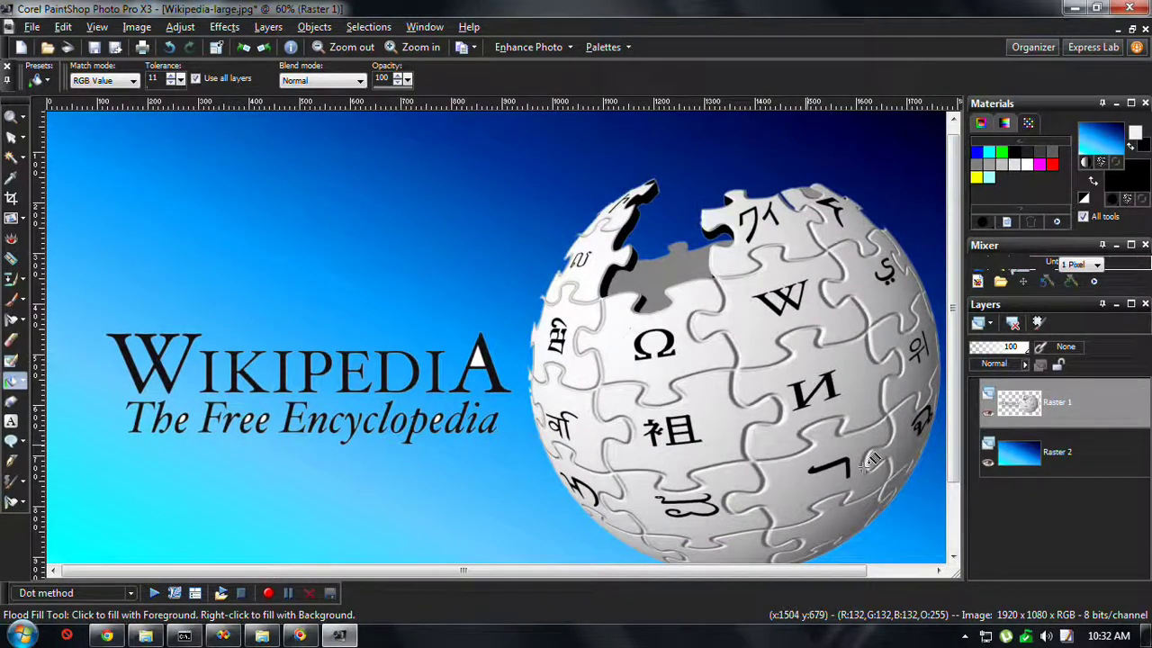
Step: Hide the gradient layer and clear the leftover white inside the final A of "Wikipedia" on the logo layer with the Magic Wand
left_click(22, 158)
left_click(59, 162)
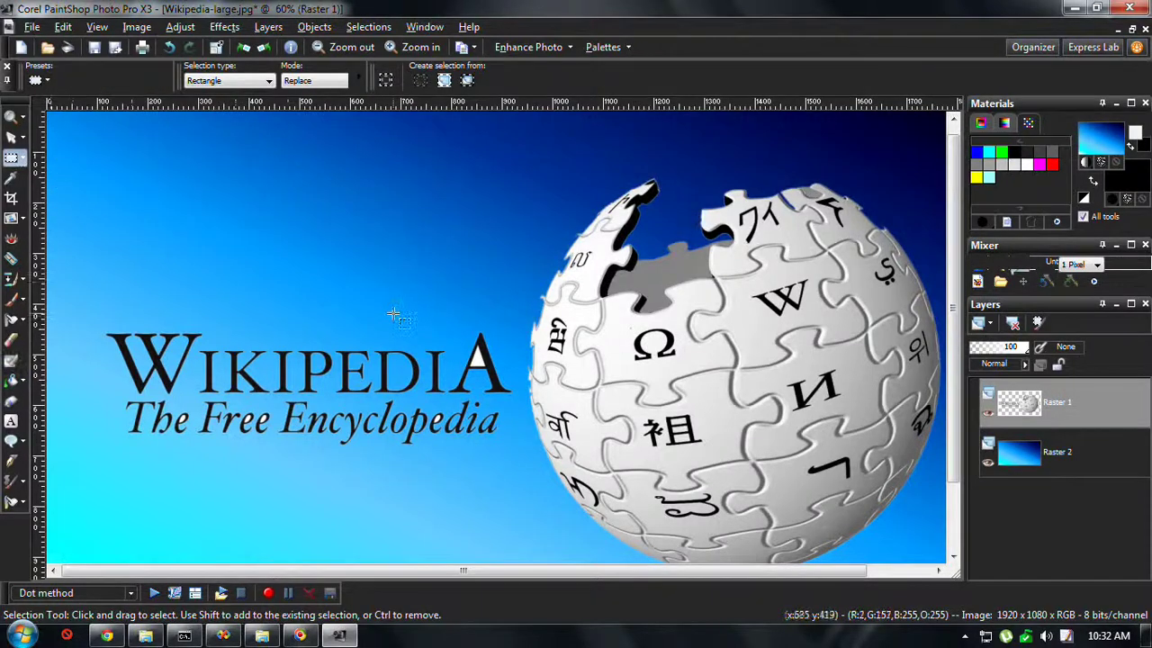
scroll(393, 314, "up", 3)
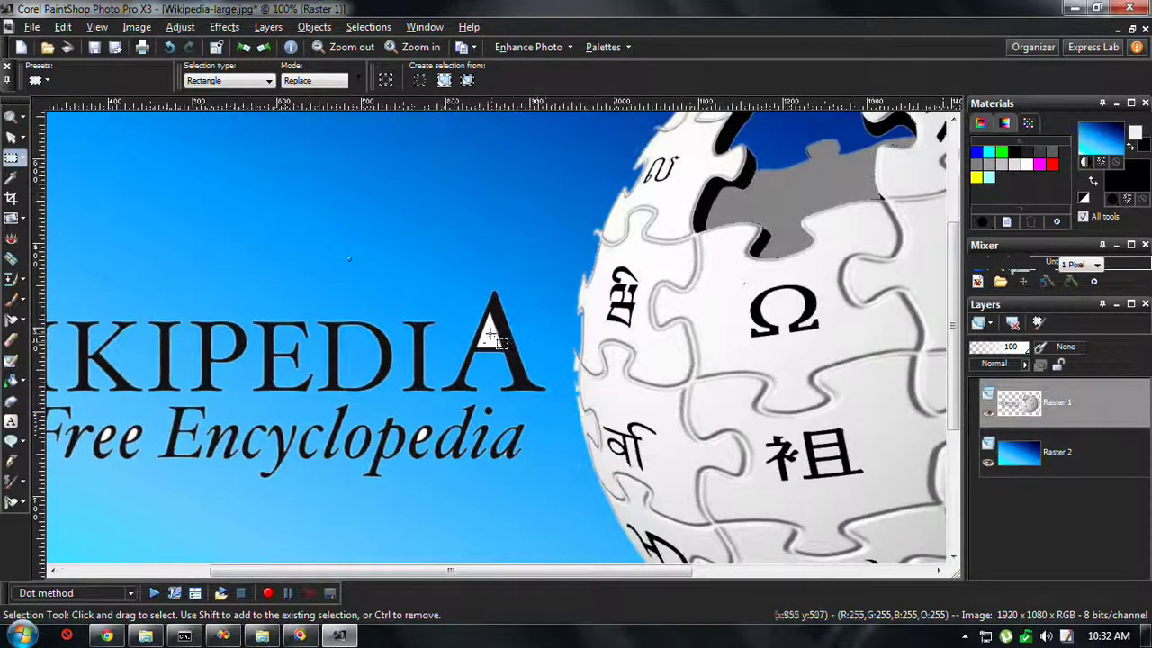
scroll(493, 338, "up", 1)
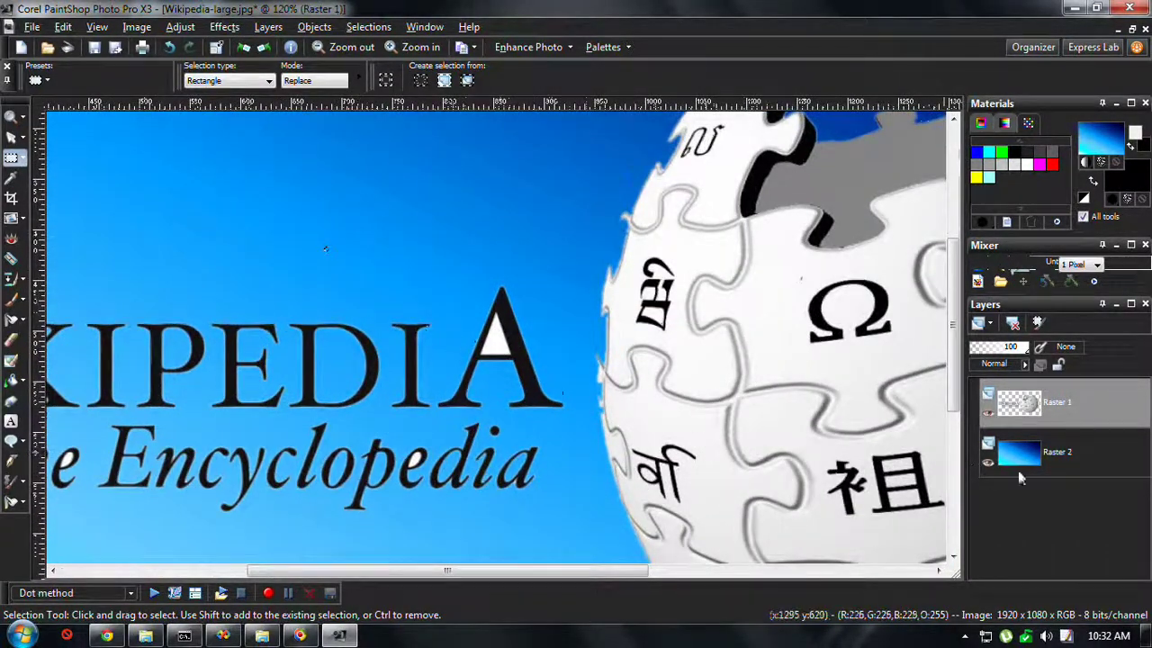
left_click(988, 462)
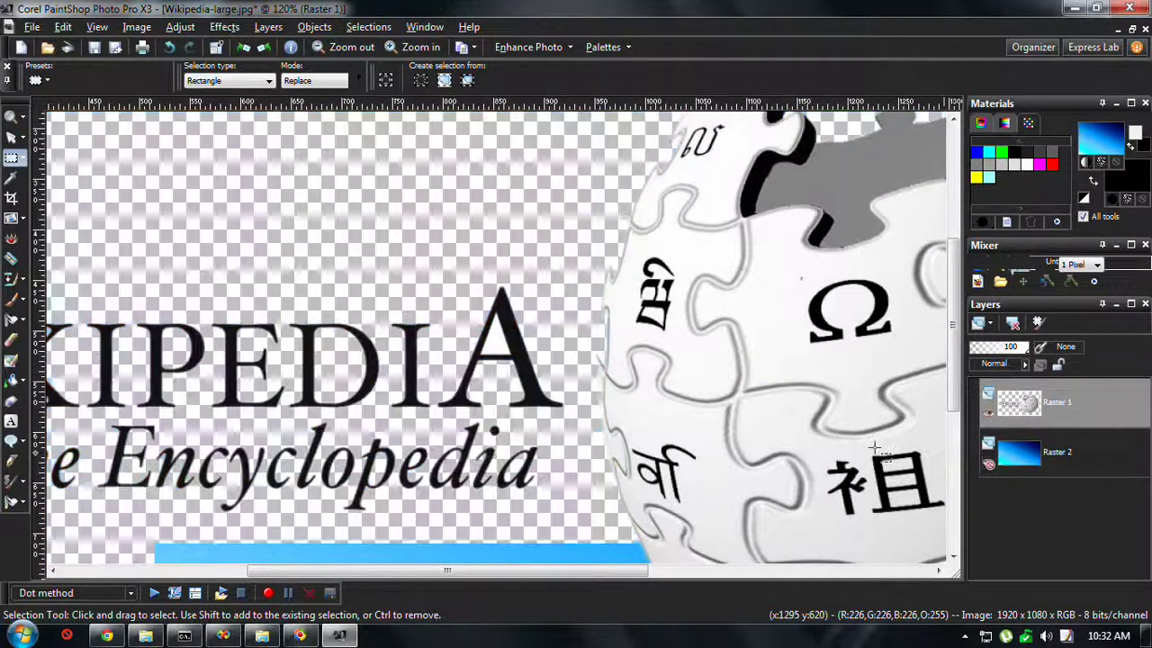
left_click(23, 158)
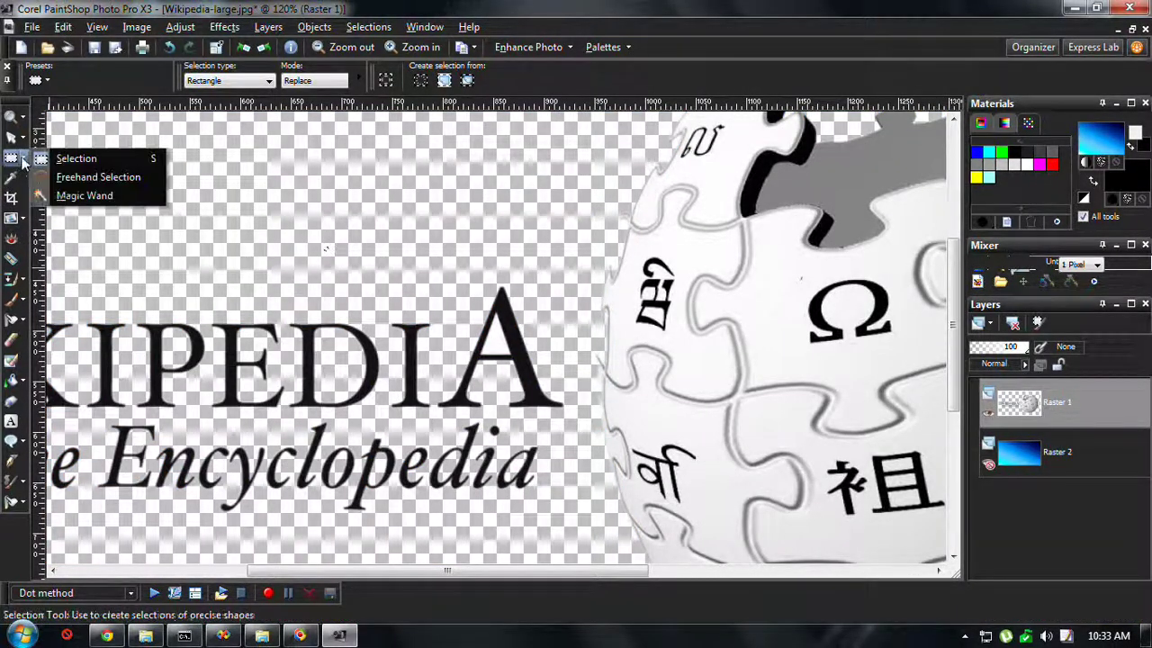
left_click(85, 196)
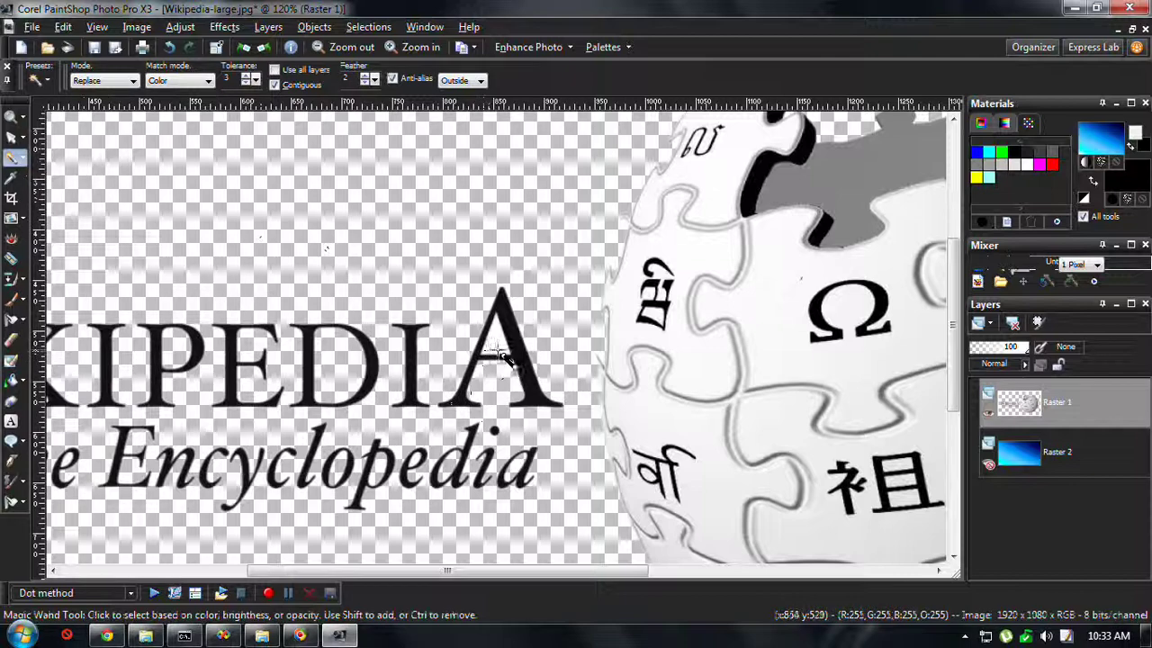
left_click(494, 340)
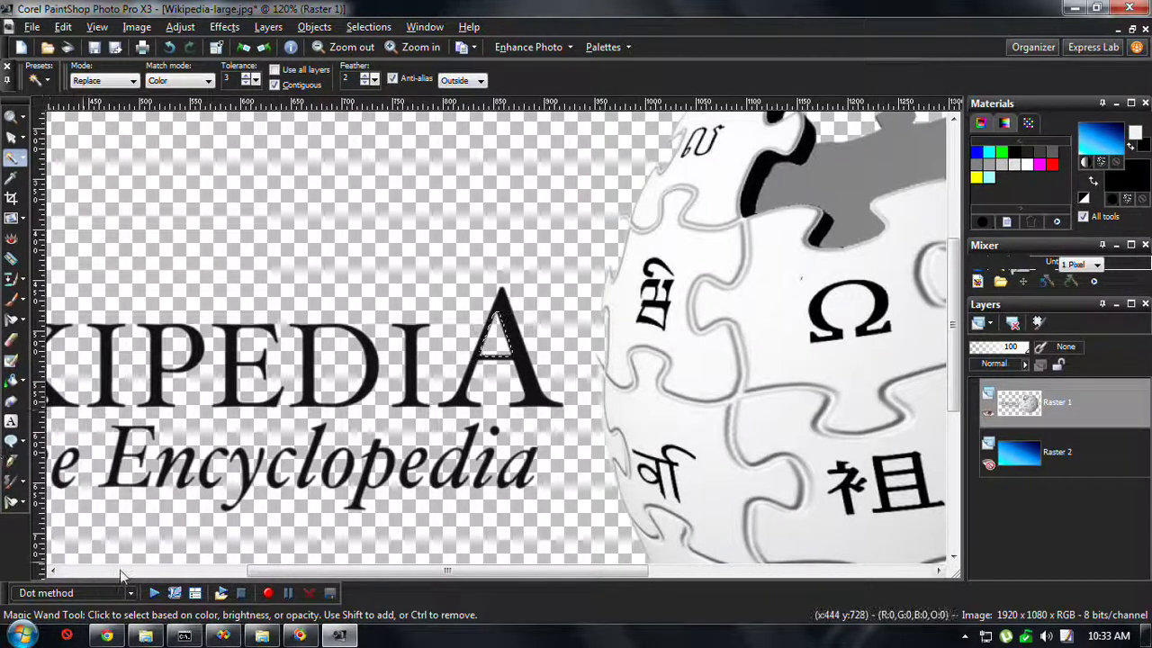
left_click_drag(315, 573, 174, 573)
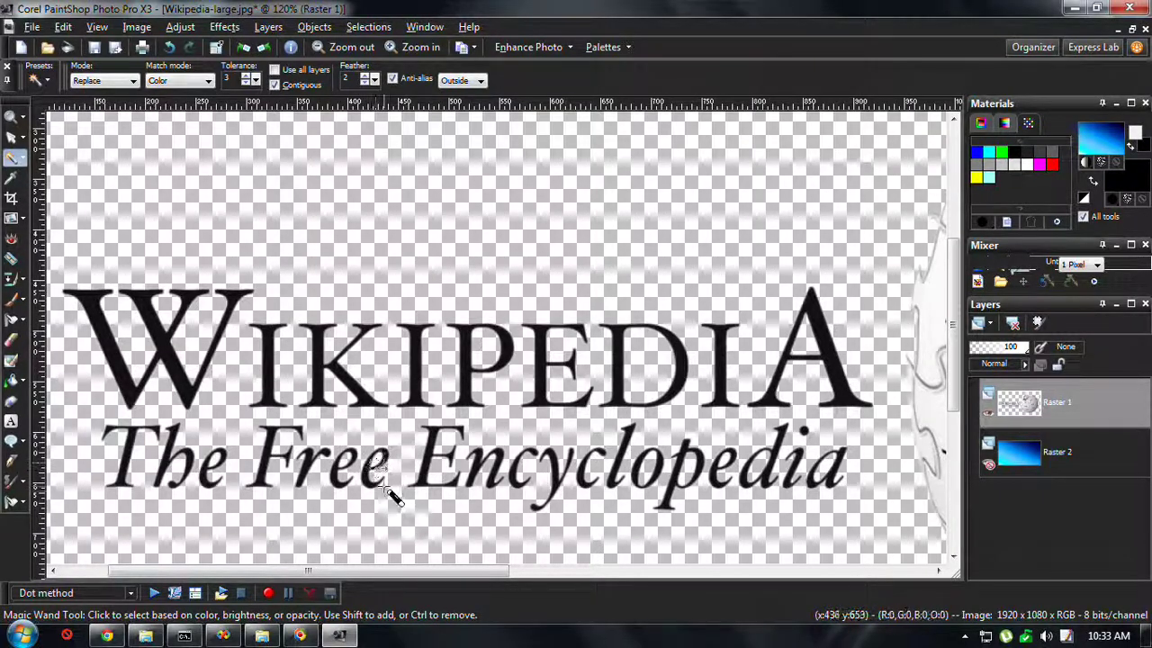
key("ctrl")
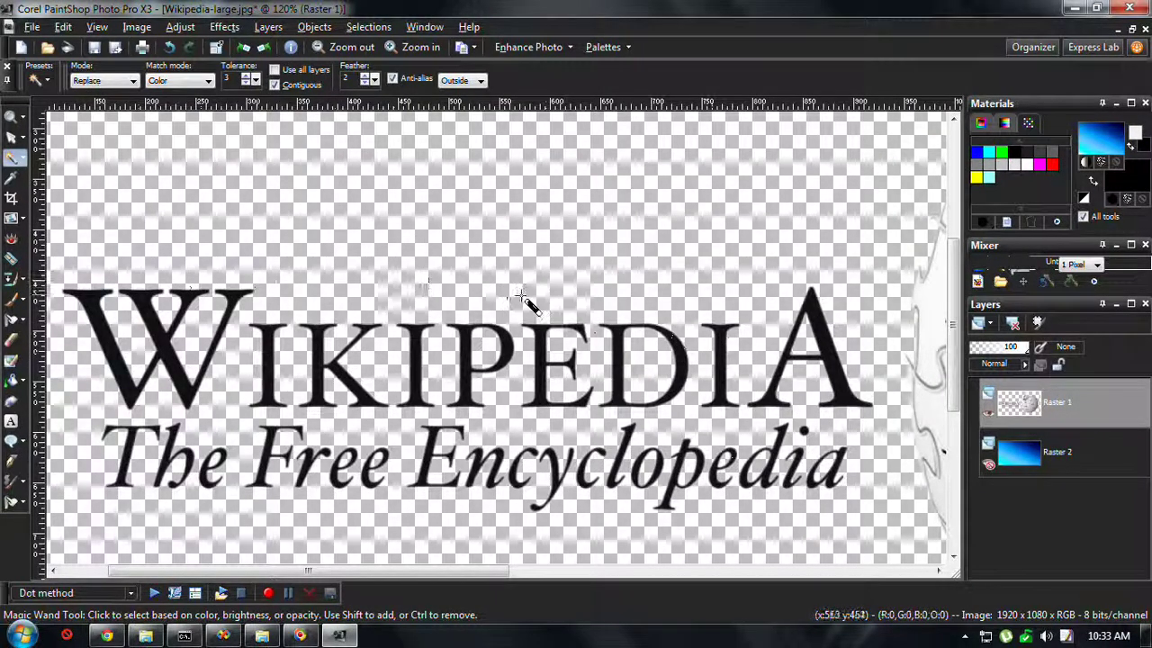
key("minus")
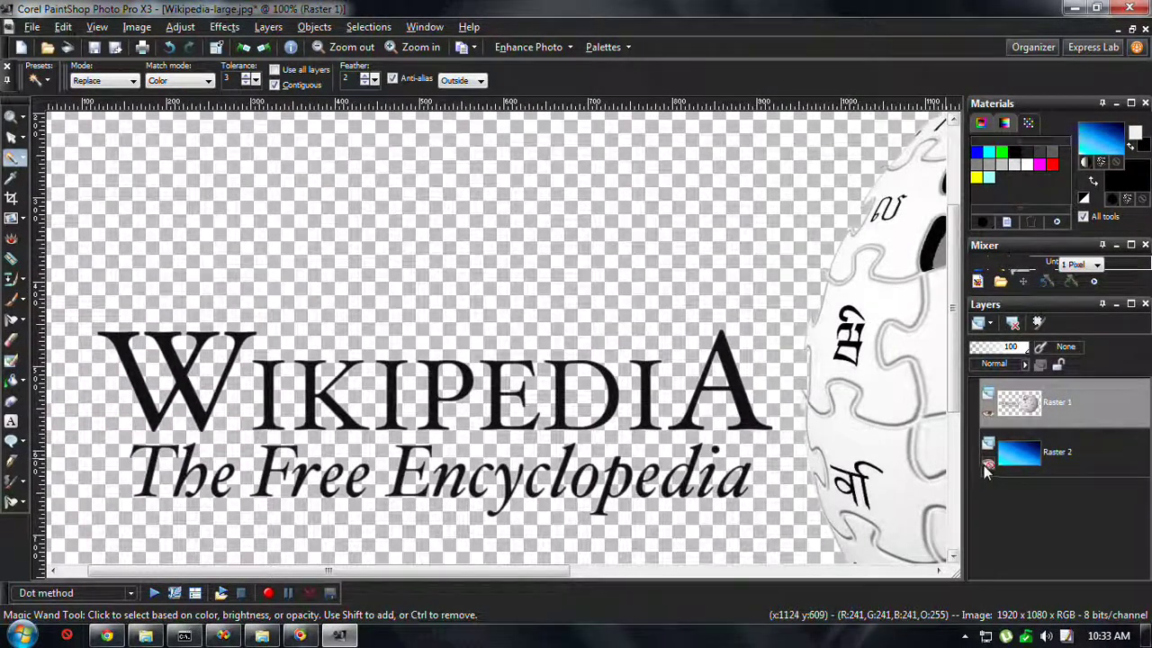
left_click(988, 465)
left_click(988, 464)
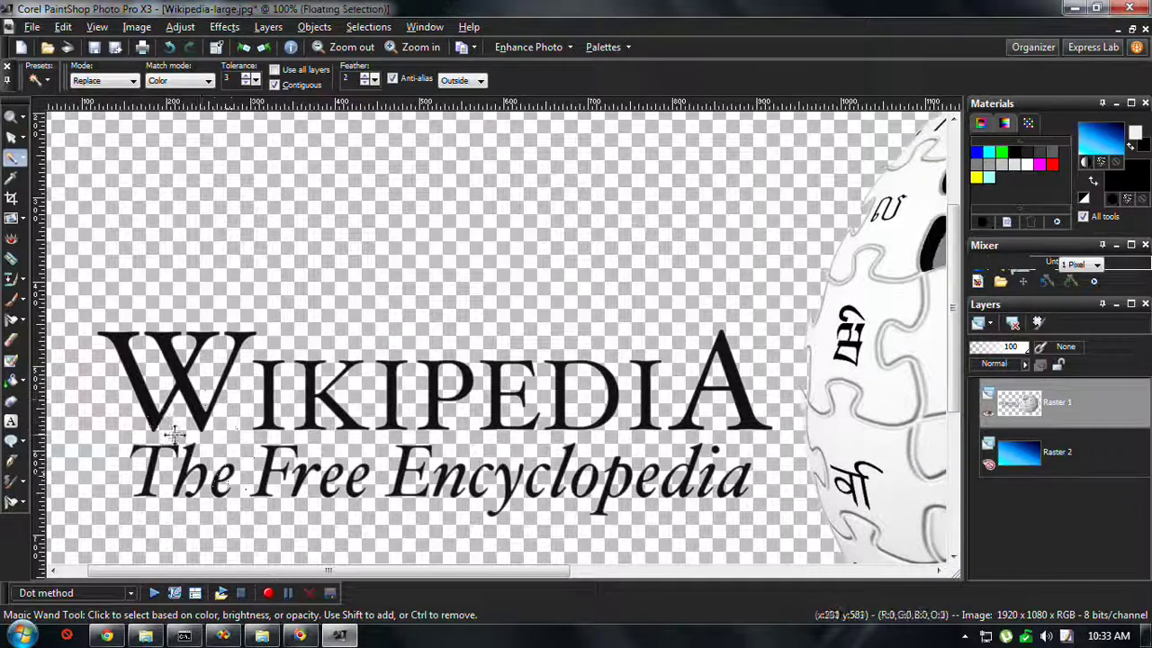
key("ctrl+f")
key("ctrl+z")
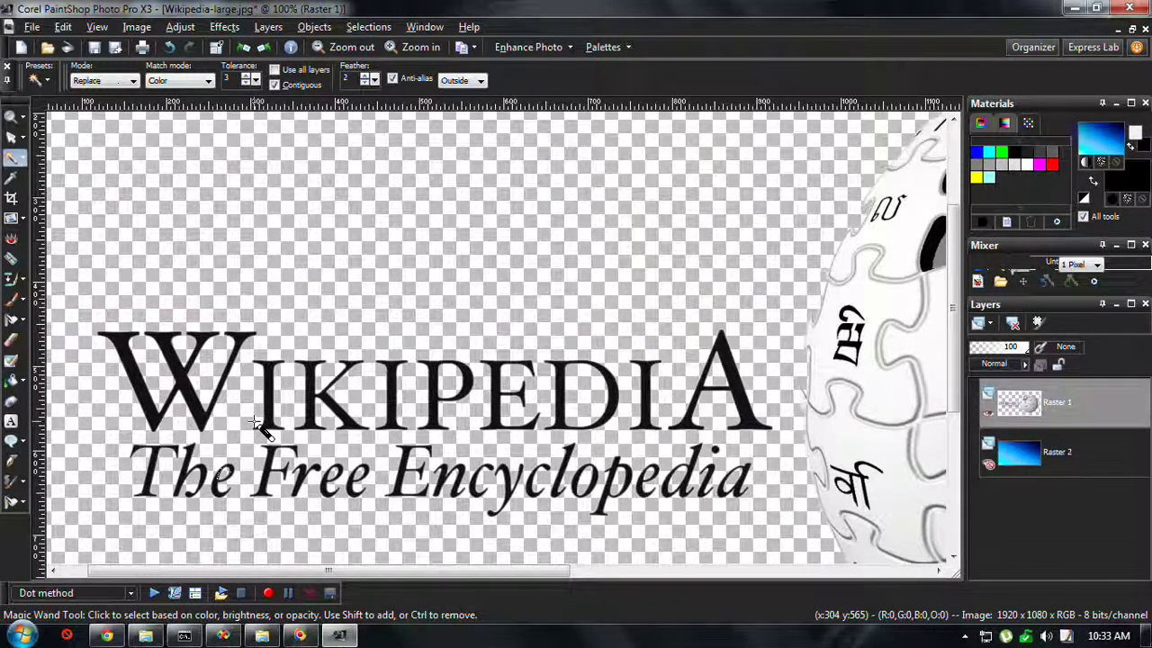
Step: Check the cut-out edges along the globe's upper part and show the gradient layer behind the logo again
scroll(432, 364, "down", 1)
scroll(669, 340, "down", 1)
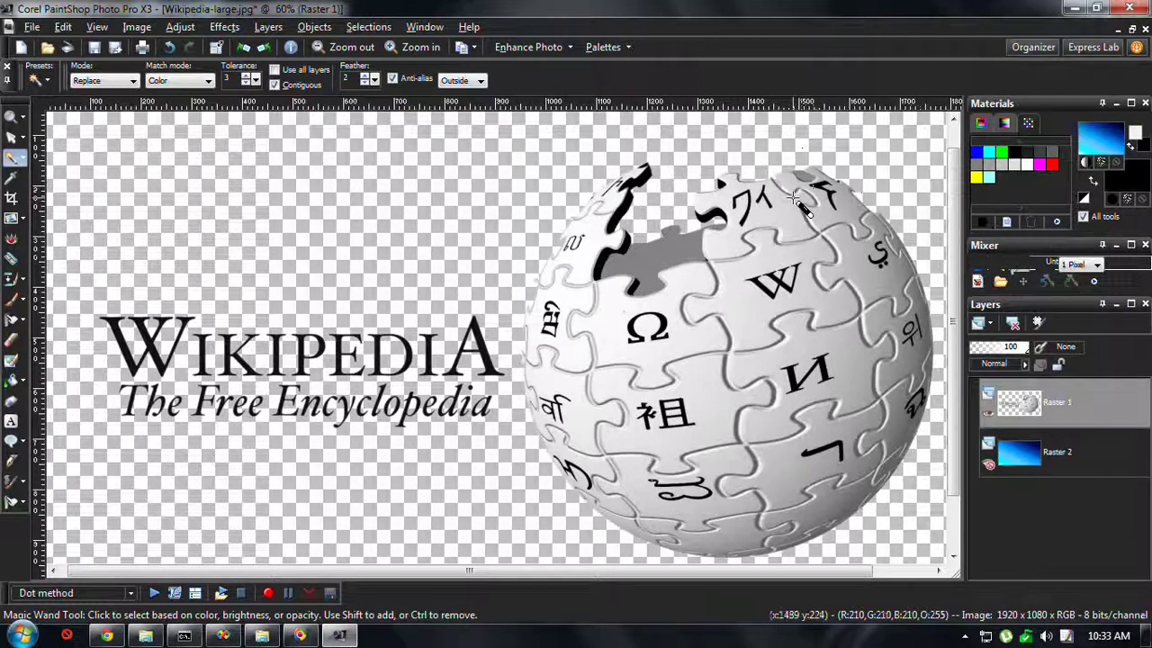
scroll(797, 203, "up", 1)
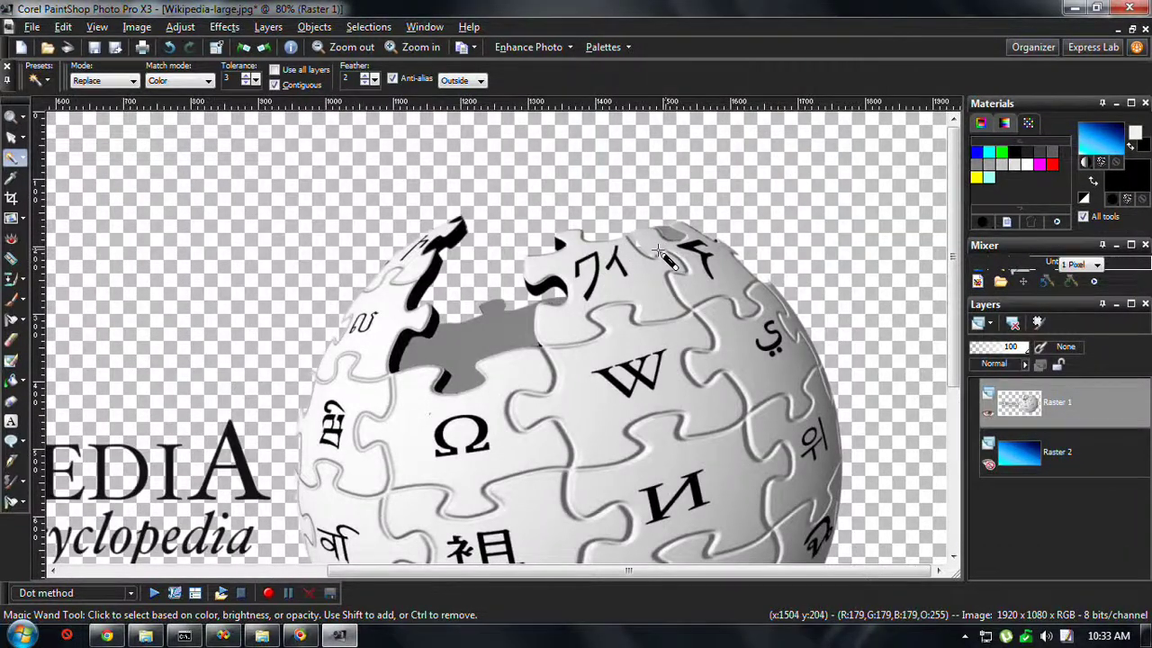
scroll(670, 256, "up", 2)
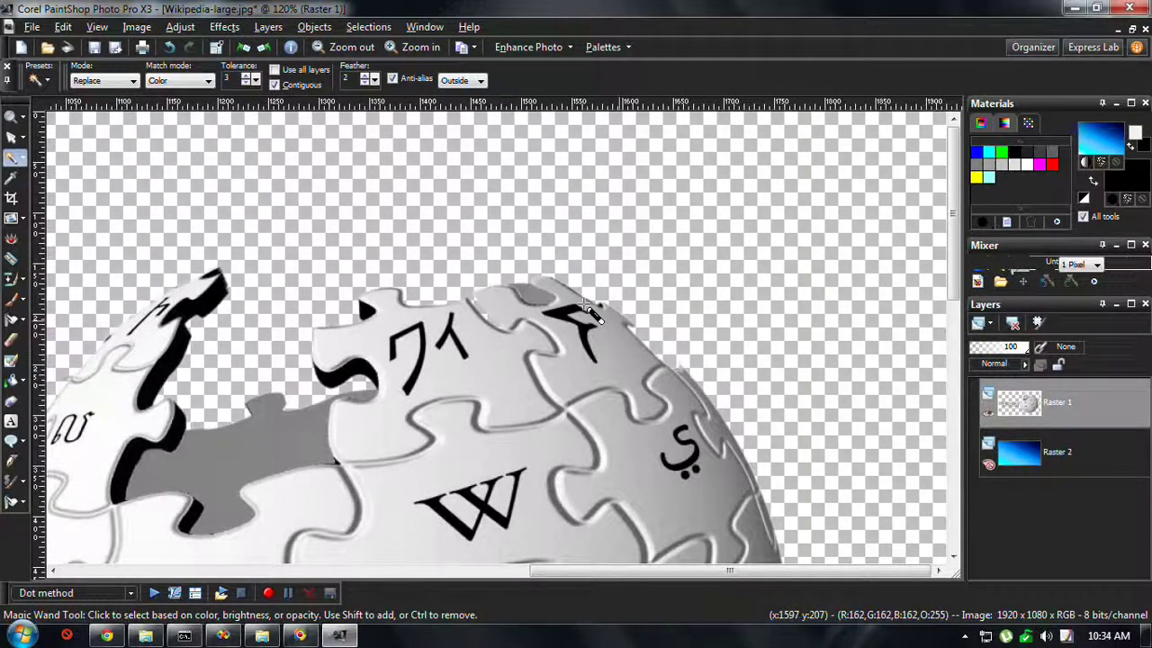
left_click(988, 465)
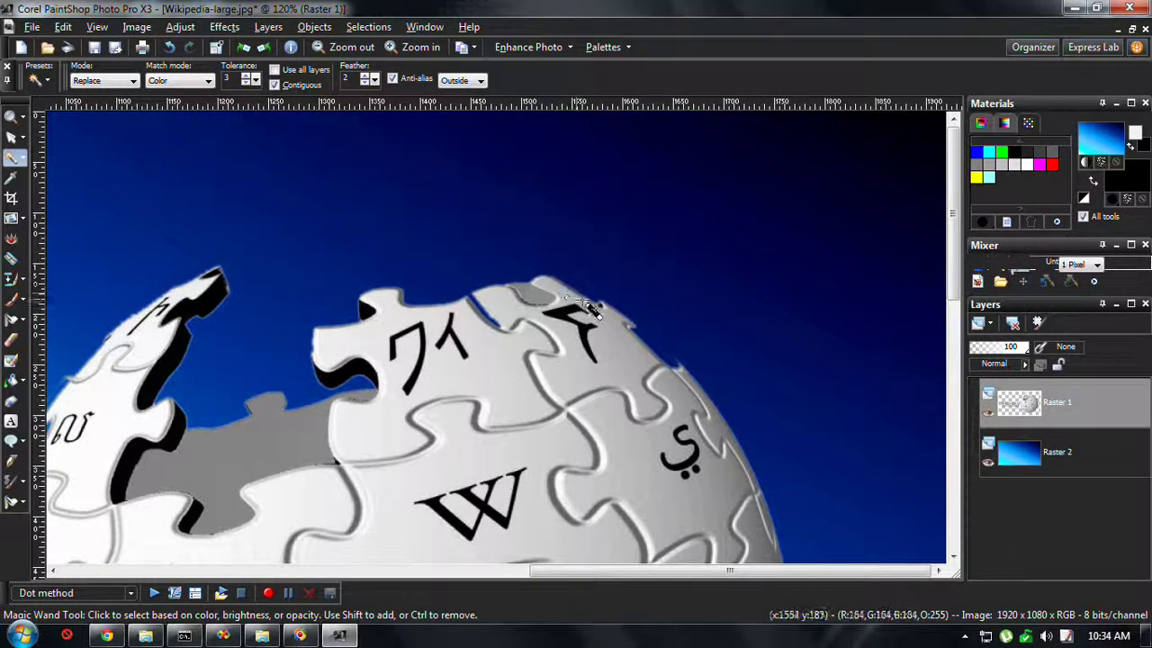
scroll(733, 372, "down", 1)
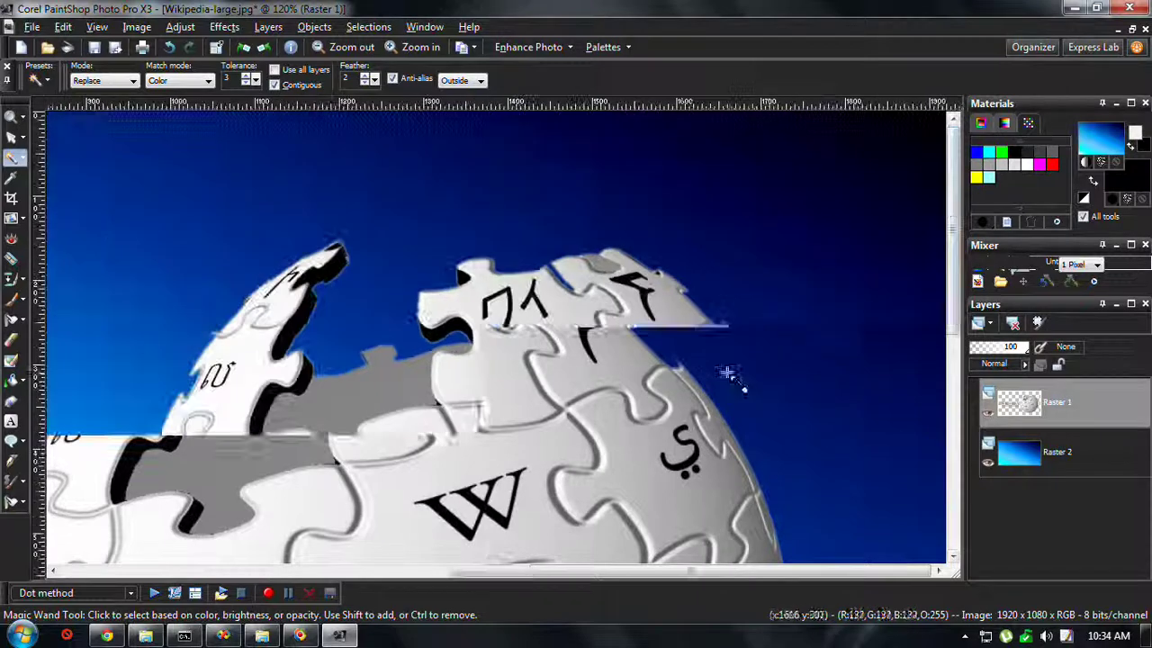
scroll(684, 378, "down", 1)
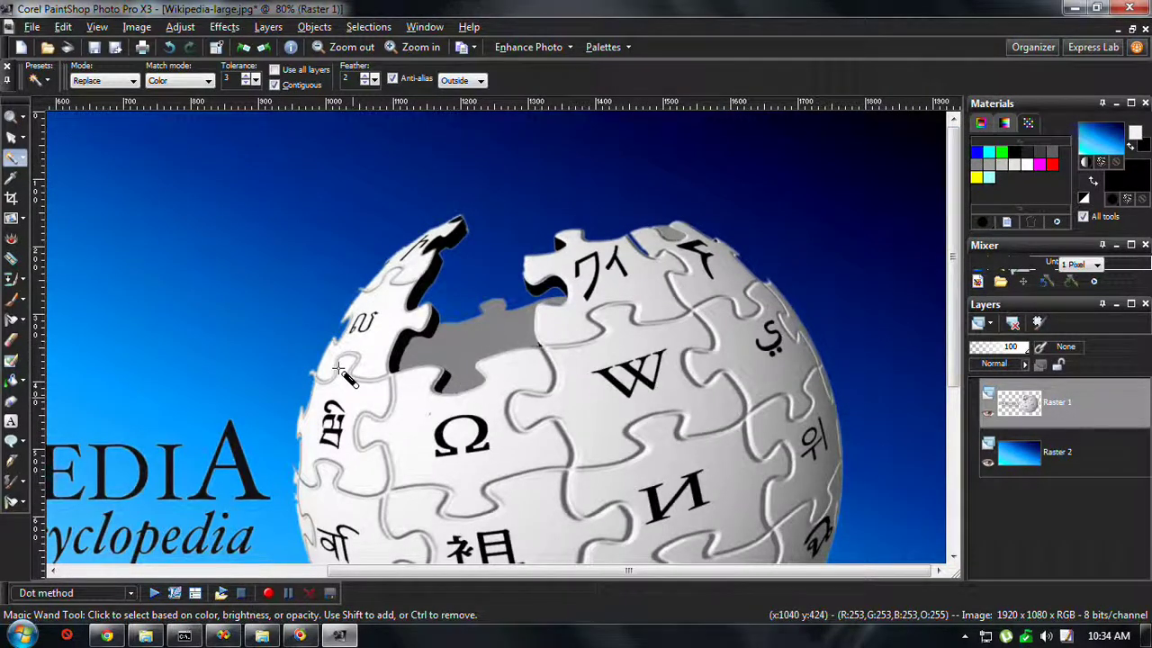
scroll(340, 328, "down", 1)
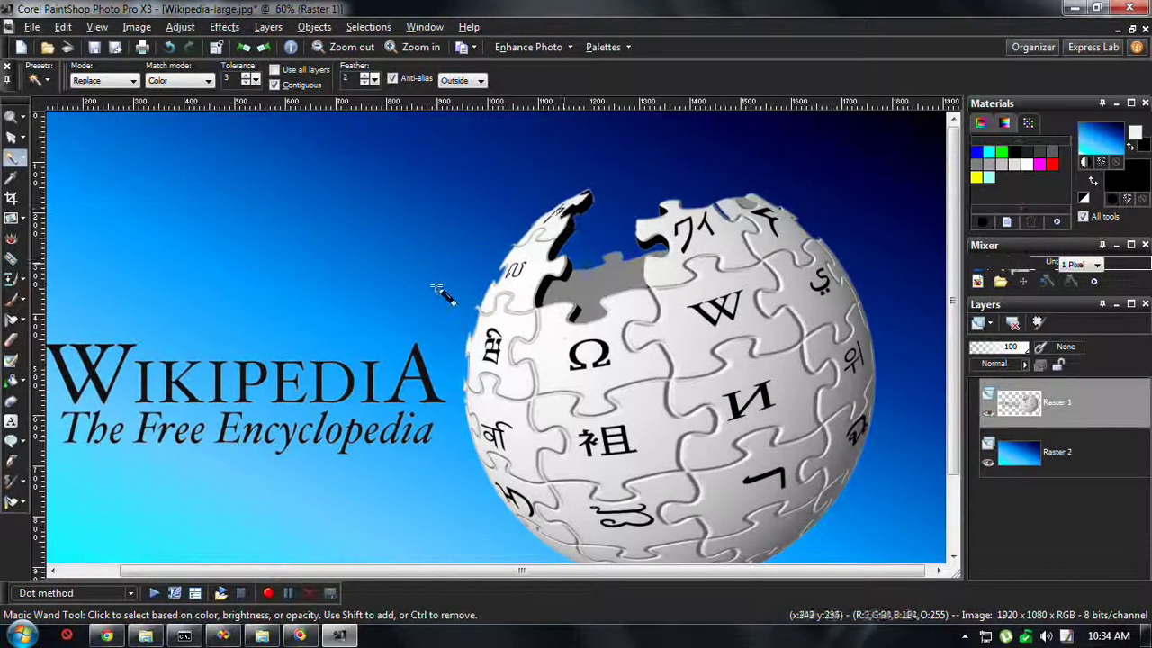
scroll(442, 297, "down", 1)
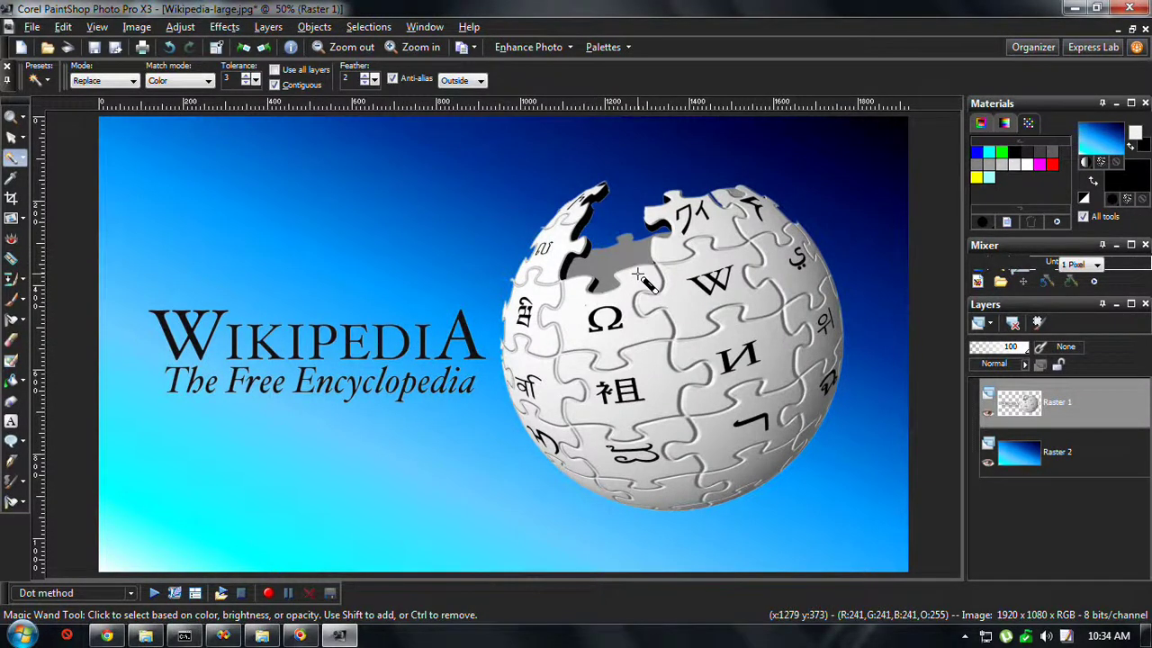
Step: Save the layered image as Wikipedia-large-magic_wand.pspimage in the Video Icons folder and close it
key("alt+f")
key("Escape")
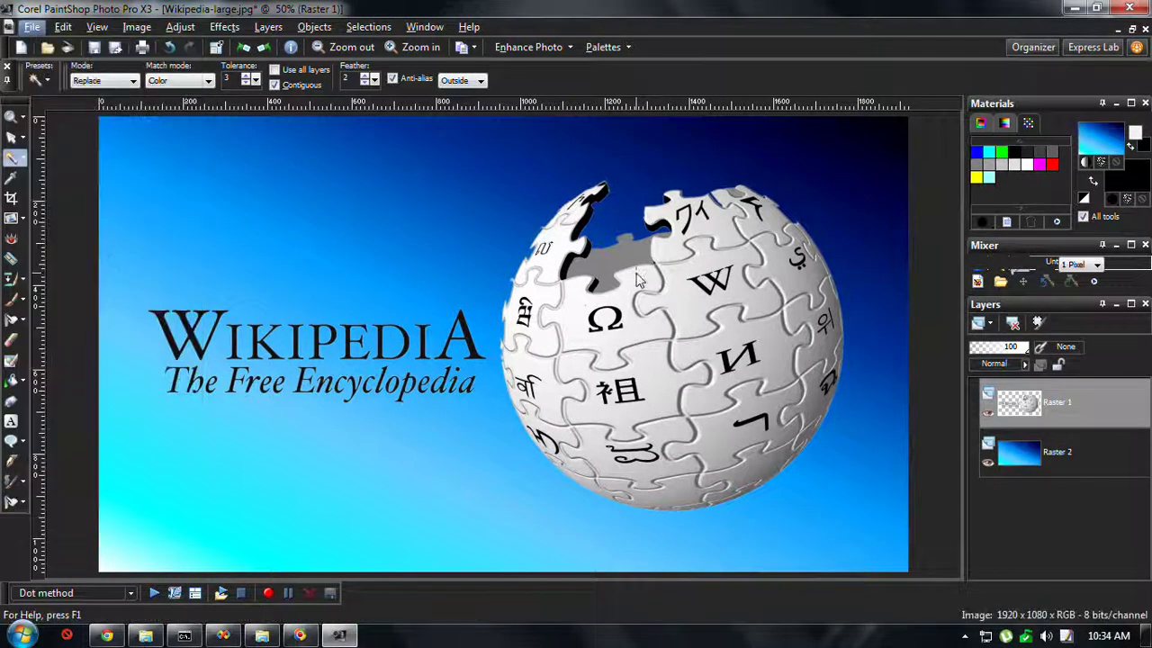
key("F12")
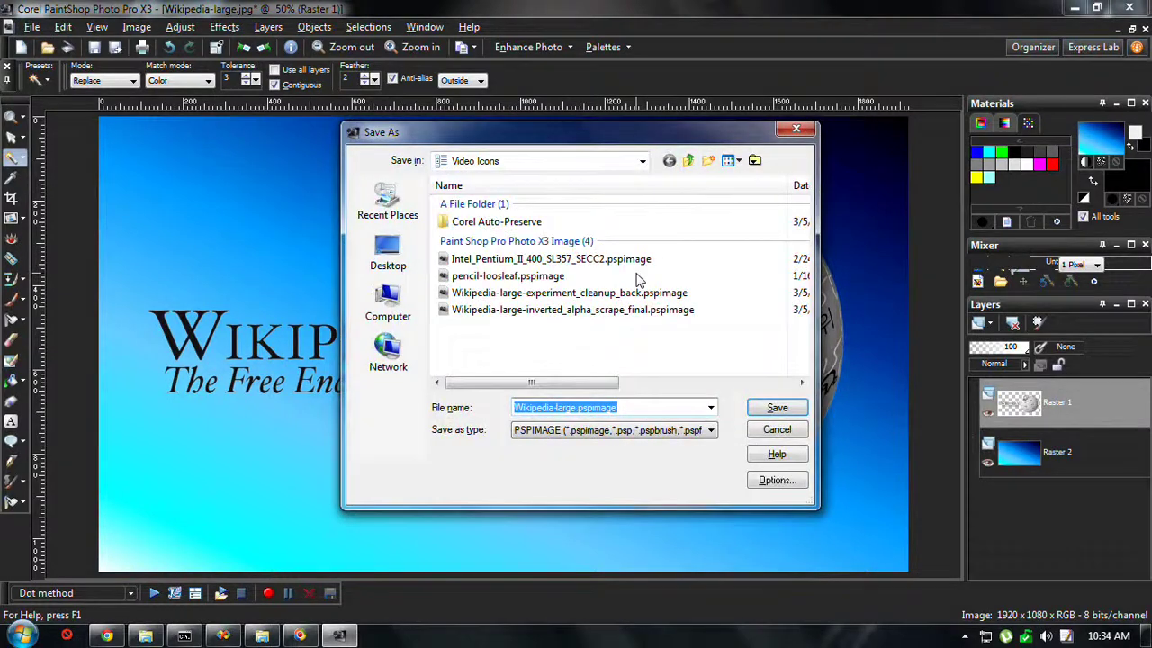
key("End")
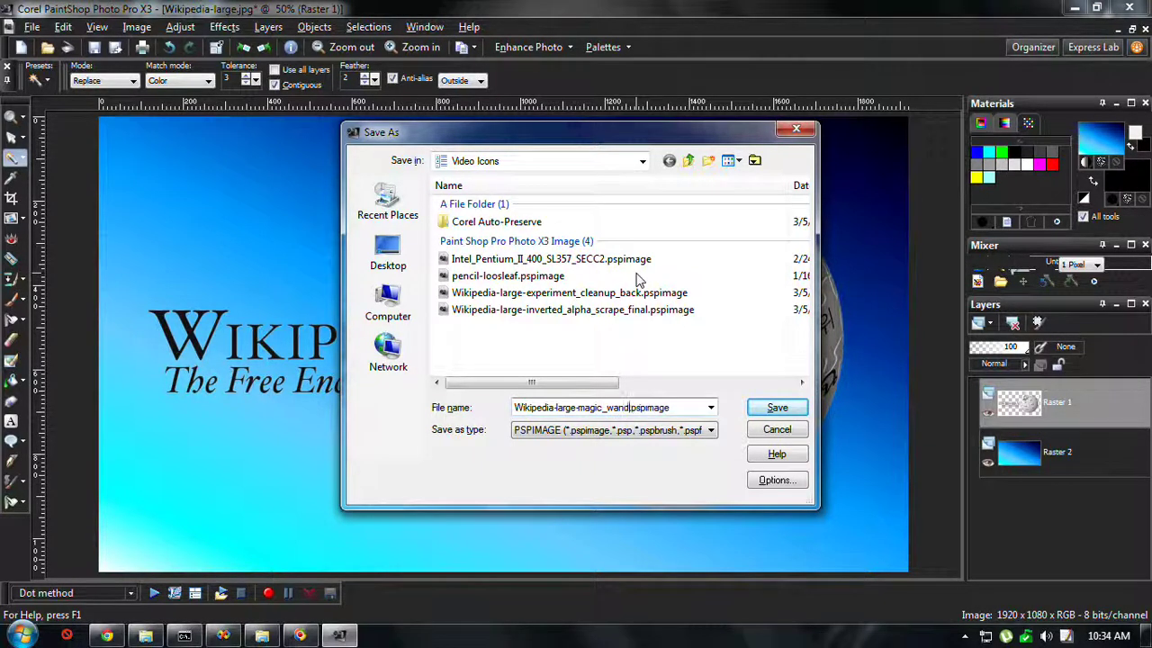
key("Return")
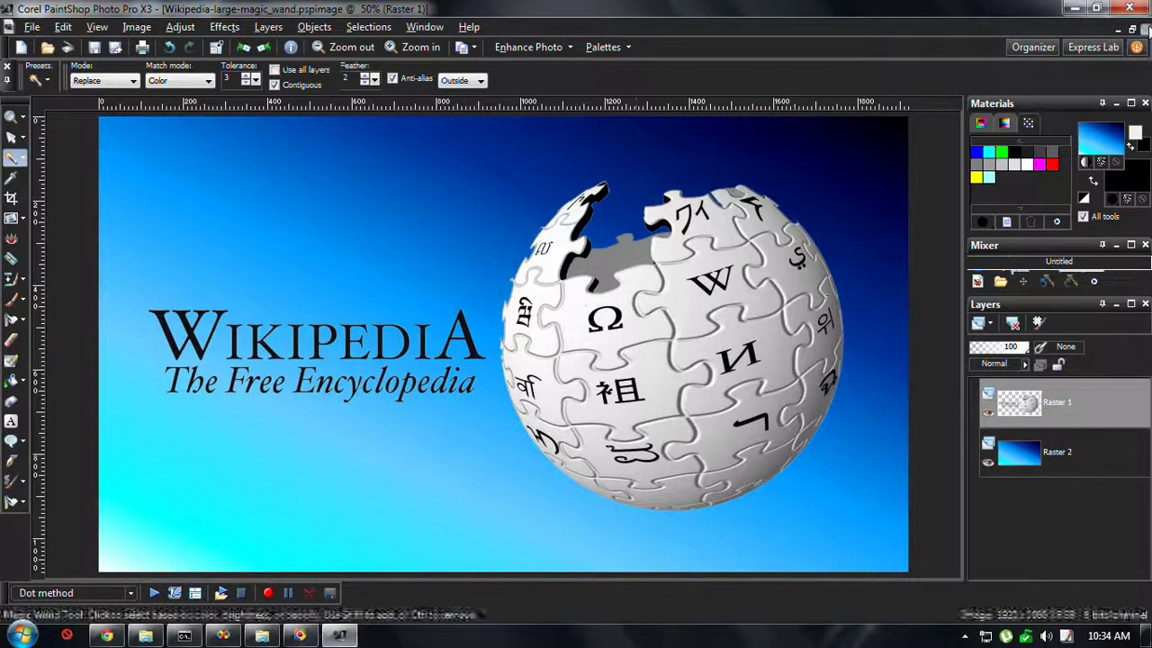
key("ctrl+F4")
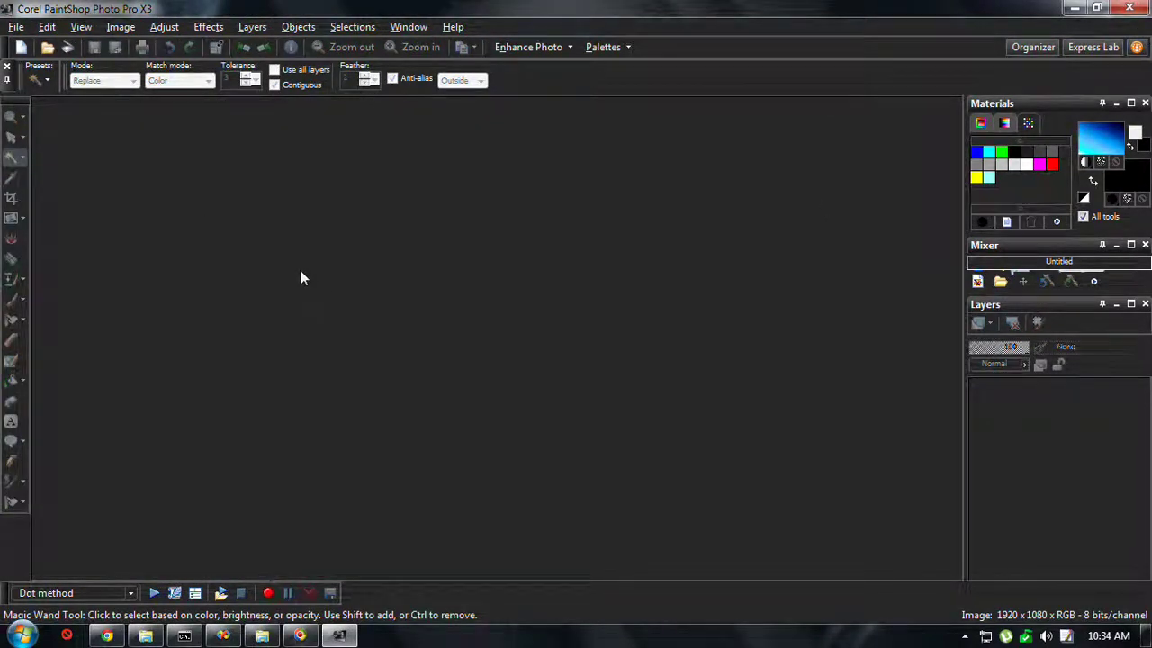
Step: Switch to the Video Icons folder in Windows Explorer and open Wikipedia-large-inverted_alpha_scrape_final.pspimage in PaintShop Photo Pro
key("alt+Tab")
scroll(485, 441, "down", 3)
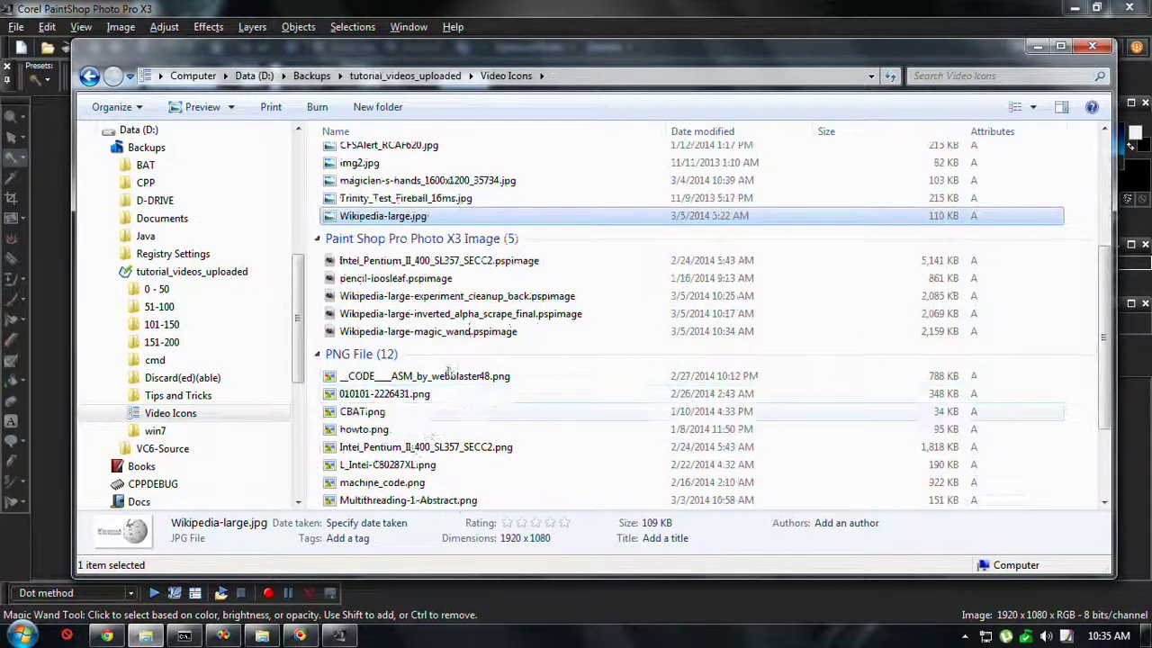
left_click(440, 317)
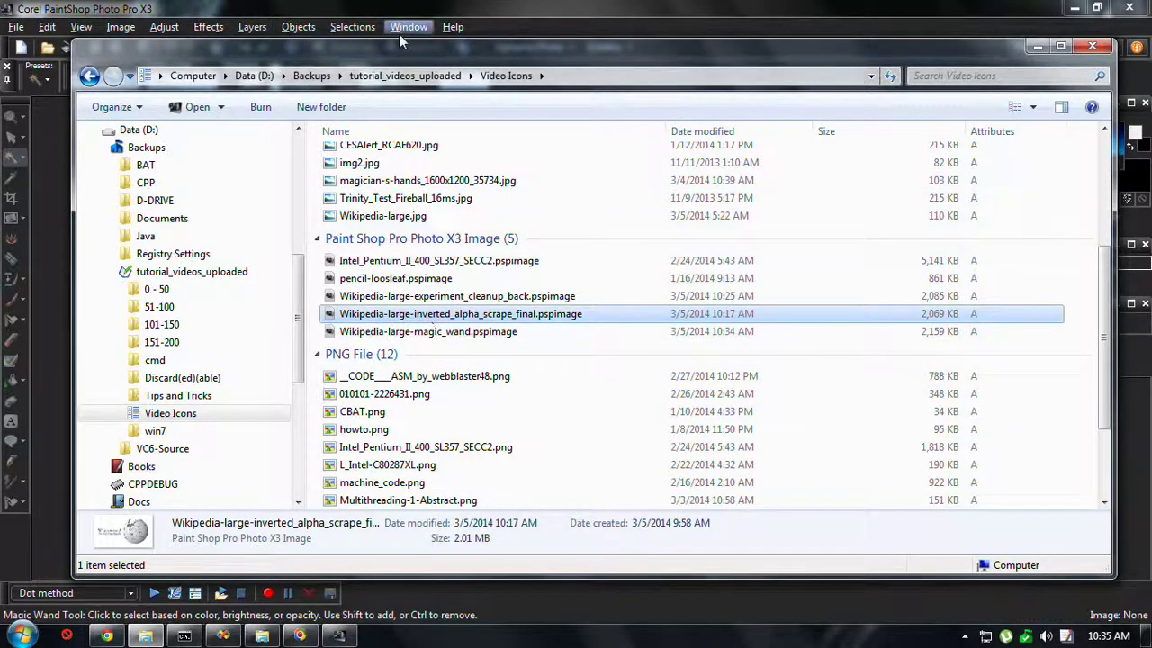
mouse_move(414, 44)
left_mouse_down()
mouse_move(750, 45)
mouse_move(793, 28)
left_mouse_up()
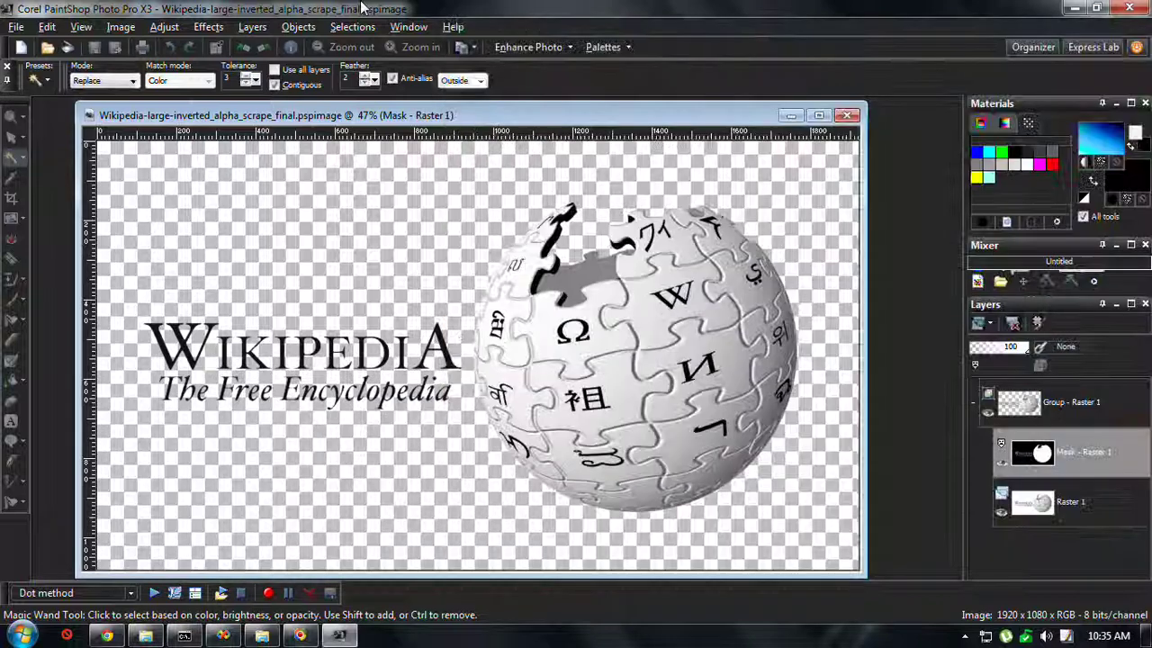
left_click(363, 8)
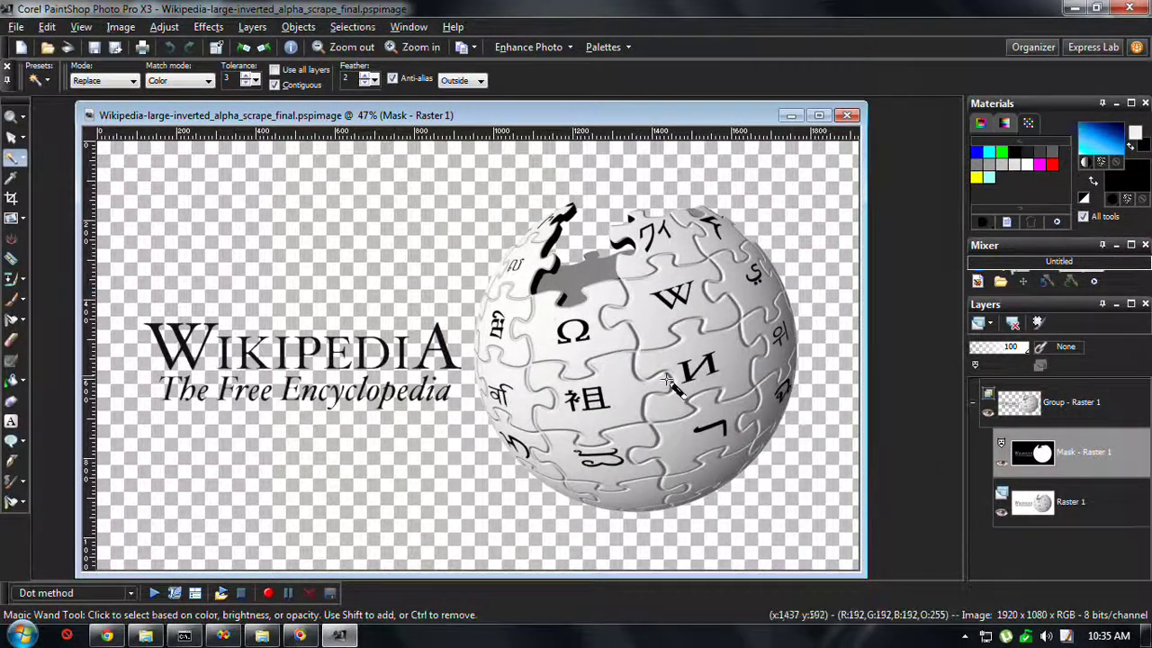
Step: Examine the edges of the globe and lettering in the mask-based version of the logo
mouse_move(1041, 459)
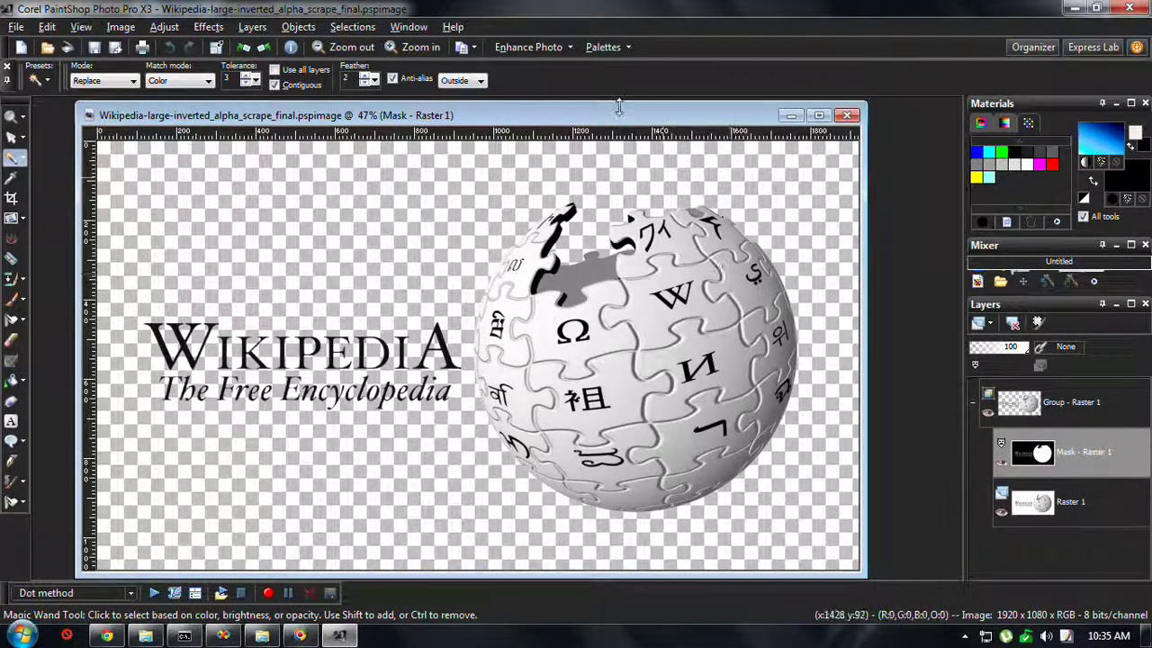
scroll(778, 337, "up", 1)
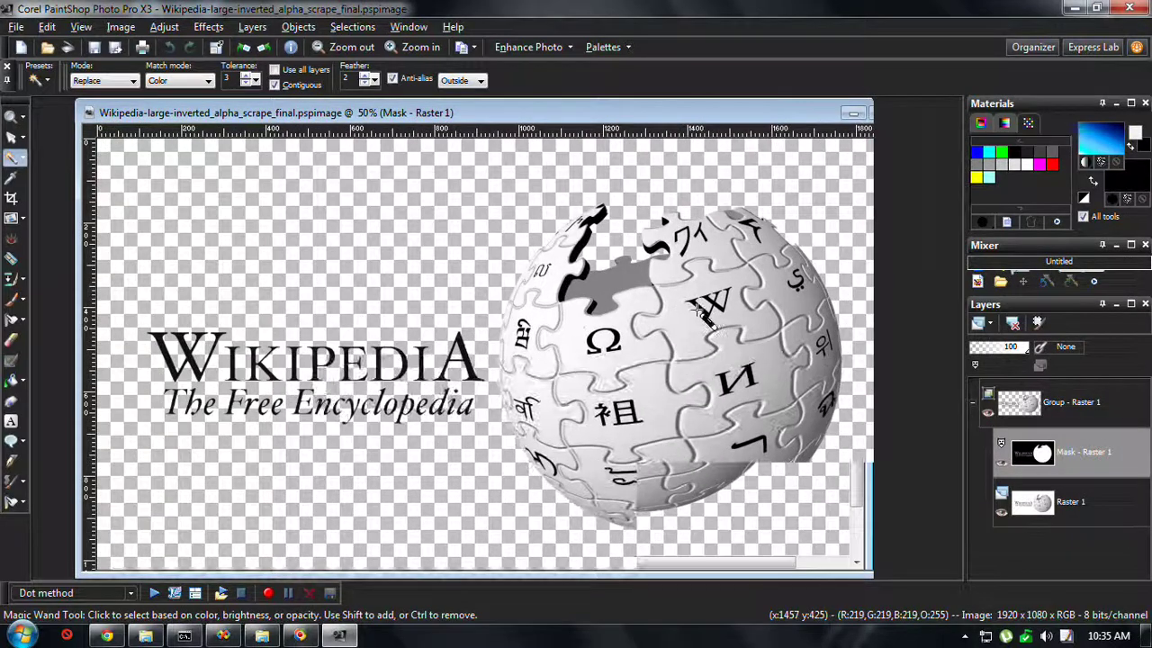
scroll(654, 262, "up", 3)
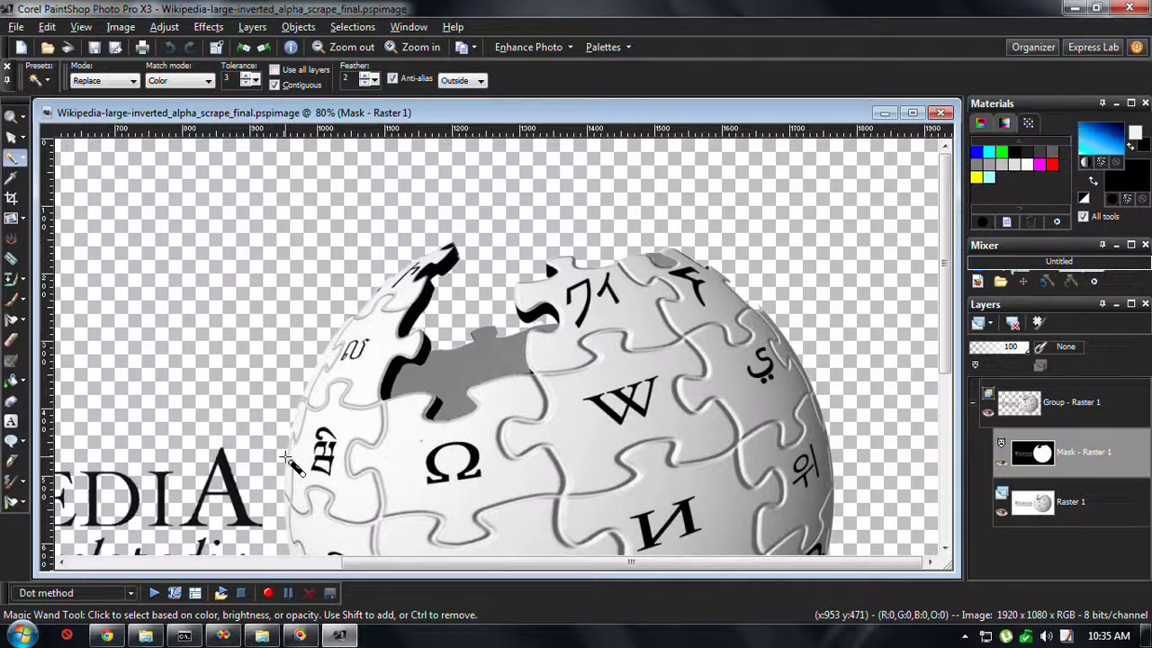
scroll(290, 447, "down", 3)
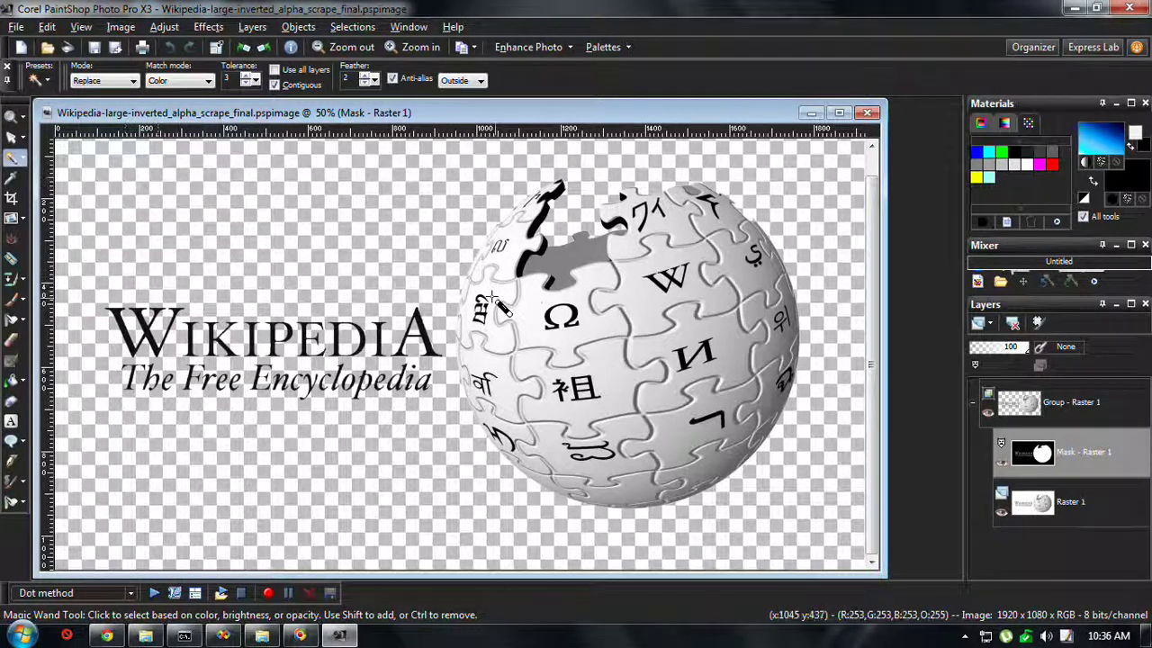
key("ctrl+w")
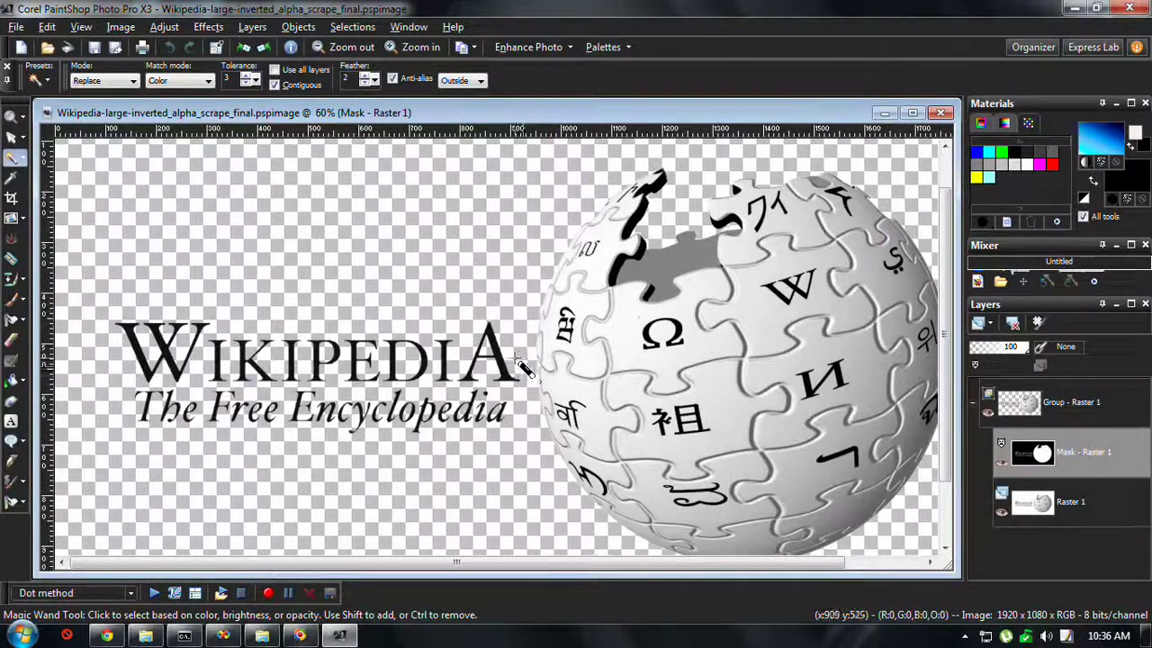
key("ctrl+w")
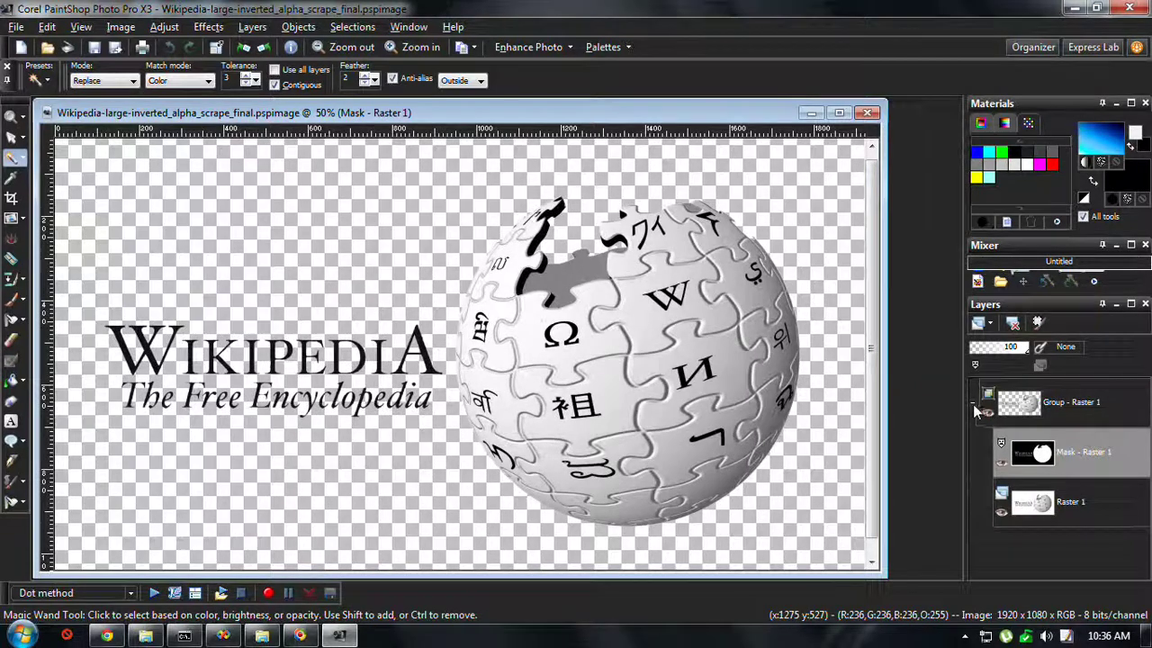
left_click(972, 404)
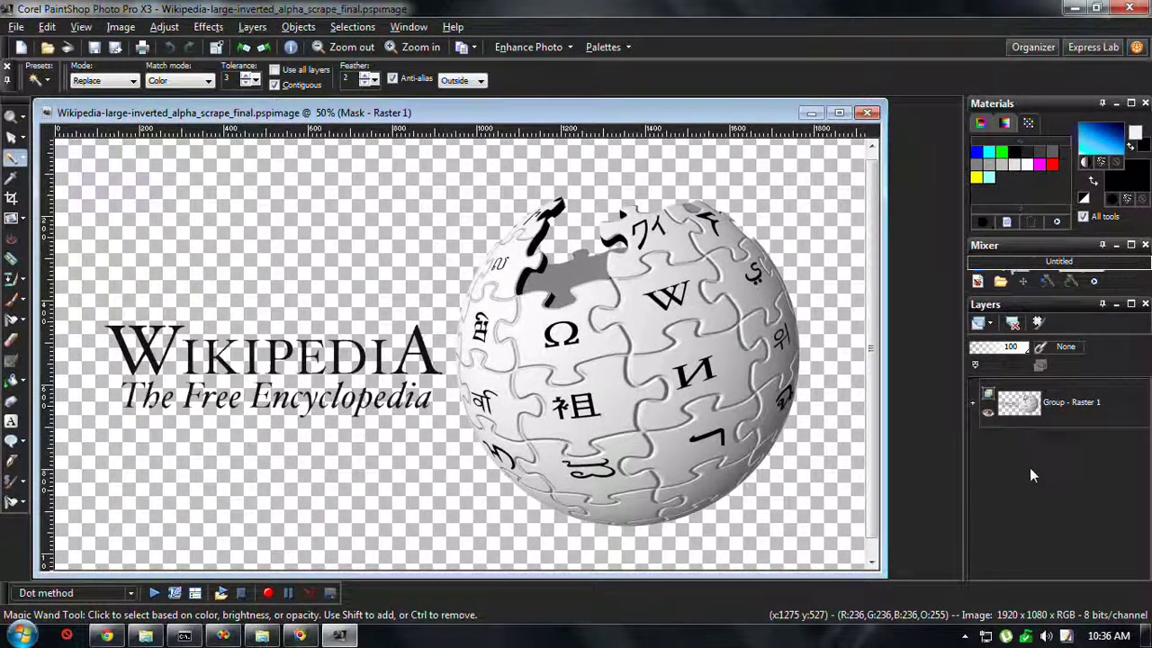
right_click(1031, 469)
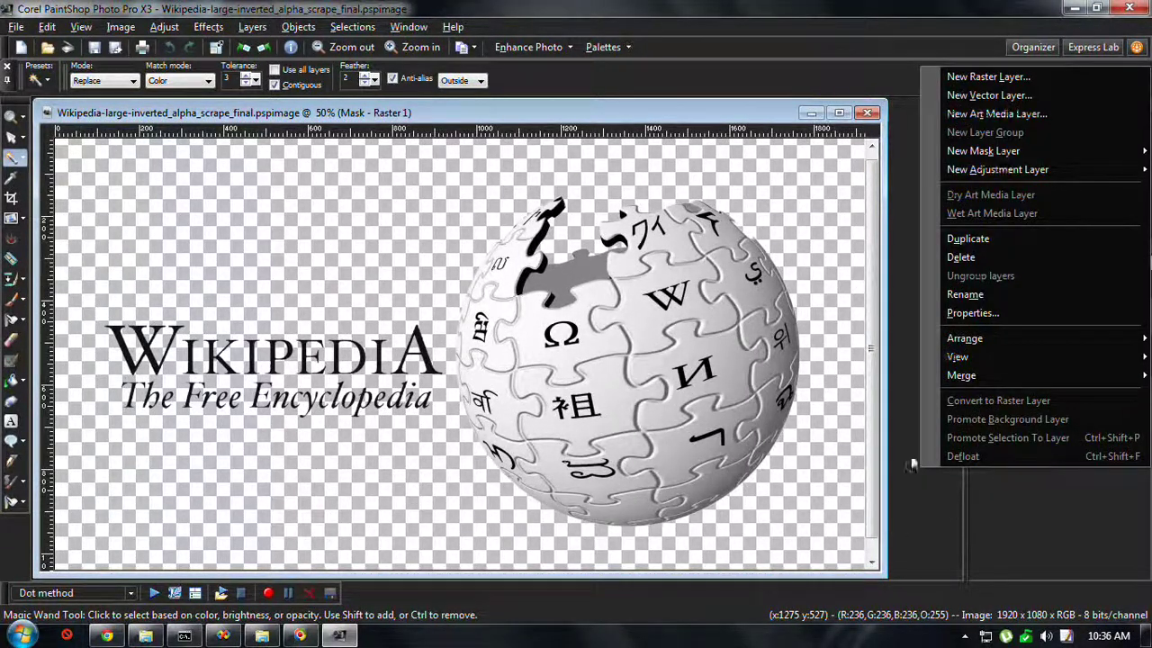
left_click(1019, 78)
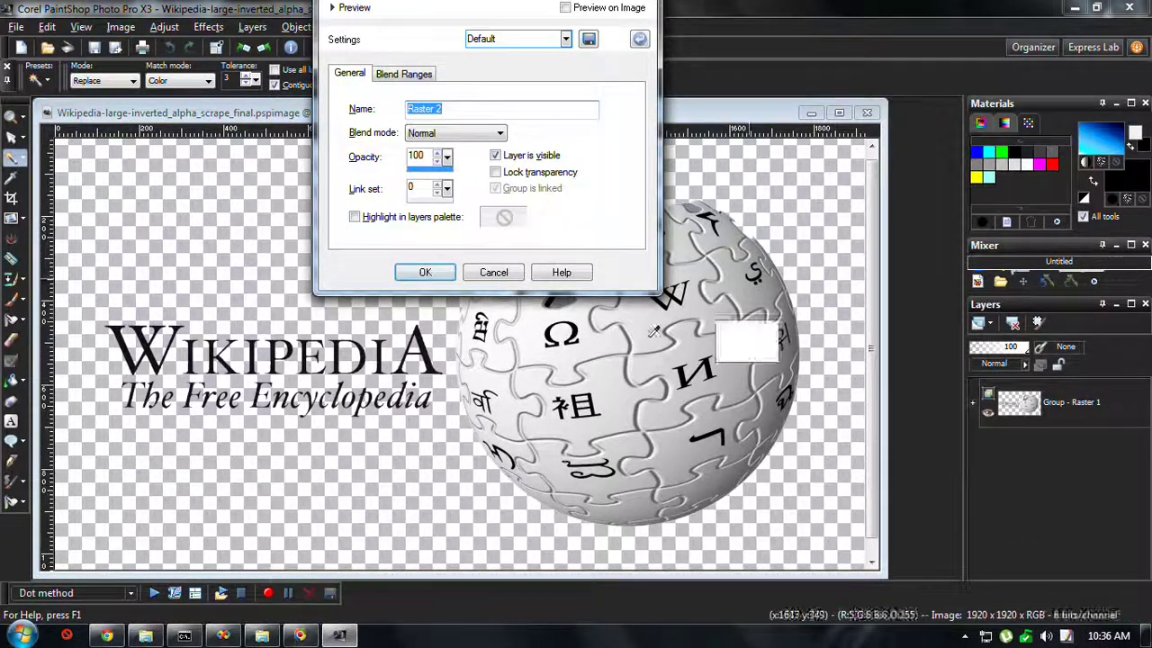
left_click(493, 271)
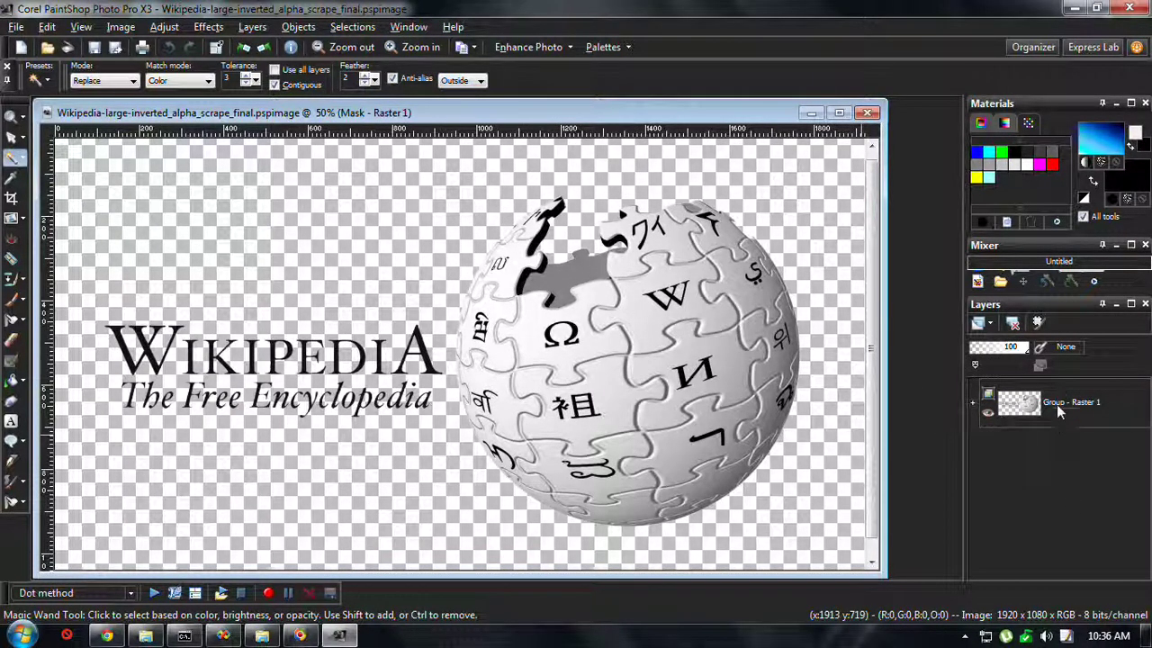
right_click(1034, 475)
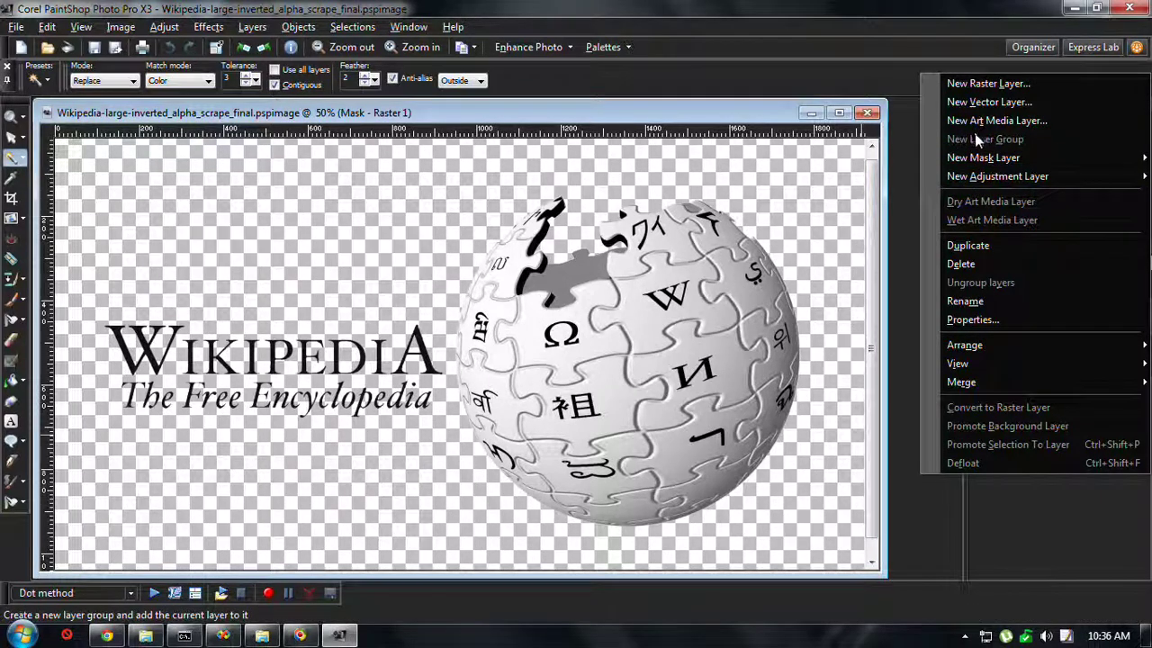
left_click(1029, 564)
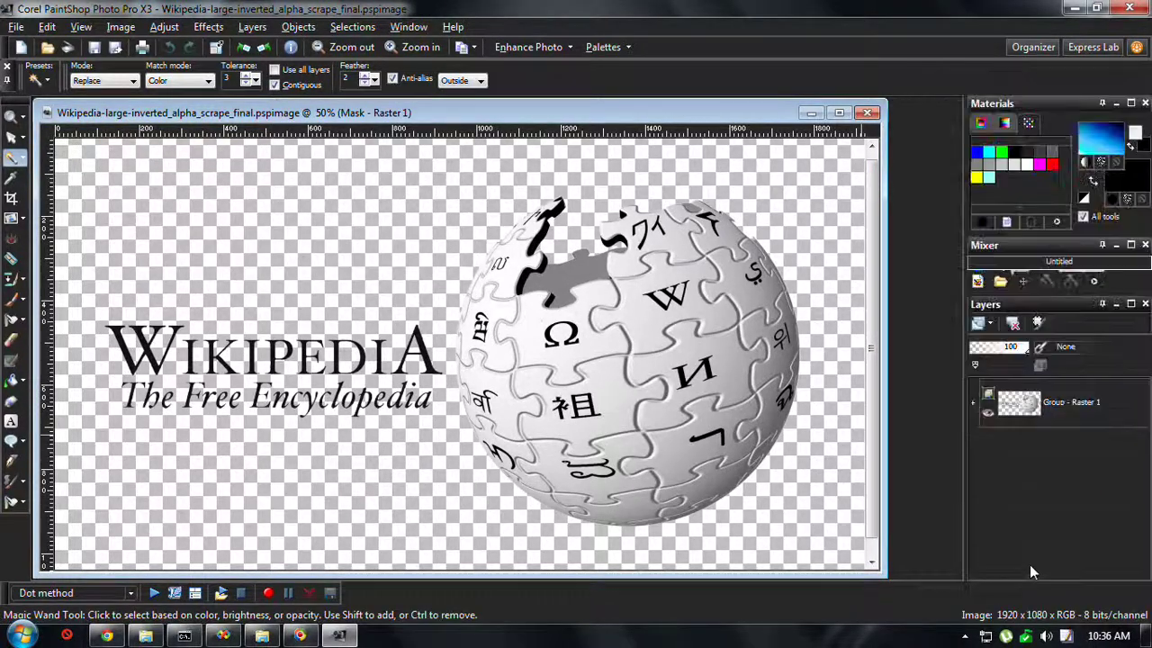
left_click(1058, 405)
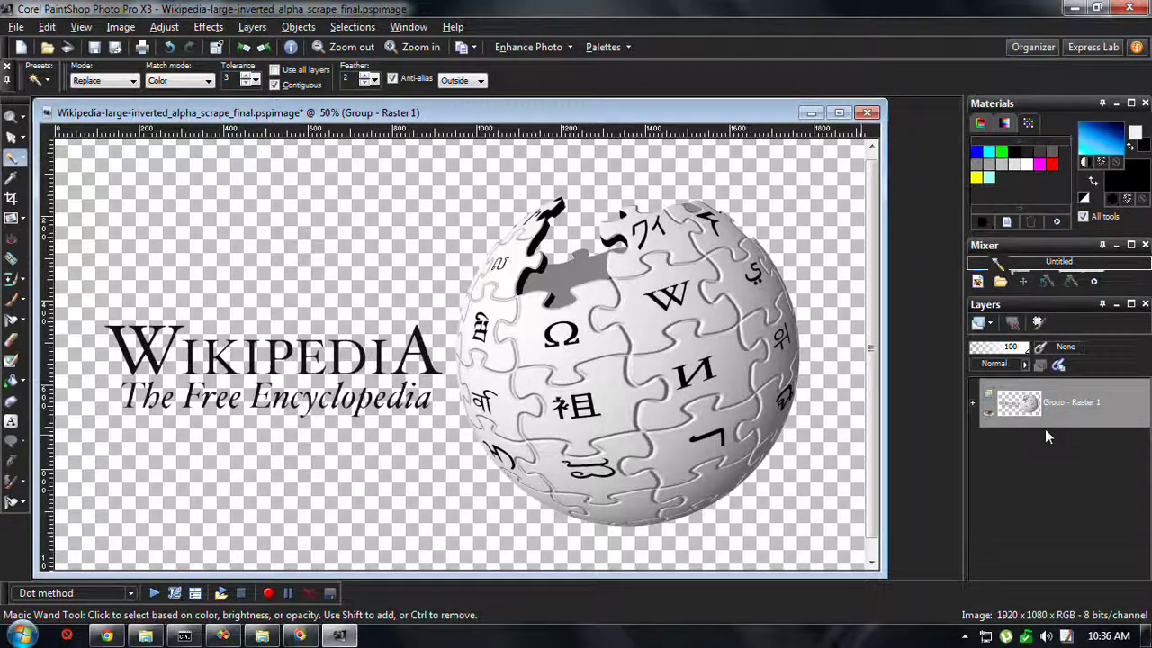
right_click(1044, 429)
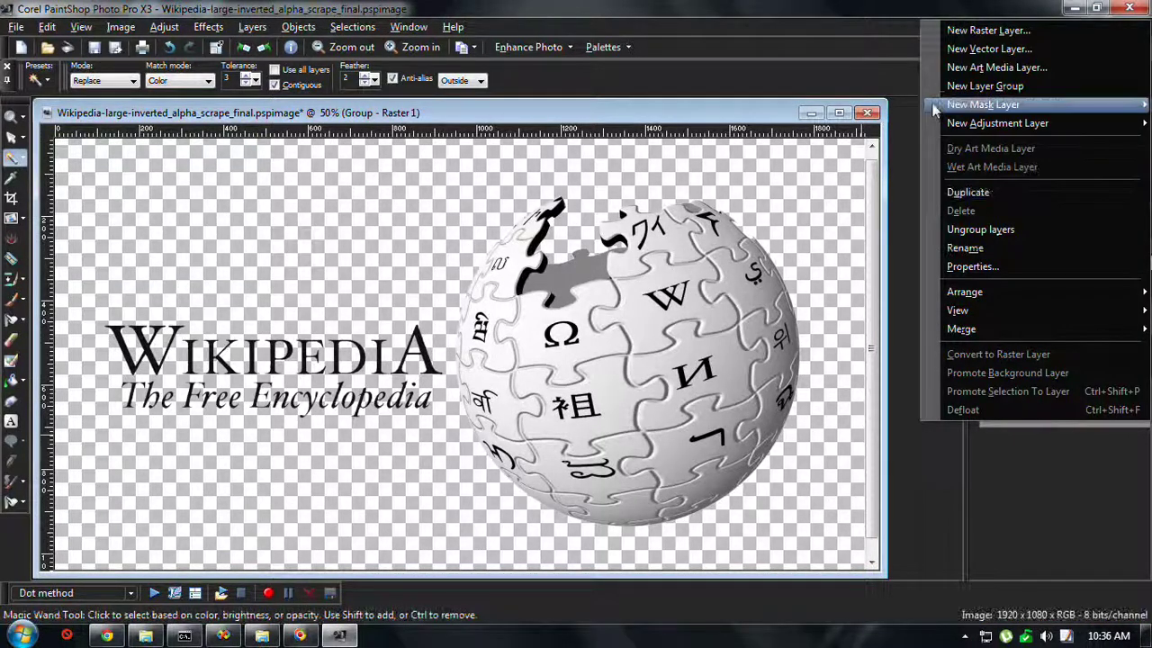
left_click(972, 87)
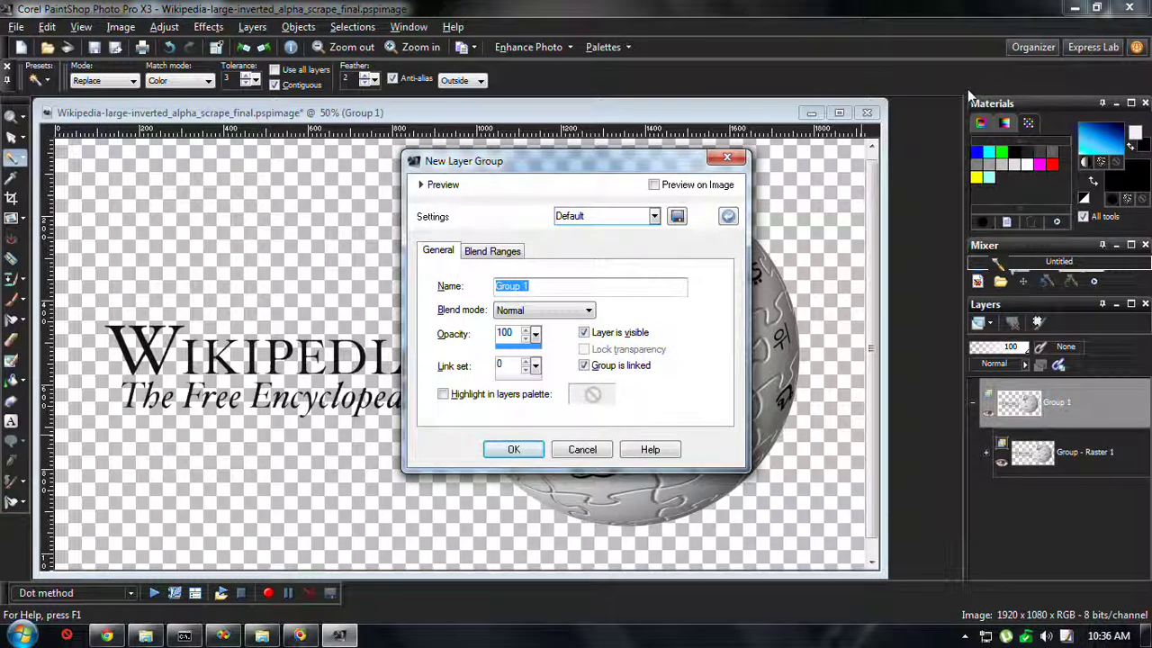
left_click(603, 452)
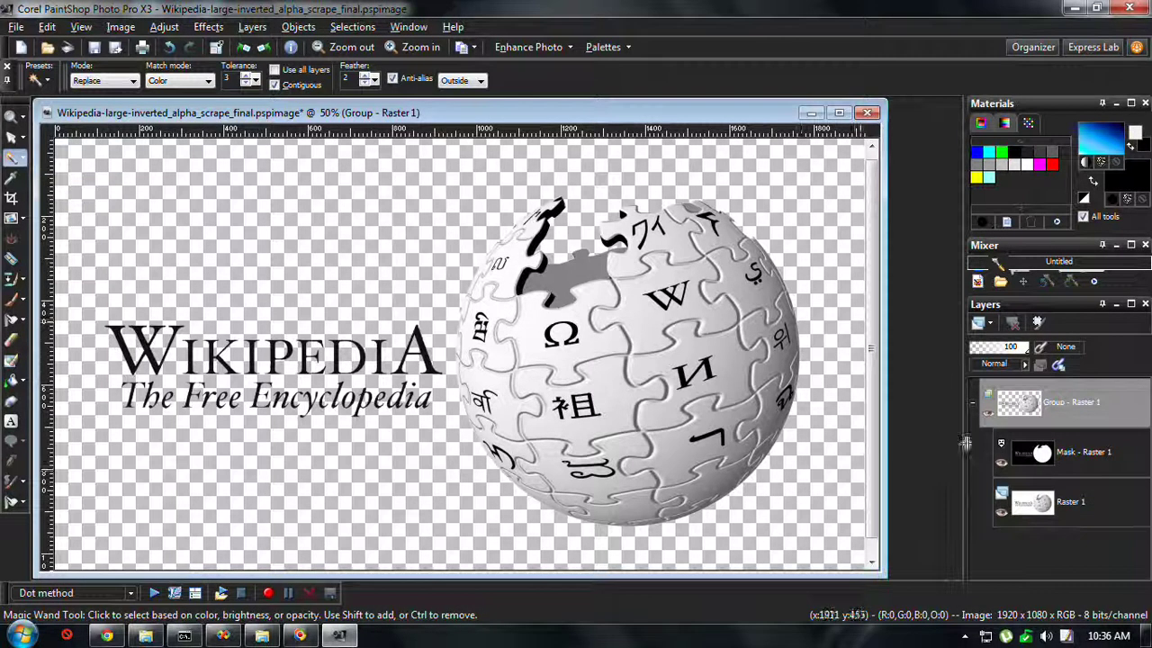
Step: Merge the Group - Raster 1 layer group, with its mask and raster layer, into one layer
right_click(1065, 414)
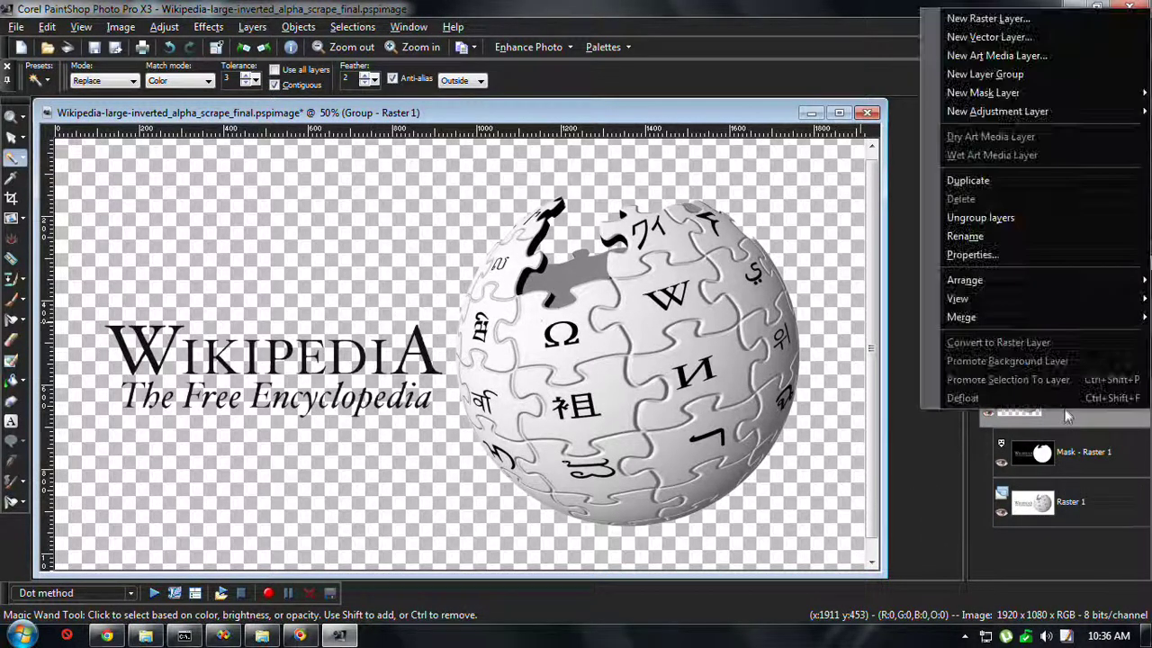
mouse_move(1026, 321)
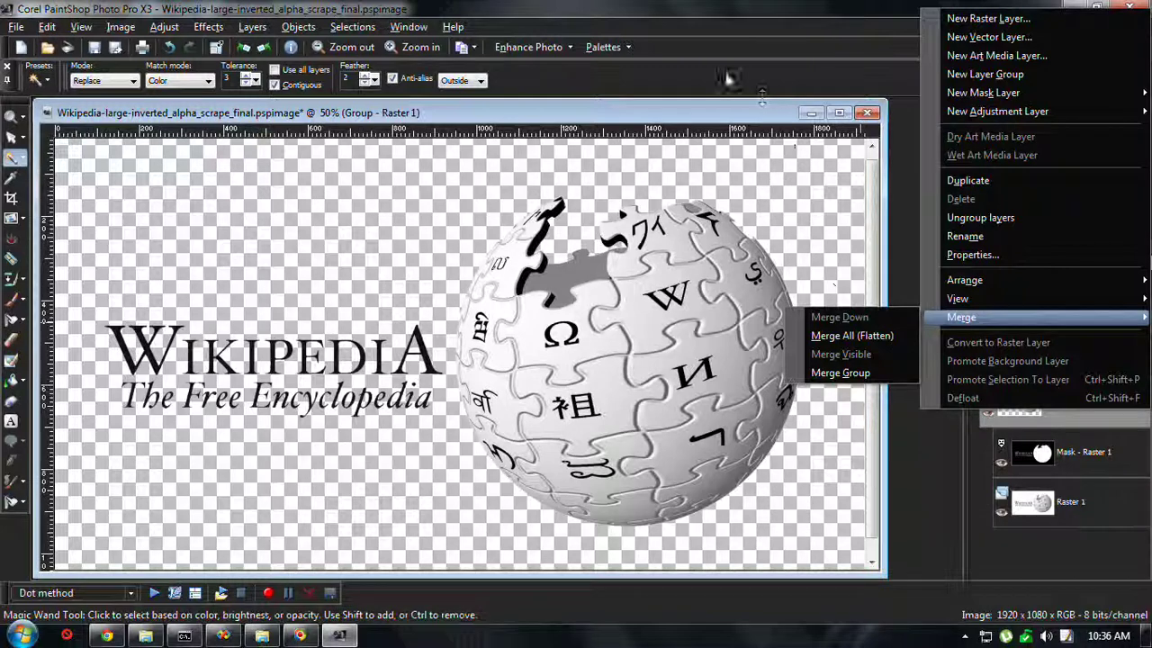
left_click(869, 372)
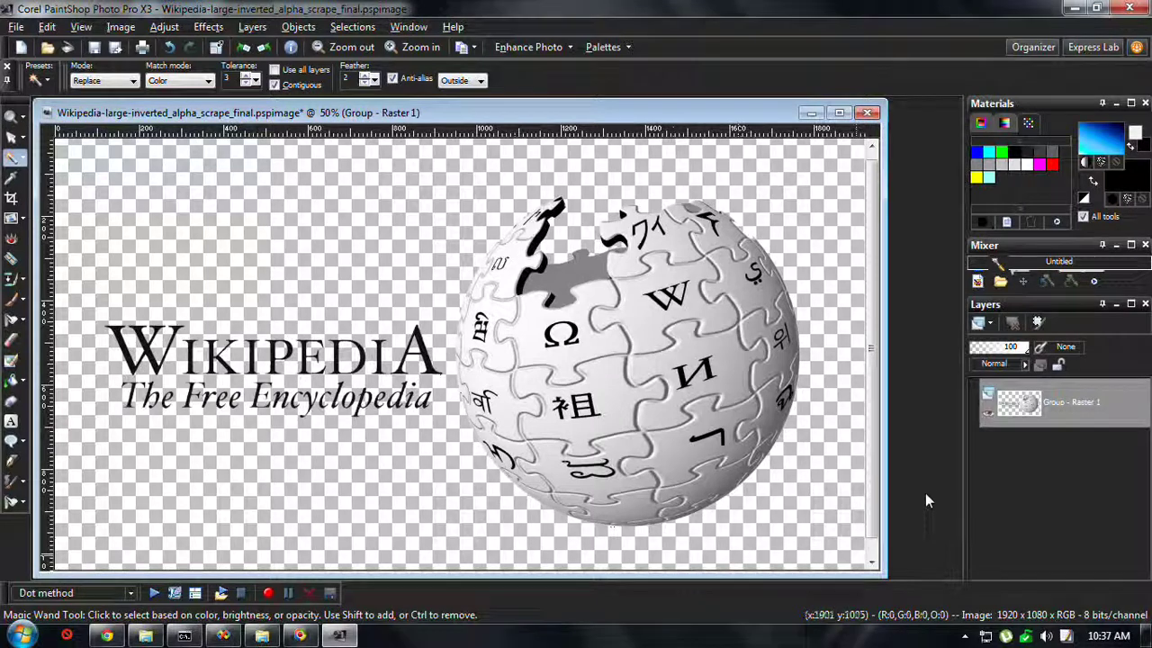
Step: Add a new raster layer with the default settings above the merged logo layer
right_click(1001, 462)
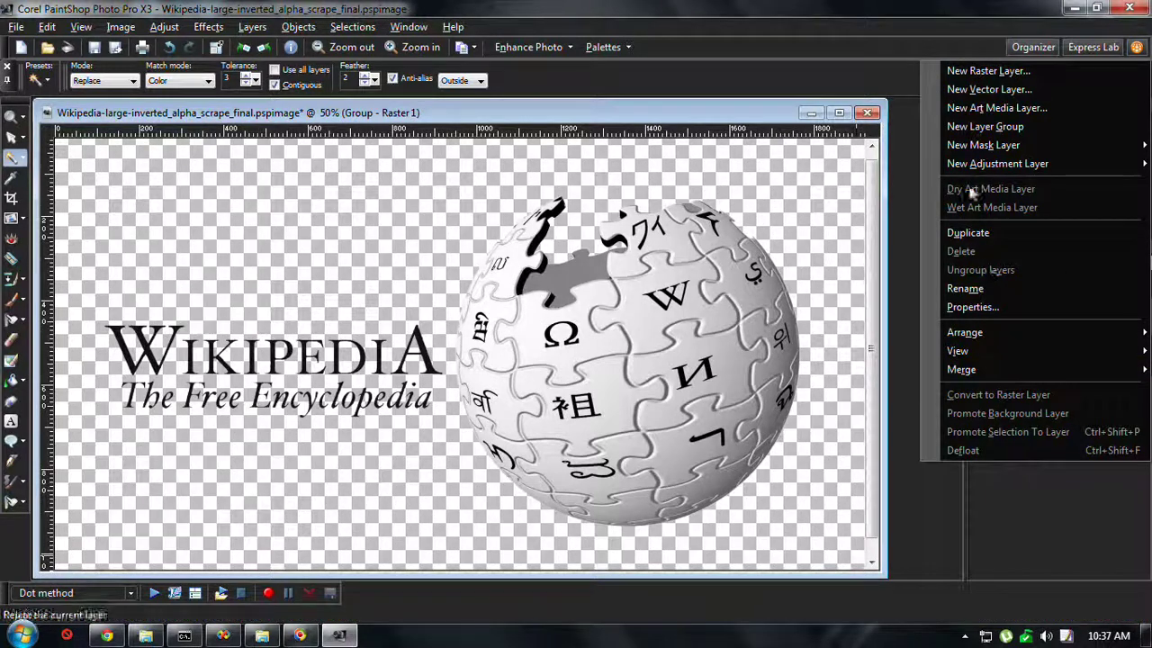
left_click(1042, 70)
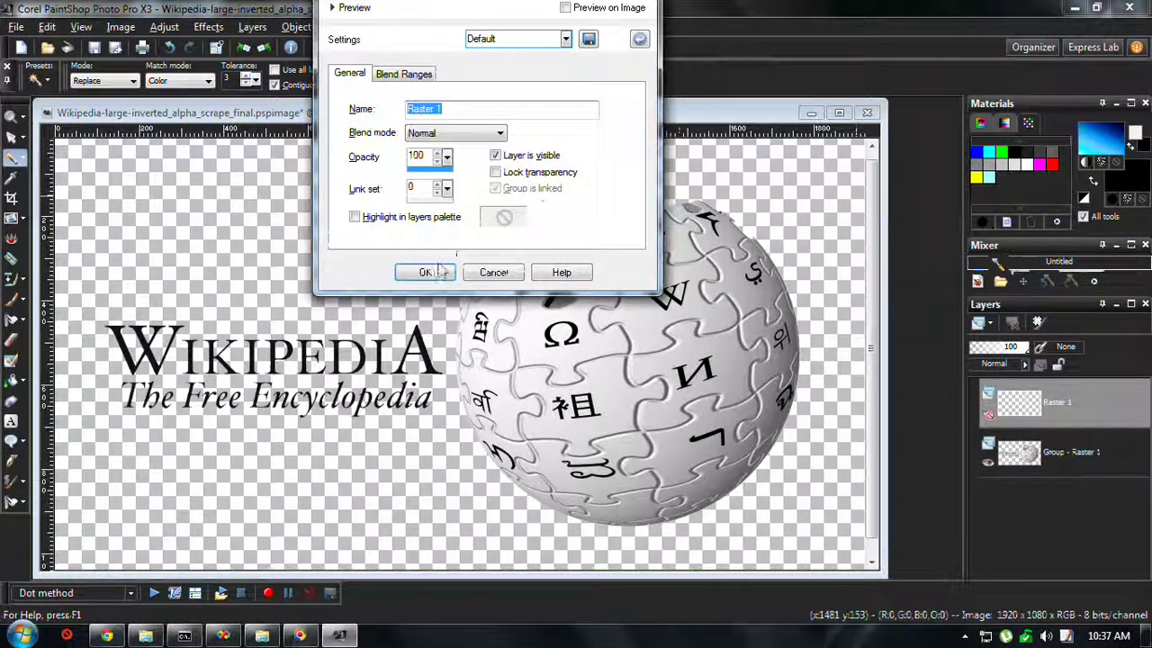
left_click(425, 271)
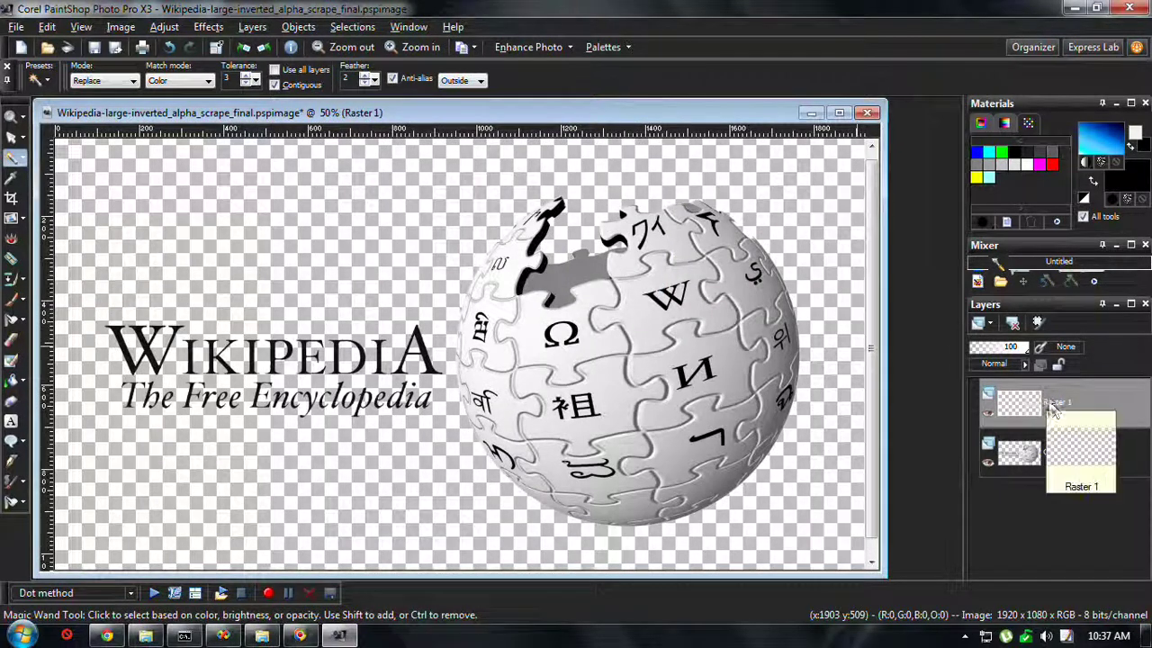
Step: Flood-fill the new raster layer with the blue gradient while the logo is hidden, and place the visible logo layer above it
left_click(988, 461)
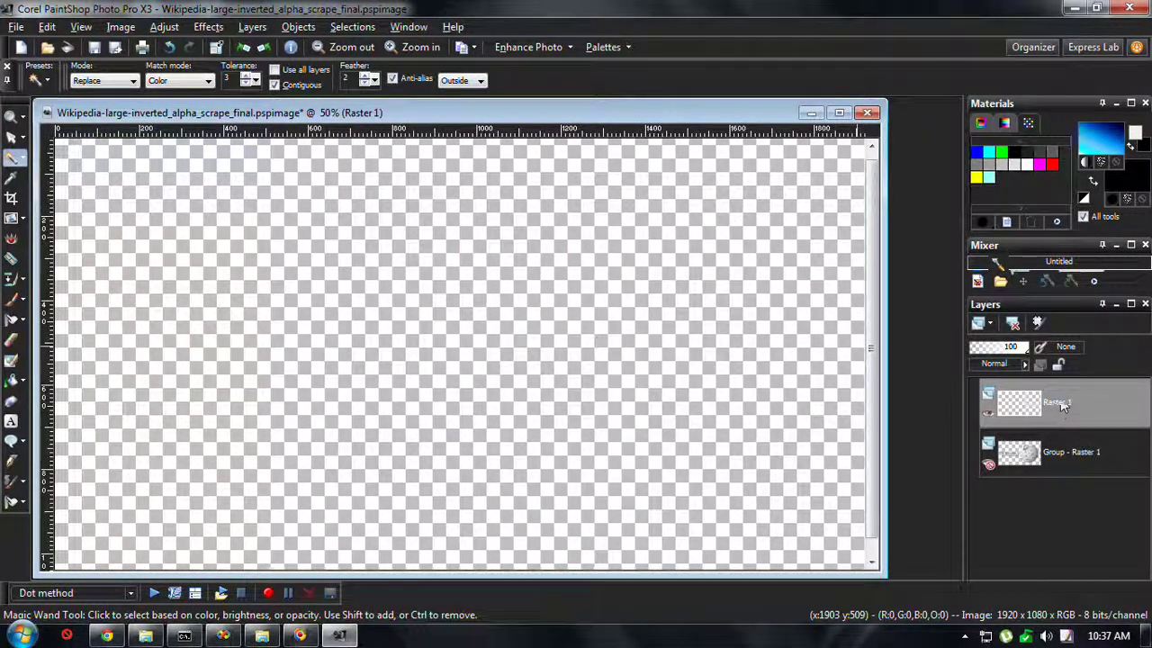
left_click(1067, 396)
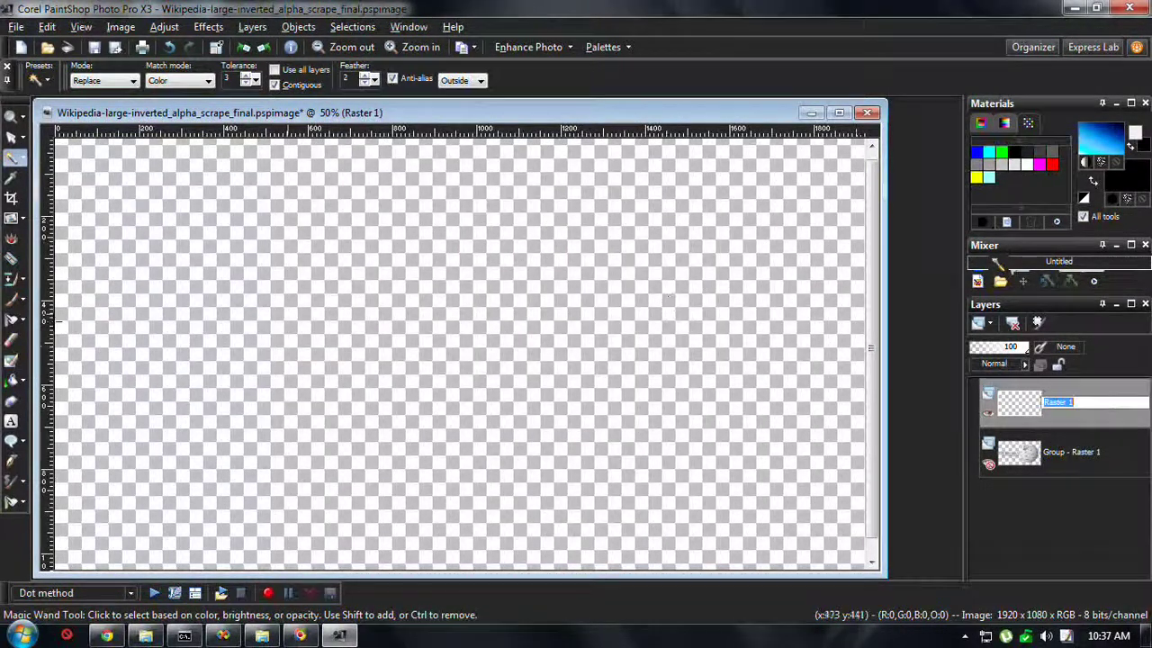
left_click(11, 380)
left_click(384, 349)
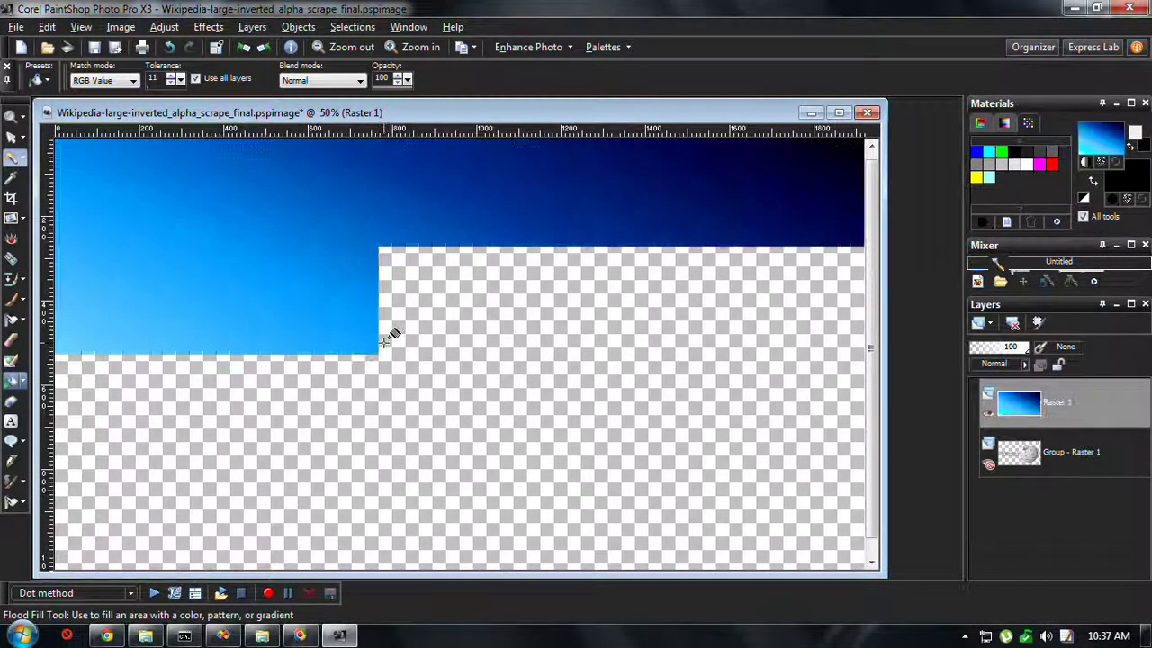
left_click_drag(1065, 463, 1078, 385)
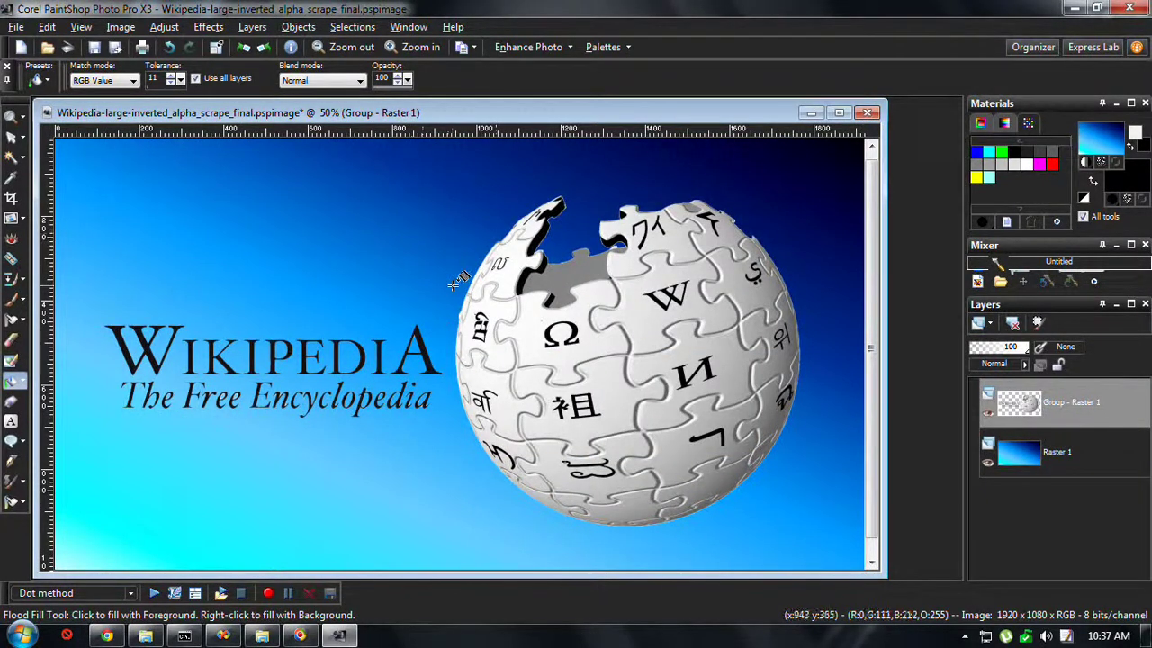
Step: Trim the small white bump on the globe's left edge, beside the final A, with a Freehand Selection and deselect
scroll(563, 396, "up", 3)
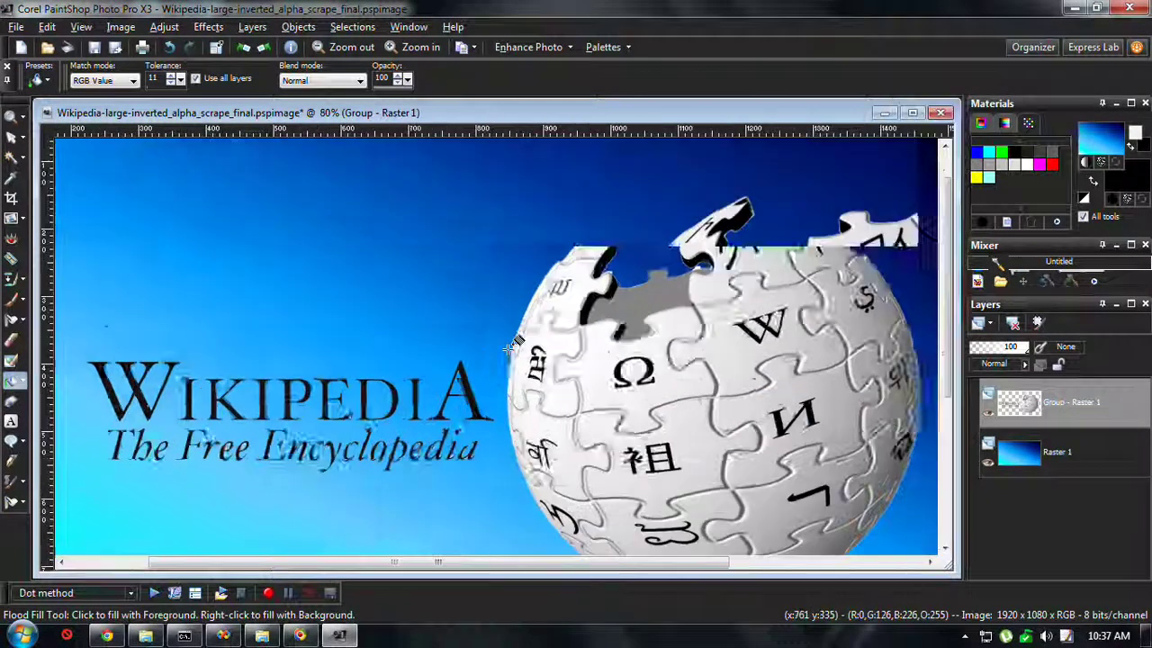
scroll(564, 414, "up", 1)
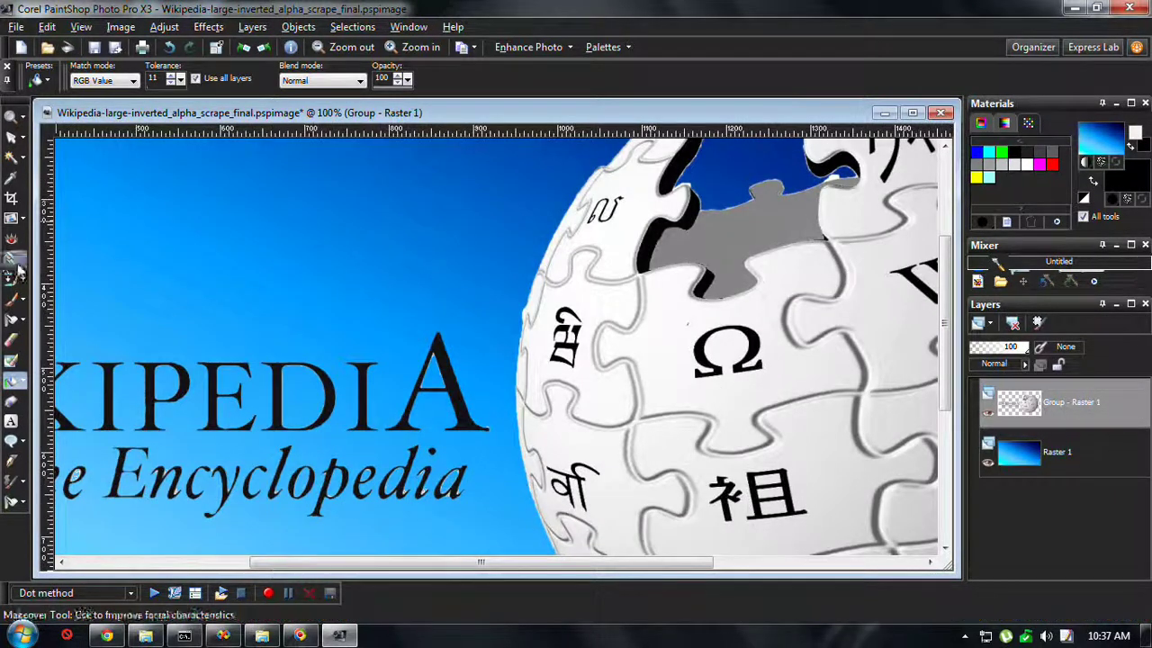
left_click(27, 158)
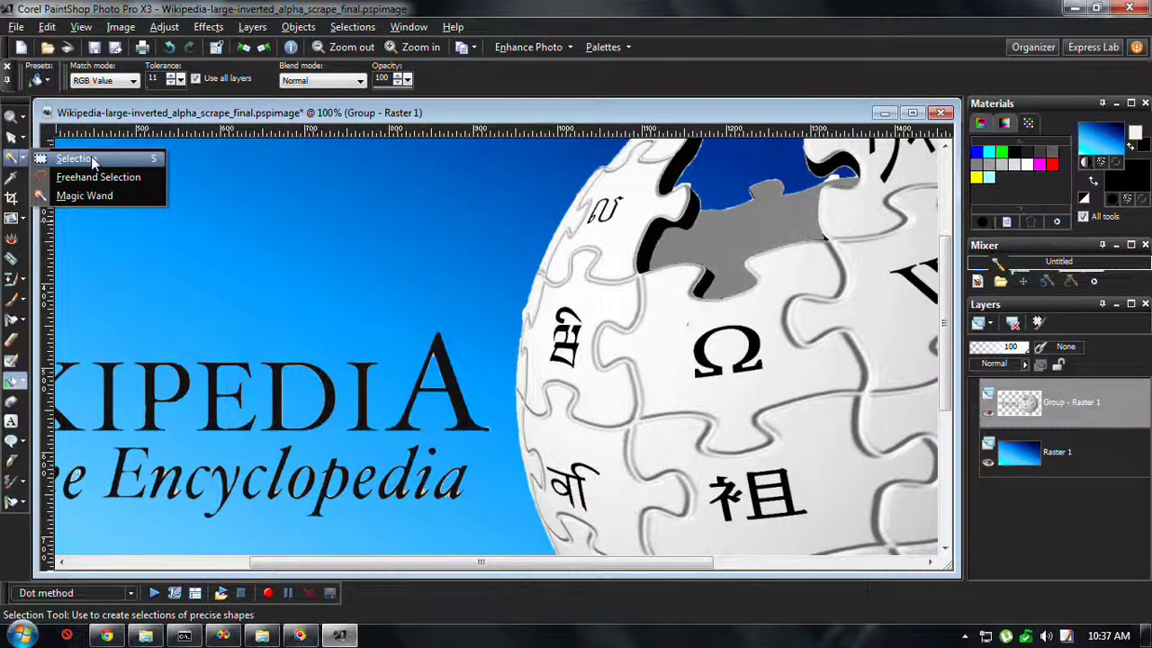
left_click(91, 158)
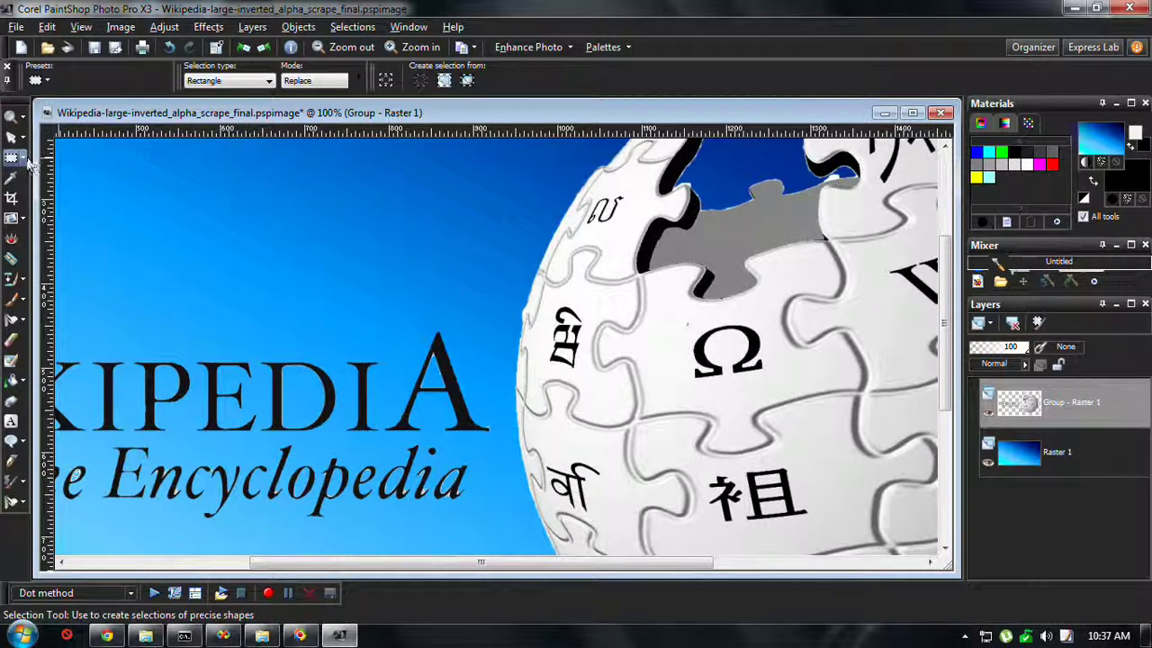
left_click(27, 160)
left_click(91, 174)
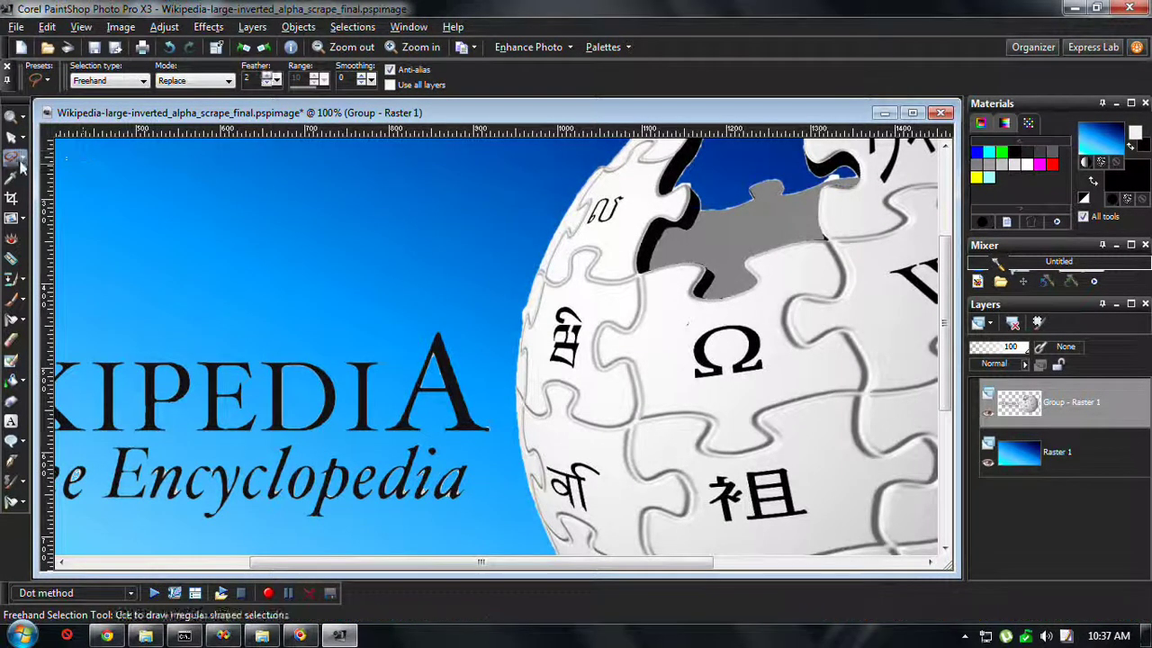
scroll(499, 328, "up", 1)
scroll(430, 304, "up", 2)
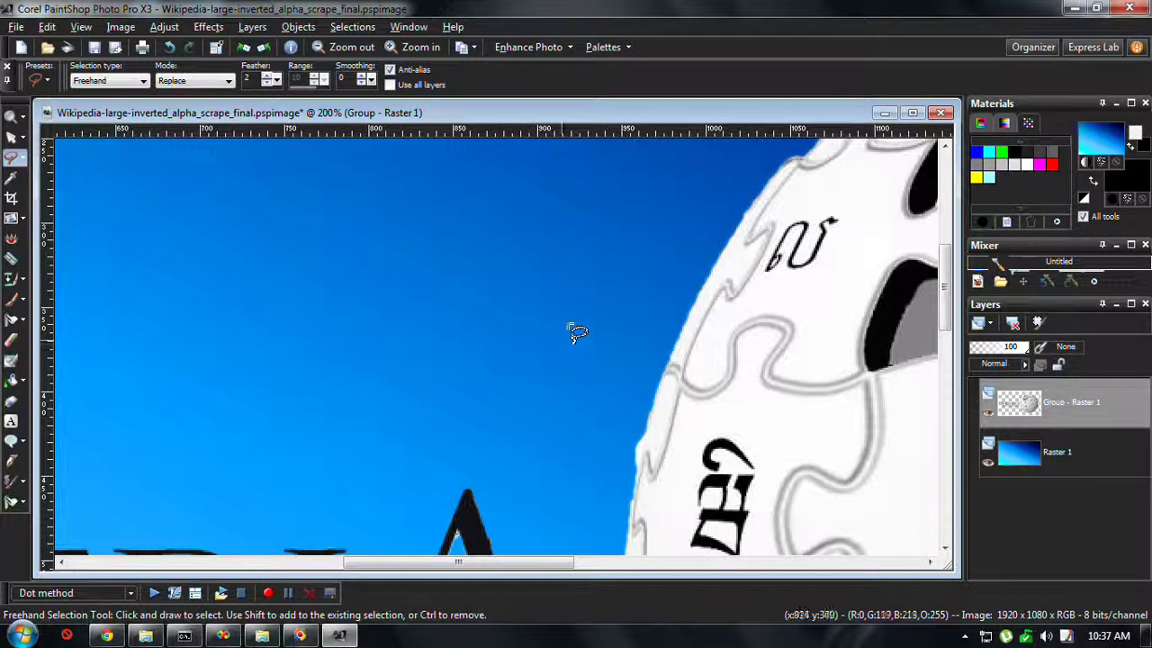
scroll(664, 444, "up", 1)
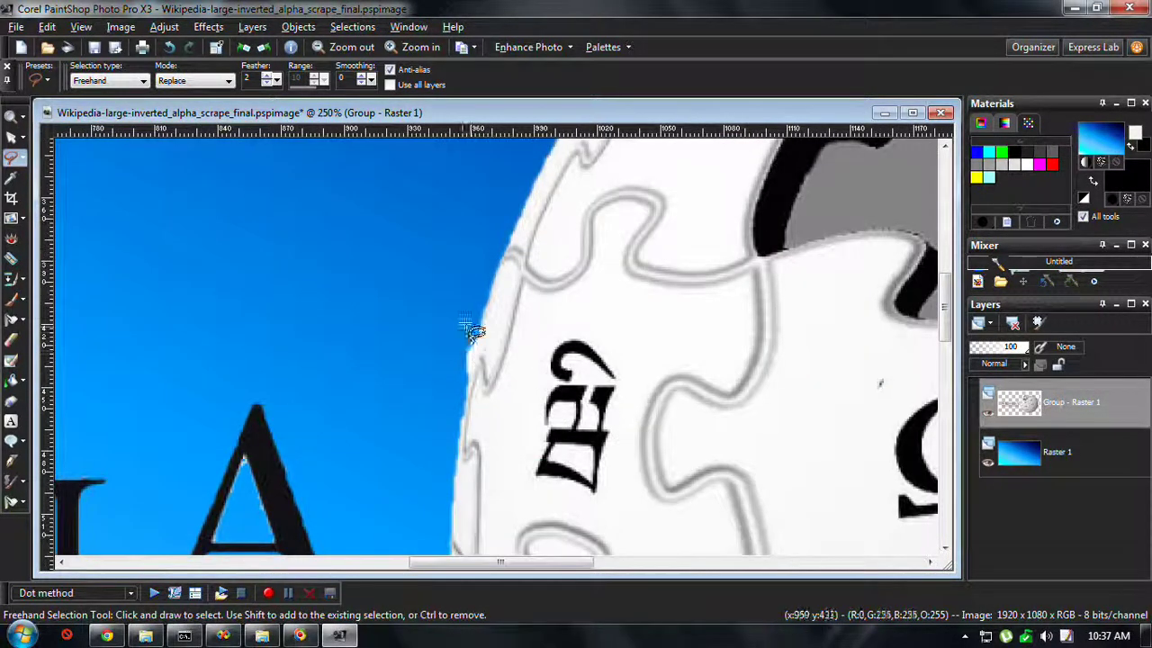
mouse_move(470, 355)
left_mouse_down()
mouse_move(460, 375)
mouse_move(473, 342)
mouse_move(448, 322)
left_mouse_up()
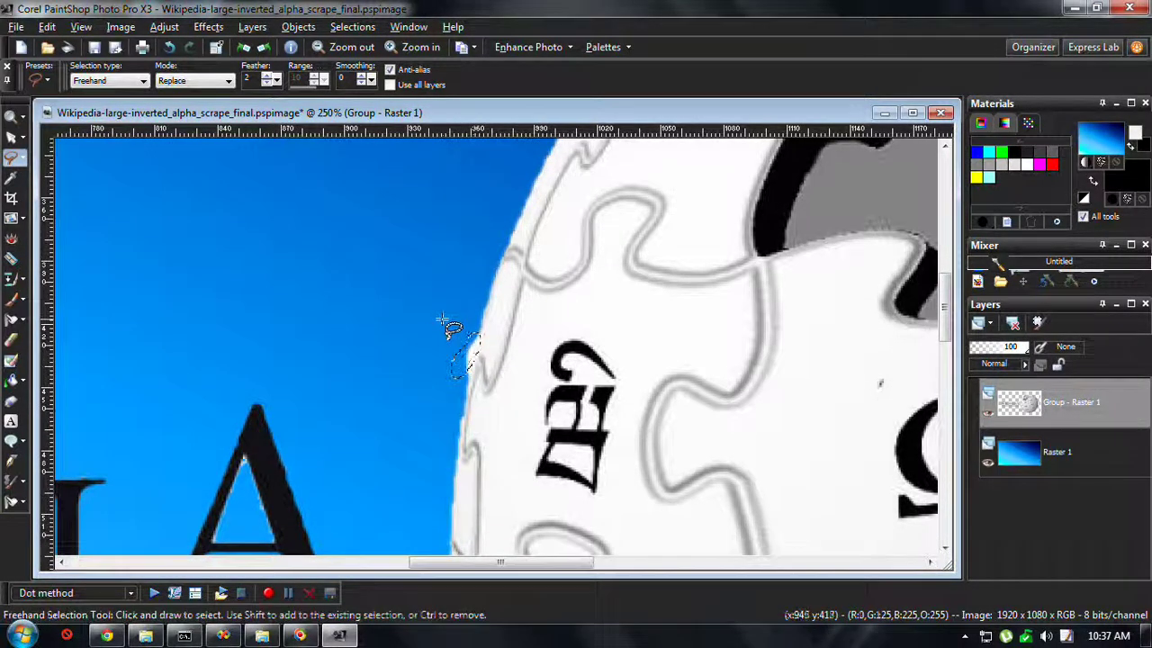
key("Delete")
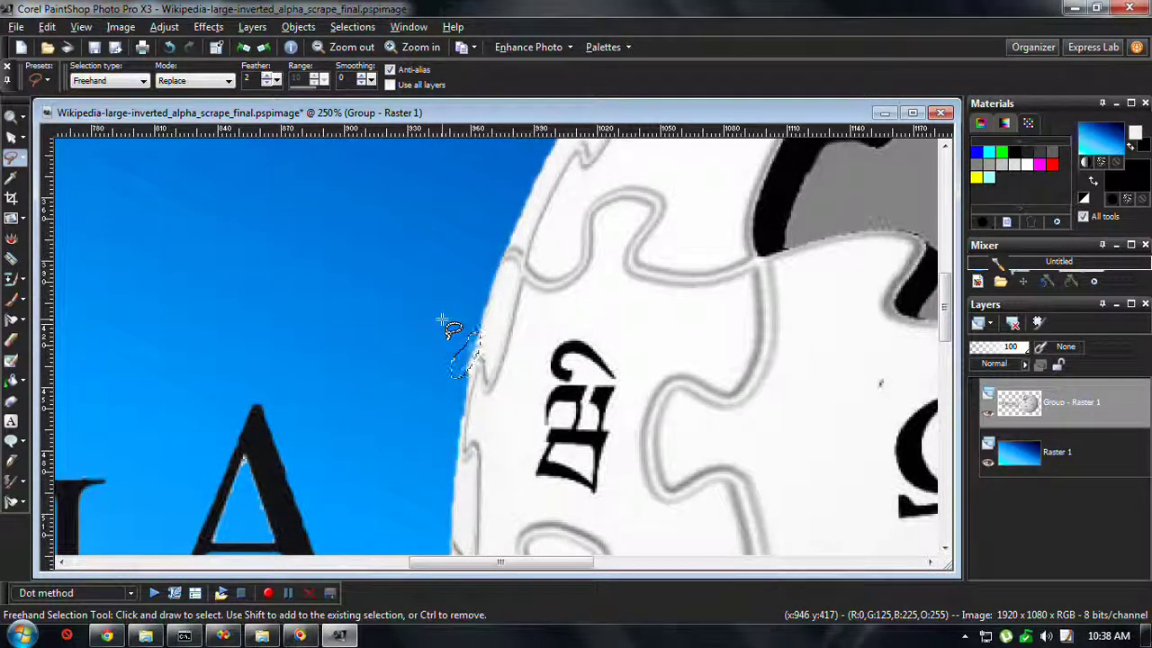
key("ctrl+d")
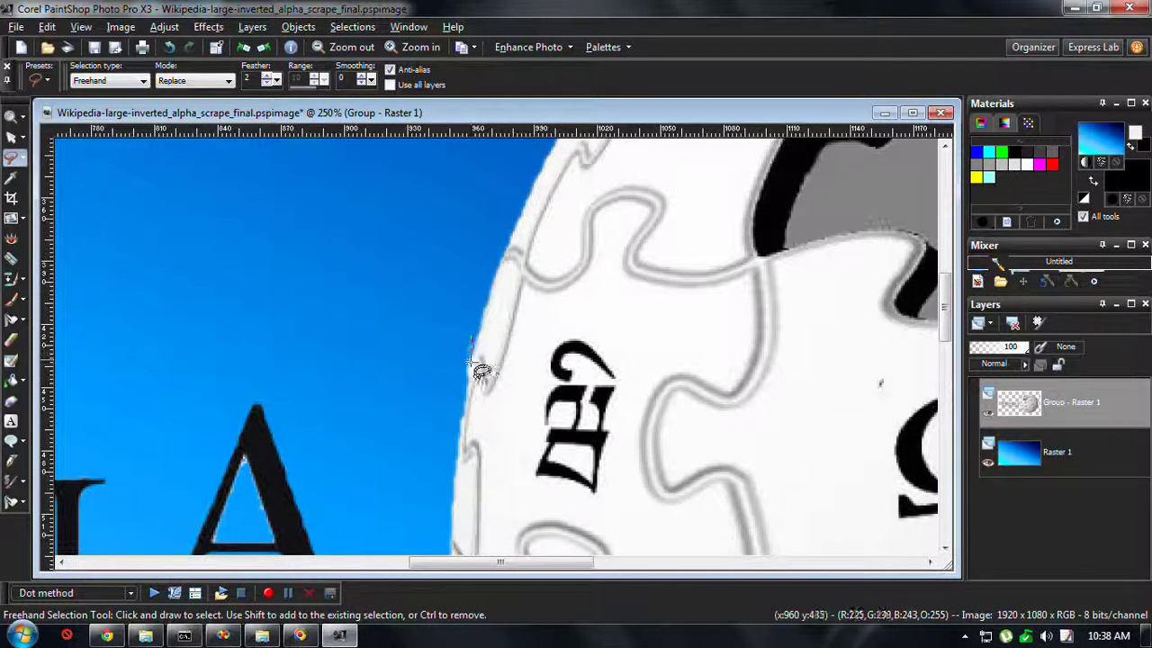
Step: Trim another sliver at the same spot on the globe's left edge and inspect the lettering against the gradient
left_click_drag(461, 376, 460, 370)
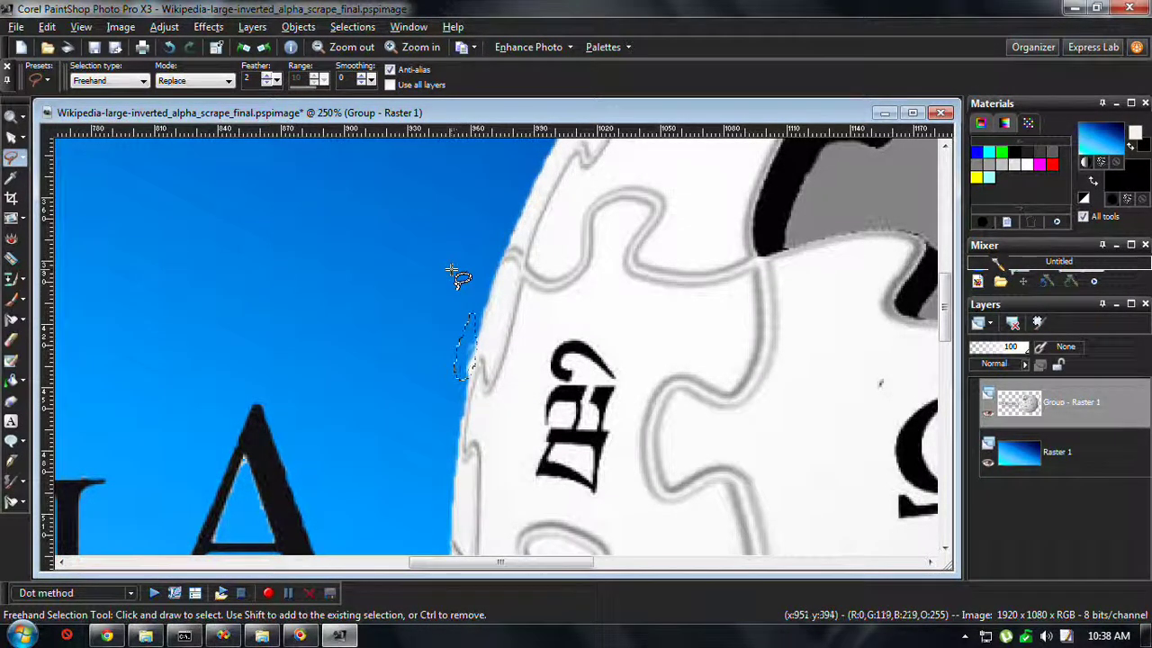
key("ctrl")
scroll(454, 277, "down", 3)
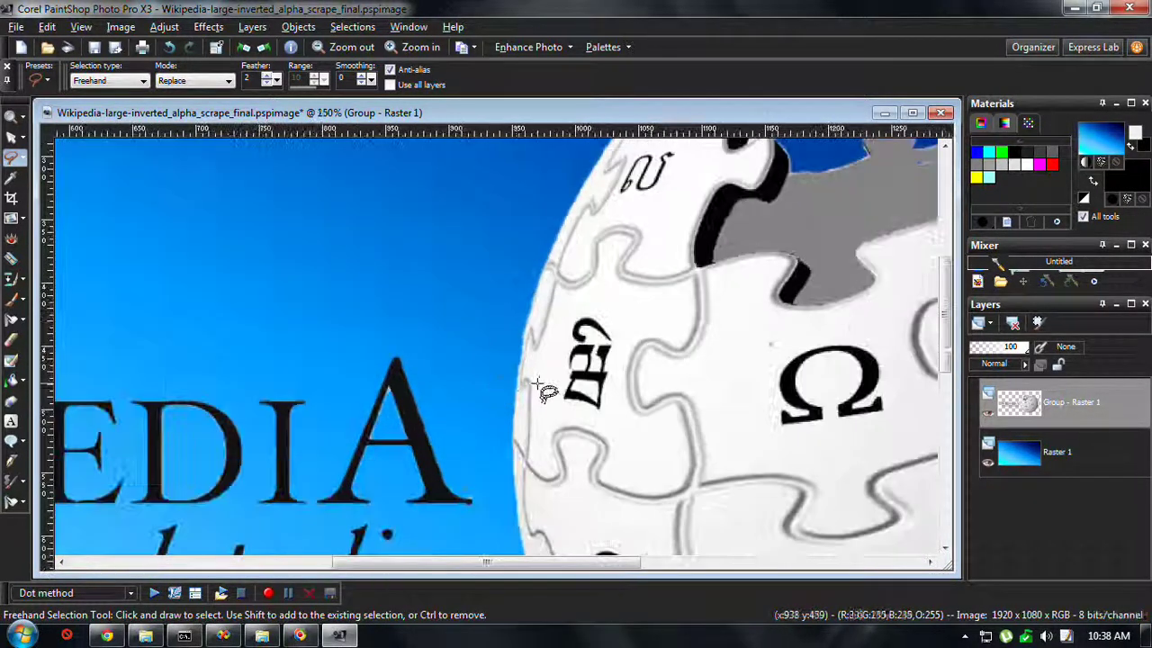
scroll(487, 386, "down", 3)
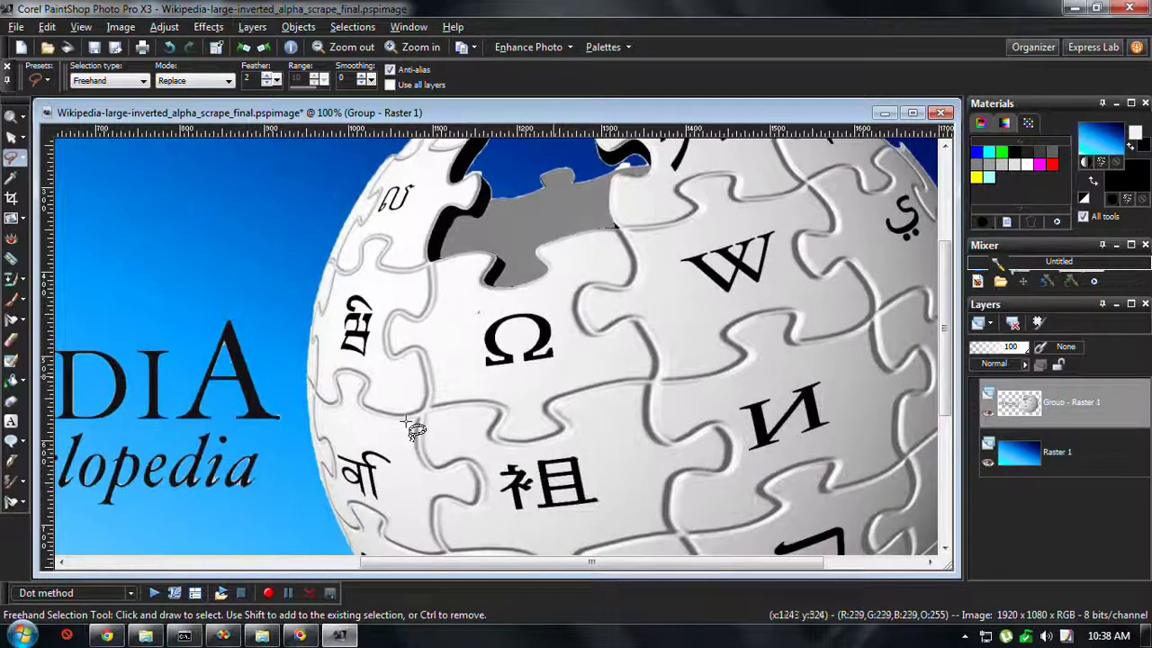
scroll(221, 473, "down", 1)
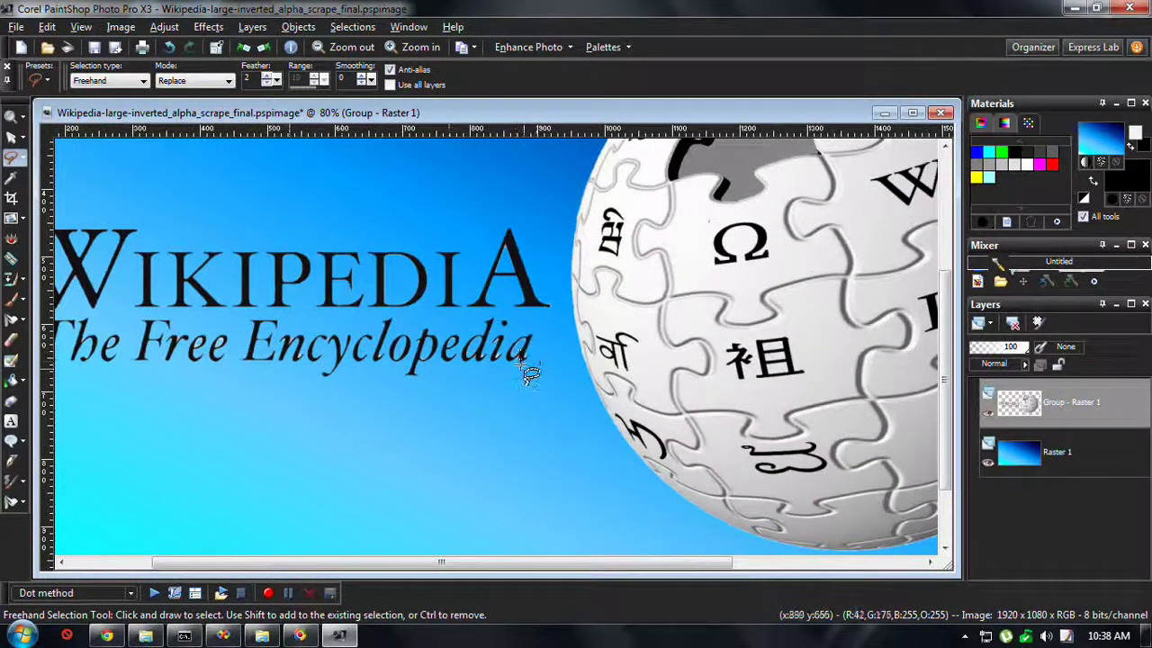
scroll(243, 354, "up", 1)
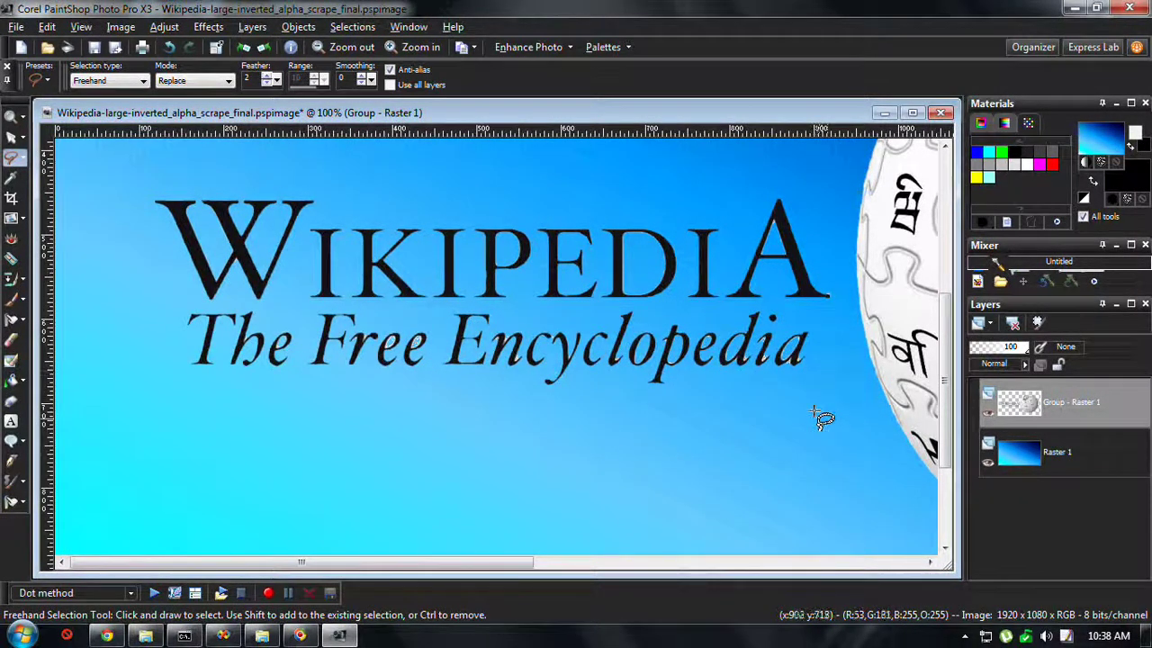
Step: Delete the white remnant in the notch beneath the ワィ puzzle piece with a Freehand Selection
scroll(502, 282, "down", 2)
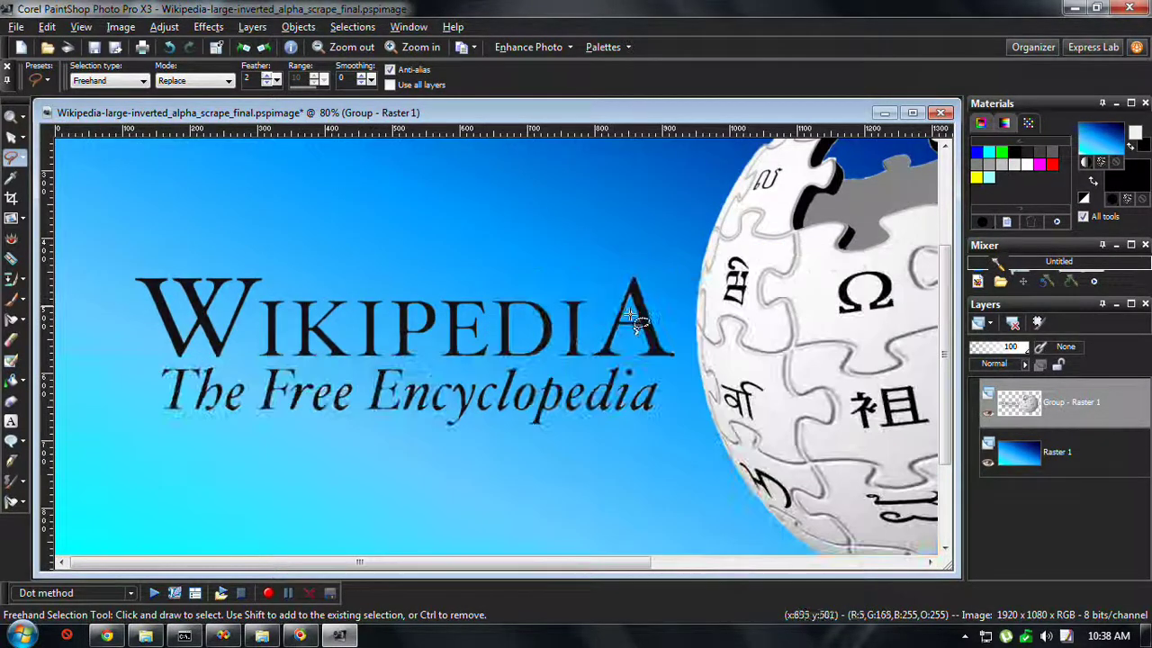
scroll(661, 328, "down", 3)
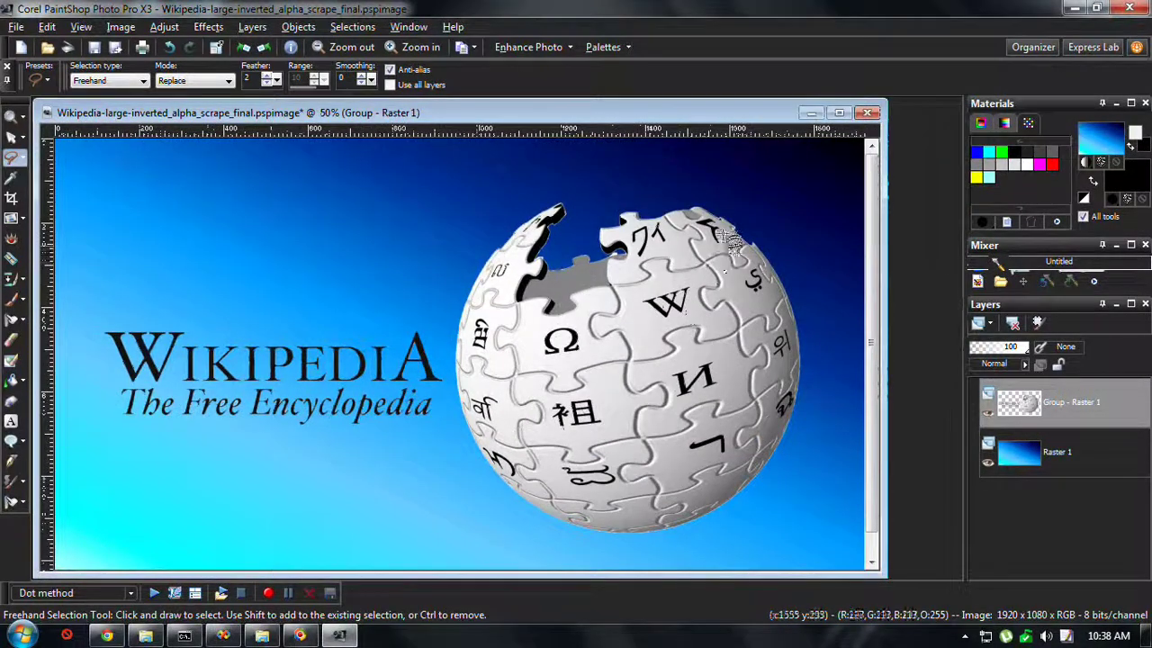
scroll(565, 350, "up", 5)
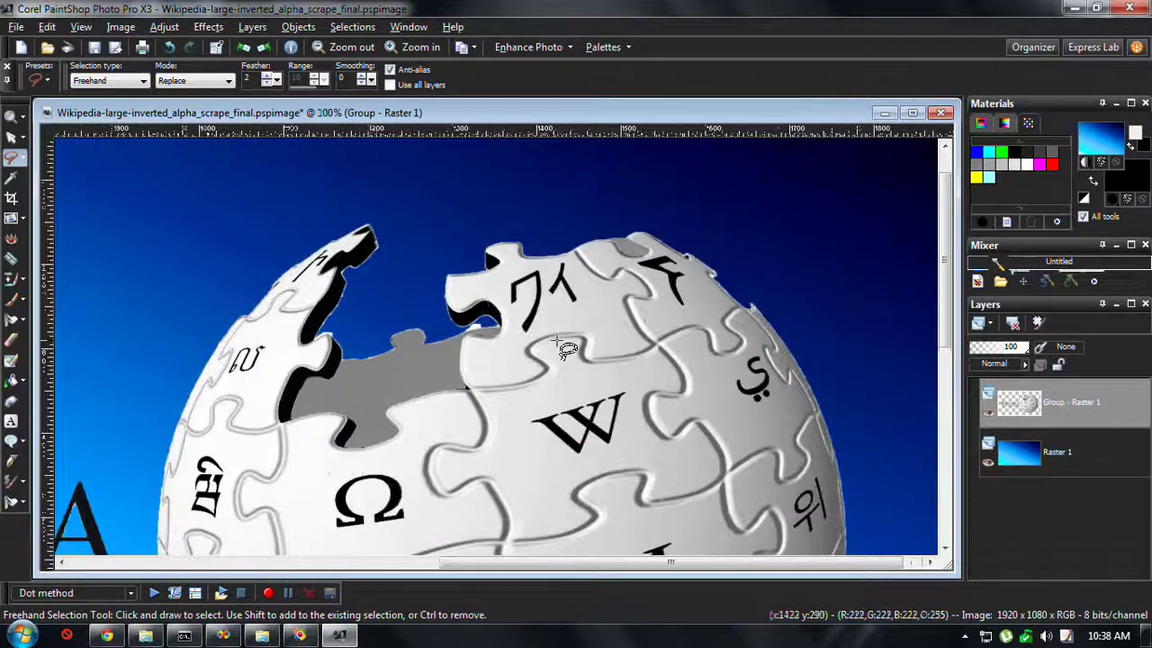
scroll(460, 336, "up", 2)
scroll(460, 336, "up", 2)
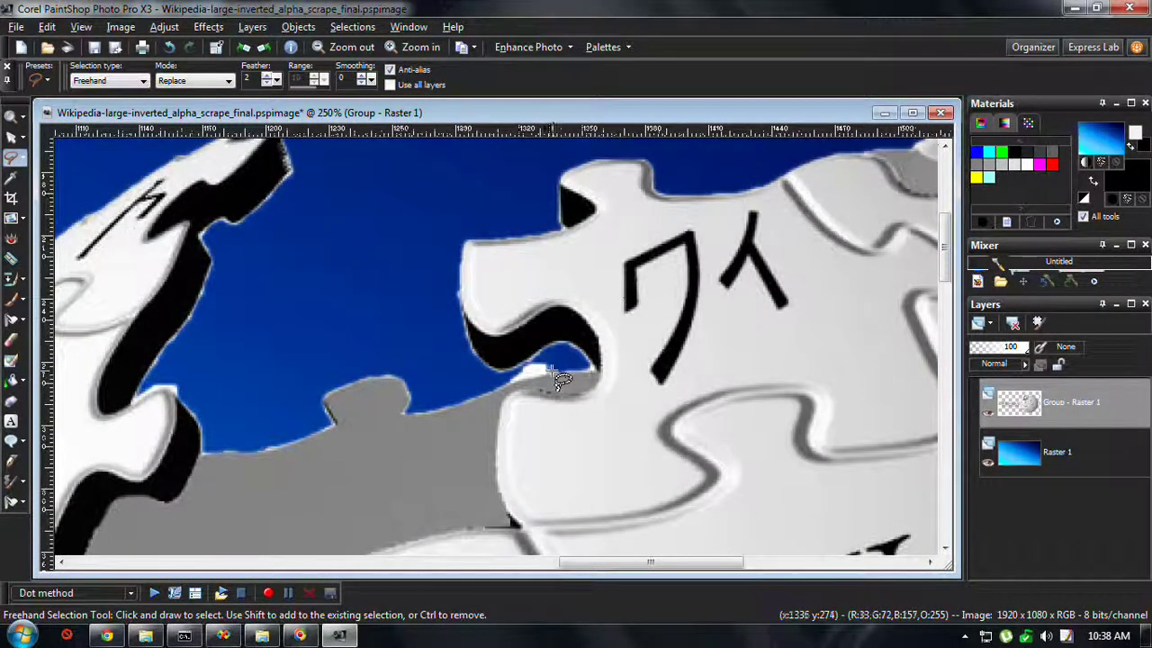
left_click_drag(551, 382, 520, 389)
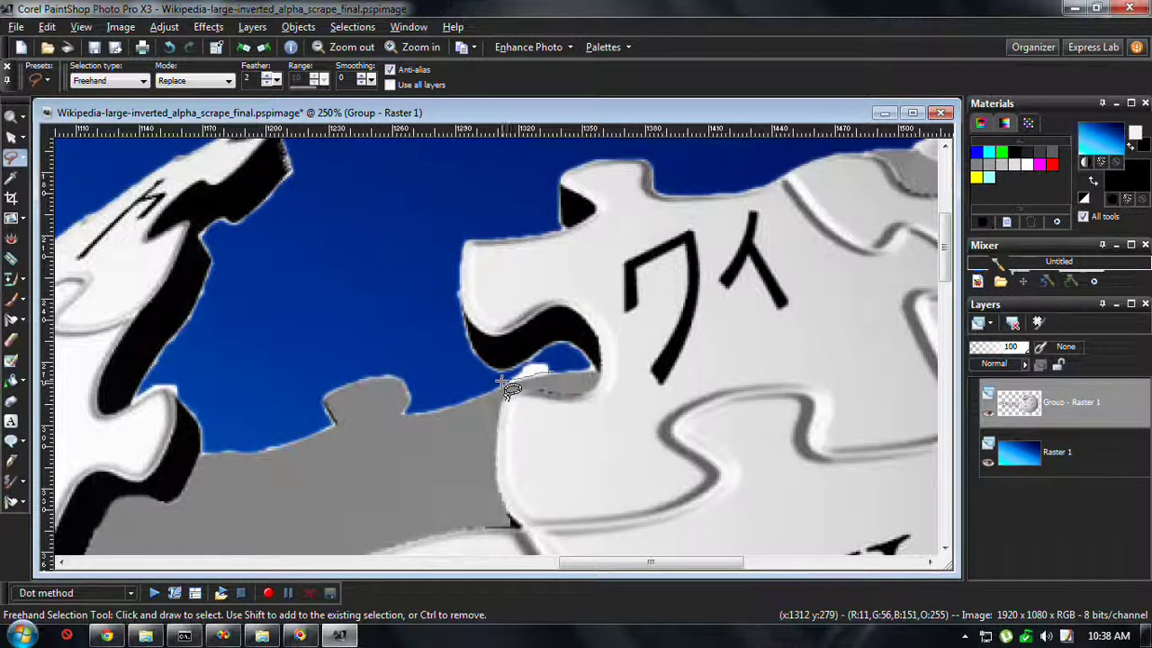
left_click_drag(534, 362, 550, 358)
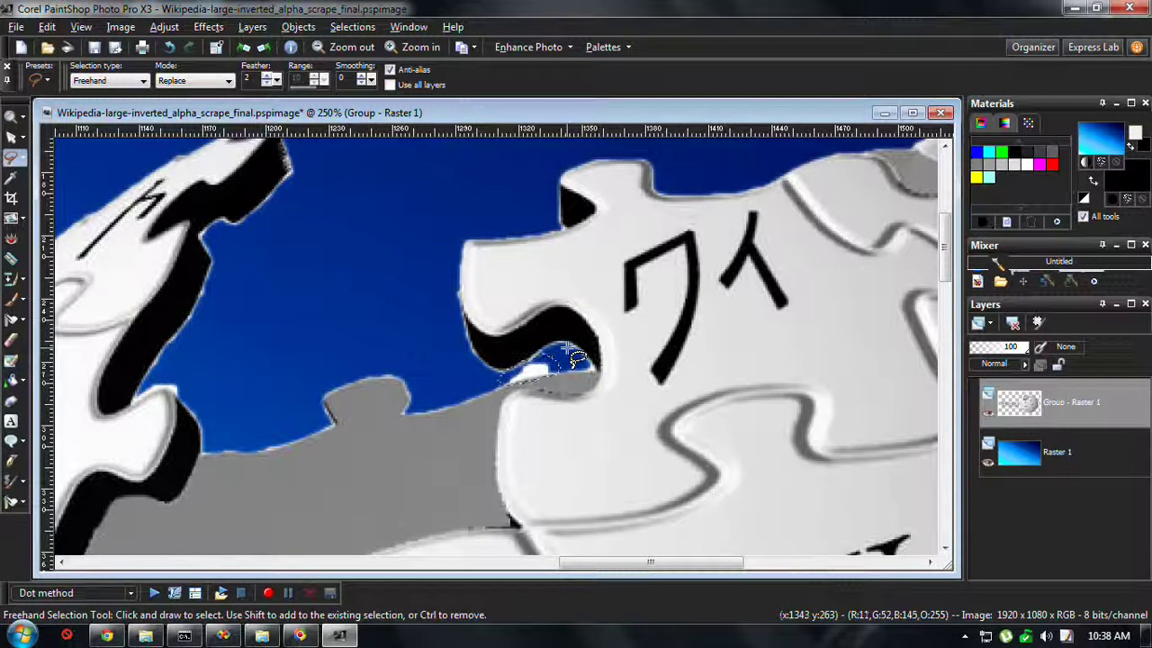
left_click_drag(570, 350, 569, 351)
key("Delete")
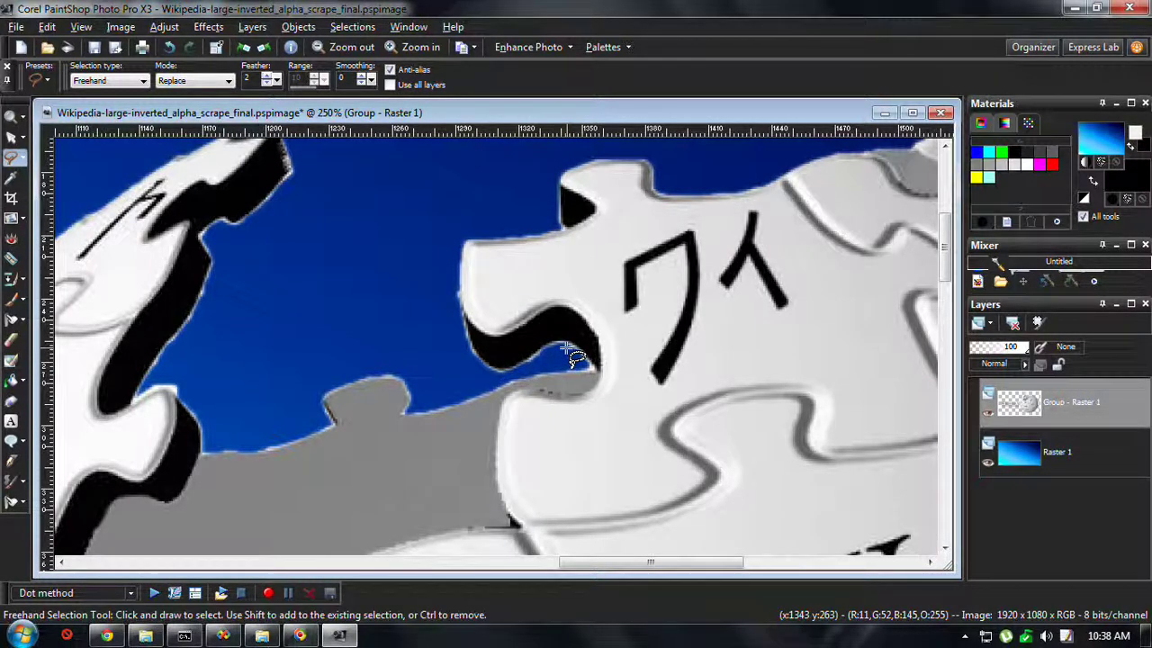
Step: Select the white fringe above the puzzle tab on the opening's left side with a Freehand Selection, trim it and deselect
scroll(570, 351, "down", 4)
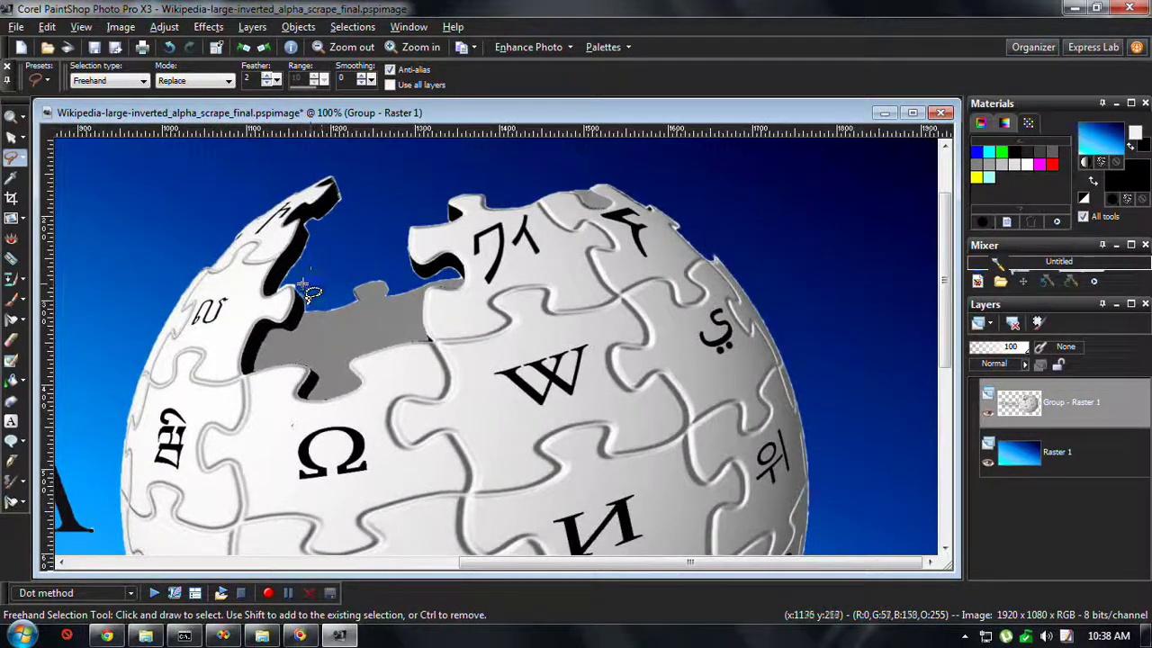
scroll(360, 324, "up", 1)
scroll(514, 360, "up", 1)
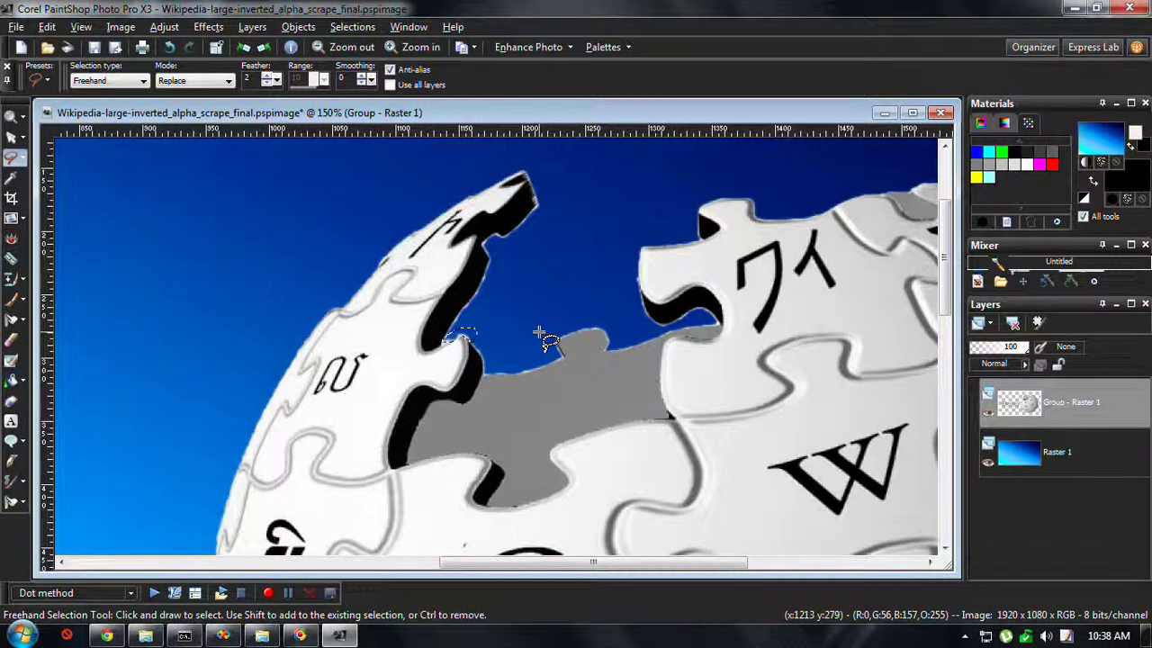
key("ctrl")
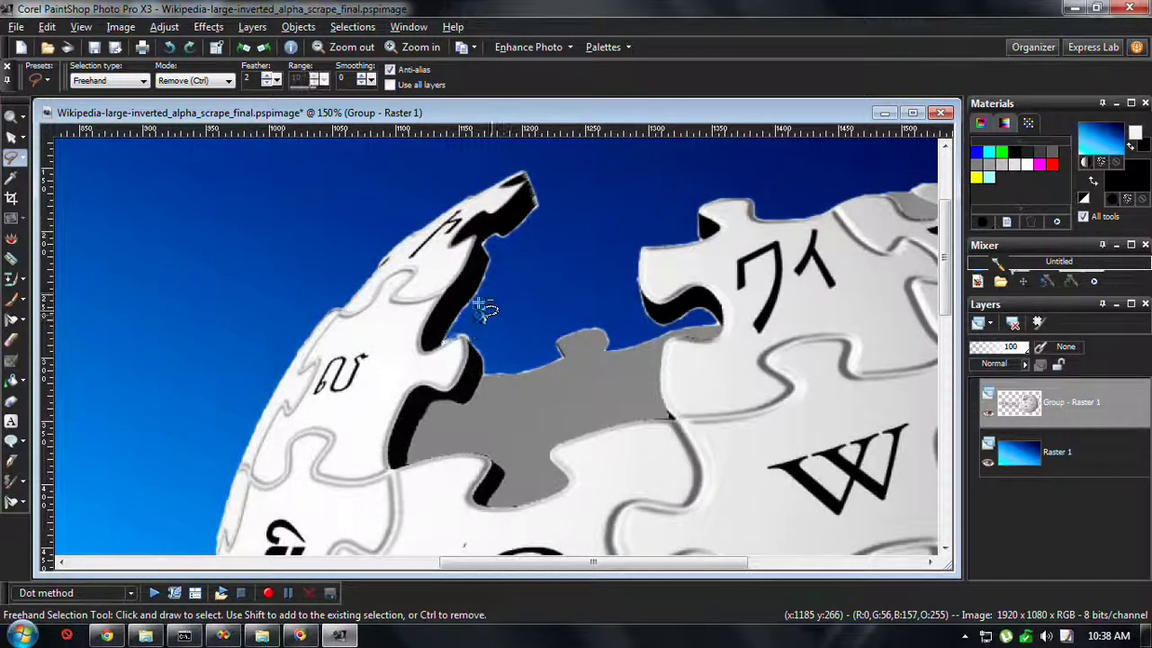
Step: Erase stray white pixels along the top of the same puzzle tab with the Eraser at size 1 and opacity 42
key("z")
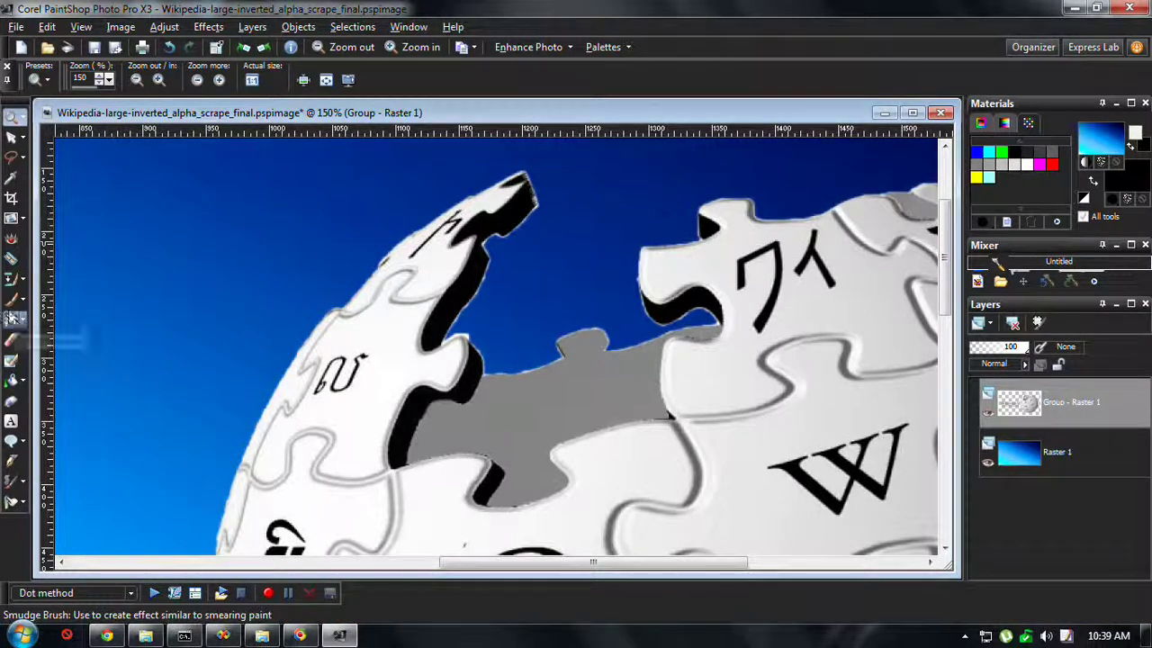
left_click(14, 342)
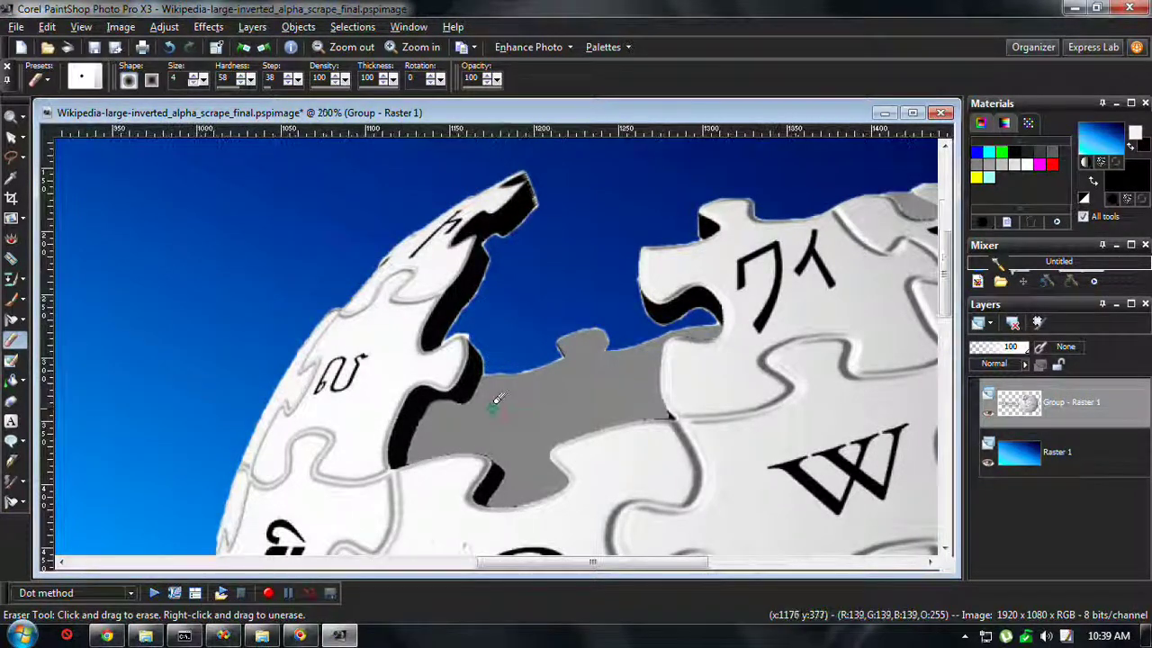
scroll(447, 256, "up", 2)
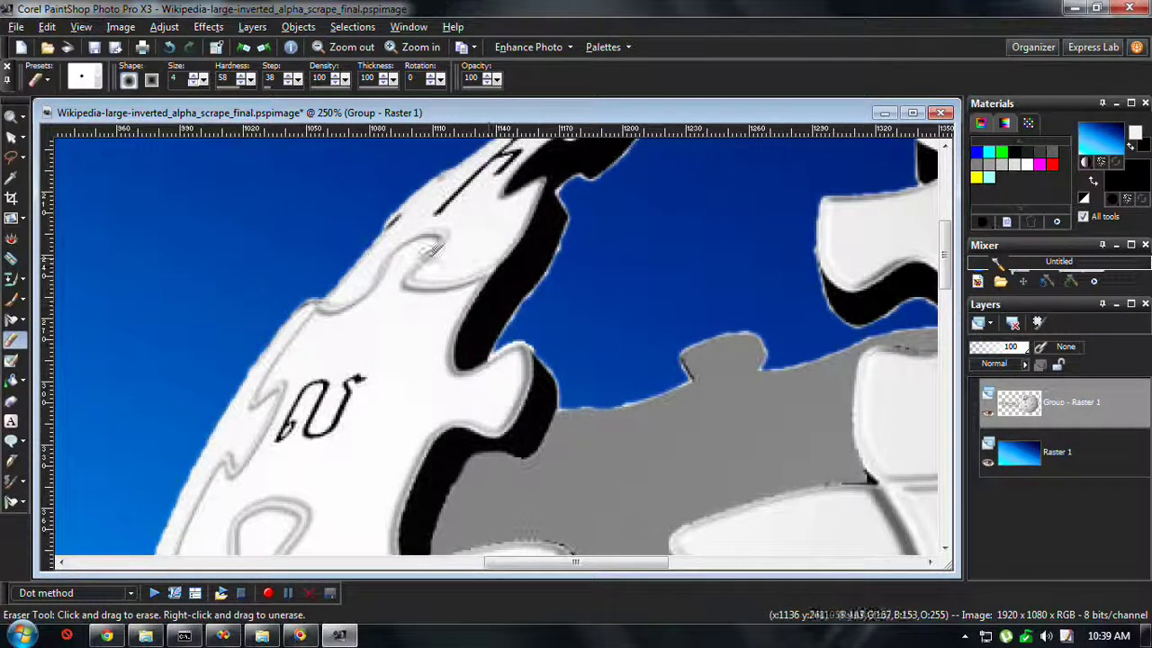
type("2")
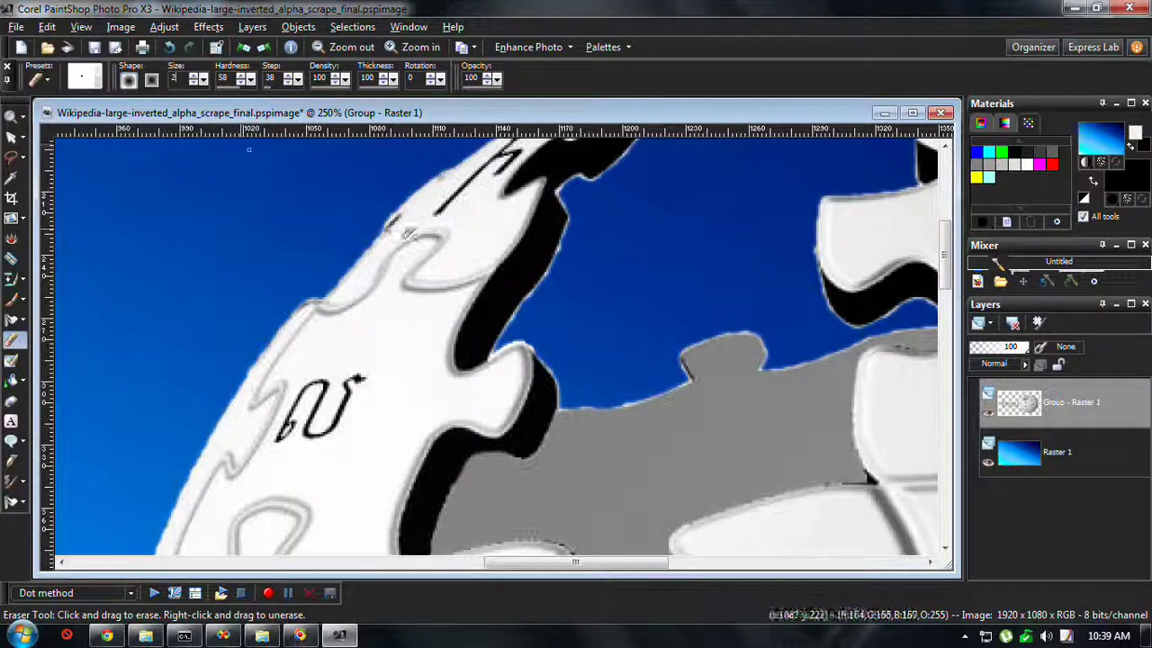
scroll(509, 321, "up", 2)
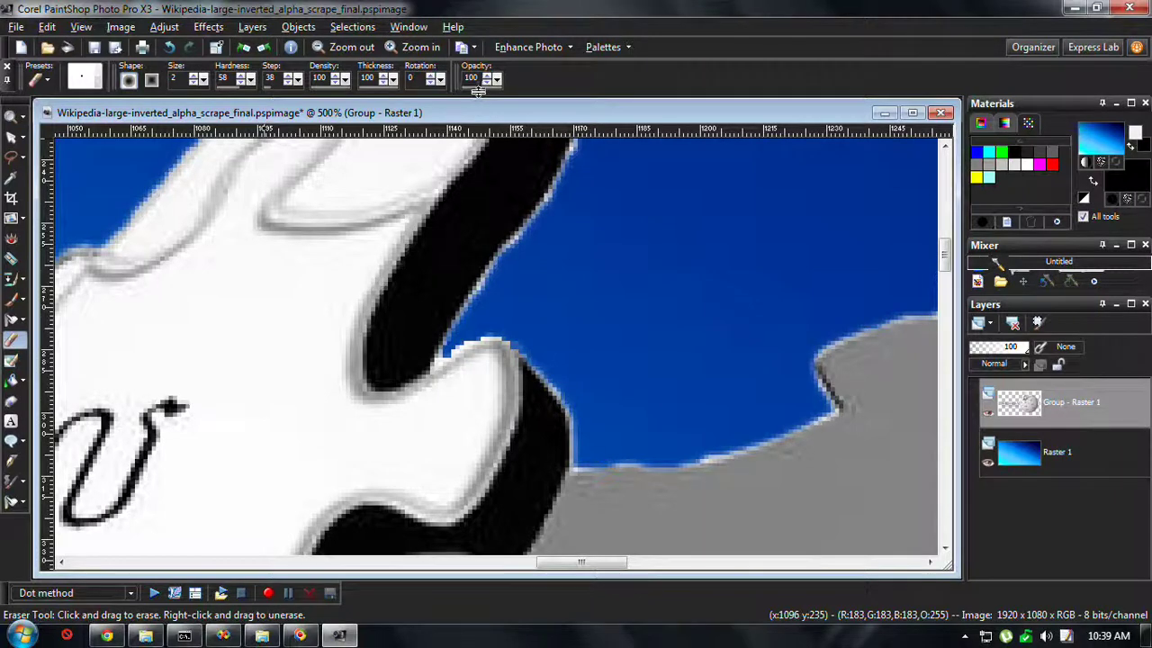
left_click(192, 82)
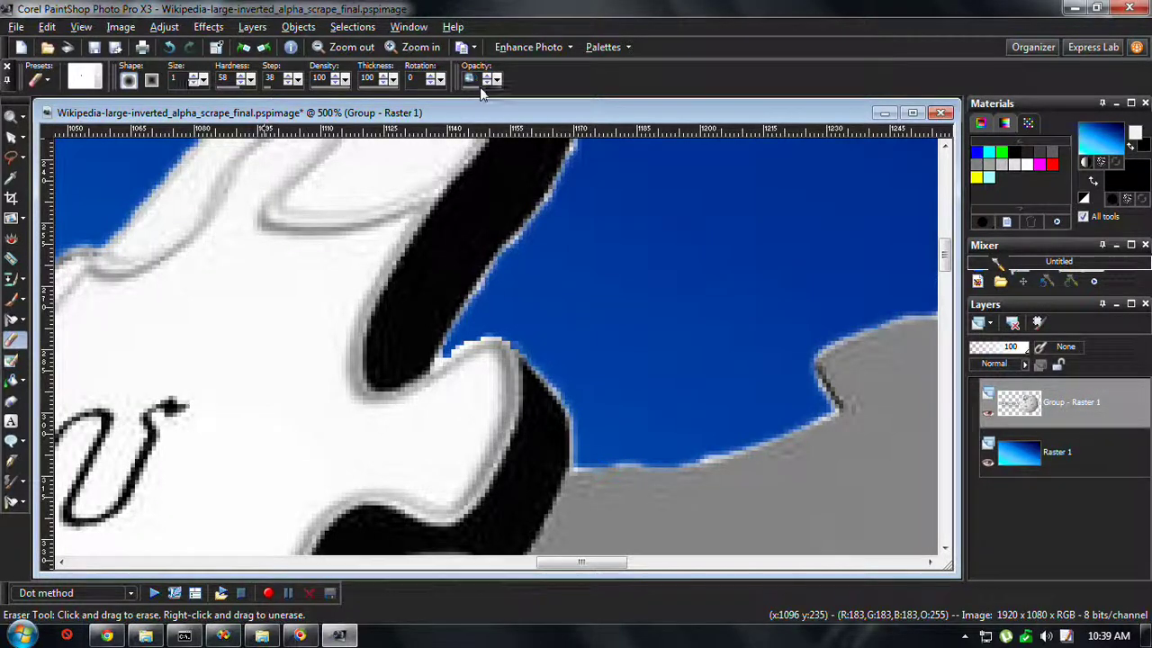
left_click(468, 337)
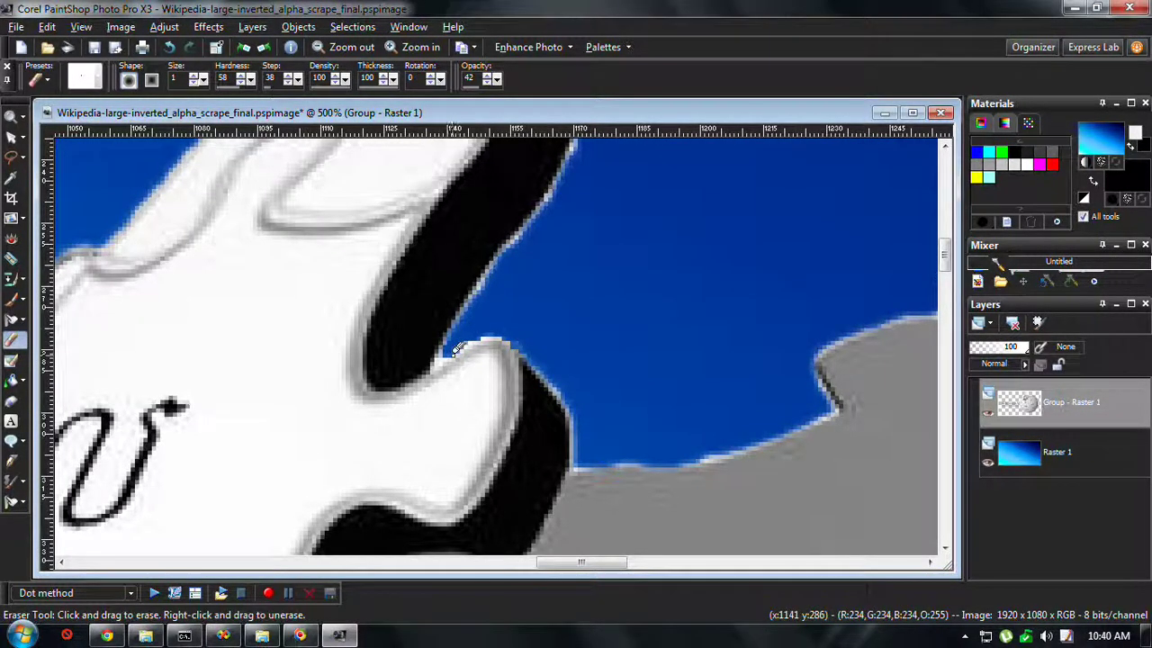
left_click(459, 343)
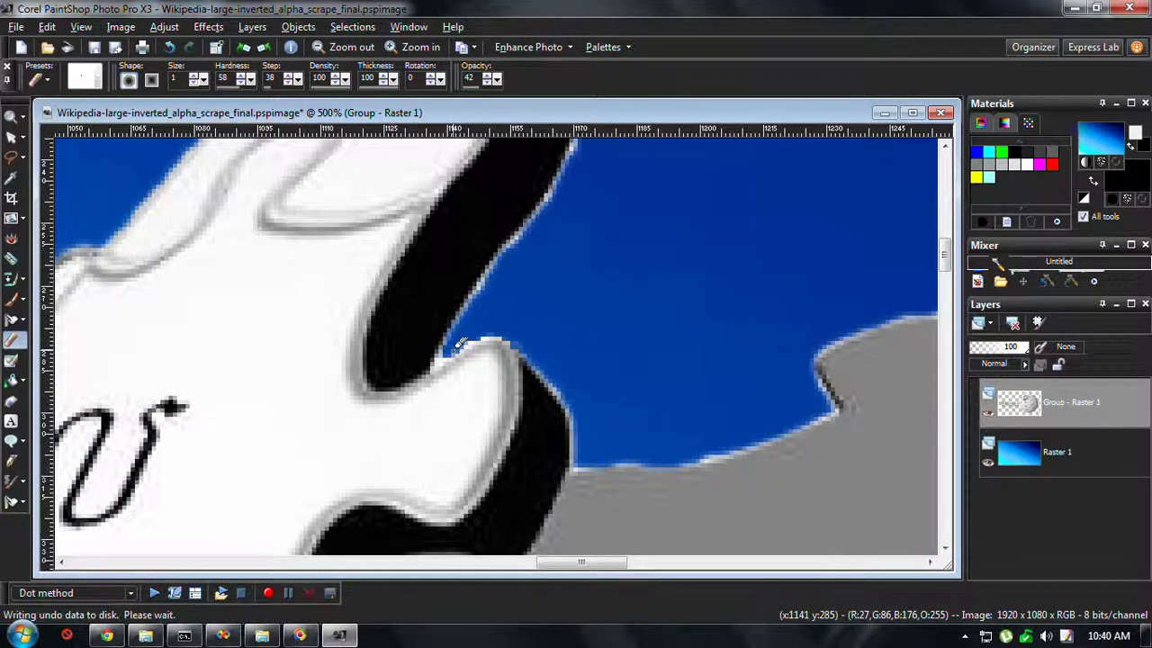
left_click(540, 345)
left_click(522, 334)
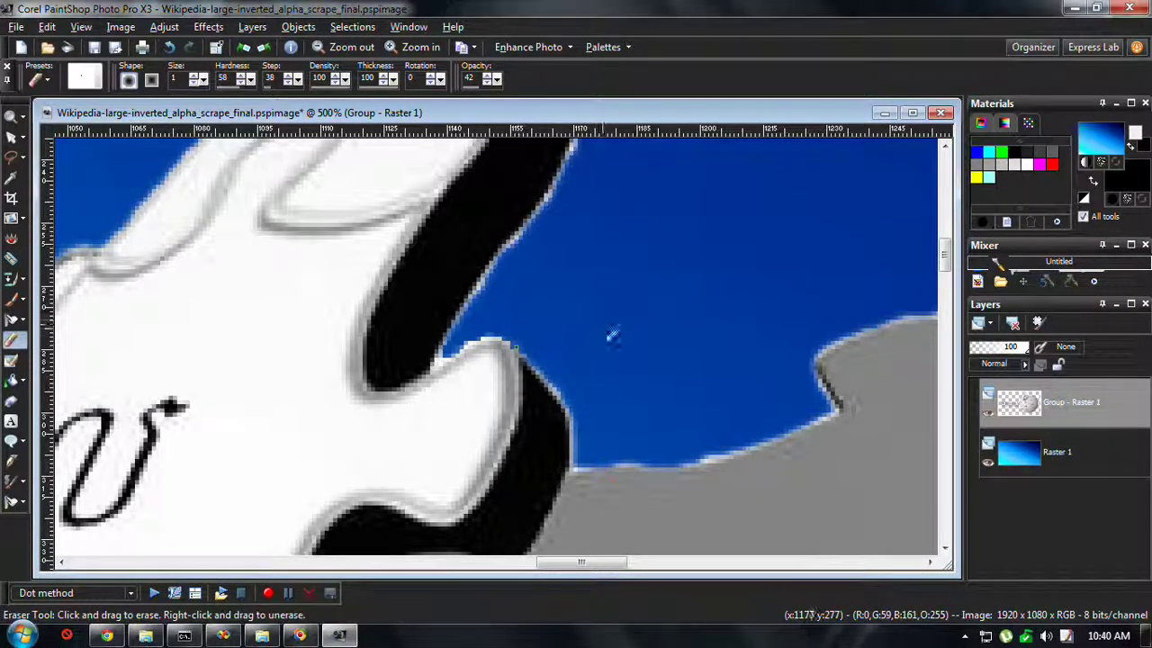
Step: Cut away the white fringe along the top of the left puzzle tab with a Freehand Selection
scroll(611, 334, "down", 2)
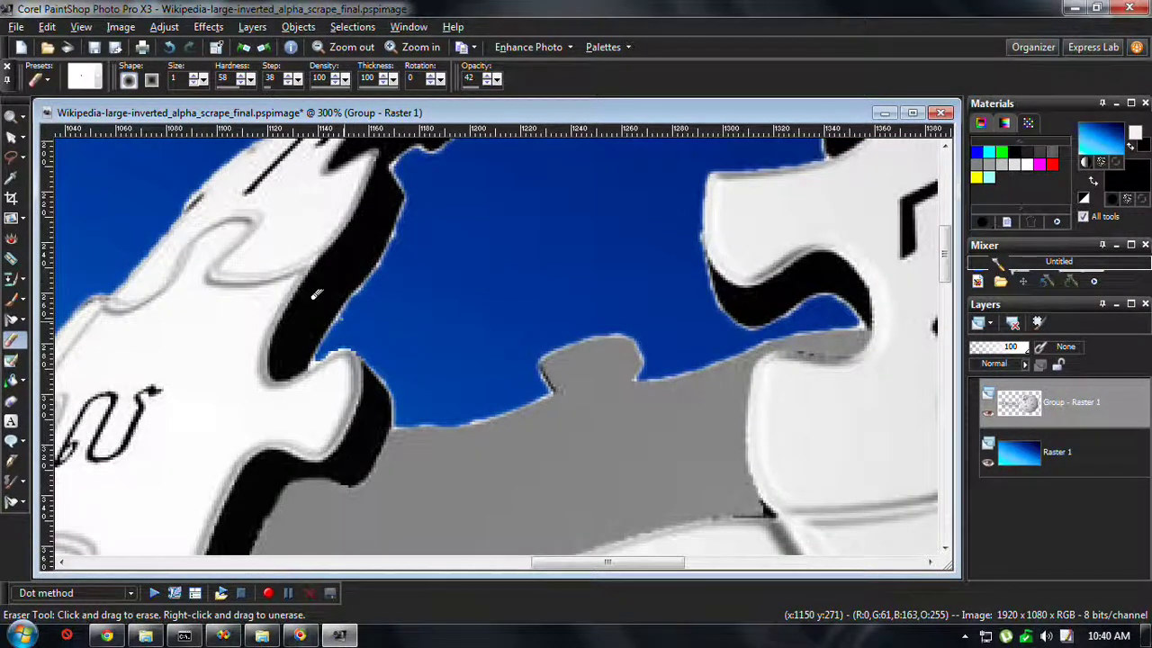
scroll(315, 295, "up", 2)
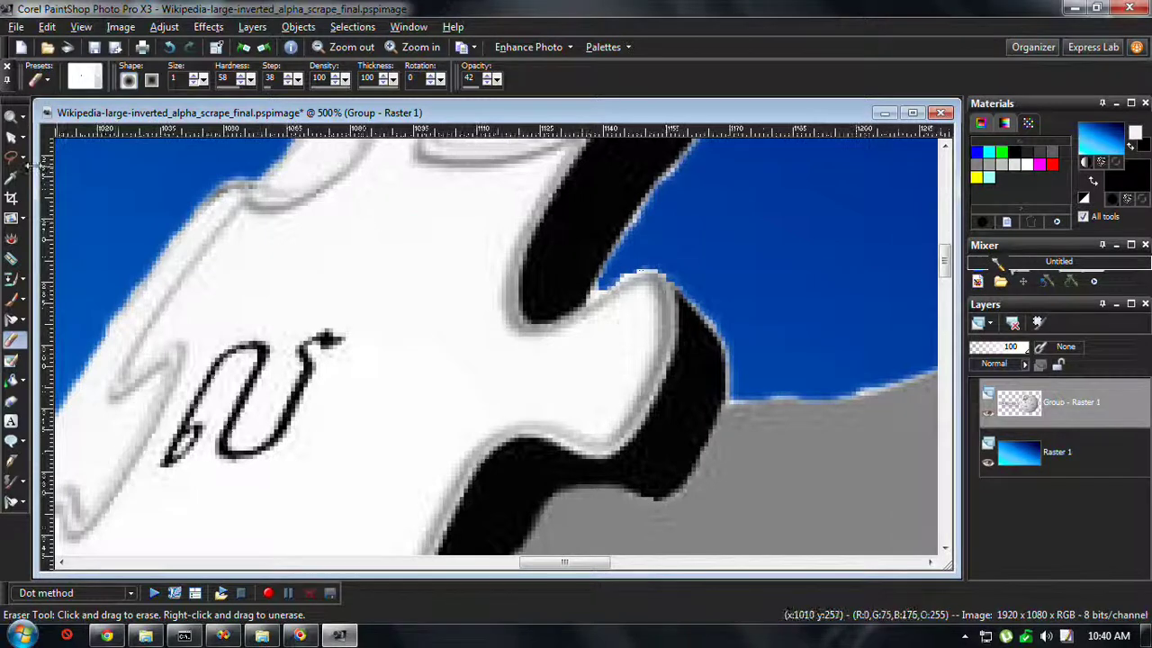
left_click(12, 156)
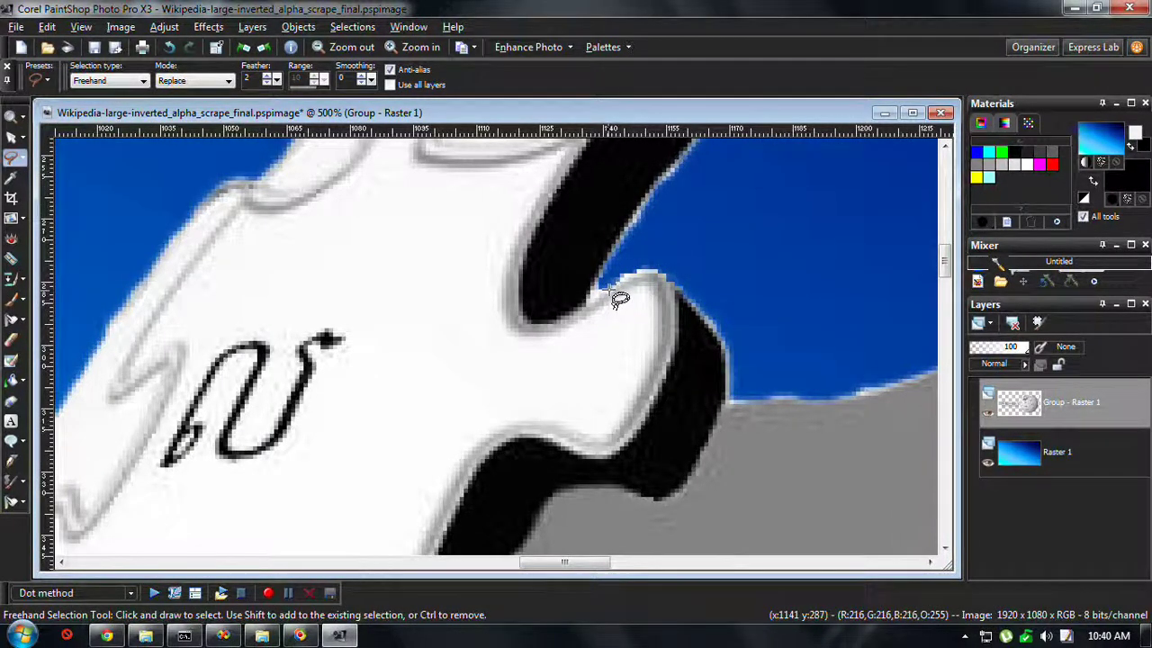
mouse_move(601, 288)
left_mouse_down()
mouse_move(667, 258)
mouse_move(621, 259)
mouse_move(595, 311)
left_mouse_up()
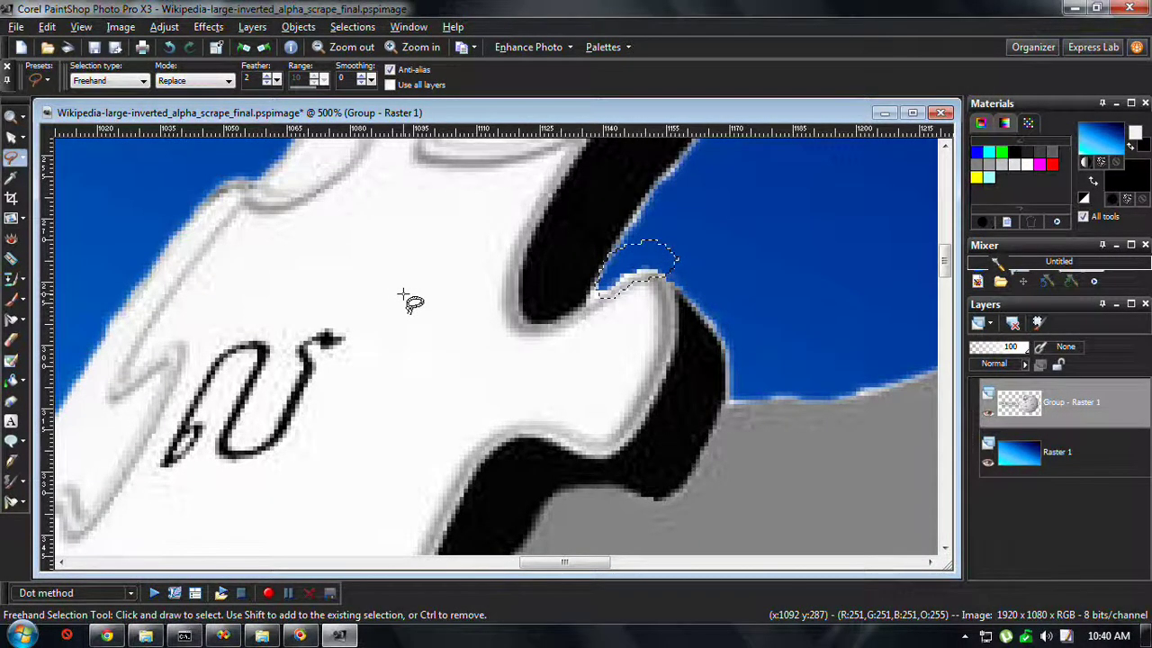
key("ctrl")
key("ctrl+x")
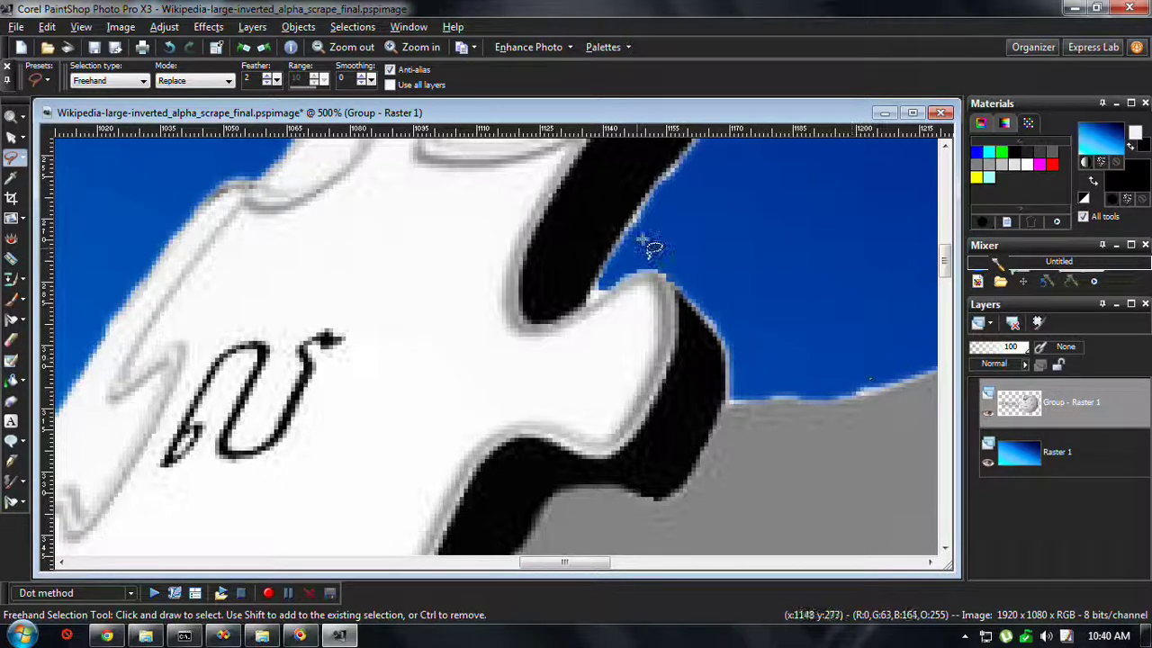
Step: Remove the white speck in the corner between the left puzzle tab and the black edge, and deselect
scroll(668, 239, "down", 2)
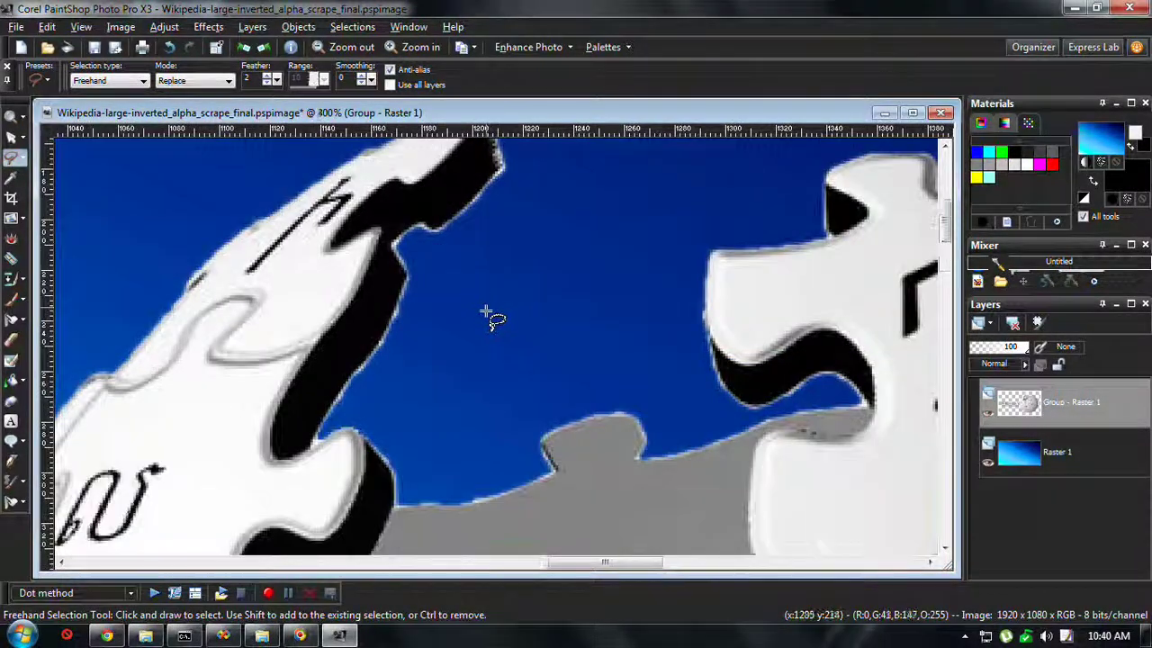
scroll(258, 457, "up", 3)
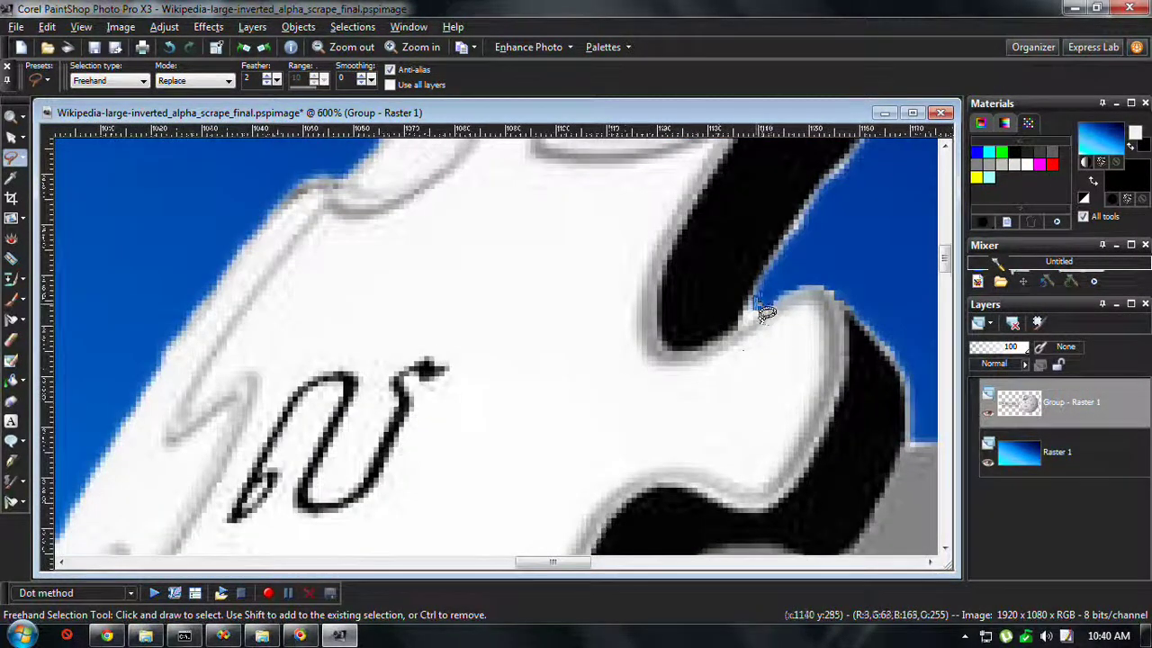
left_click_drag(751, 299, 750, 331)
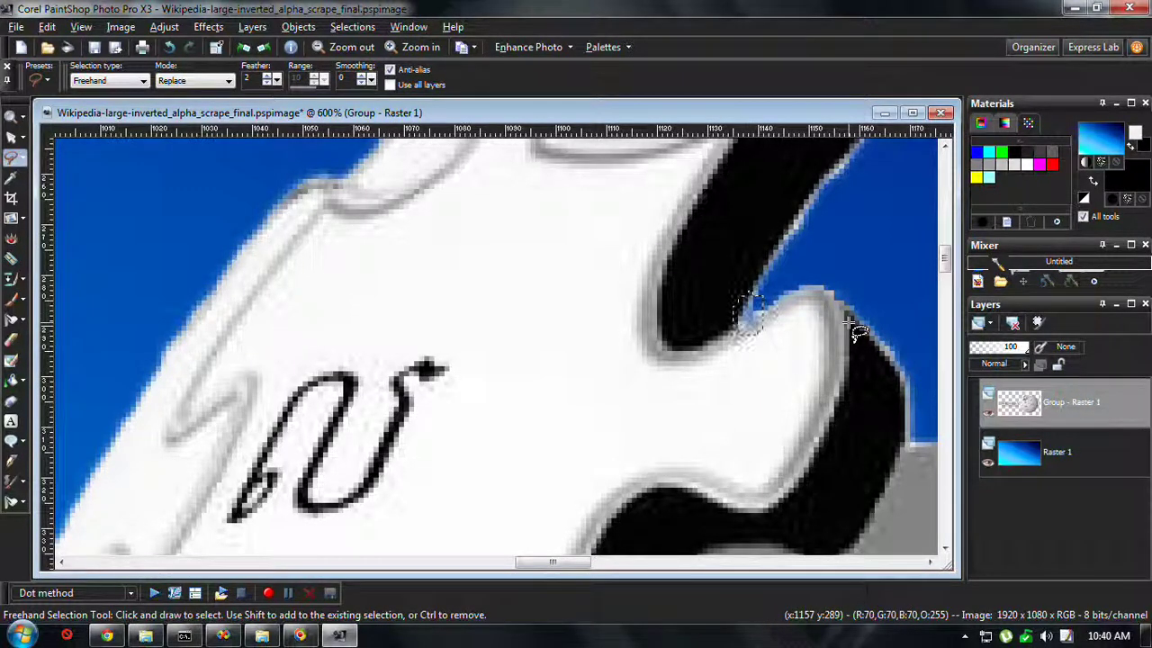
key("ctrl+d")
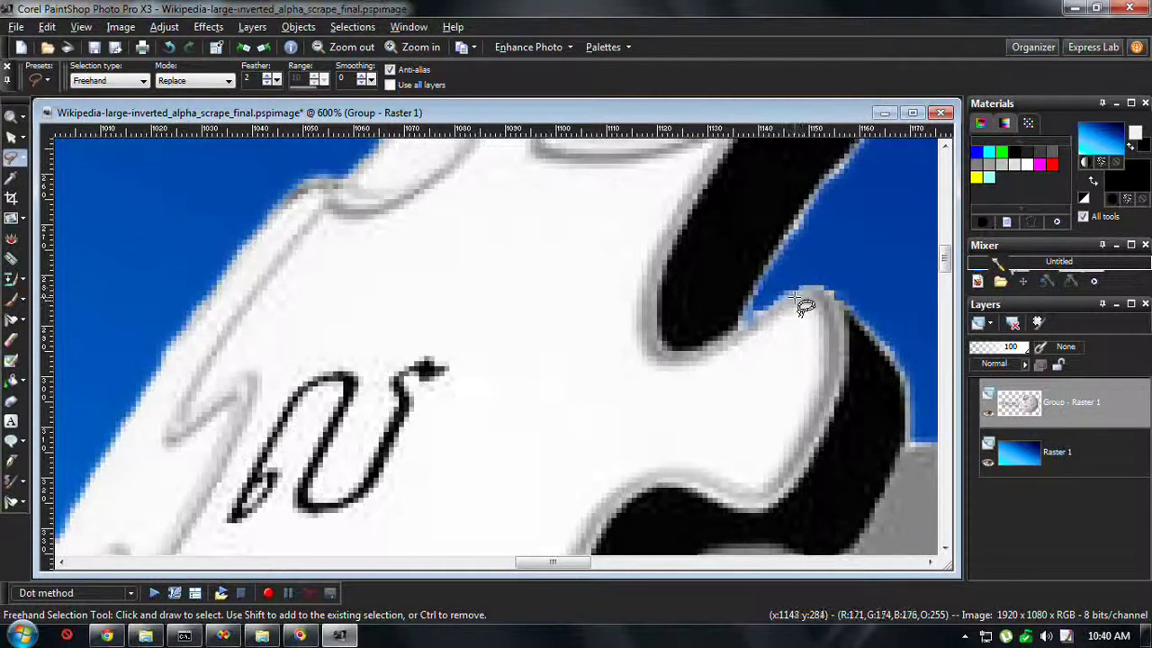
Step: Examine the globe's cleaned edges and the whole logo against the blue gradient
scroll(801, 303, "down", 2)
left_click_drag(629, 342, 481, 365)
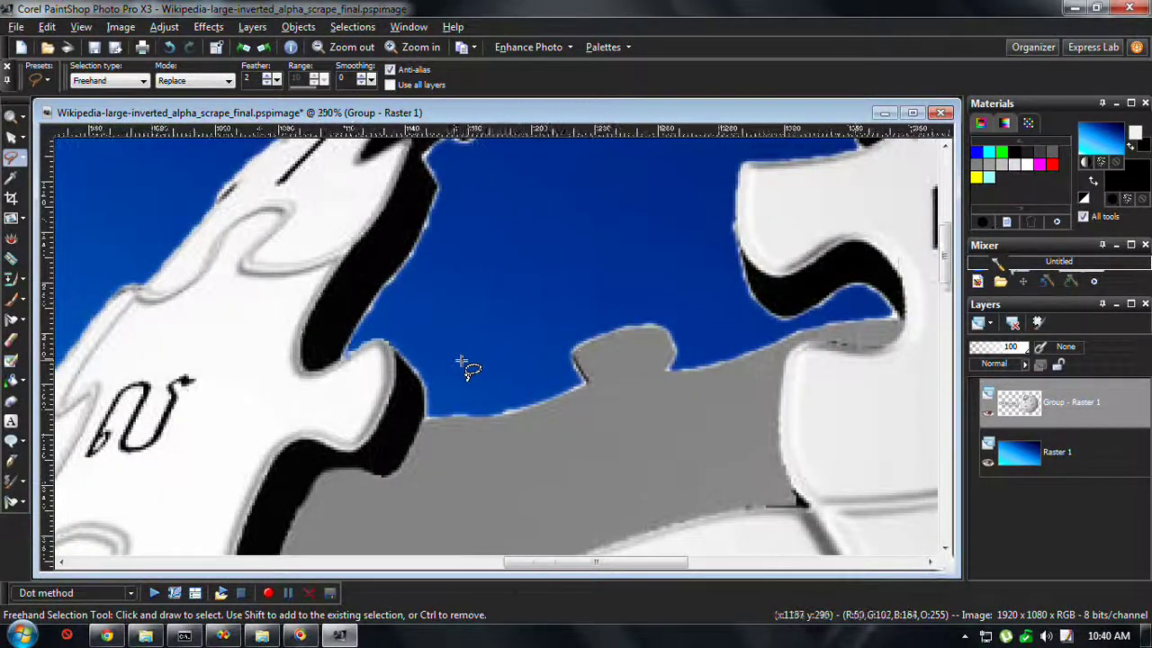
scroll(468, 364, "down", 1)
scroll(504, 364, "down", 4)
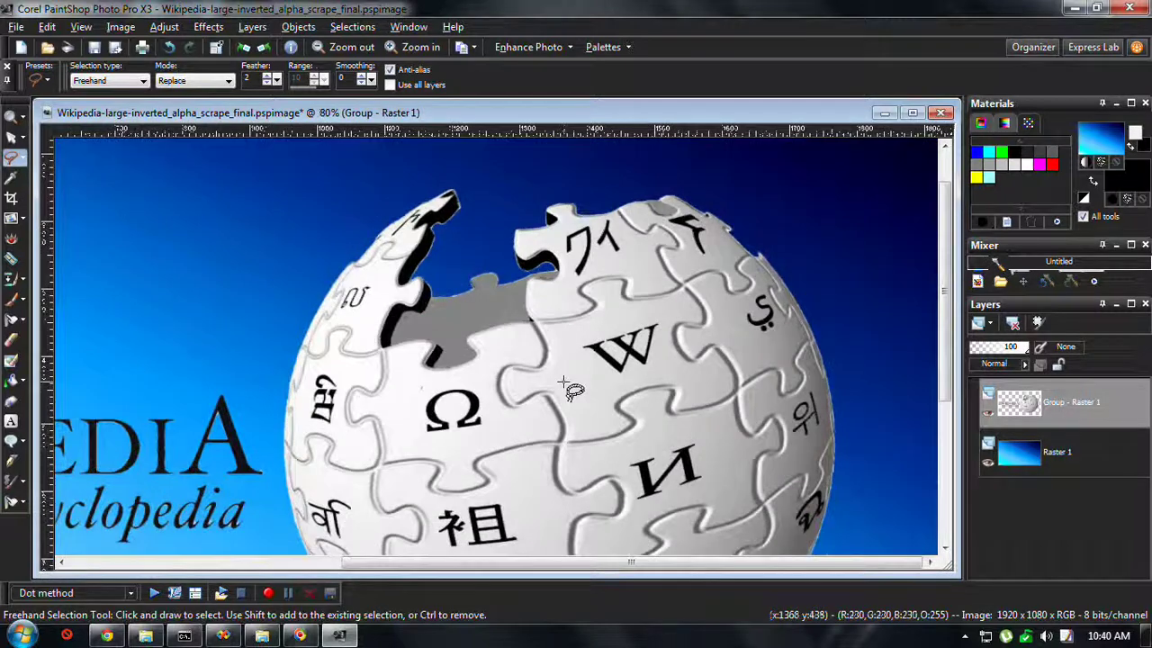
scroll(562, 385, "down", 3)
scroll(666, 329, "up", 2)
scroll(676, 329, "down", 1)
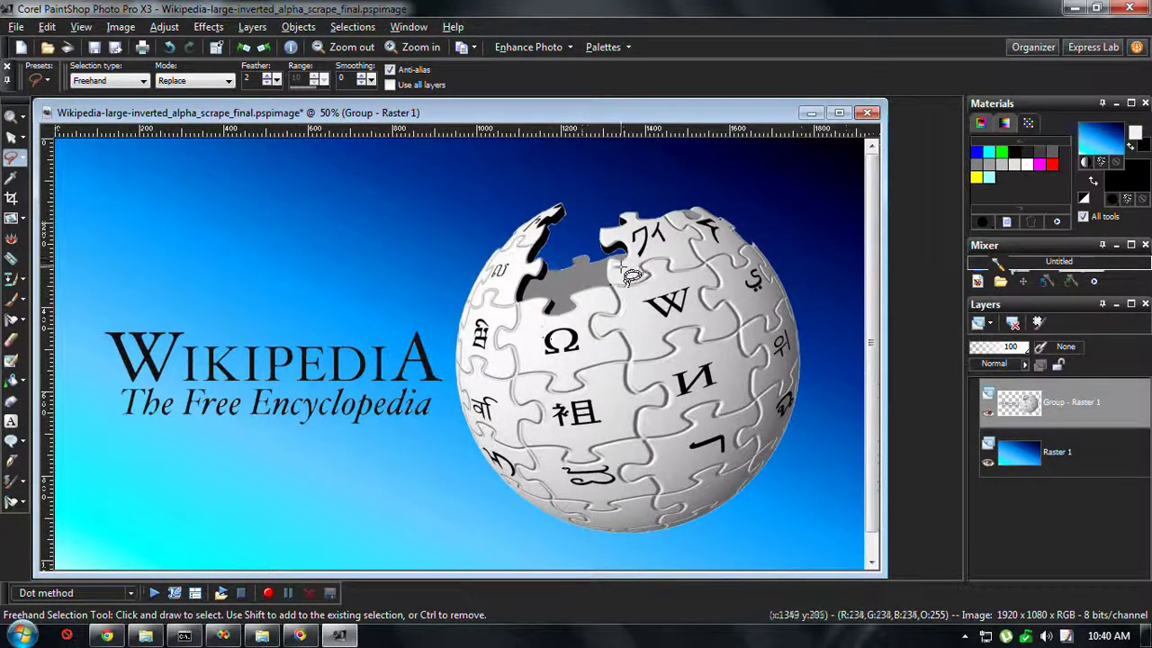
scroll(797, 259, "up", 1)
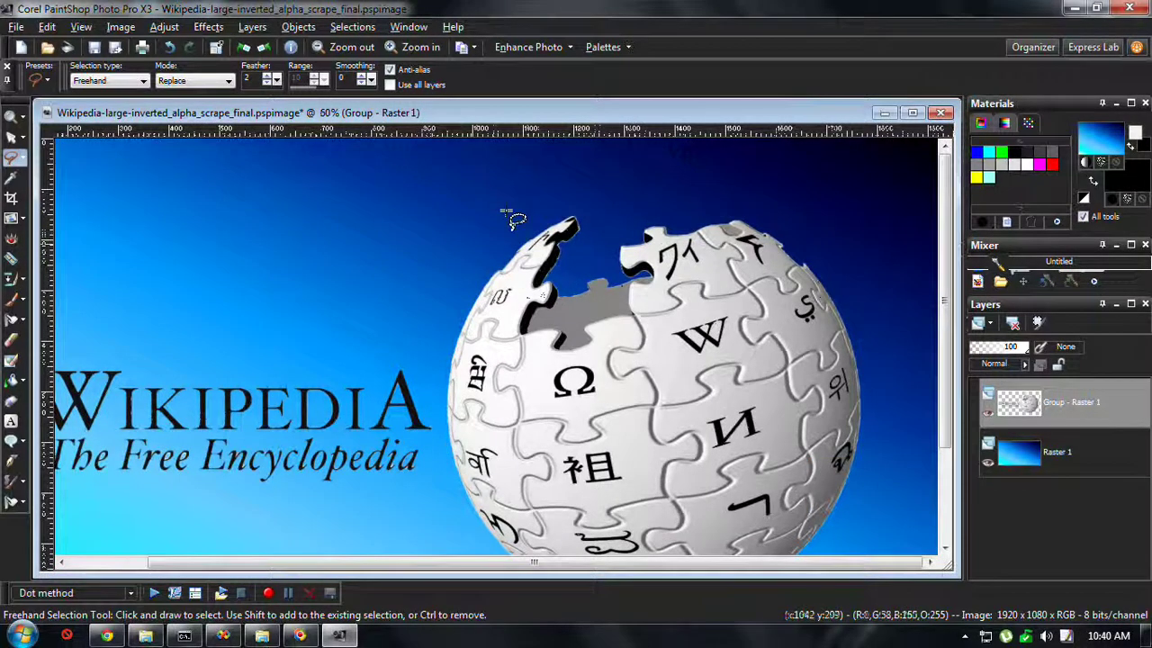
scroll(360, 511, "down", 1)
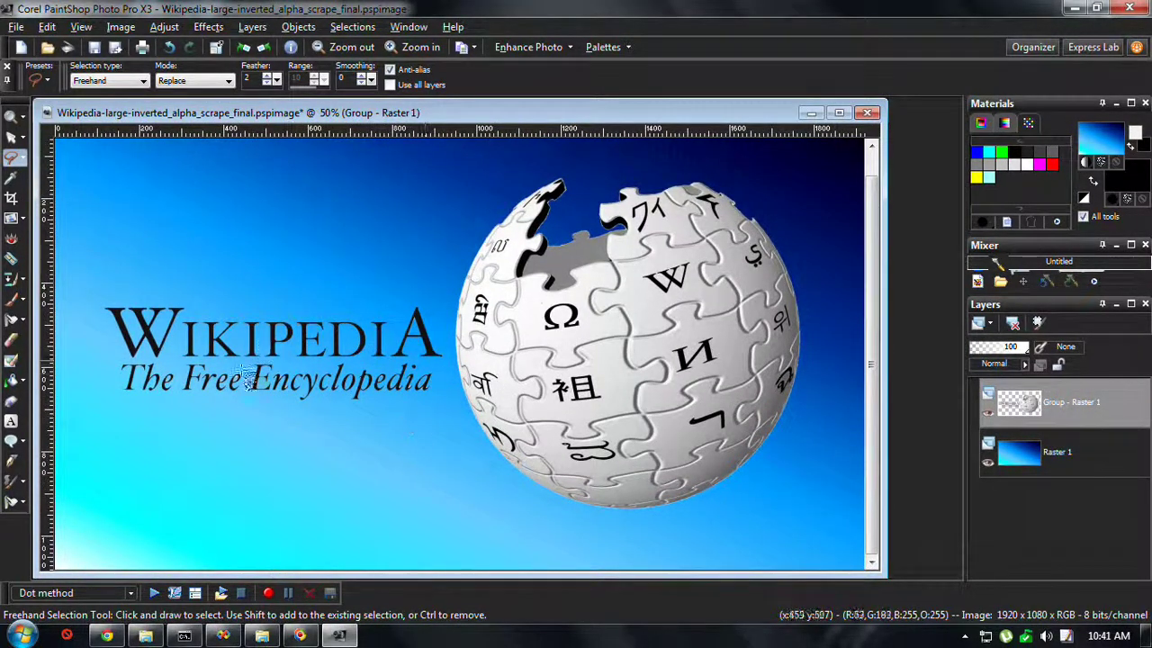
Step: Switch to Chrome and return to the Google Images results for wikipedia
left_click(300, 635)
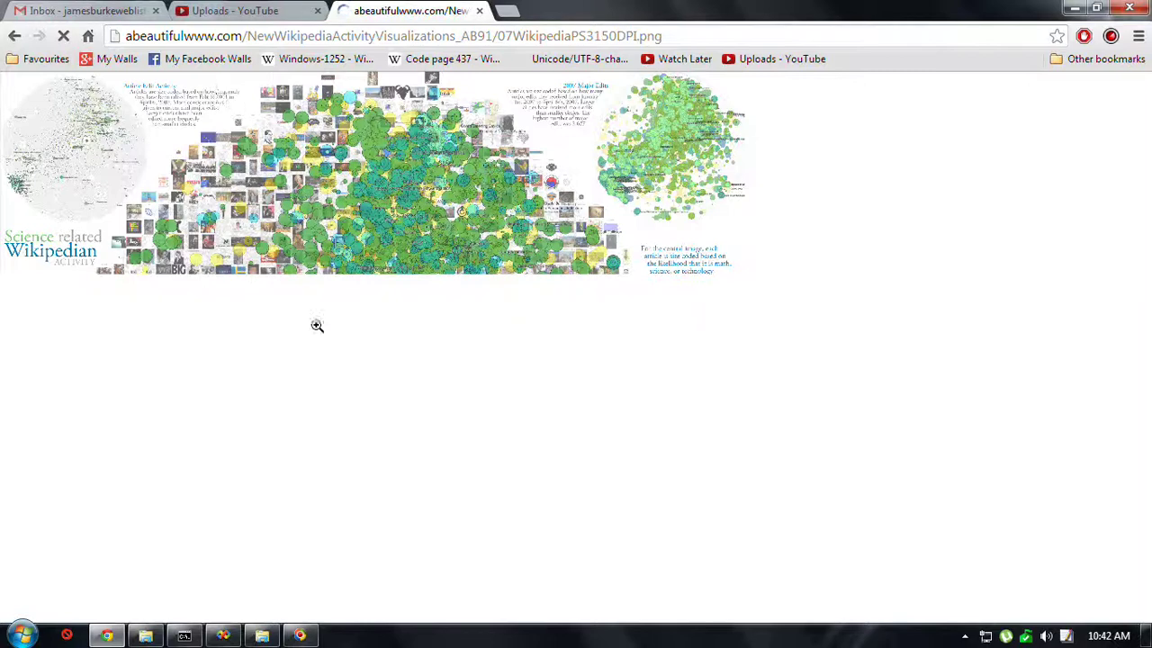
left_click(14, 37)
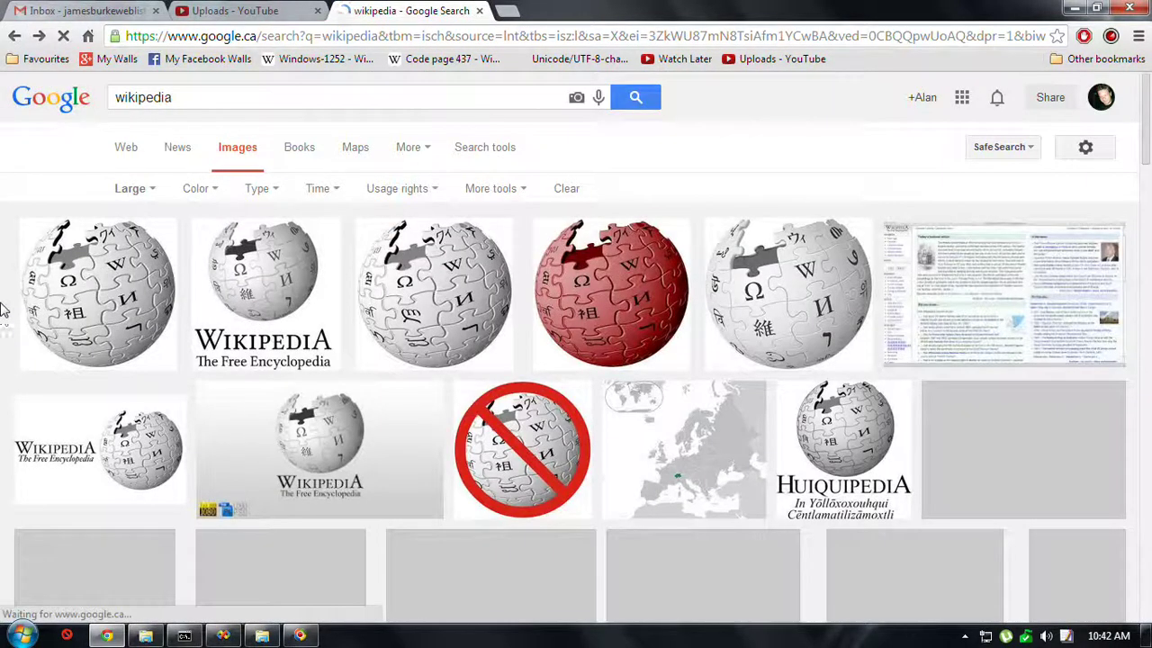
Step: Open the ITP Student List Conversations image from the Wikipedia image results at full size and examine it close up
scroll(39, 242, "down", 5)
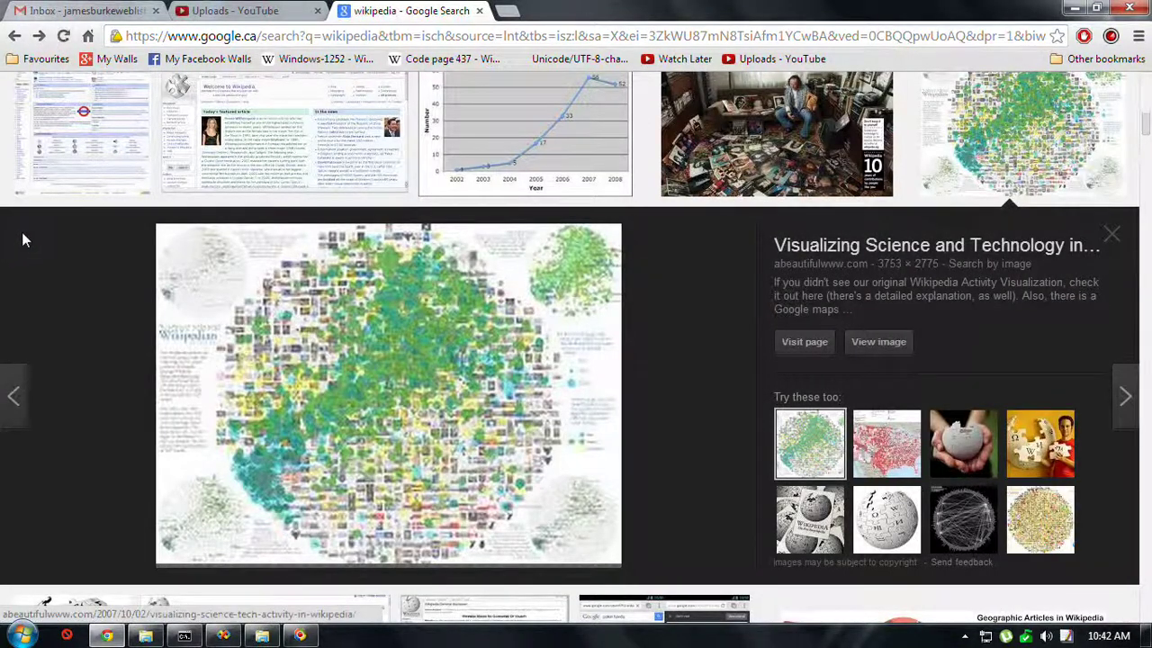
left_click(959, 532)
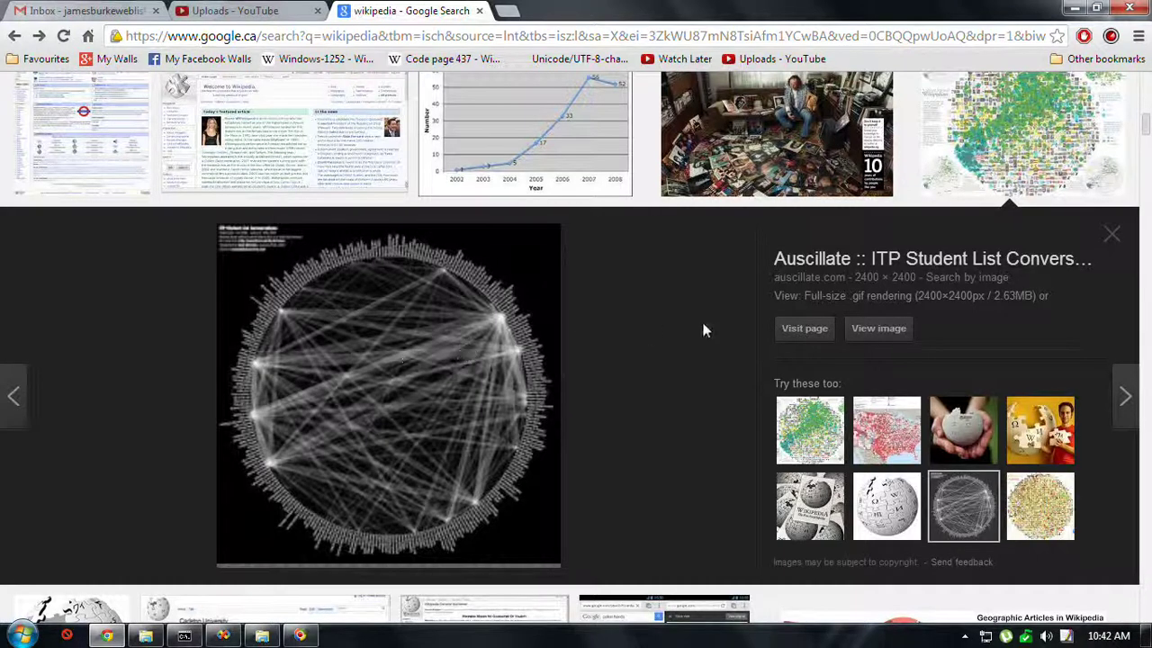
left_click(880, 329)
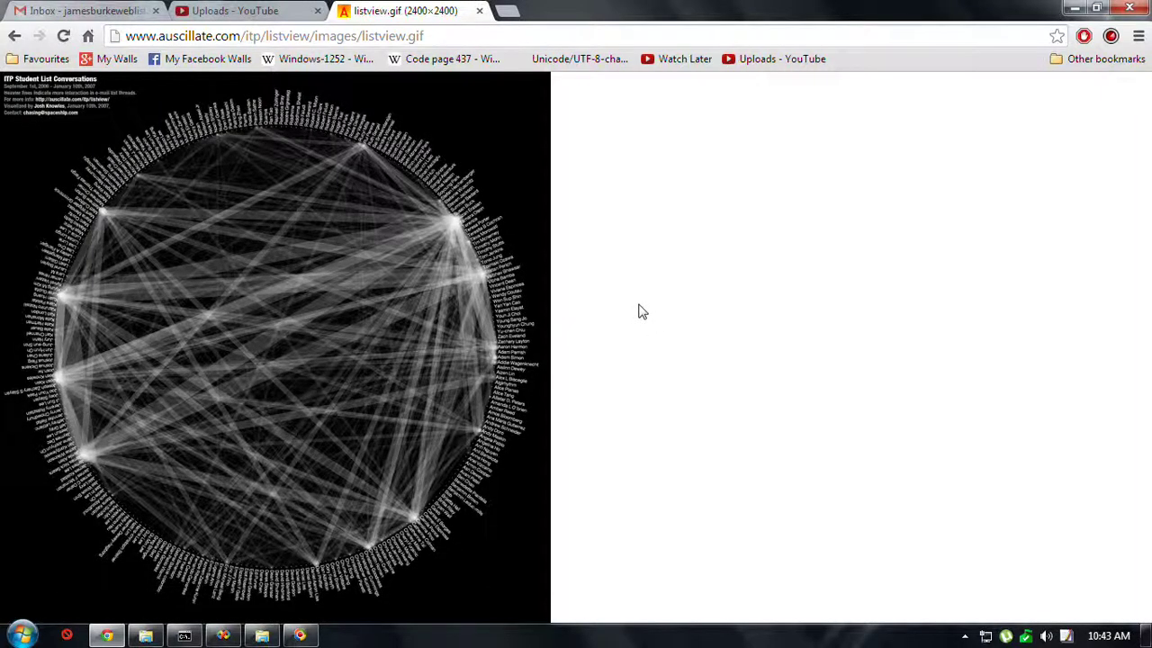
left_click(372, 233)
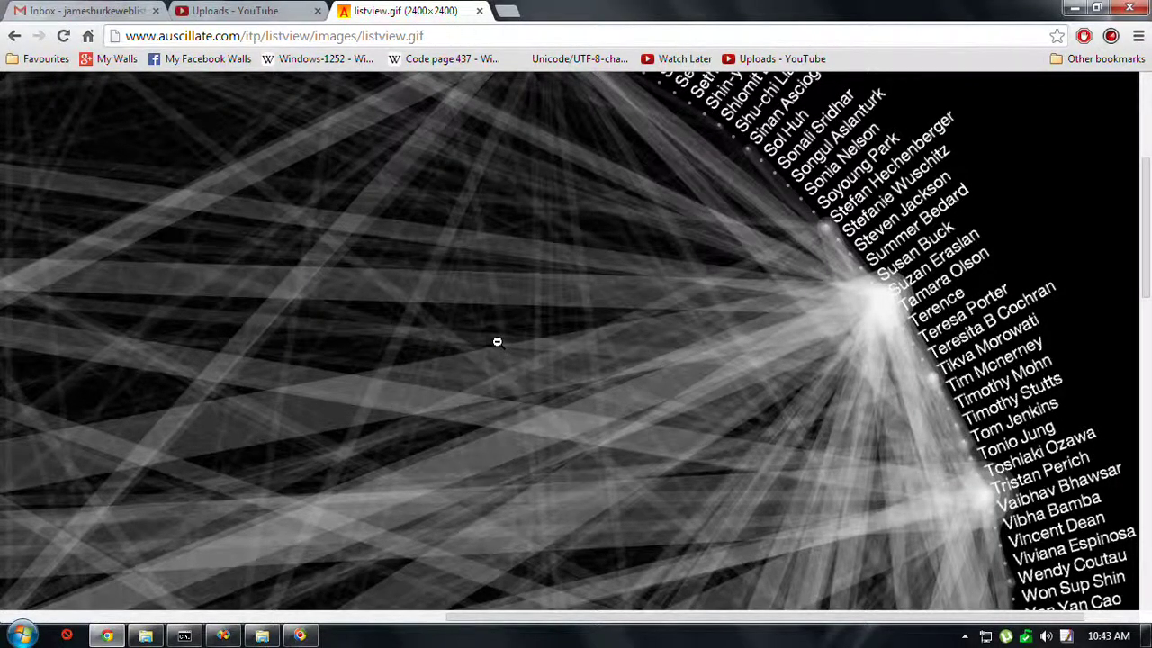
right_click(420, 370)
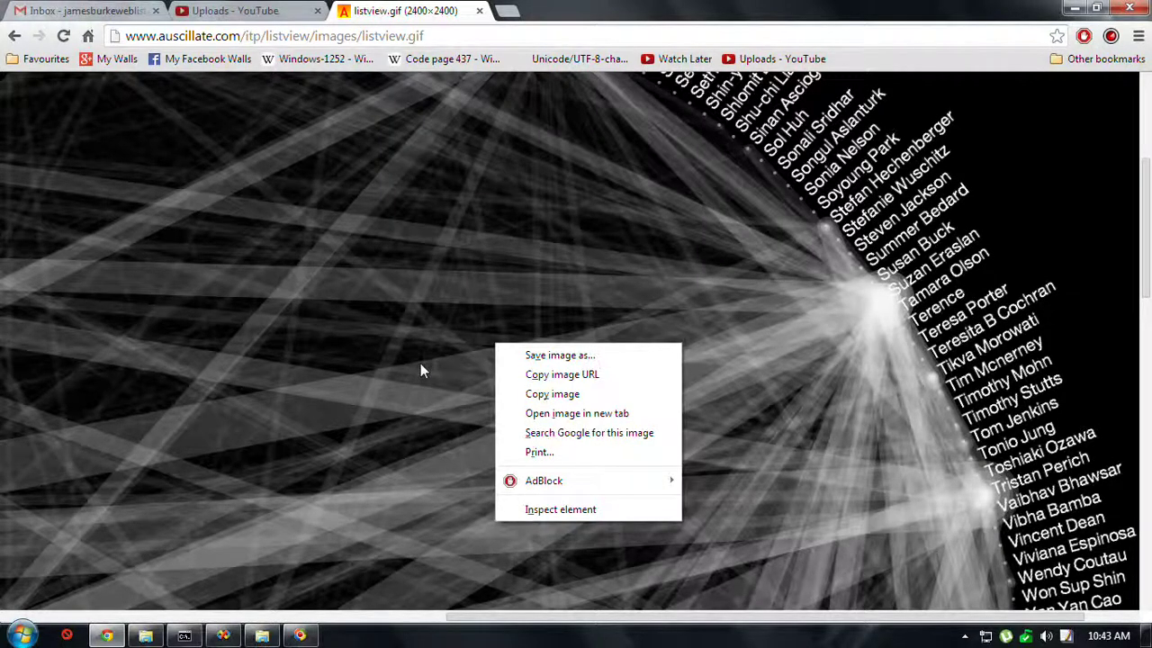
left_click(308, 259)
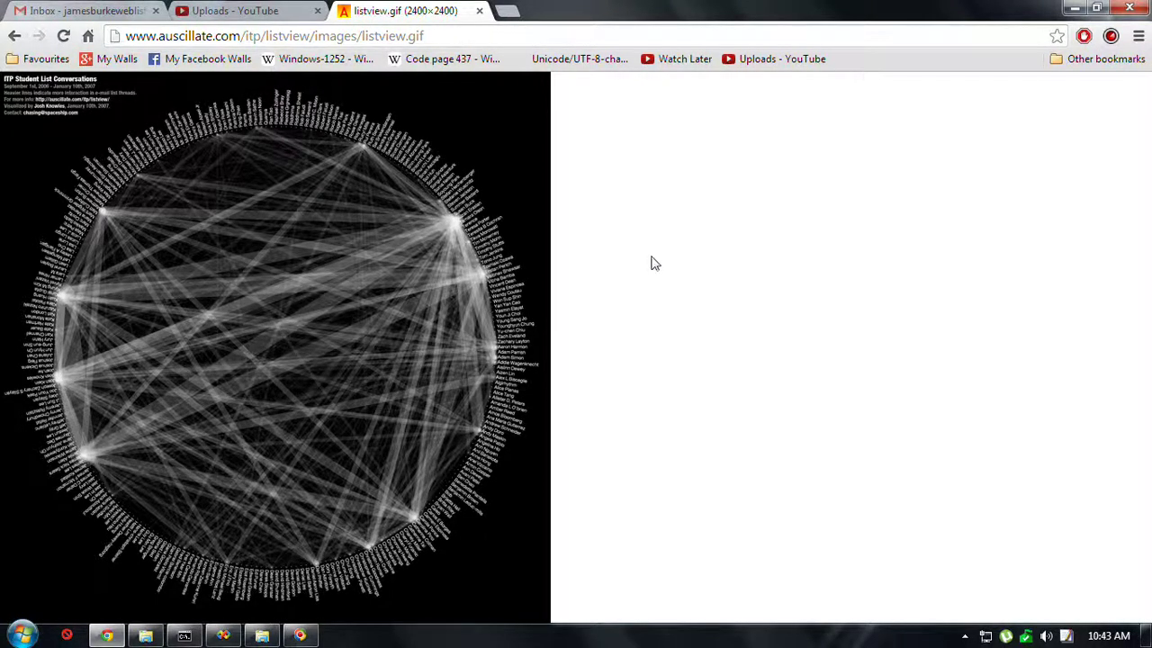
Step: Return to the image results, close the preview, and open the "Conflict in the English language Wikipedia" map at full size
left_click(24, 41)
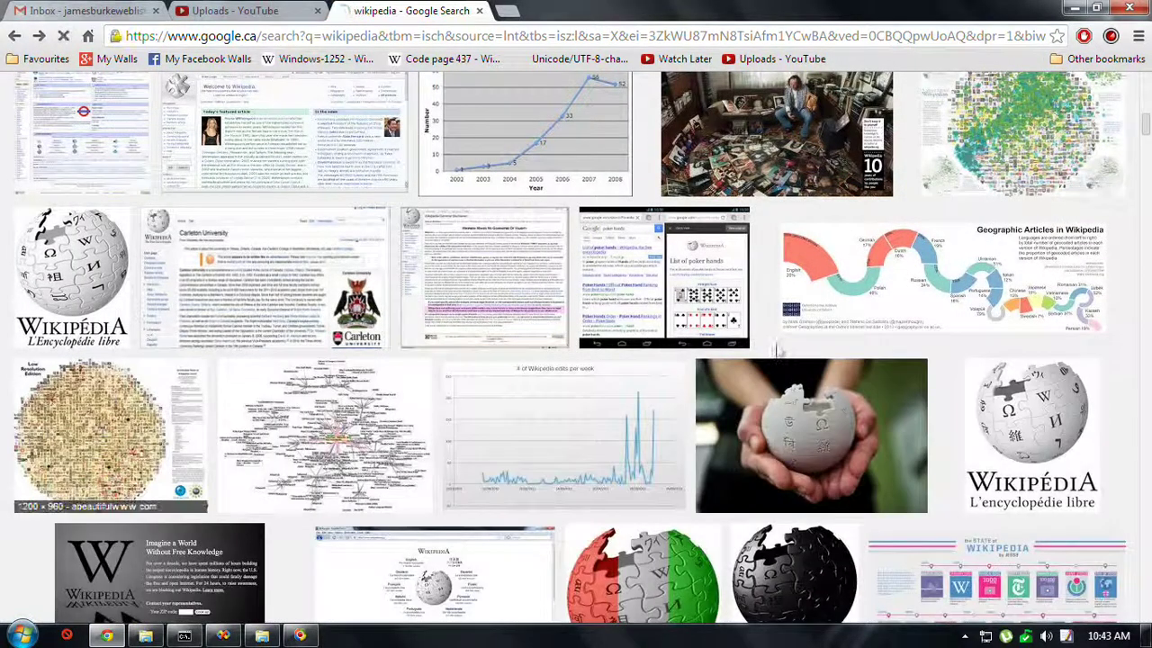
left_click(324, 433)
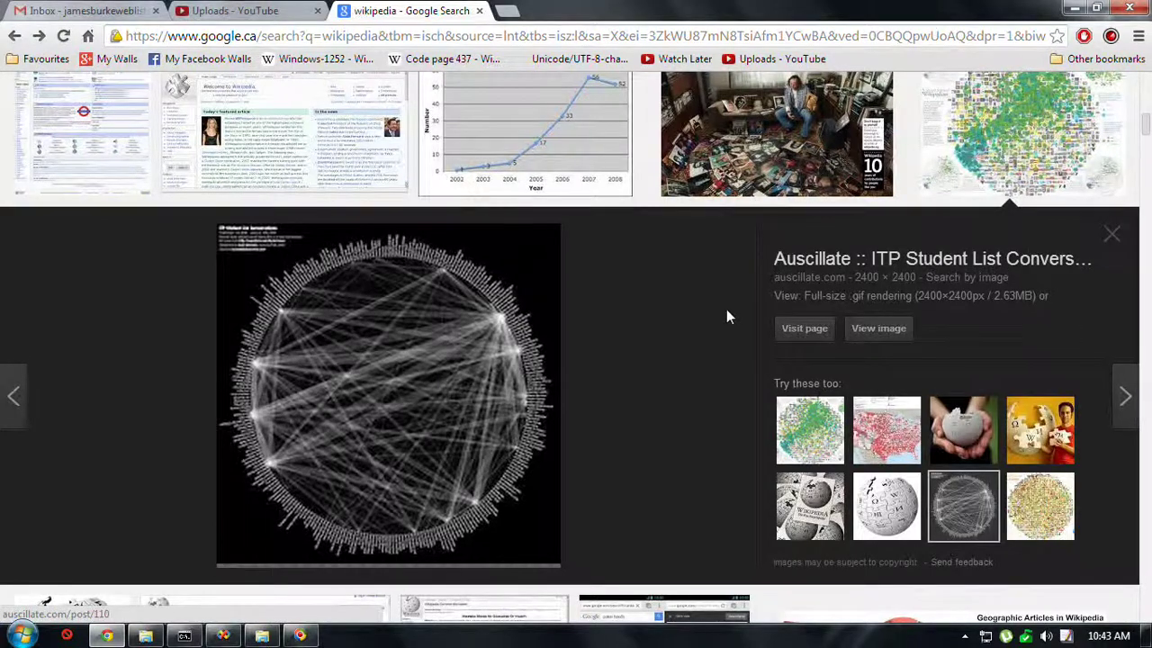
left_click(1111, 238)
scroll(239, 344, "down", 1)
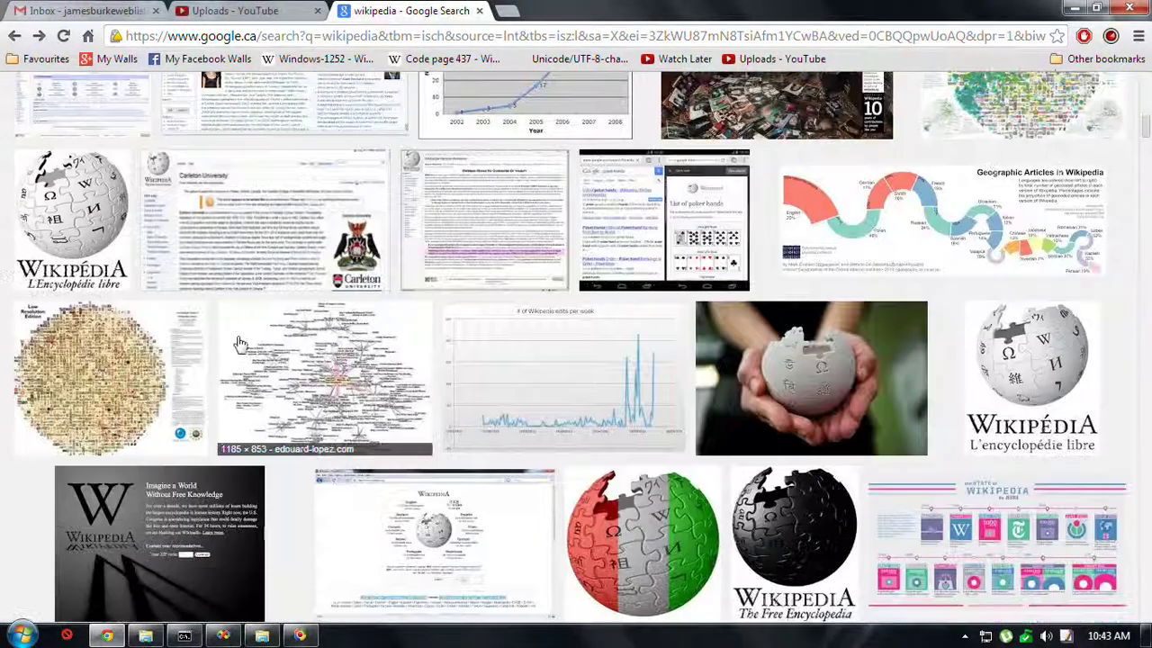
scroll(240, 343, "down", 3)
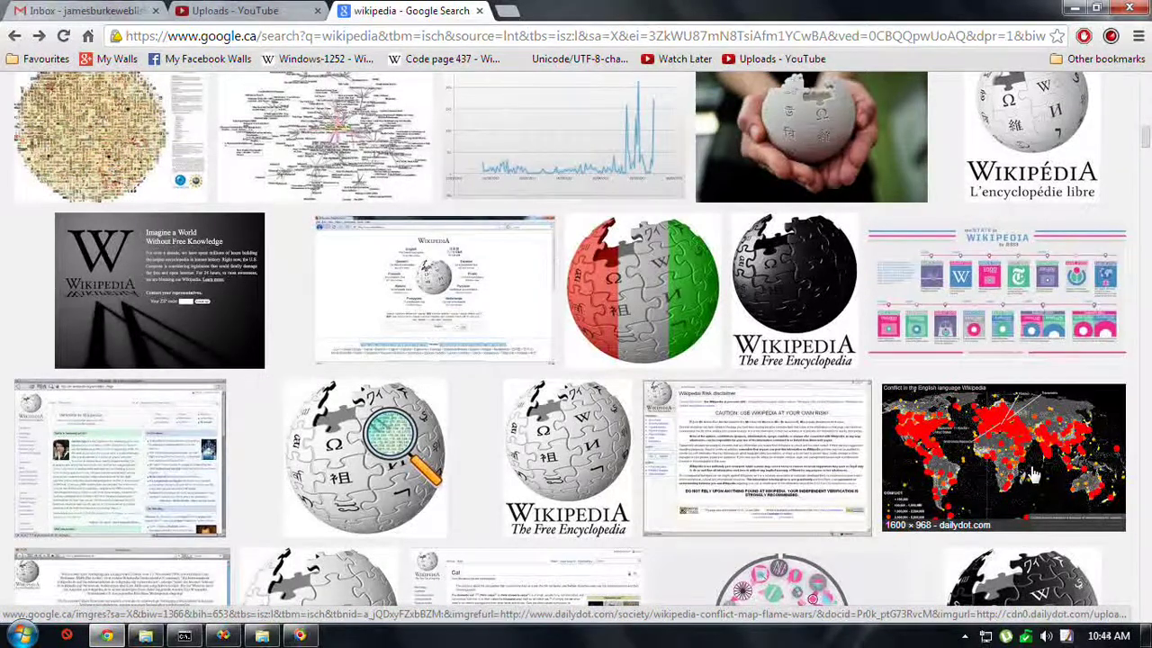
left_click(963, 468)
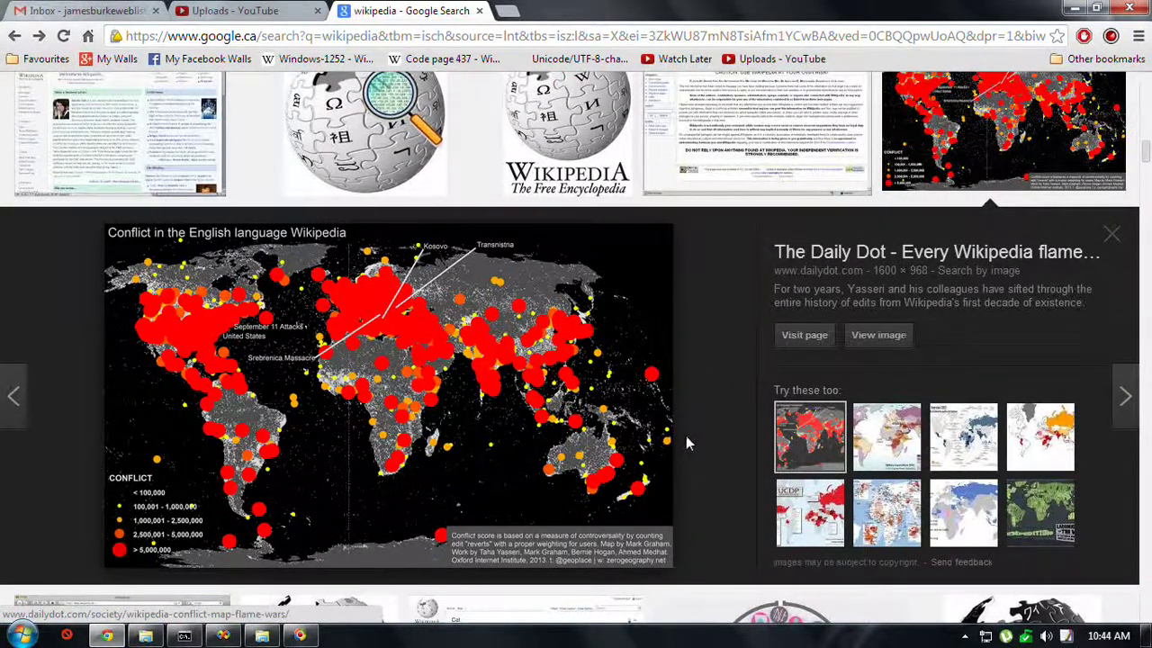
left_click(878, 346)
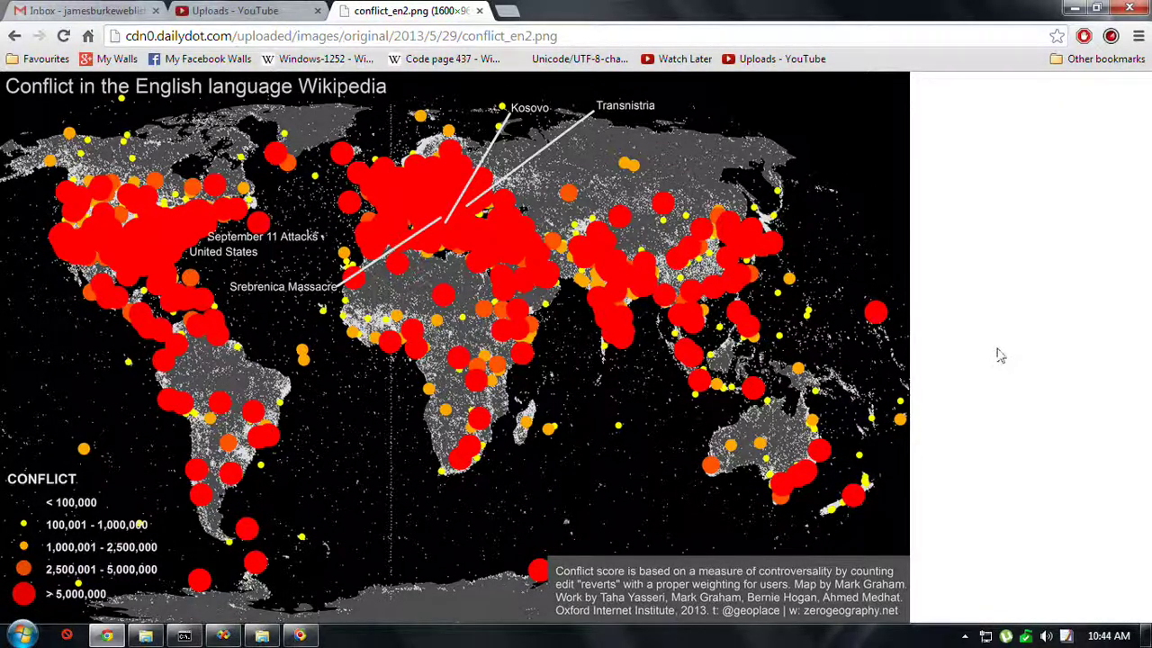
Step: Save the conflict map as conflict_en2.png in the Video Icons folder
right_click(337, 309)
left_click(376, 317)
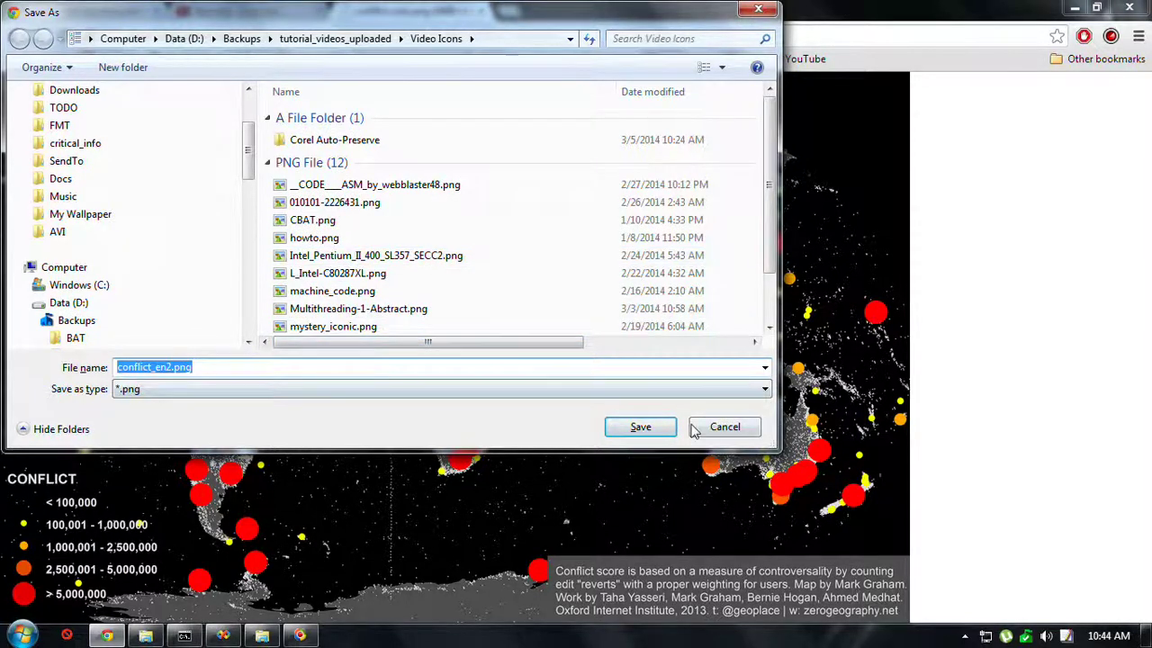
left_click(638, 429)
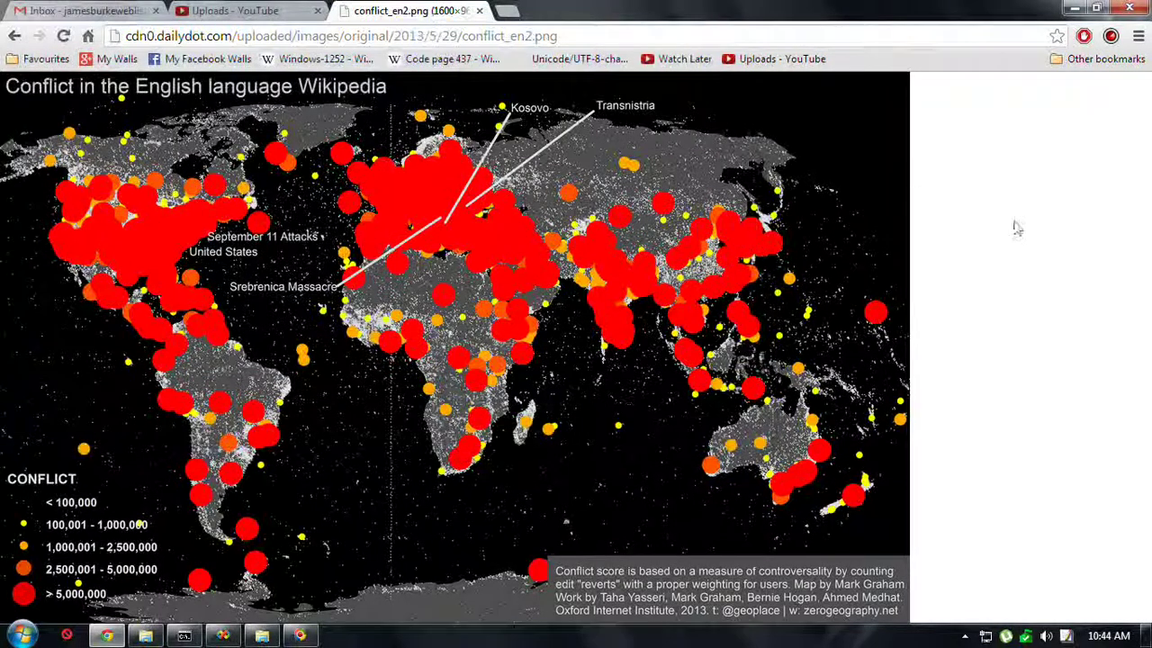
Step: Minimize Chrome and open conflict_en2.png from the Video Icons folder in Corel PaintShop Photo Pro X3
left_click(1075, 8)
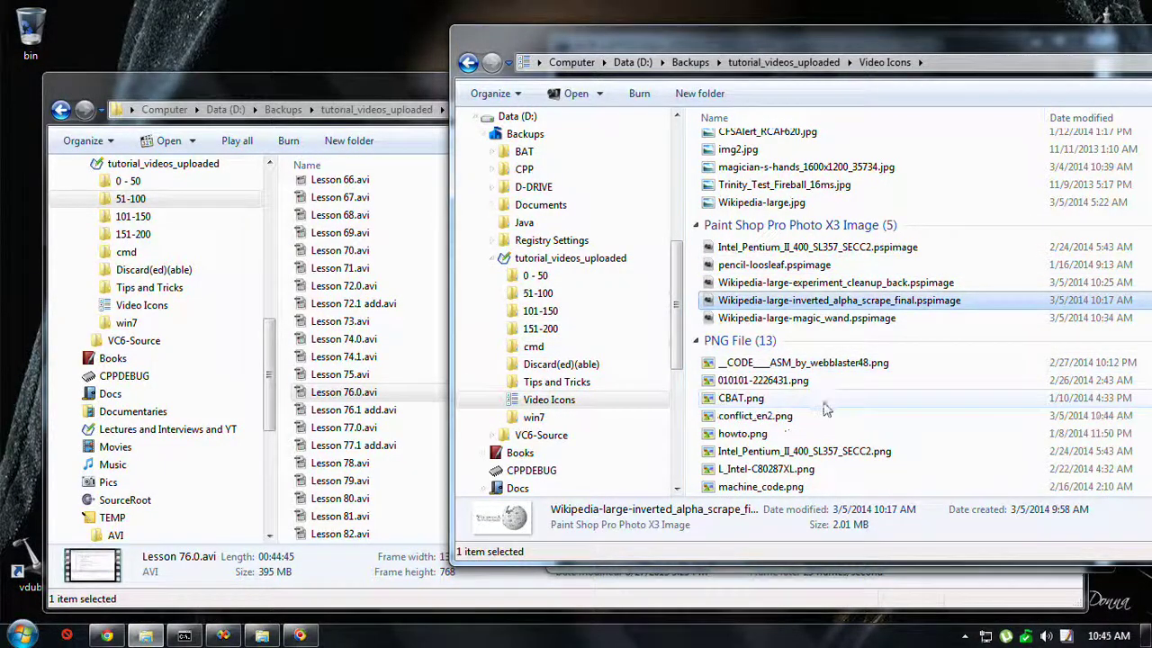
left_click(816, 420)
right_click(816, 420)
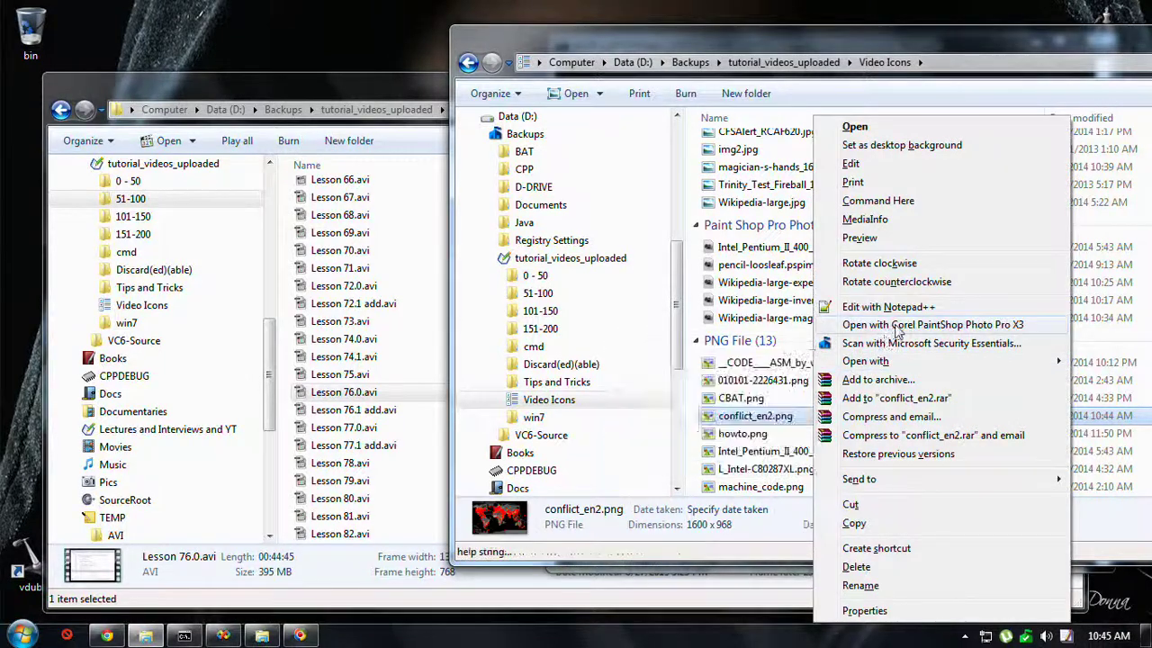
left_click(839, 325)
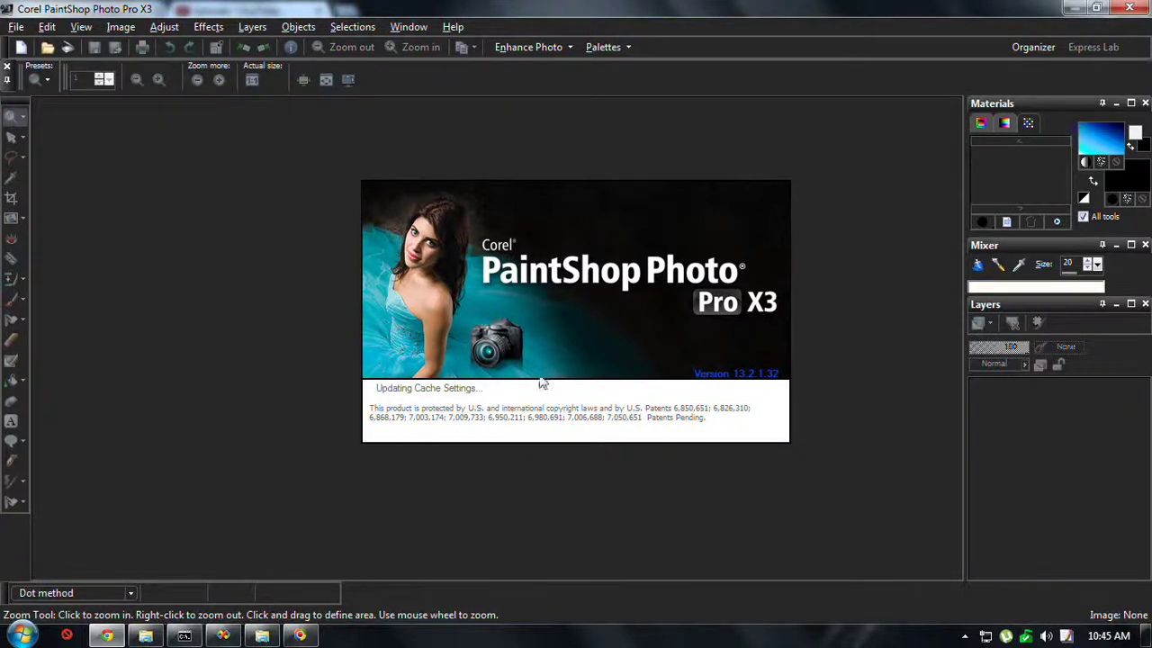
Step: Send the screencapfs_mic Windows Media Encoder window to the system tray with Systman 3000
key("ctrl+alt+s")
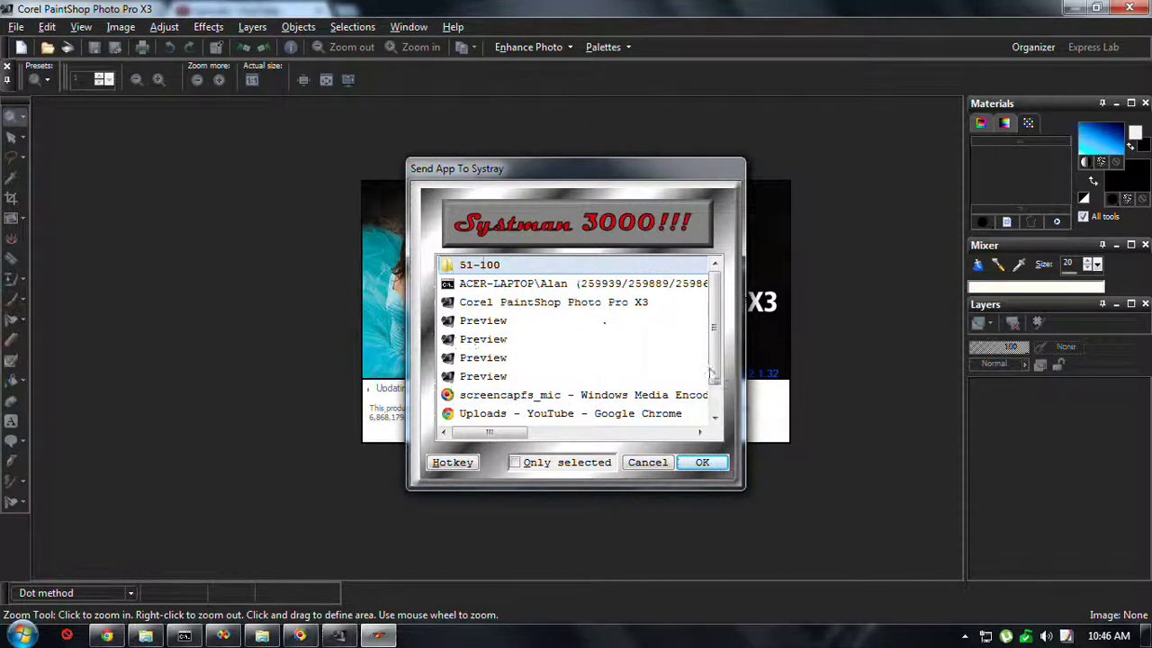
left_click(624, 395)
left_click(700, 462)
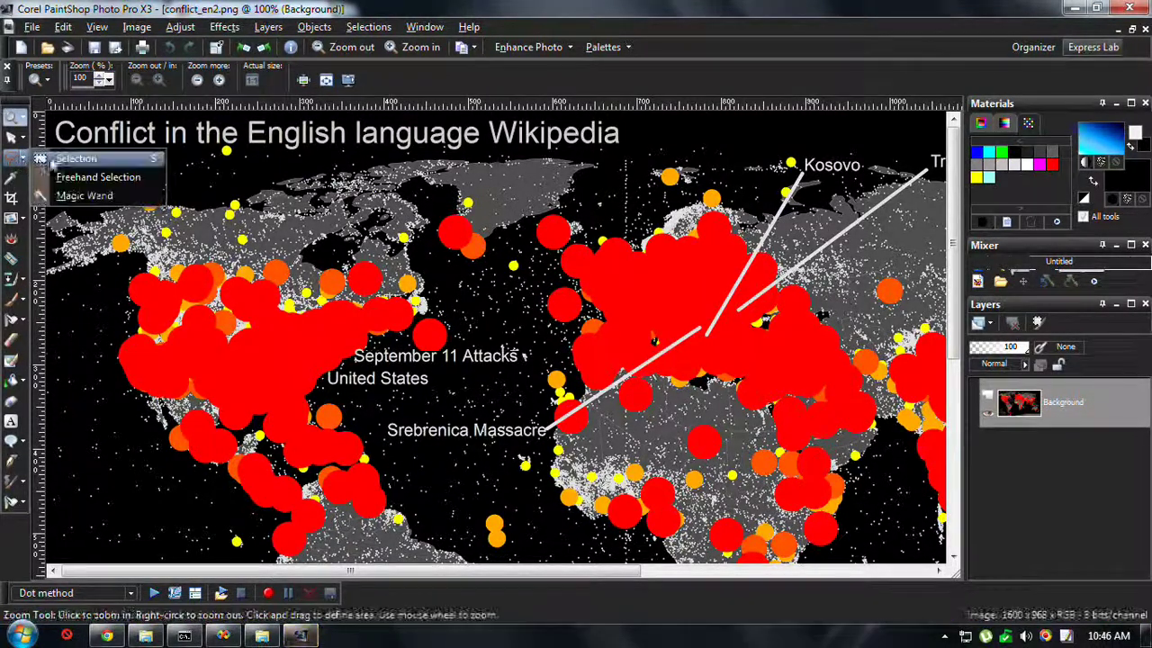
Step: Activate the rectangular Selection tool and promote the map's background layer to a raster layer
left_click(12, 157)
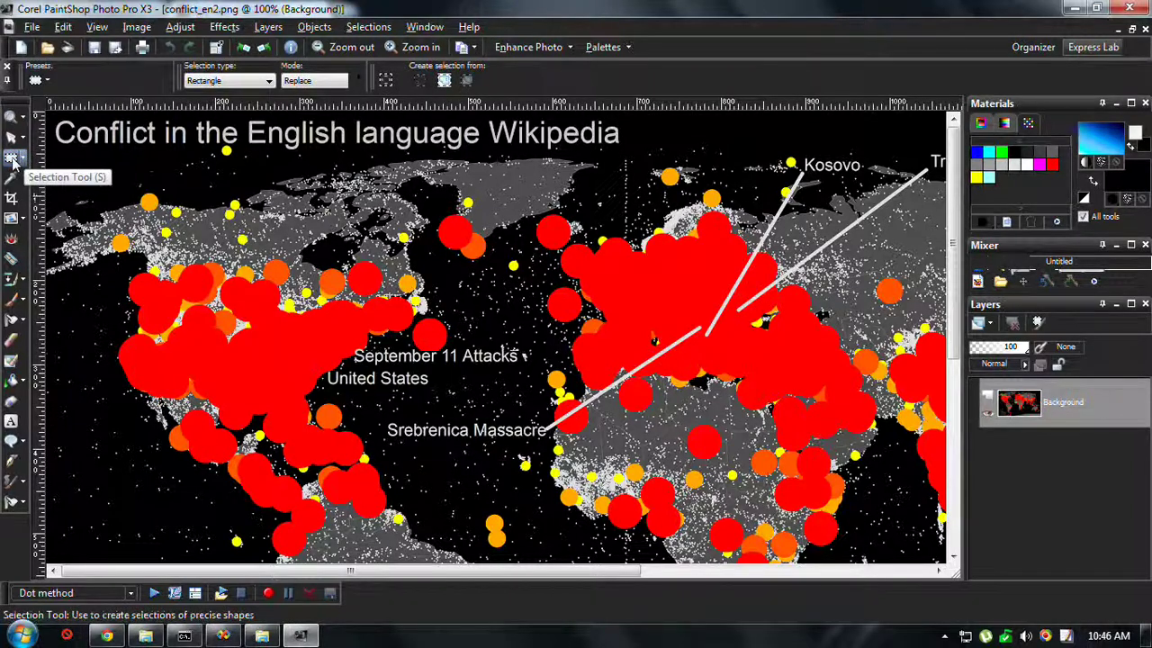
scroll(241, 263, "down", 1)
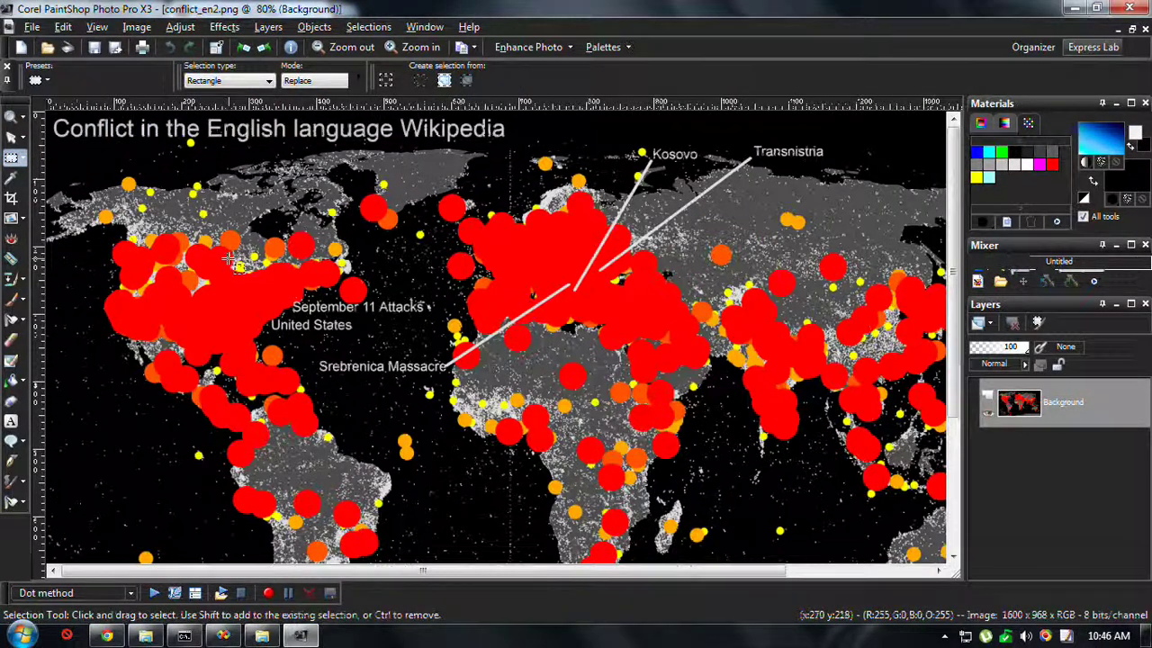
scroll(295, 250, "down", 1)
scroll(356, 324, "down", 1)
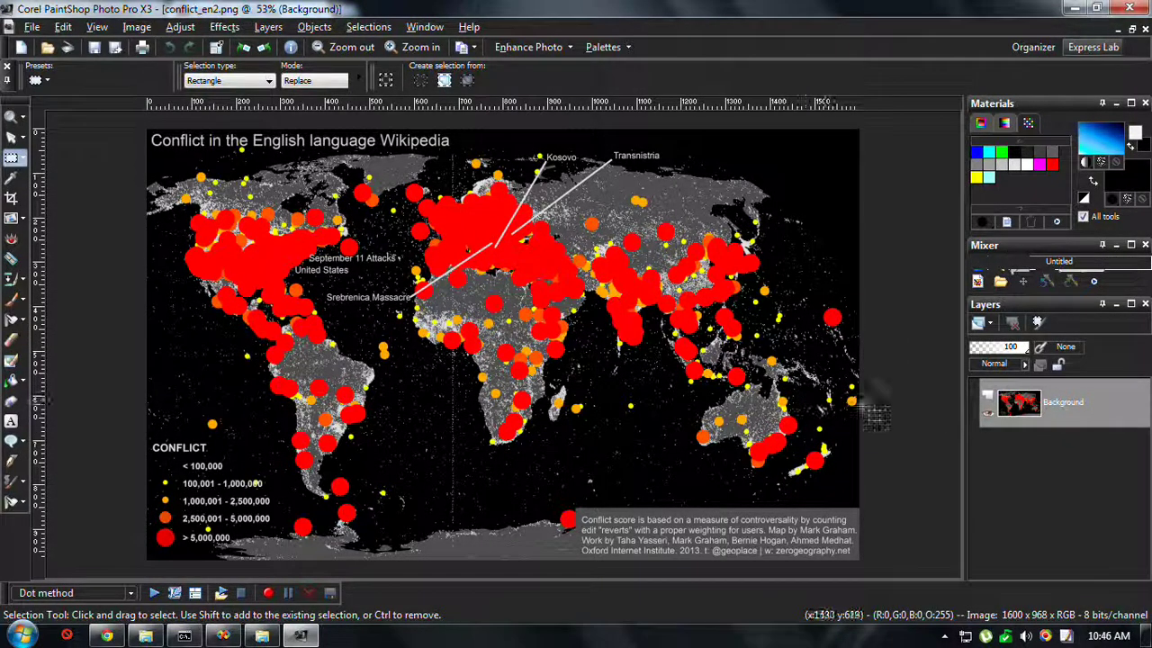
right_click(1055, 406)
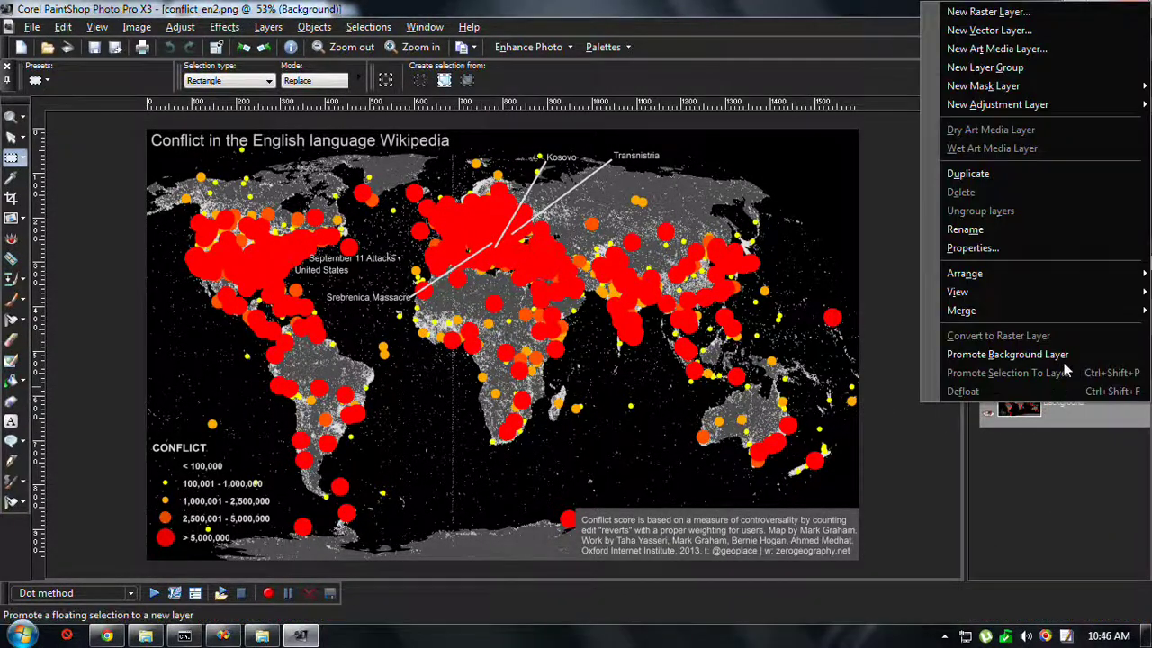
left_click(1017, 354)
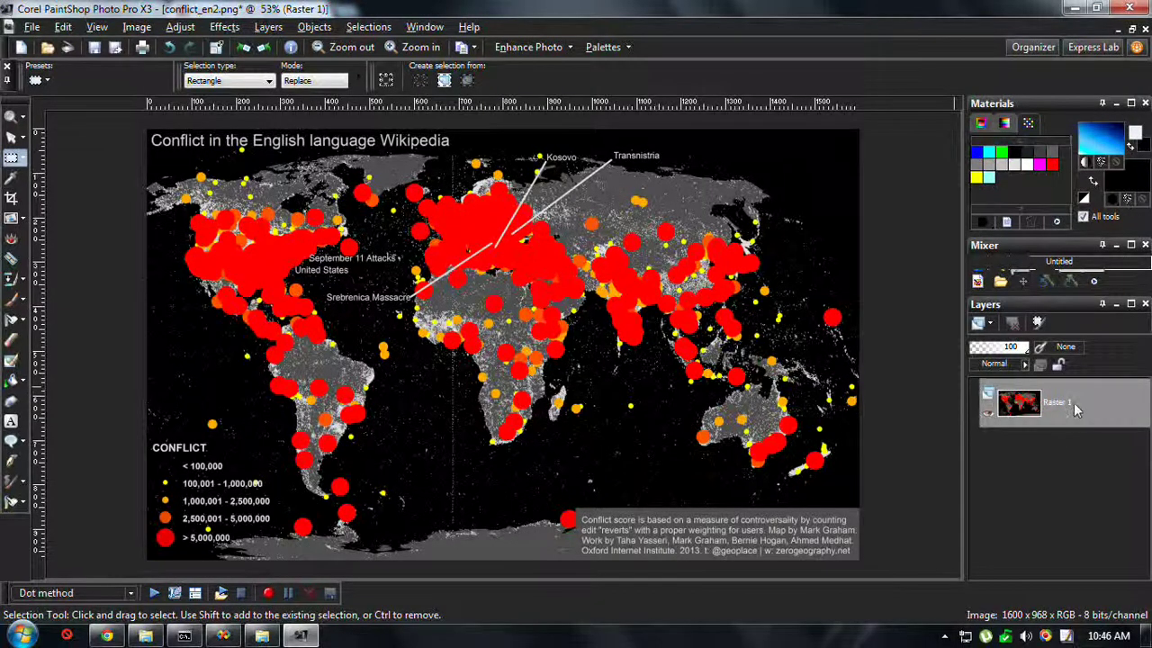
Step: Add a mask layer from conflict_en2.png using source luminance, with Invert mask data turned off
left_click(267, 27)
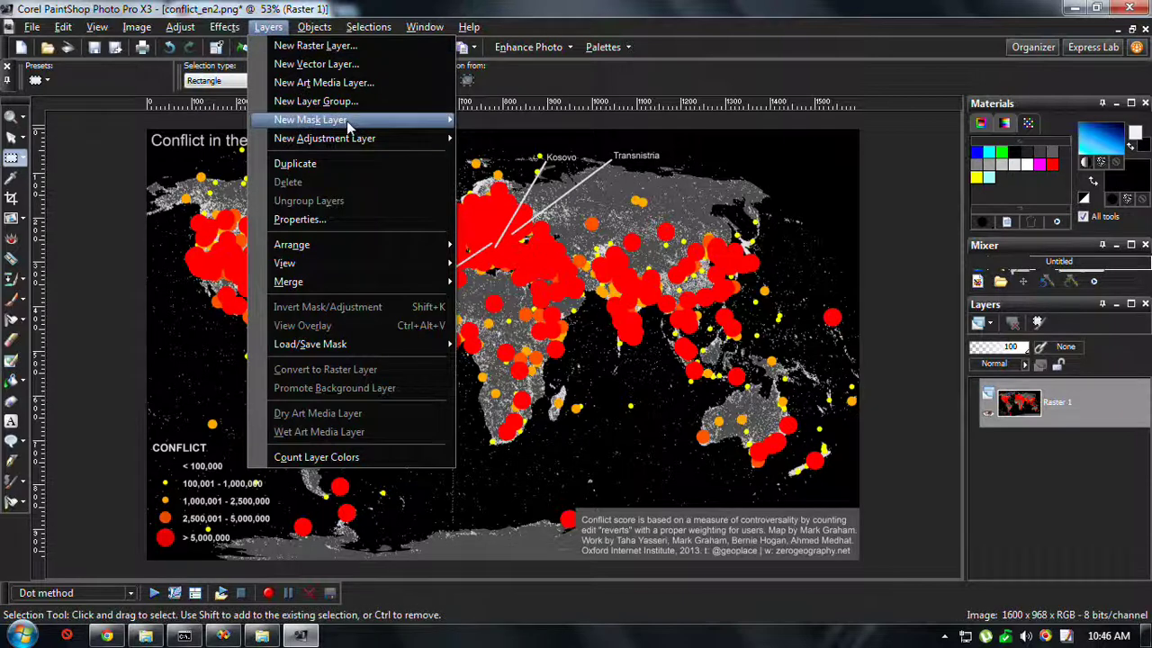
mouse_move(349, 123)
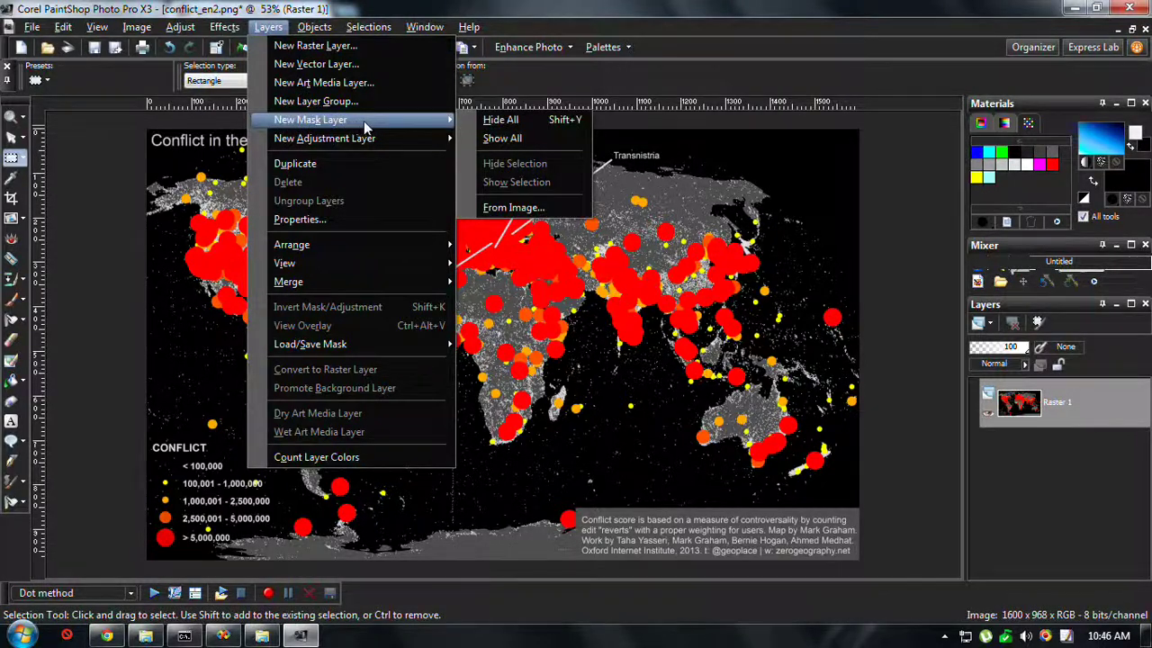
left_click(512, 207)
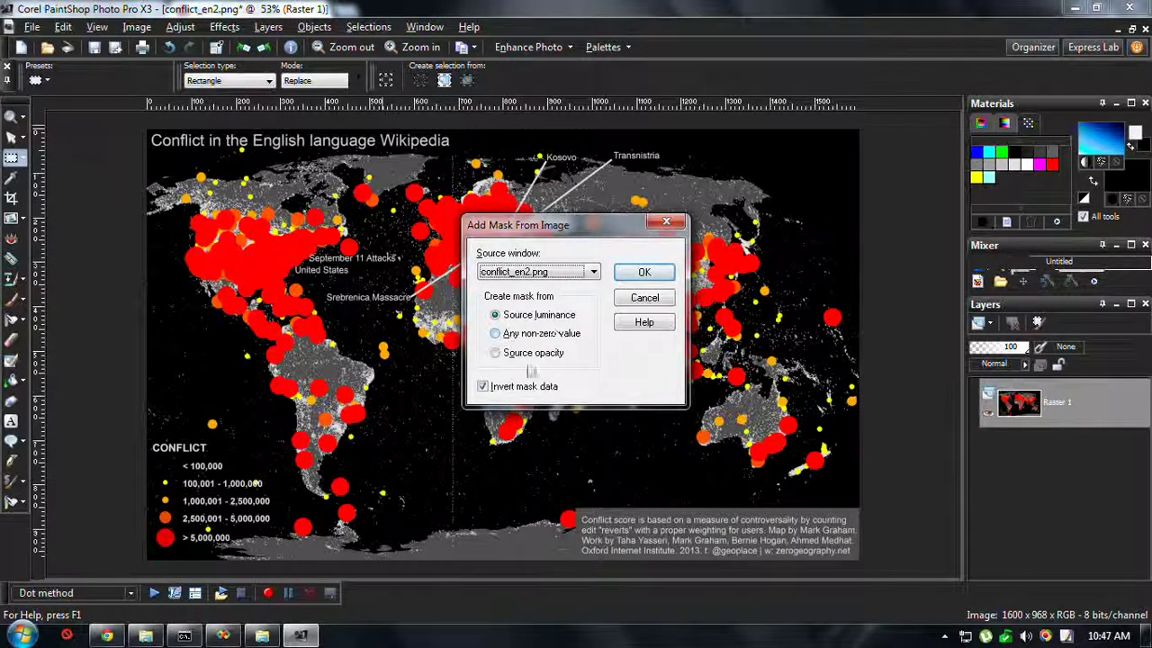
left_click(522, 393)
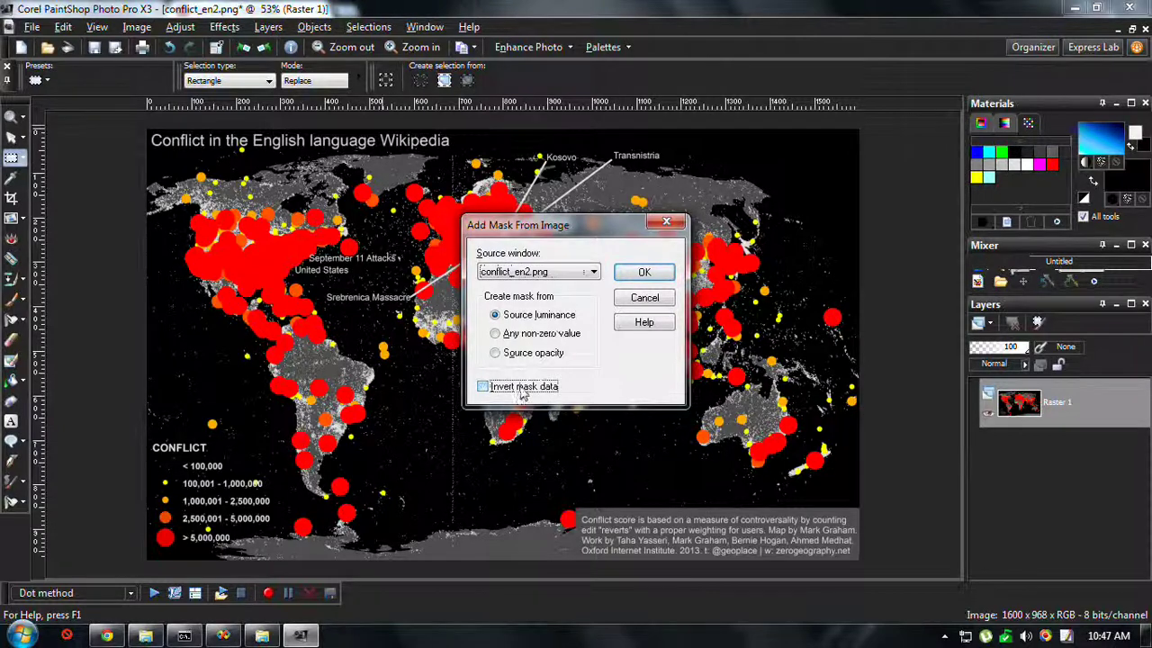
left_click(644, 273)
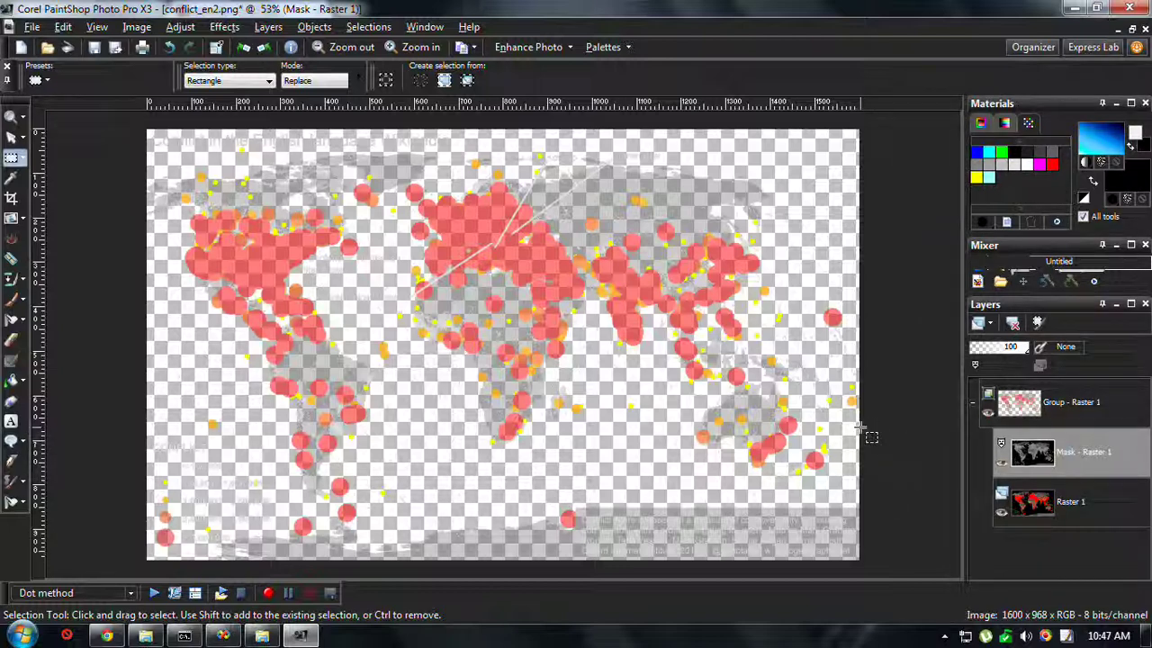
Step: Open Brightness/Contrast for the Mask - Raster 1 layer and try brightness 149 with contrast 12
left_click(1098, 457)
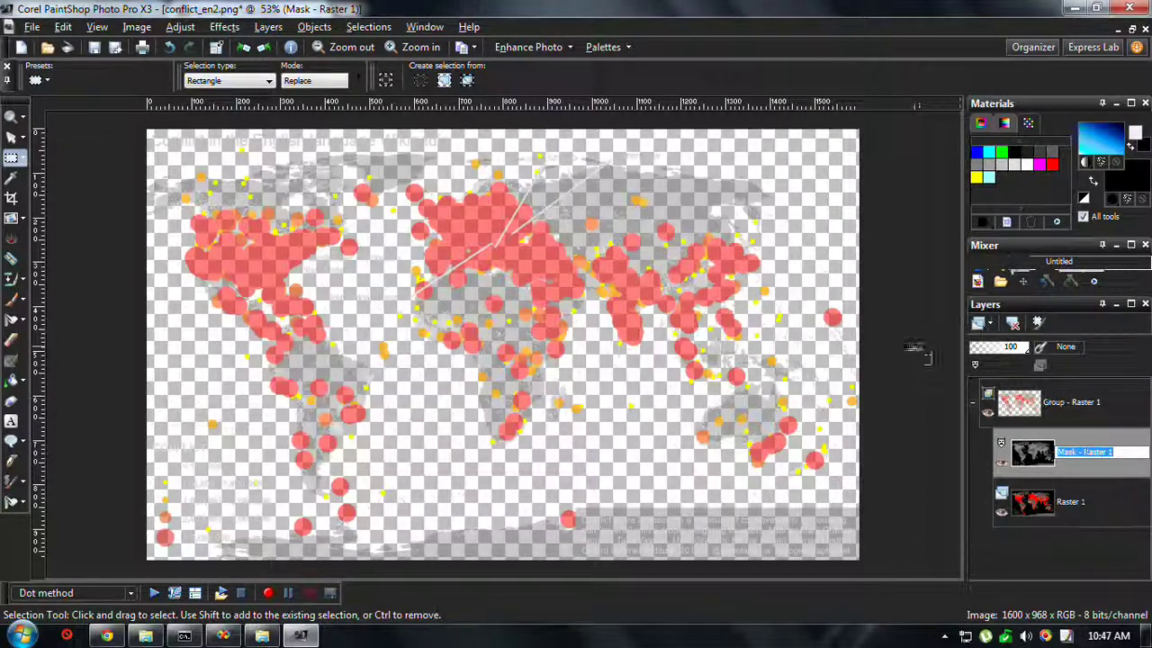
left_click(1059, 473)
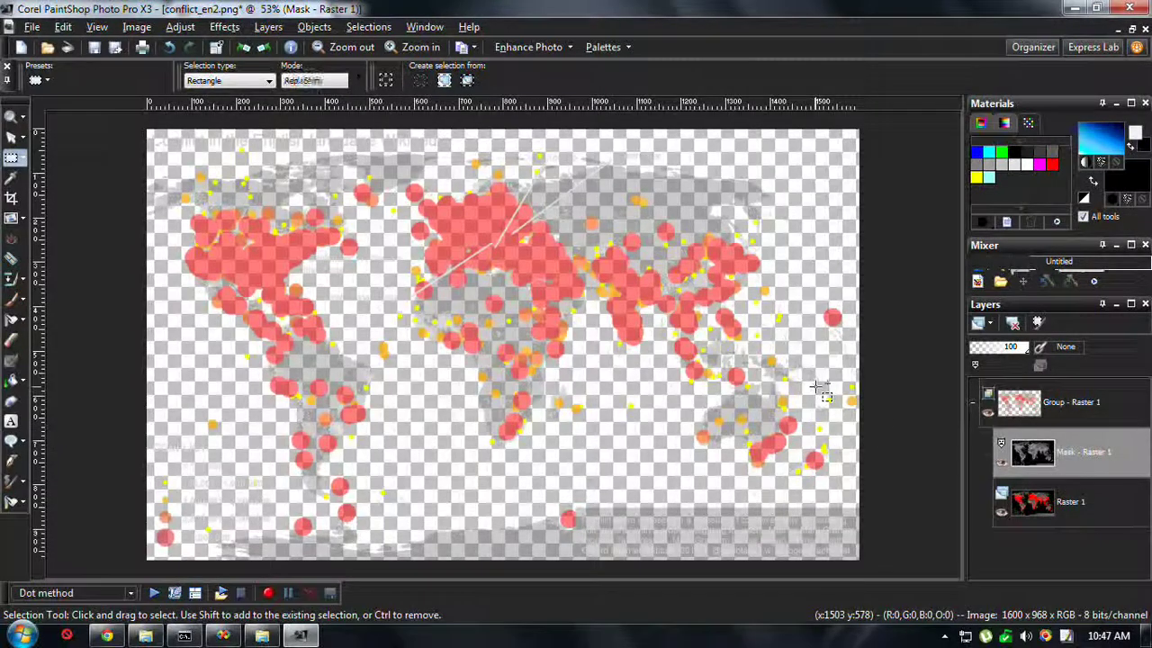
key("shift+b")
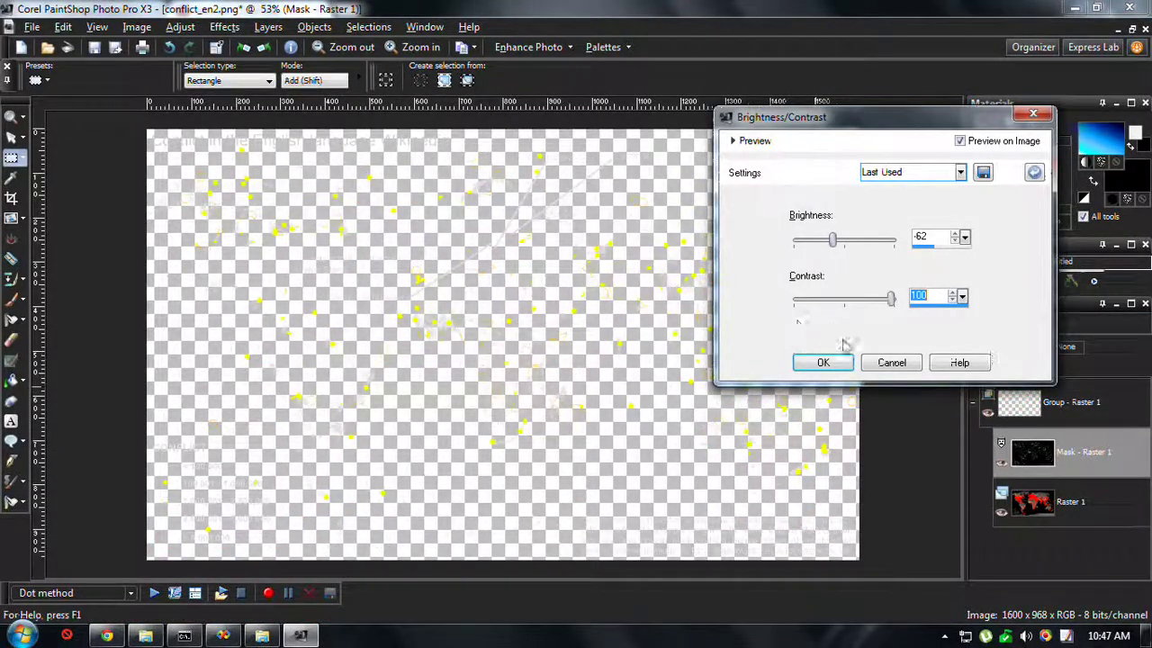
left_click_drag(891, 301, 849, 301)
left_click_drag(832, 240, 861, 246)
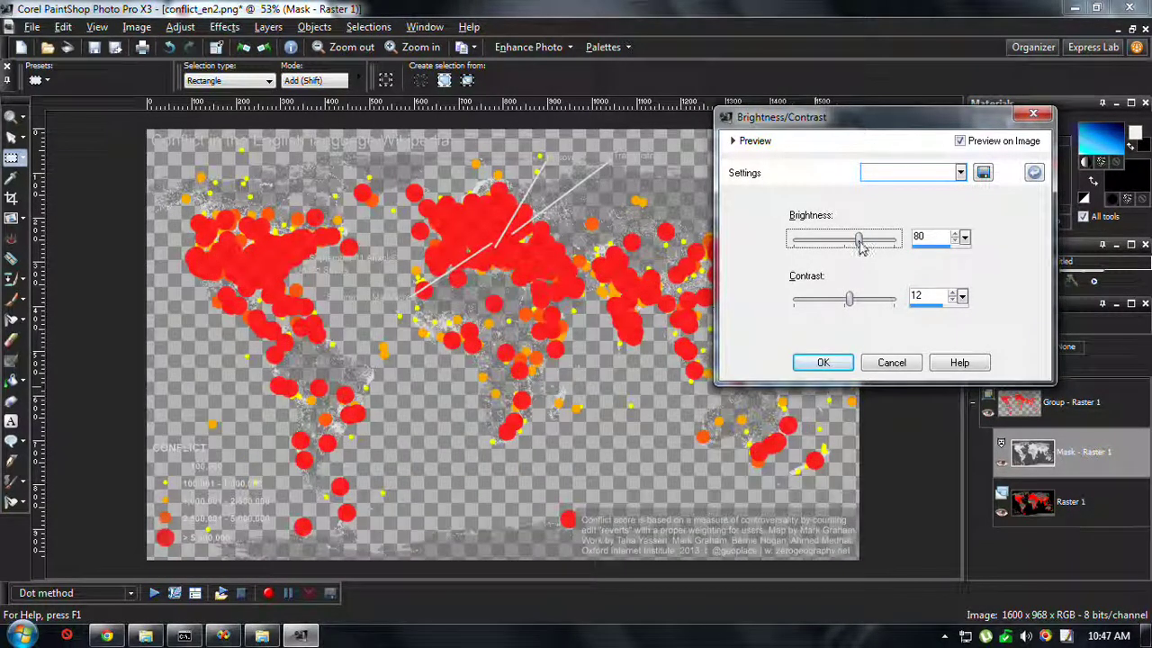
left_click_drag(861, 246, 868, 247)
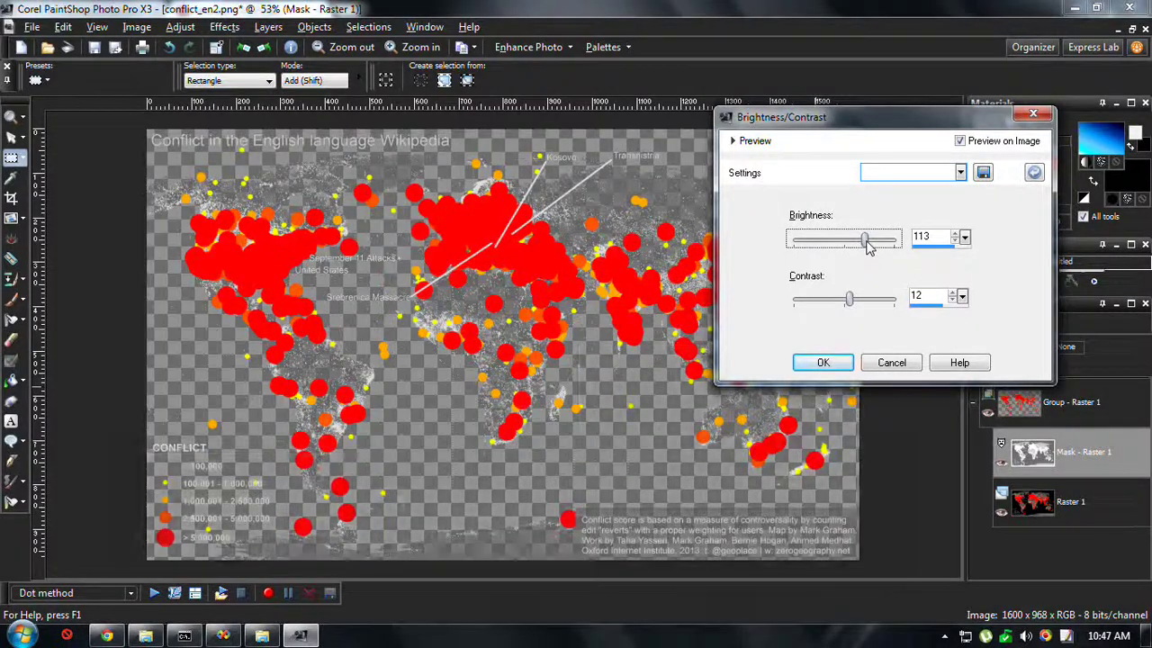
left_click_drag(868, 249, 872, 248)
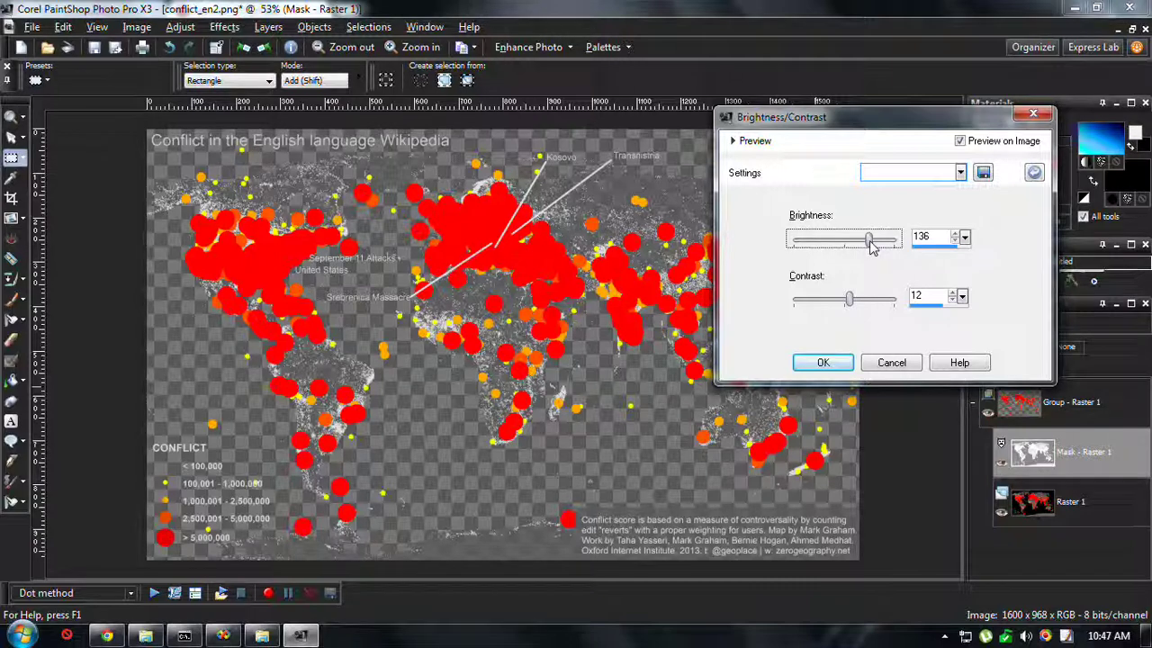
left_click_drag(871, 248, 873, 247)
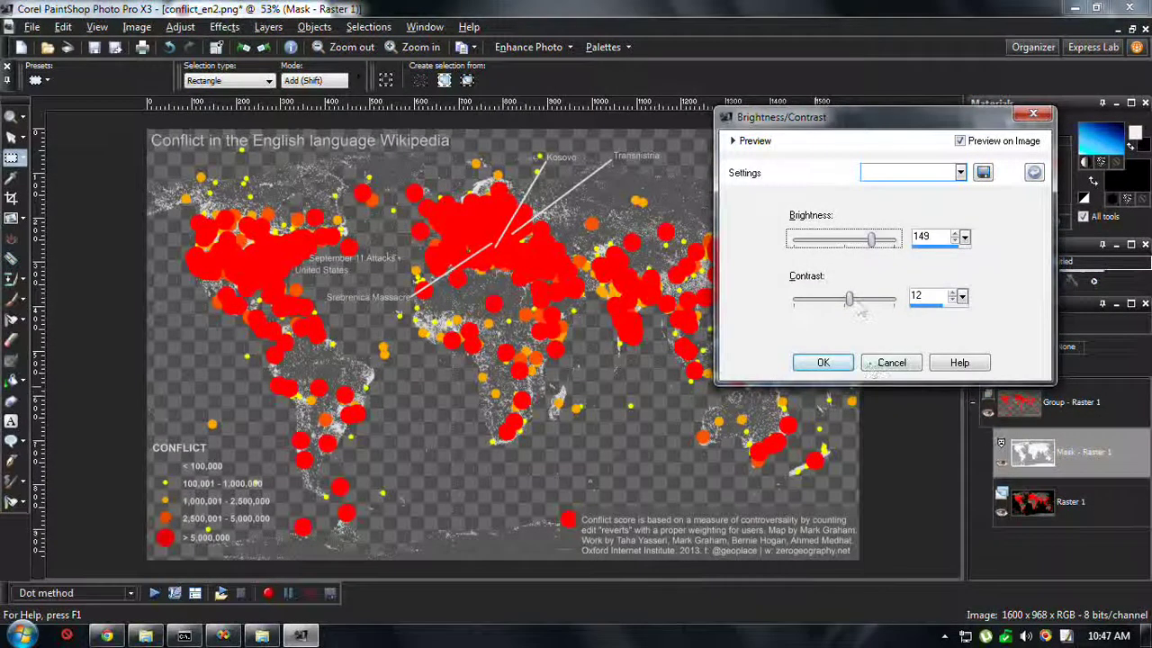
Step: Try mask contrast values of 89, -10 and 57 with brightness at 53 and 85
left_click_drag(848, 300, 891, 304)
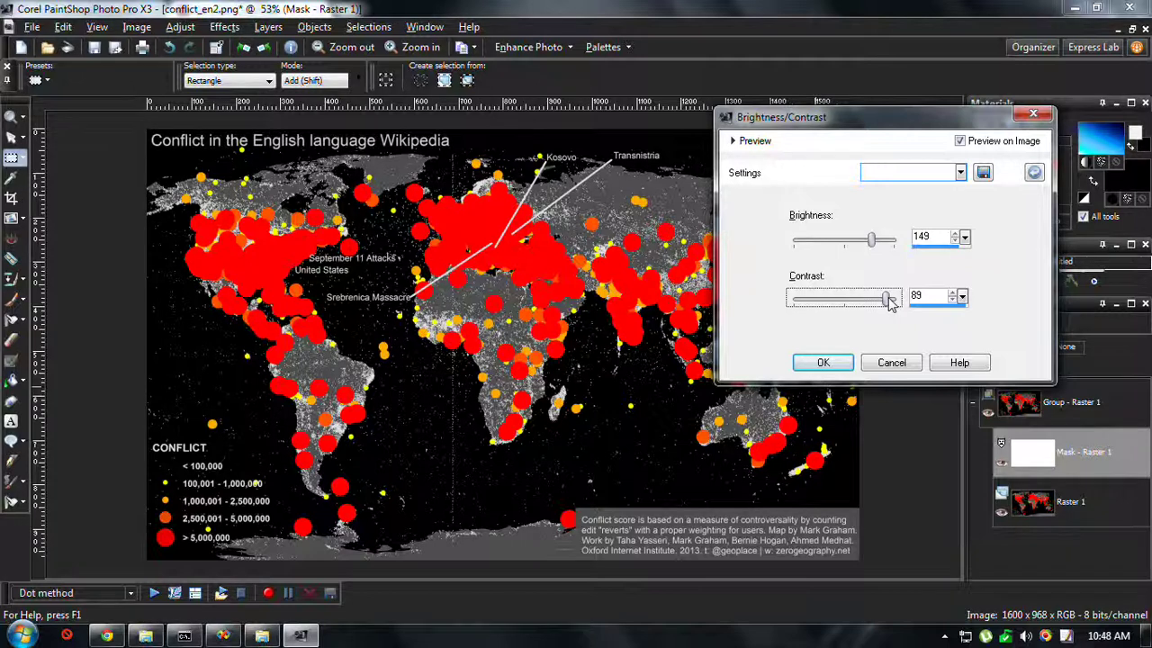
left_click_drag(891, 303, 842, 303)
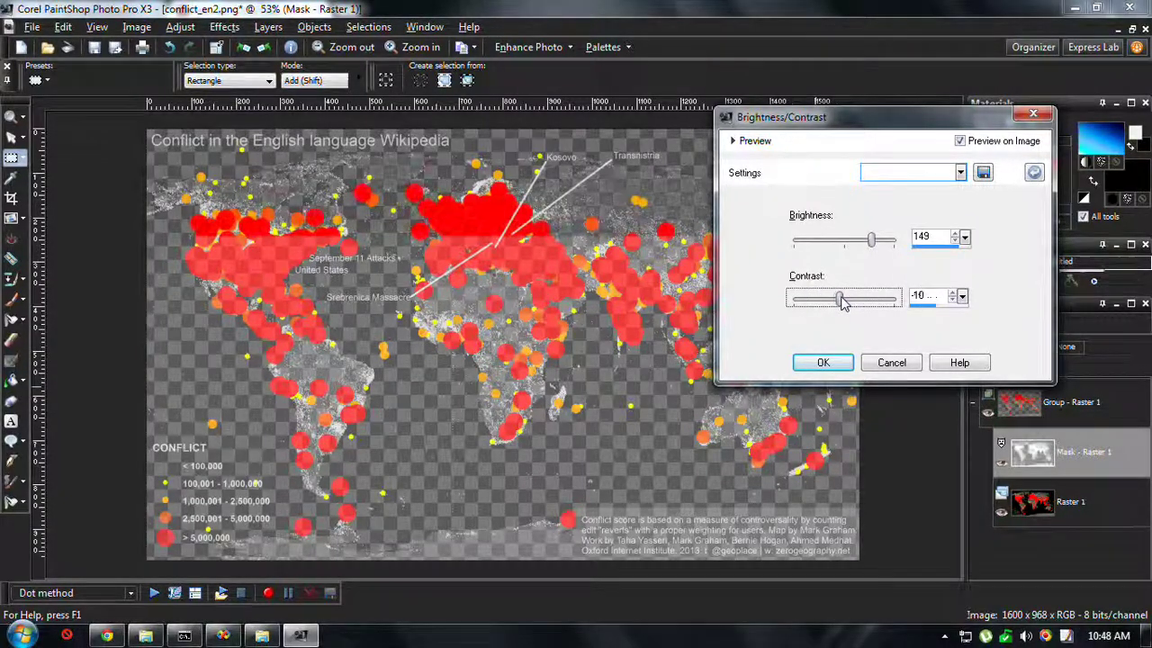
left_click_drag(871, 240, 853, 240)
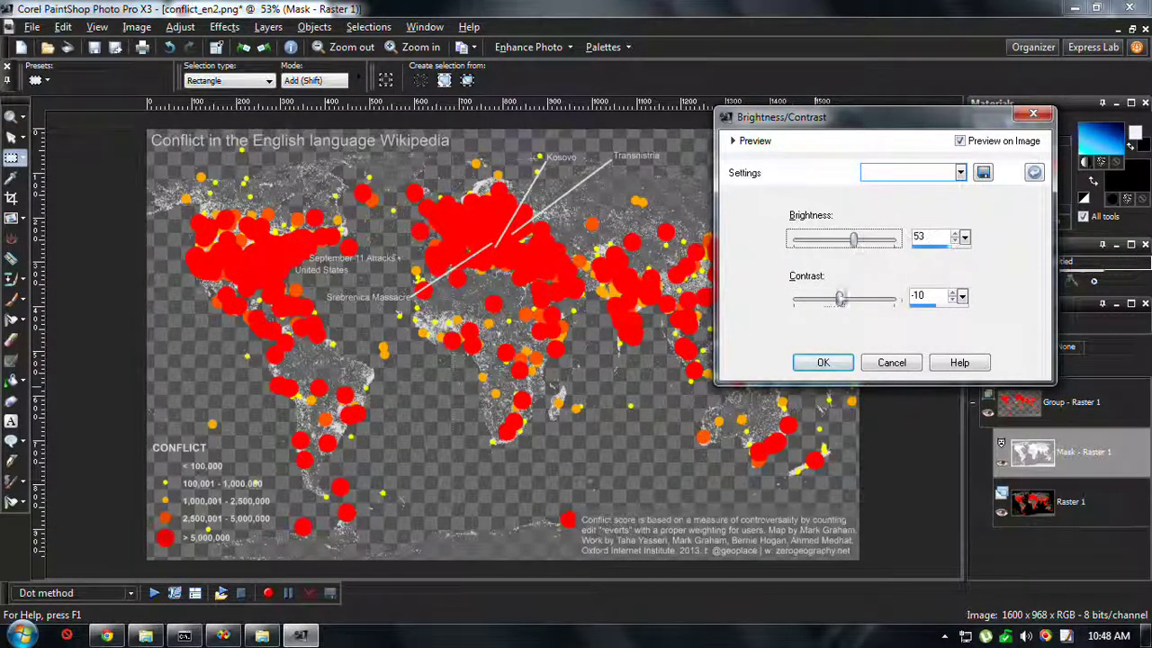
left_click_drag(839, 300, 887, 304)
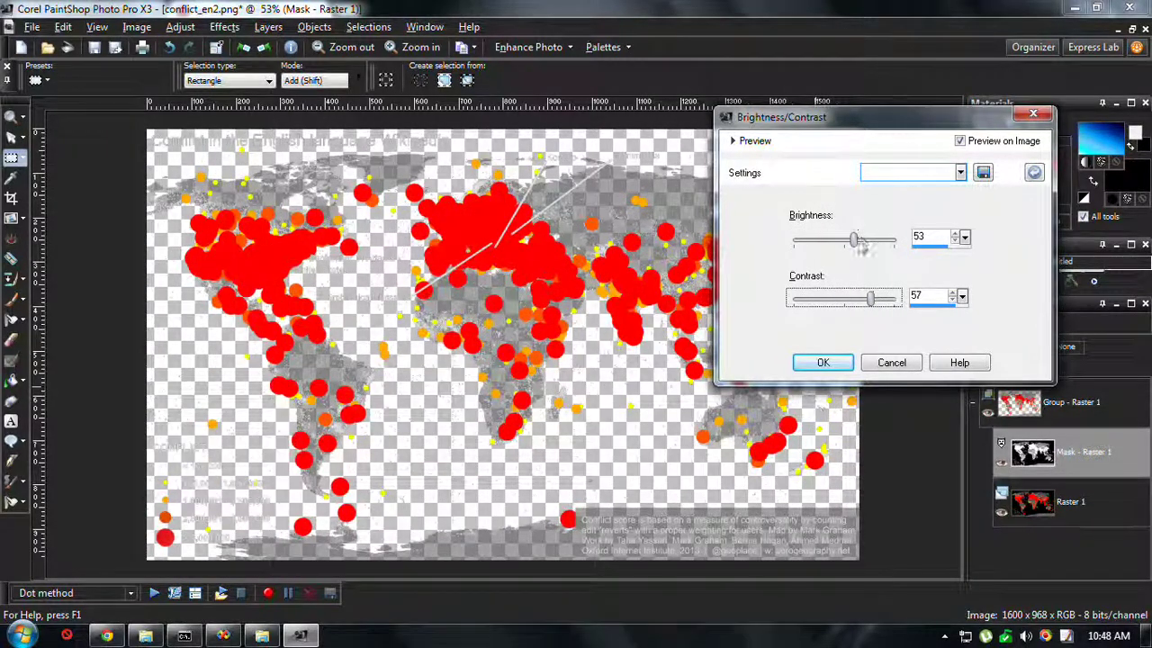
left_click_drag(855, 241, 861, 241)
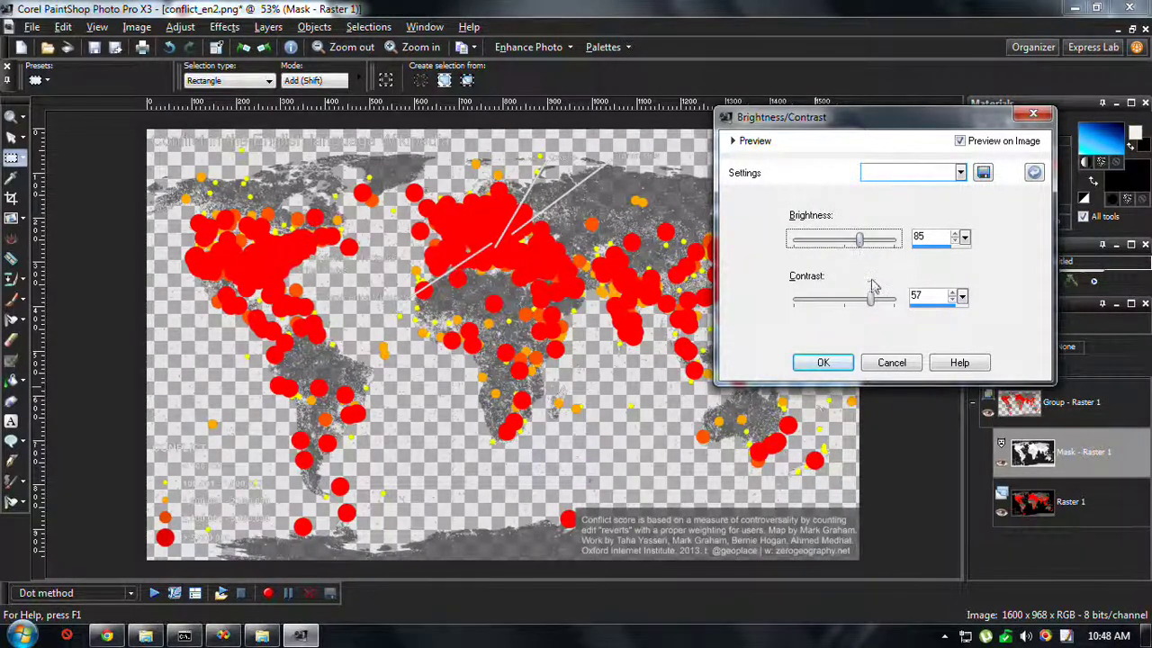
Step: Set the mask's contrast to 100 and try brightness values of 126, 108 and 149
left_click_drag(870, 299, 891, 303)
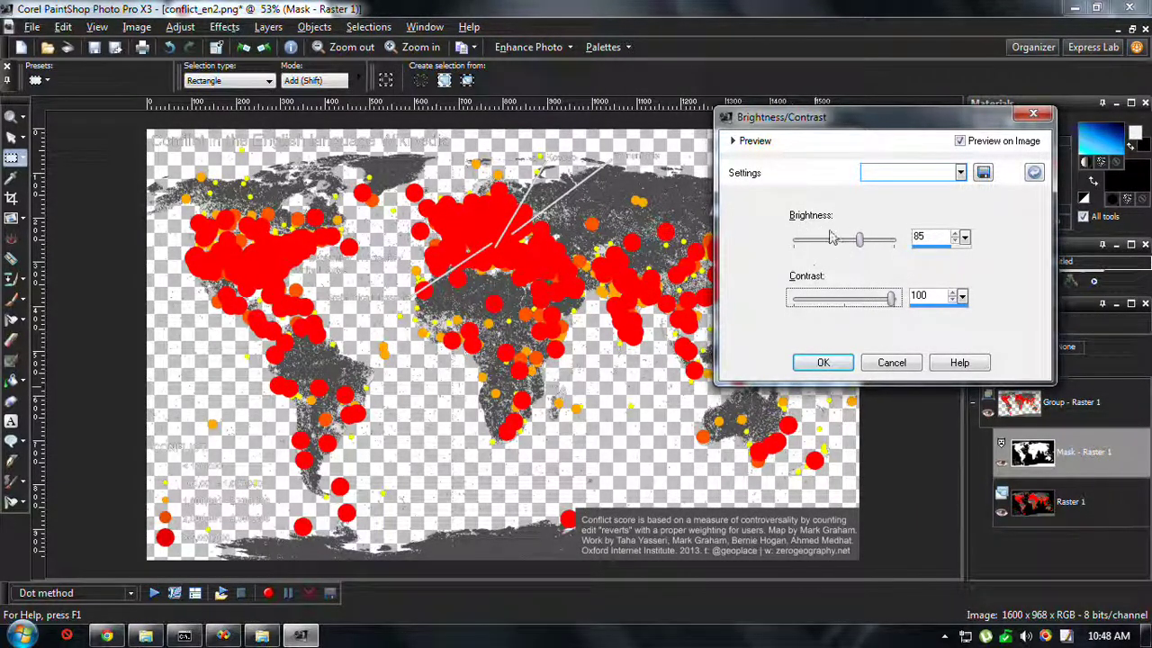
left_click_drag(861, 248, 865, 250)
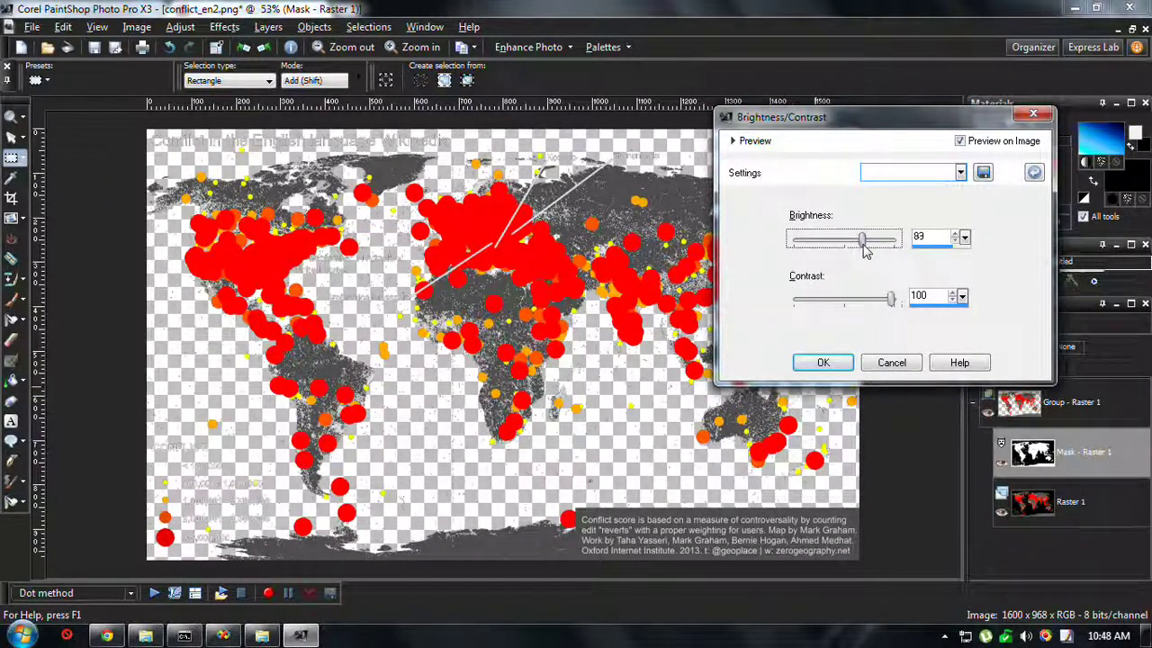
left_click_drag(862, 250, 867, 247)
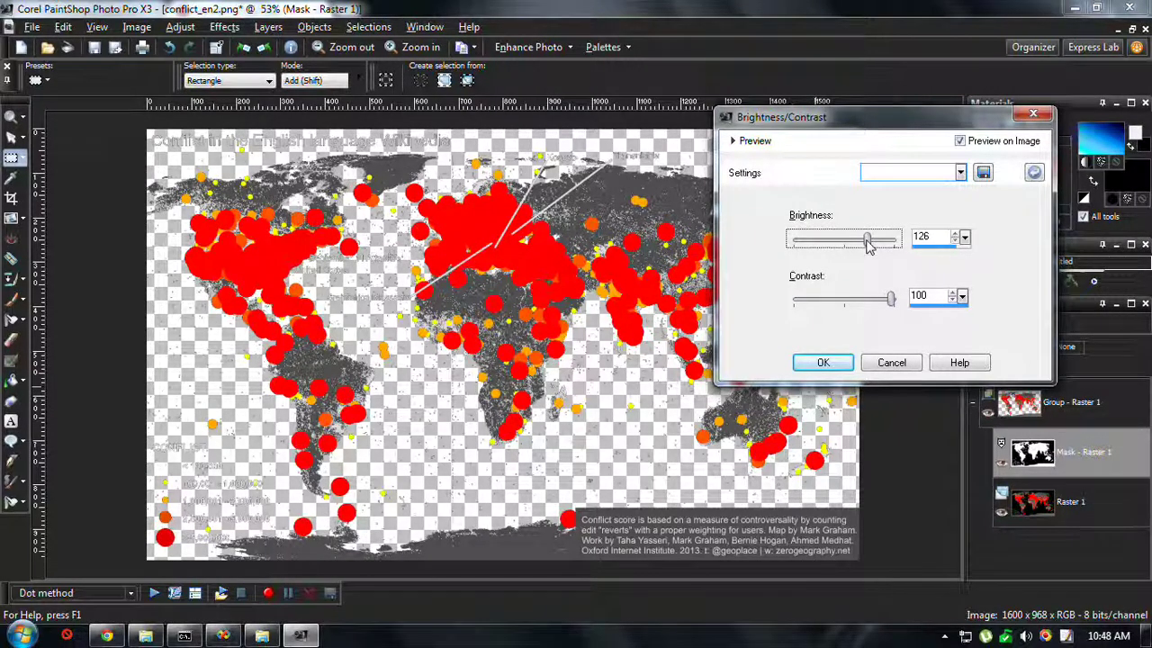
left_click_drag(869, 246, 867, 247)
left_click_drag(868, 247, 864, 247)
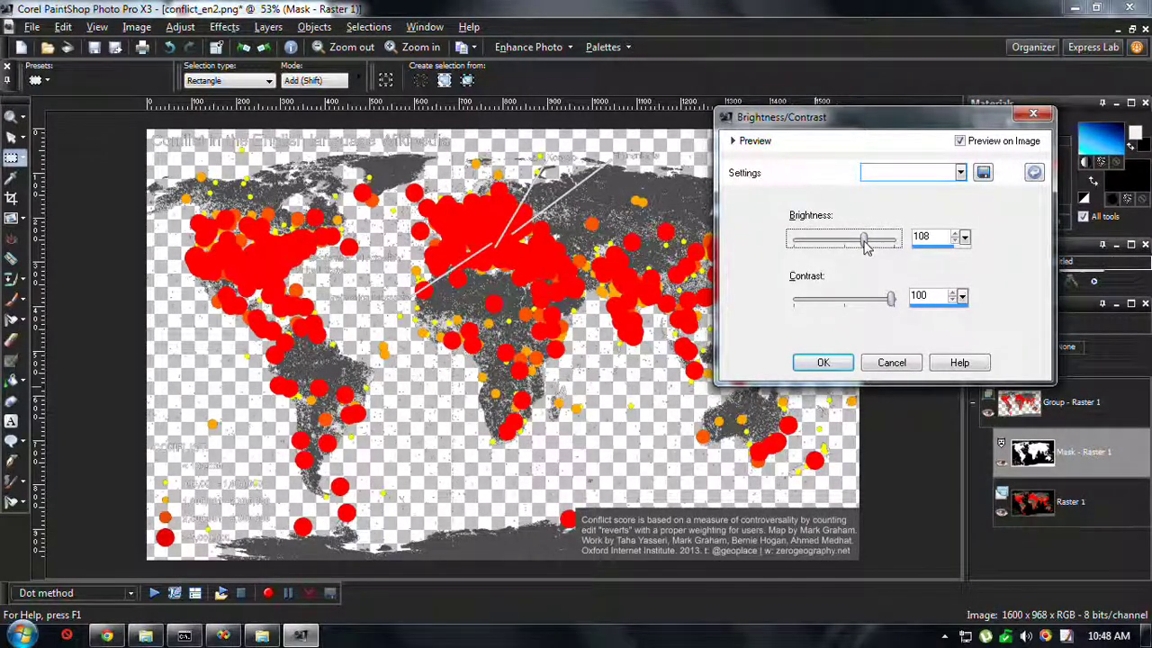
left_click_drag(867, 247, 872, 247)
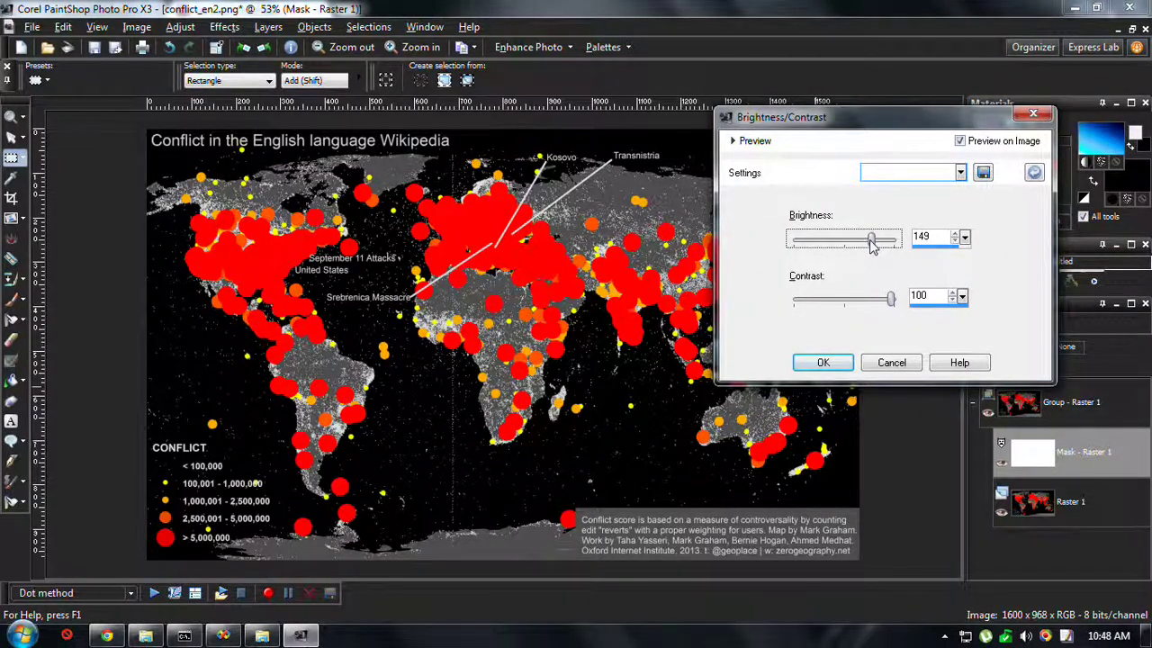
Step: Try mask brightness from -48 up through 34, 71 and 122 at full contrast, and bring it to 126
left_click_drag(871, 247, 837, 241)
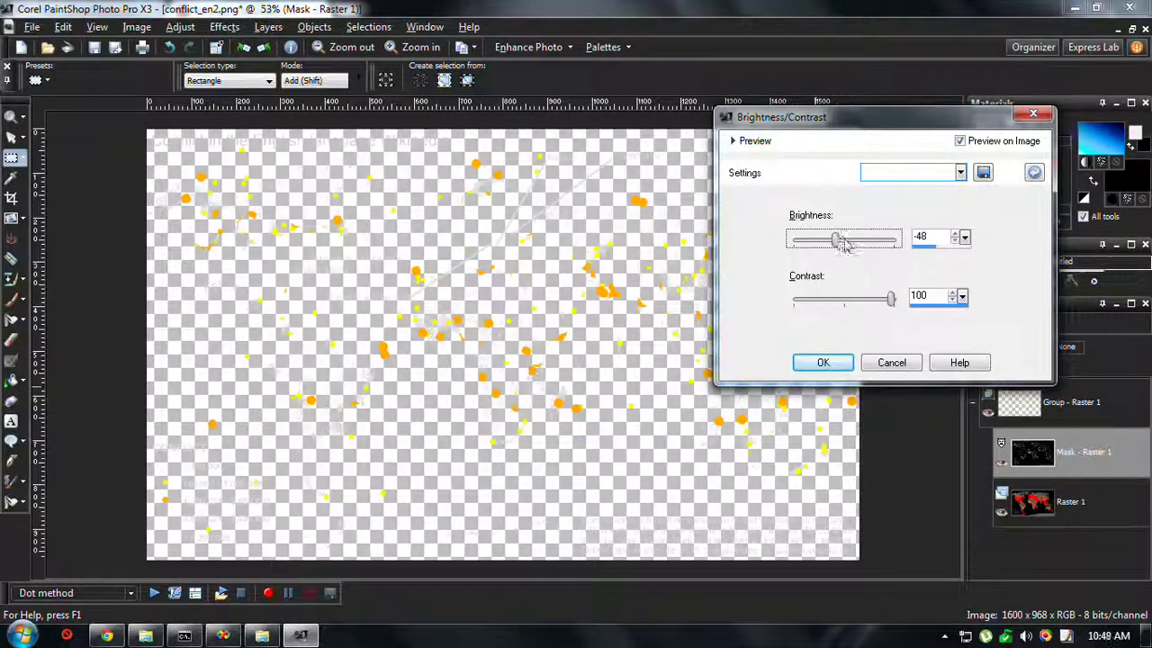
left_click_drag(839, 245, 853, 250)
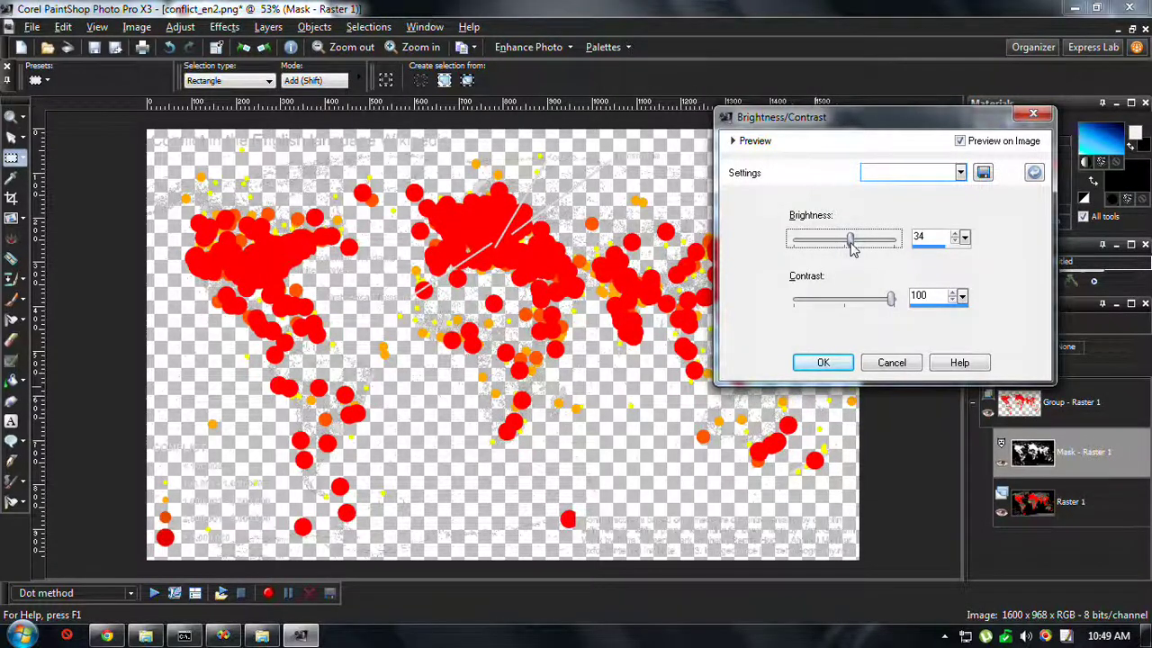
left_click_drag(853, 250, 856, 250)
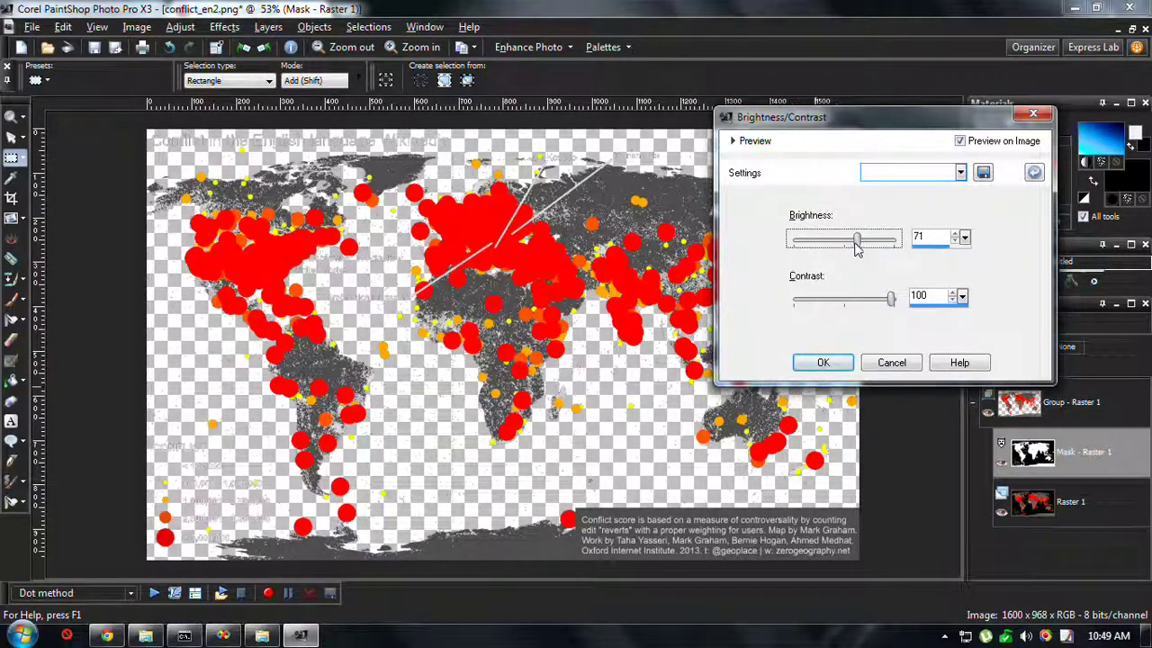
left_click_drag(856, 249, 861, 249)
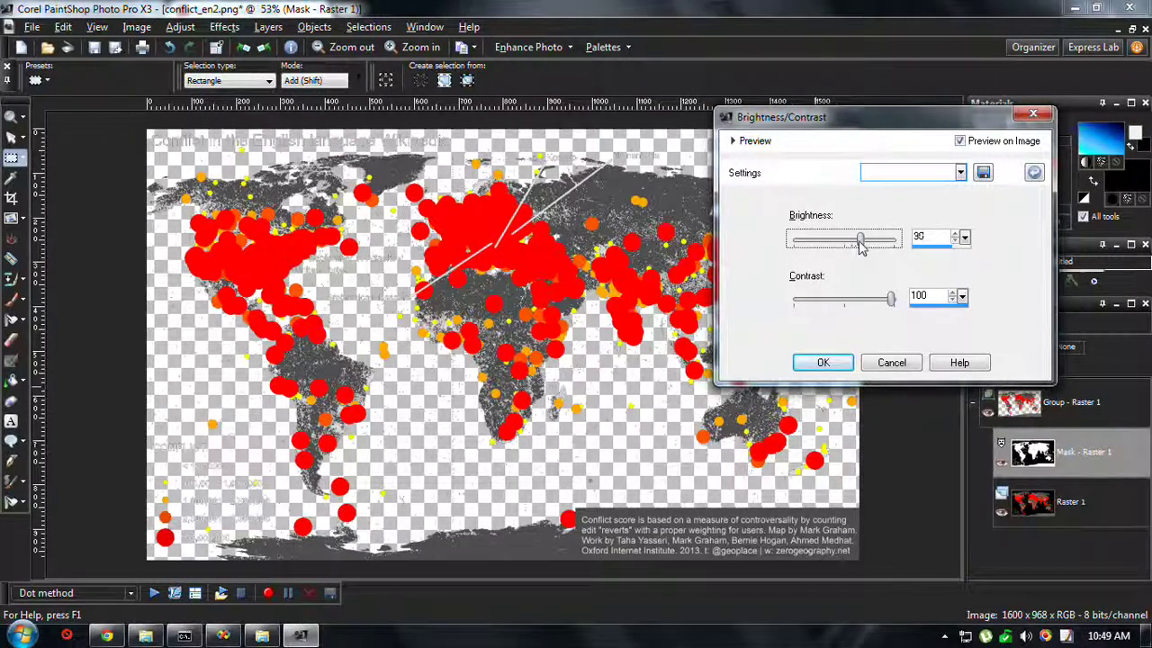
left_click_drag(862, 247, 865, 248)
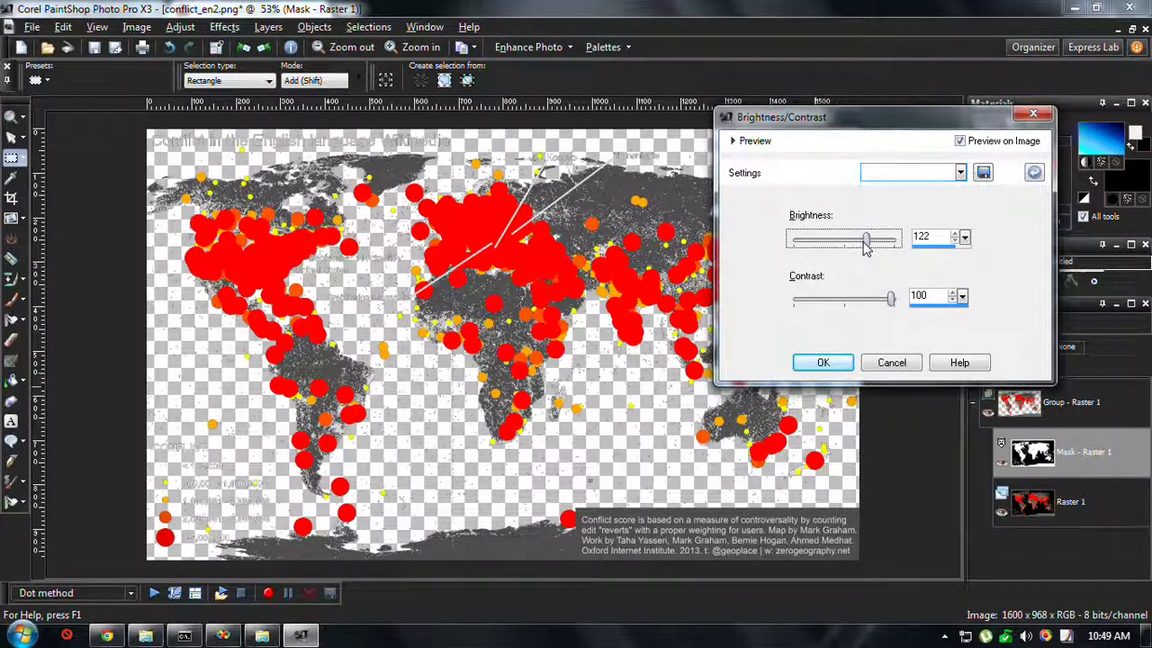
left_click_drag(867, 249, 870, 250)
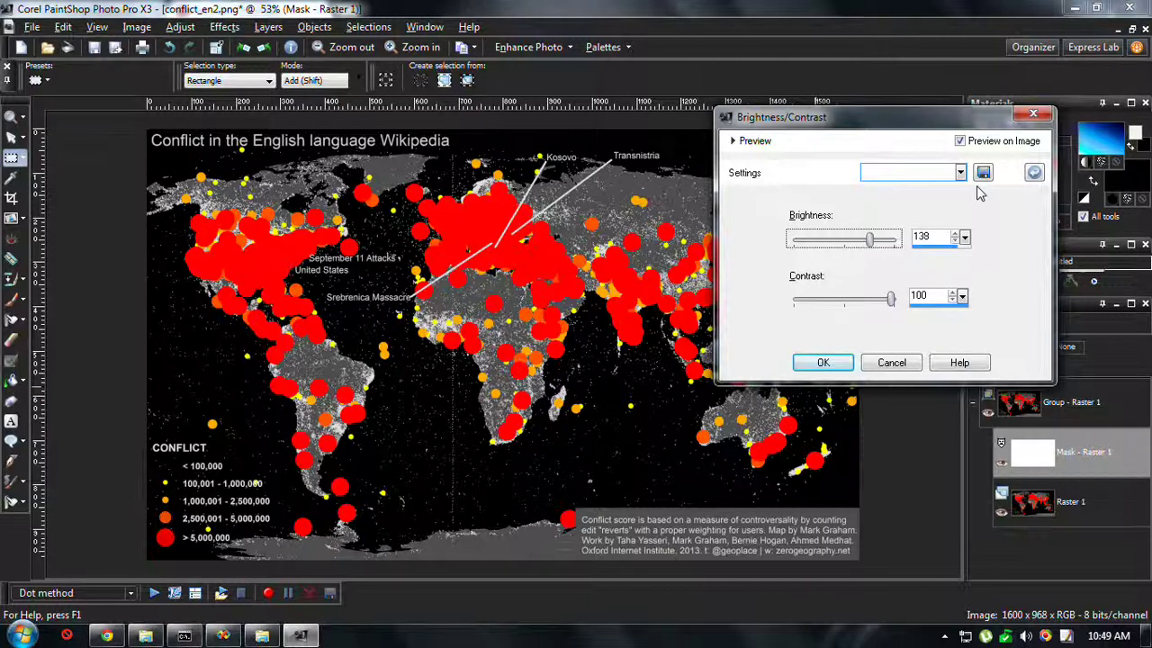
key("Left")
key("Left")
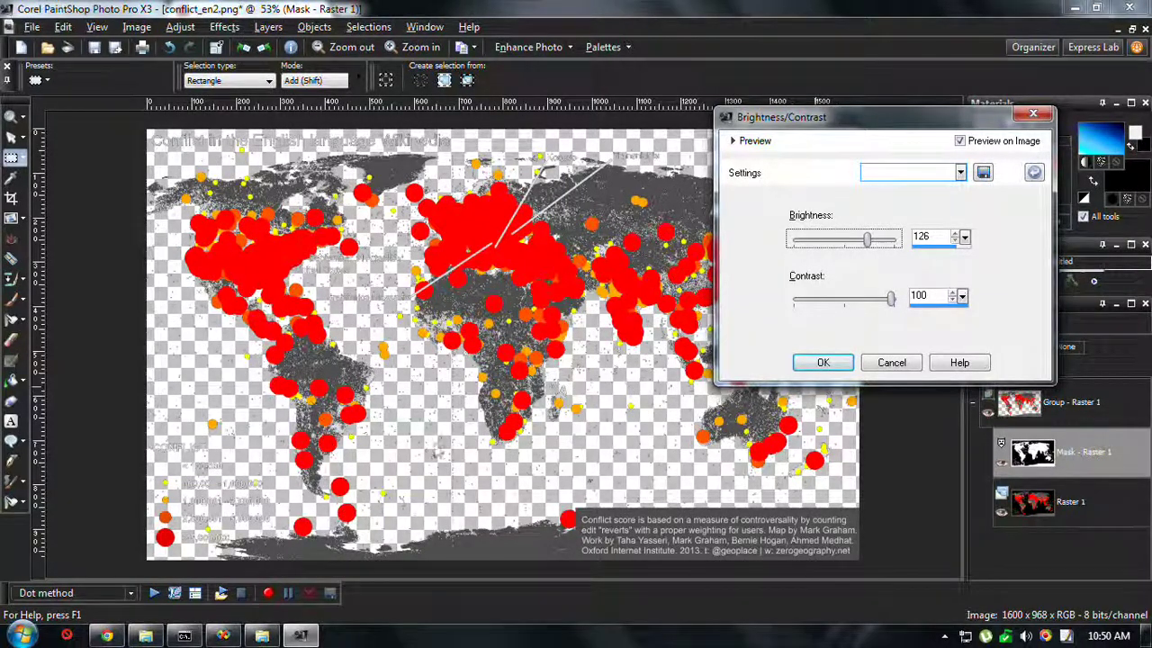
Step: Compare the map's cutout at brightness values of 103, 126 and 148
left_click_drag(867, 239, 861, 241)
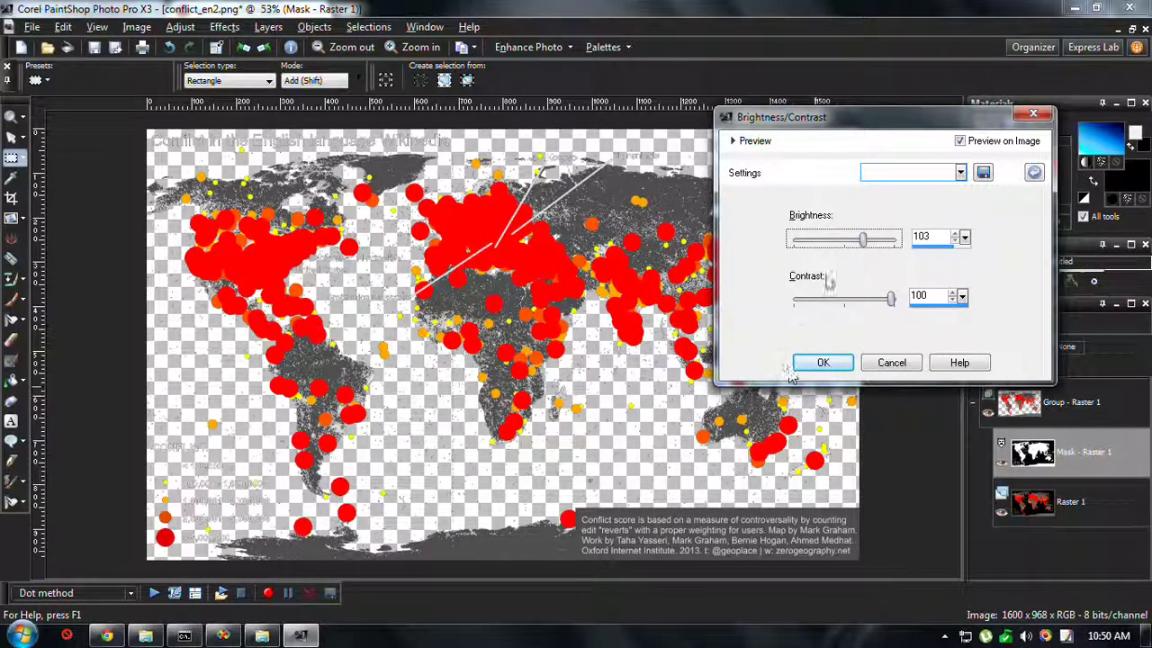
left_click_drag(862, 240, 868, 240)
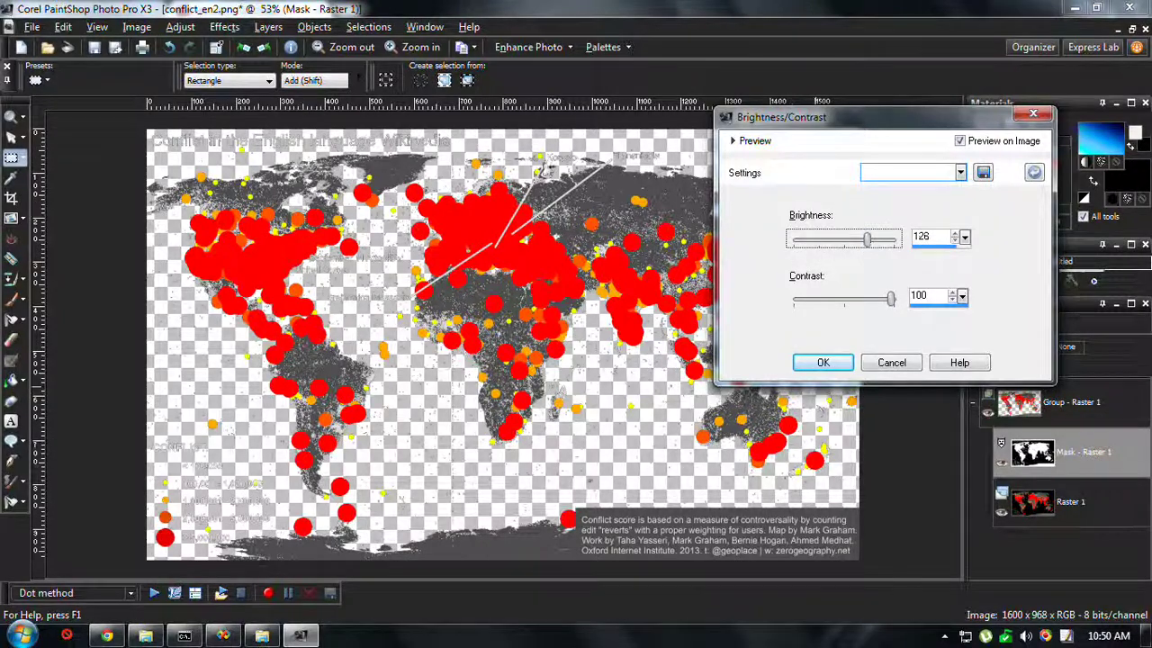
left_click(875, 243)
left_click(878, 249)
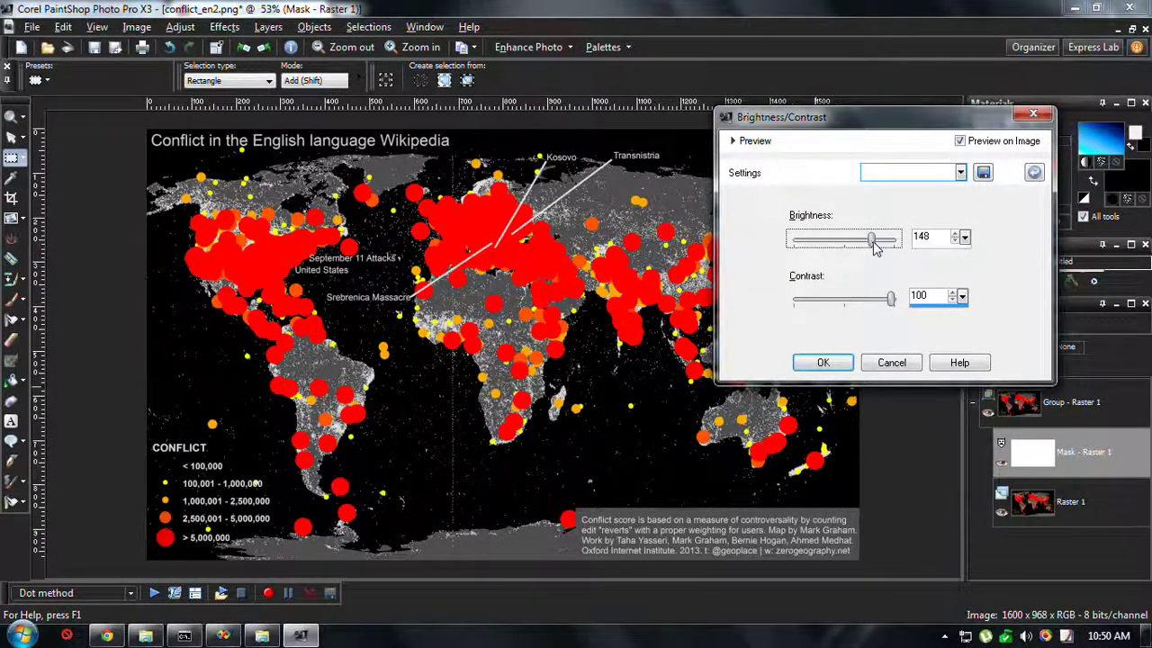
Step: Fine-tune the mask's brightness to 127 with contrast at 100 and apply the adjustment
left_click_drag(874, 245, 873, 245)
left_click_drag(873, 247, 874, 247)
left_click_drag(874, 246, 874, 248)
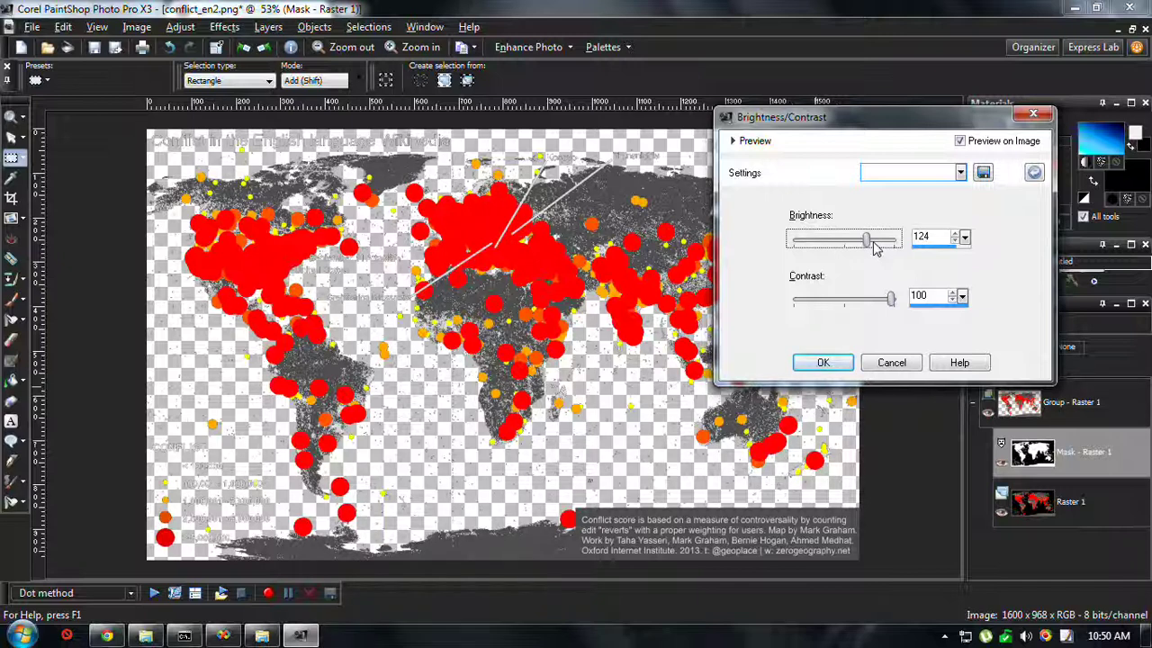
left_click_drag(874, 247, 875, 247)
left_click_drag(874, 247, 874, 247)
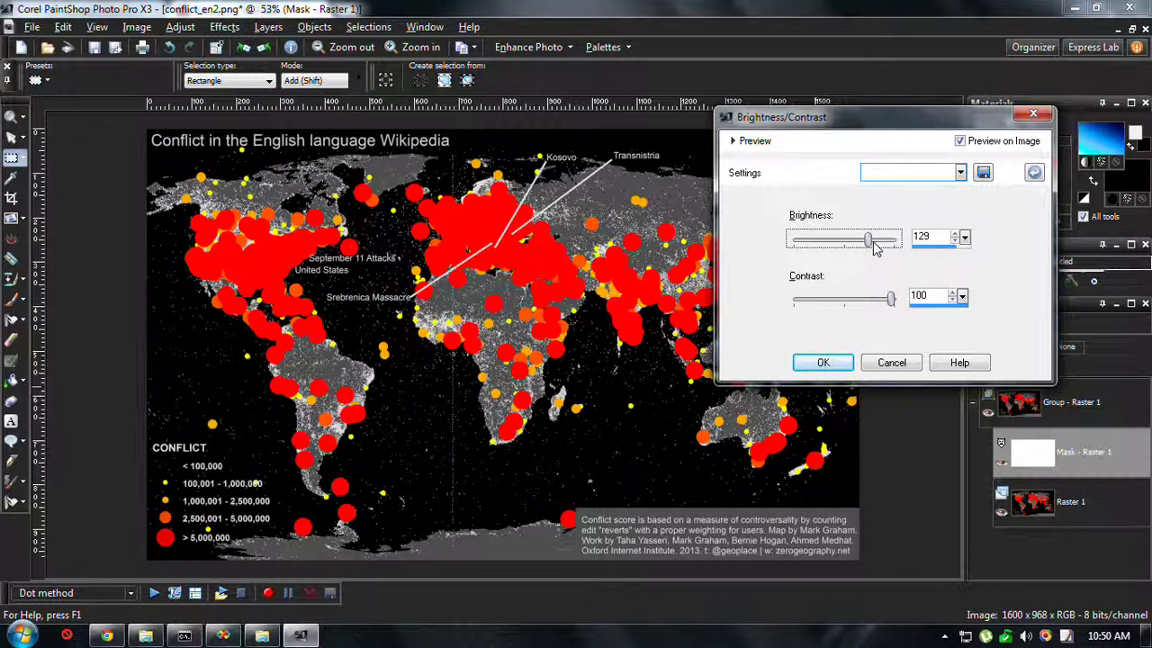
key("Left")
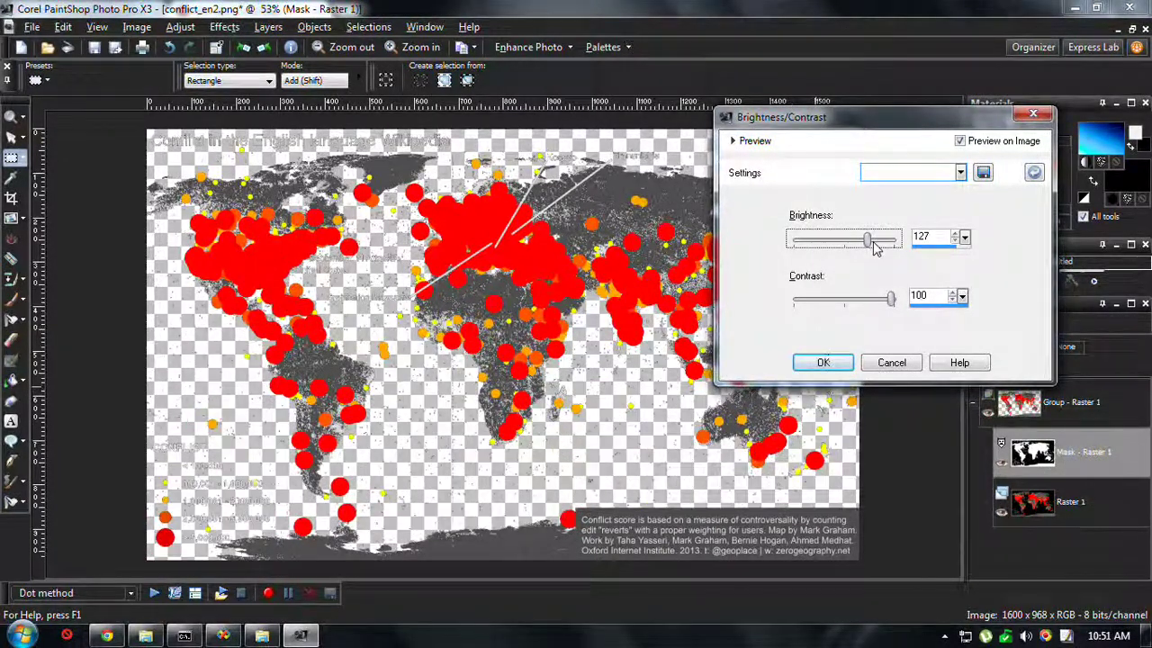
left_click(819, 361)
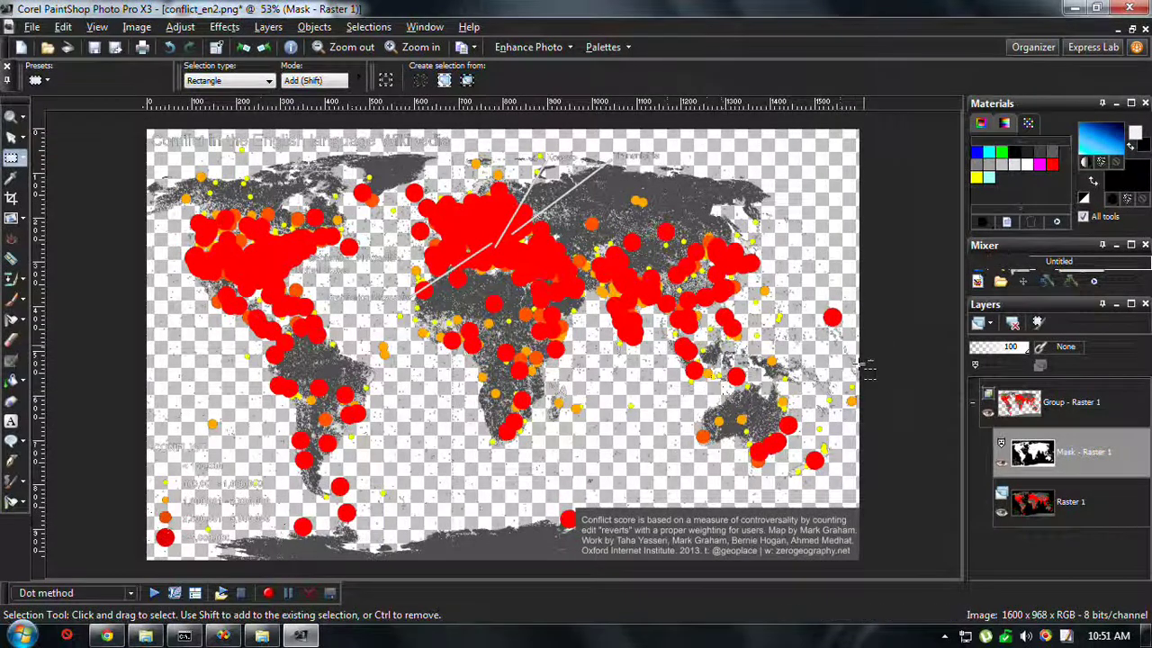
Step: Merge the Group - Raster 1 layer group into a single layer
mouse_move(1084, 428)
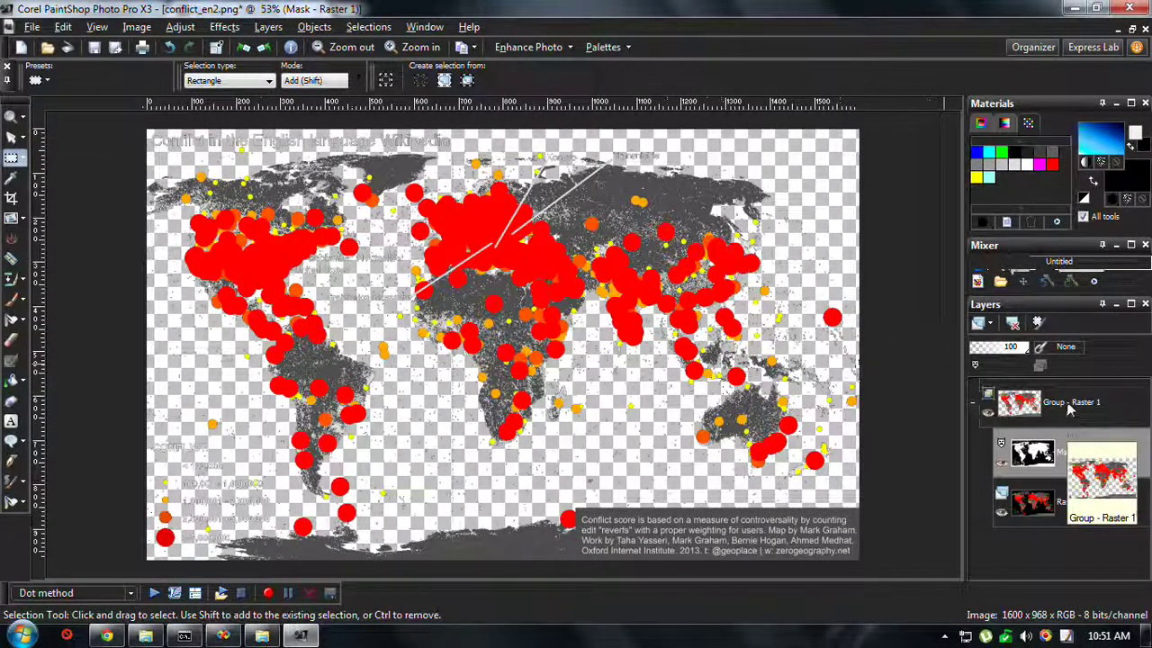
right_click(1069, 409)
mouse_move(1048, 317)
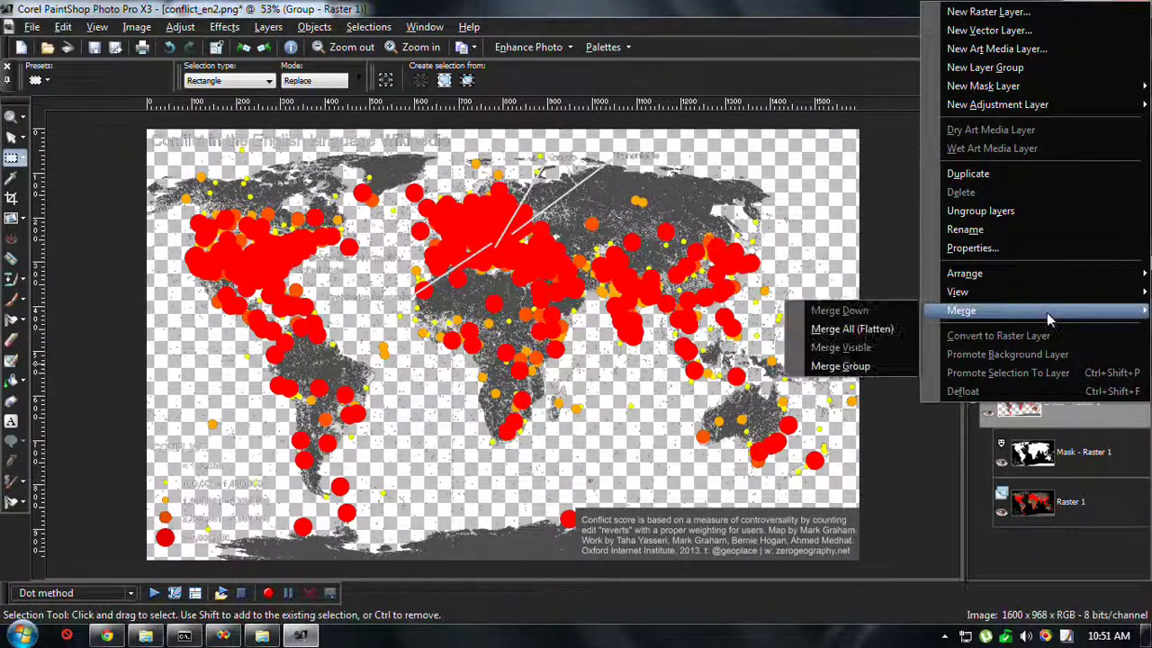
left_click(886, 365)
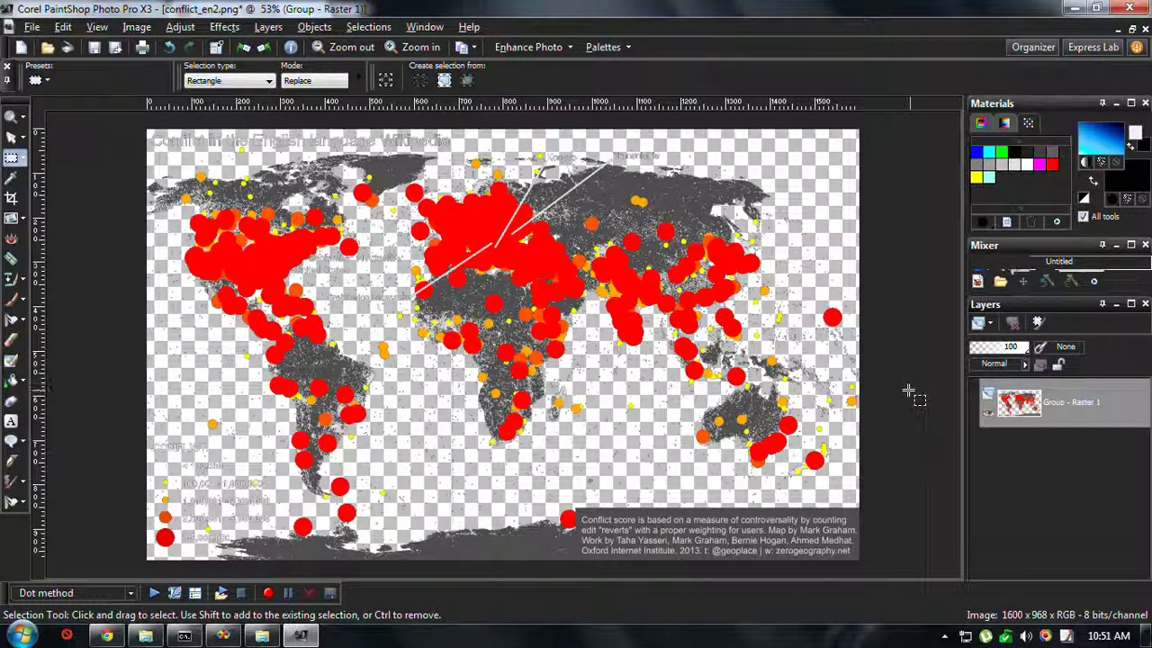
Step: Add a new raster layer named Raster 1 with default settings and move the Group - Raster 1 map layer above it
right_click(1034, 467)
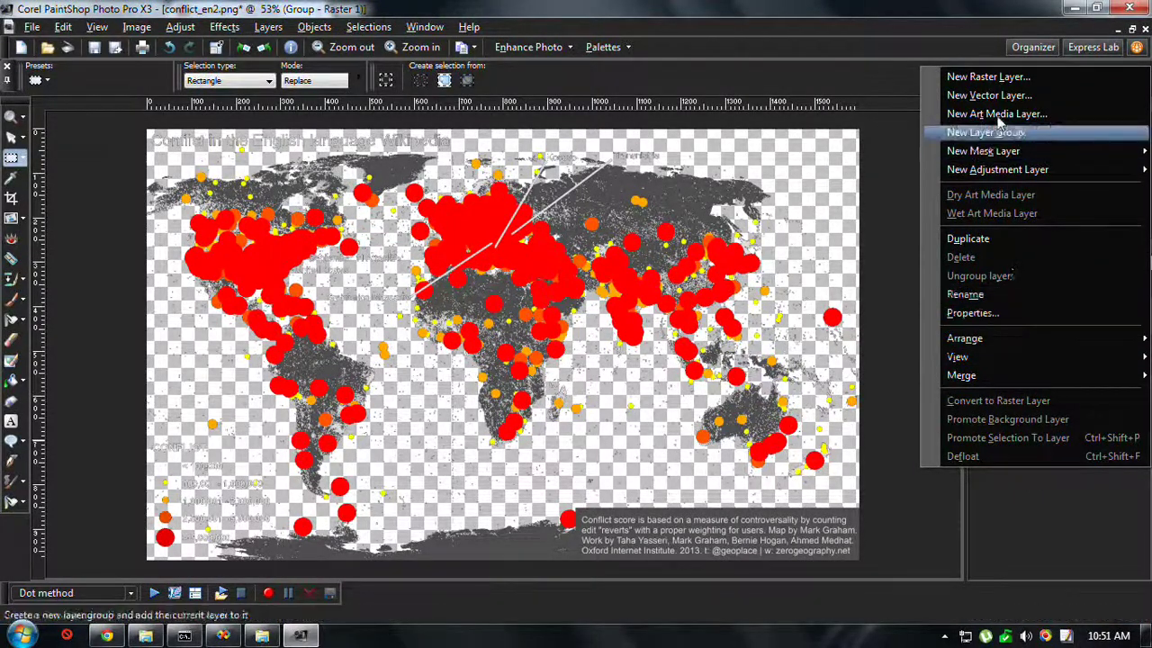
left_click(1011, 80)
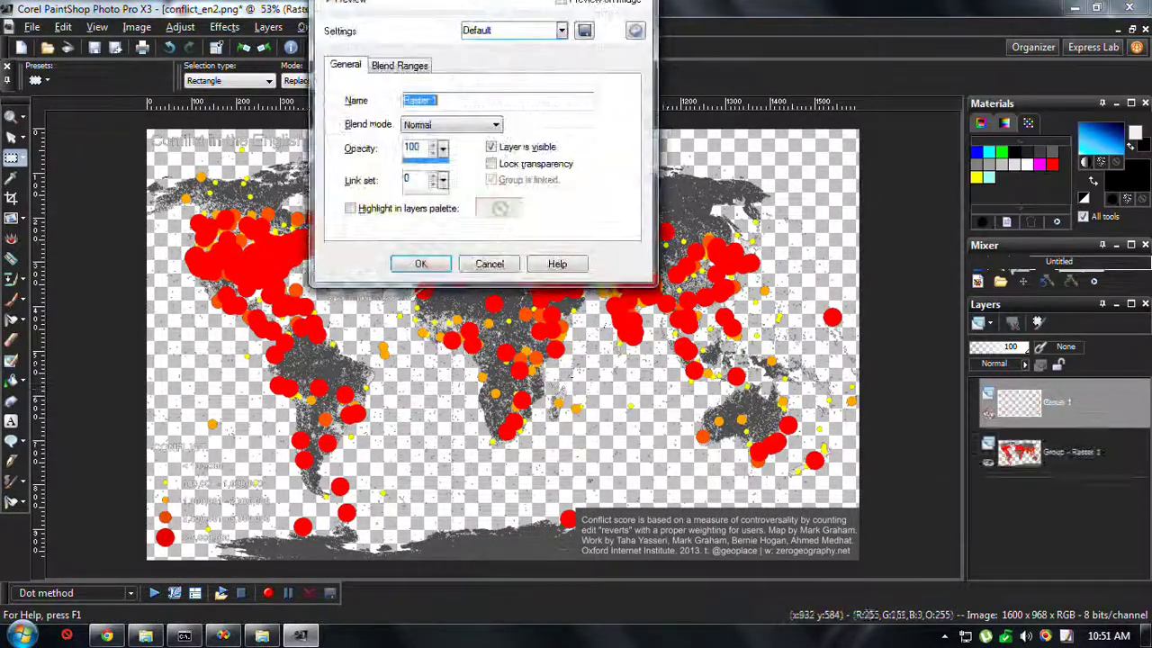
left_click(420, 266)
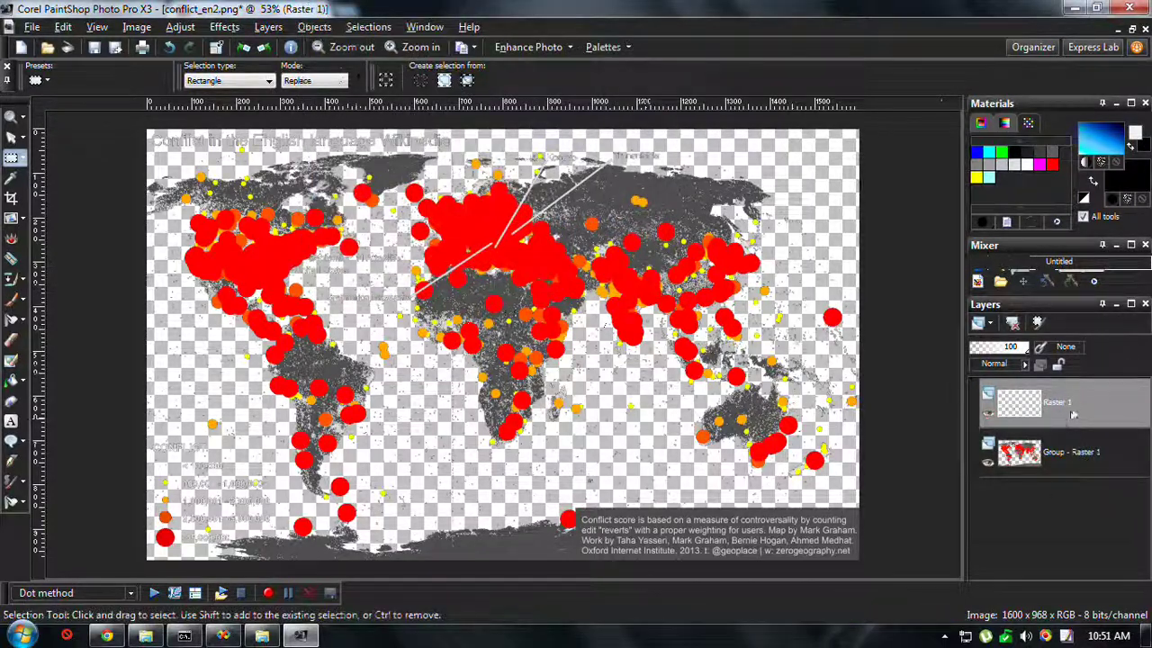
left_click_drag(1068, 457, 1066, 403)
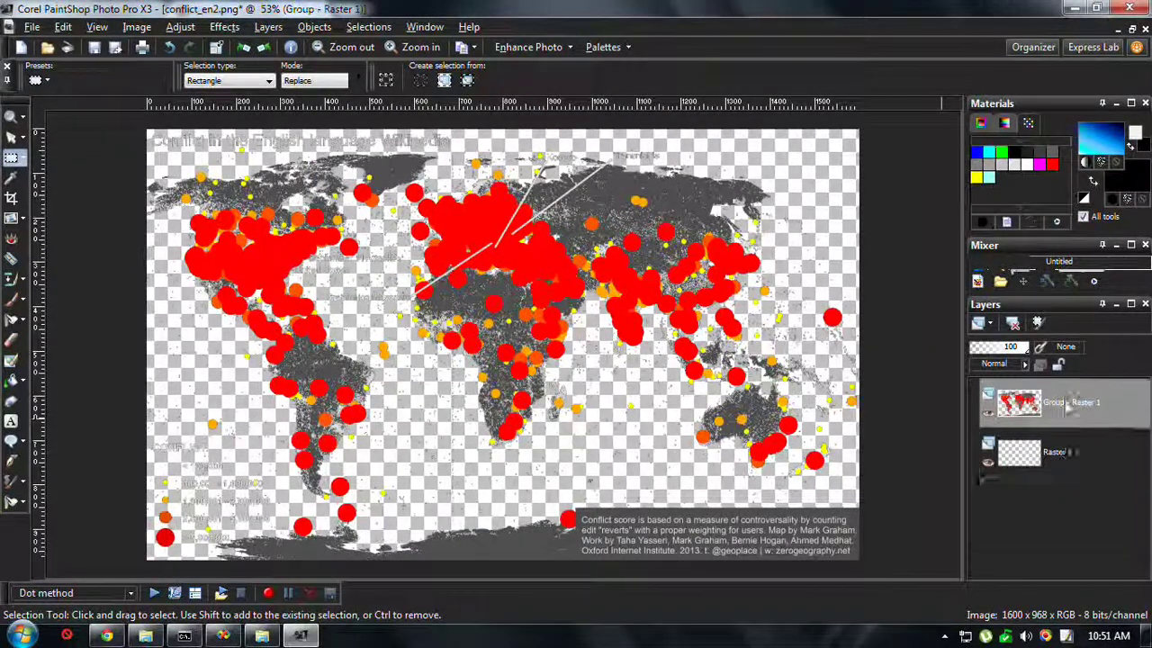
Step: Hide the map layer, flood-fill the empty Raster 1 layer with the blue gradient, and show the map layer again
left_click(987, 411)
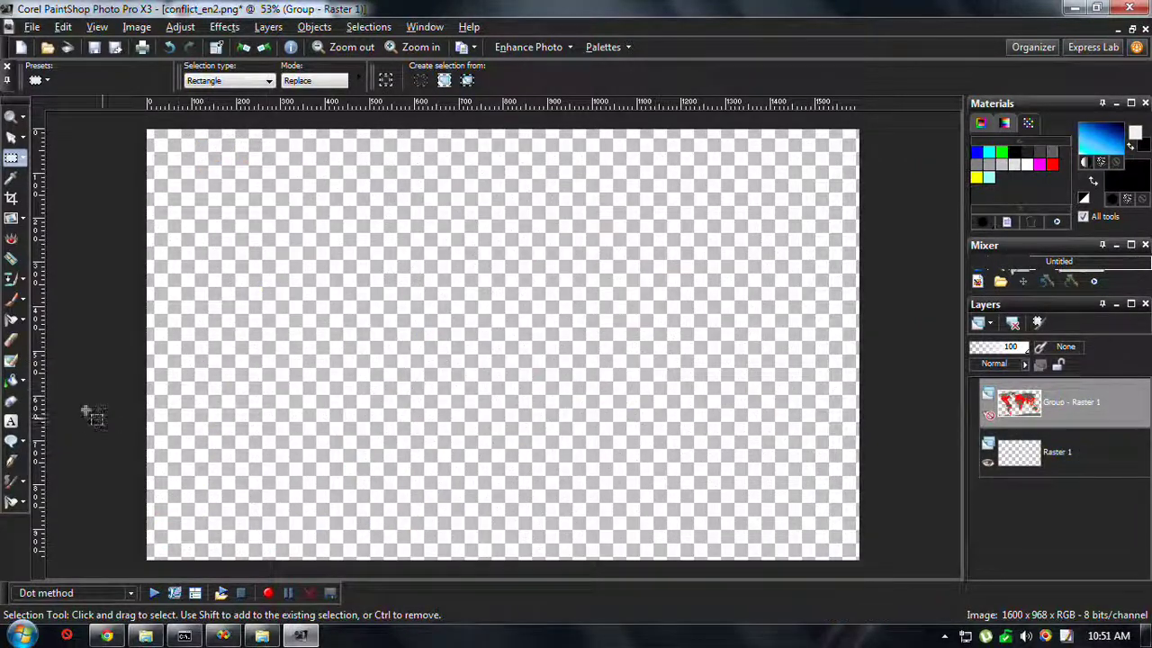
left_click(13, 382)
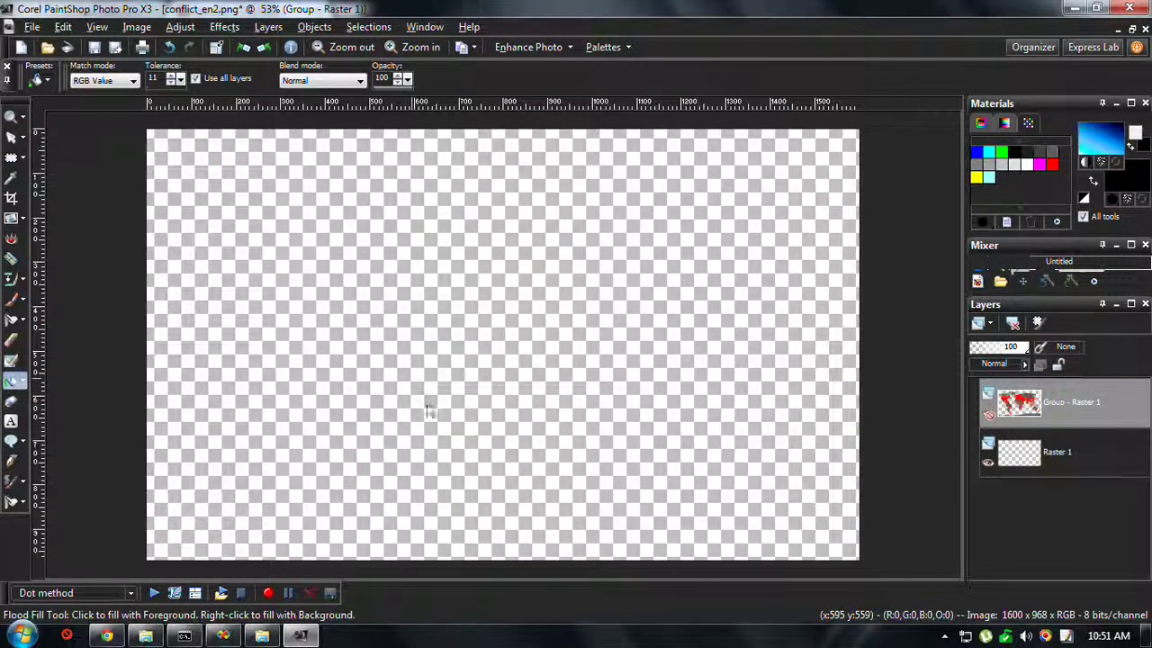
left_click(633, 451)
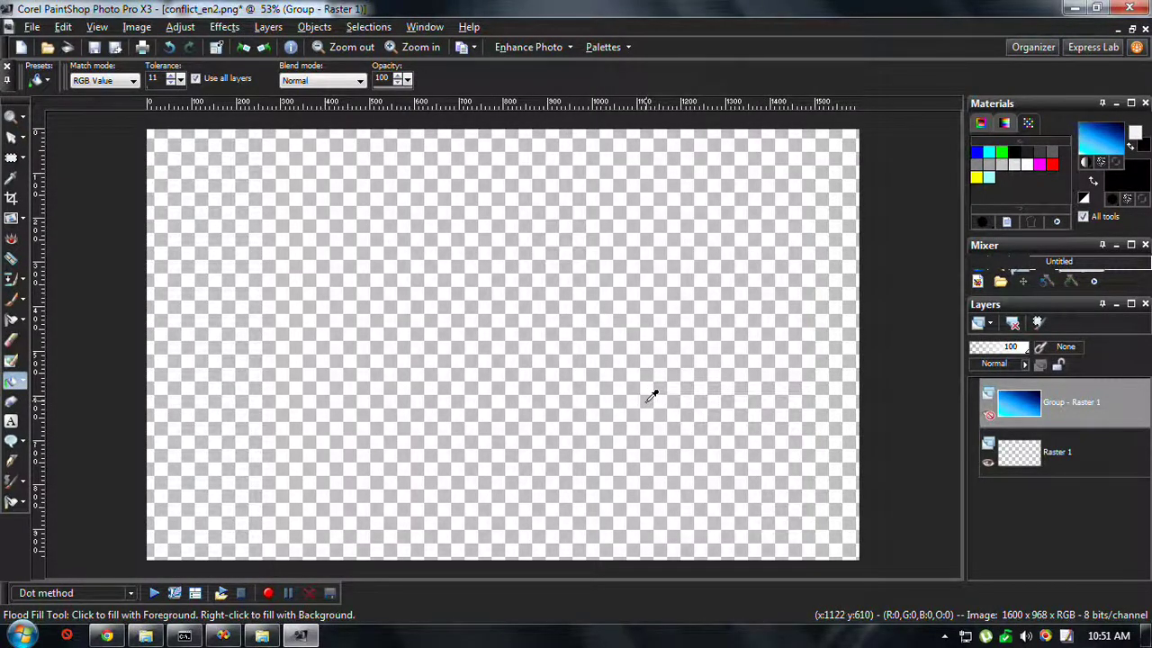
key("ctrl+z")
left_click(1057, 460)
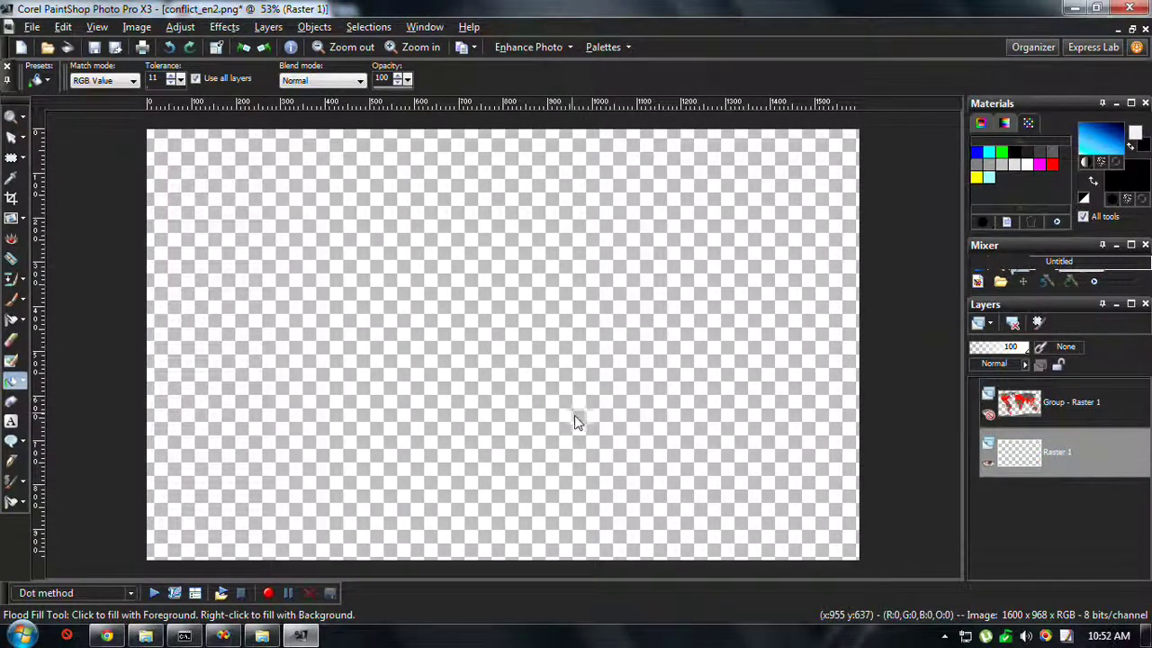
left_click(576, 418)
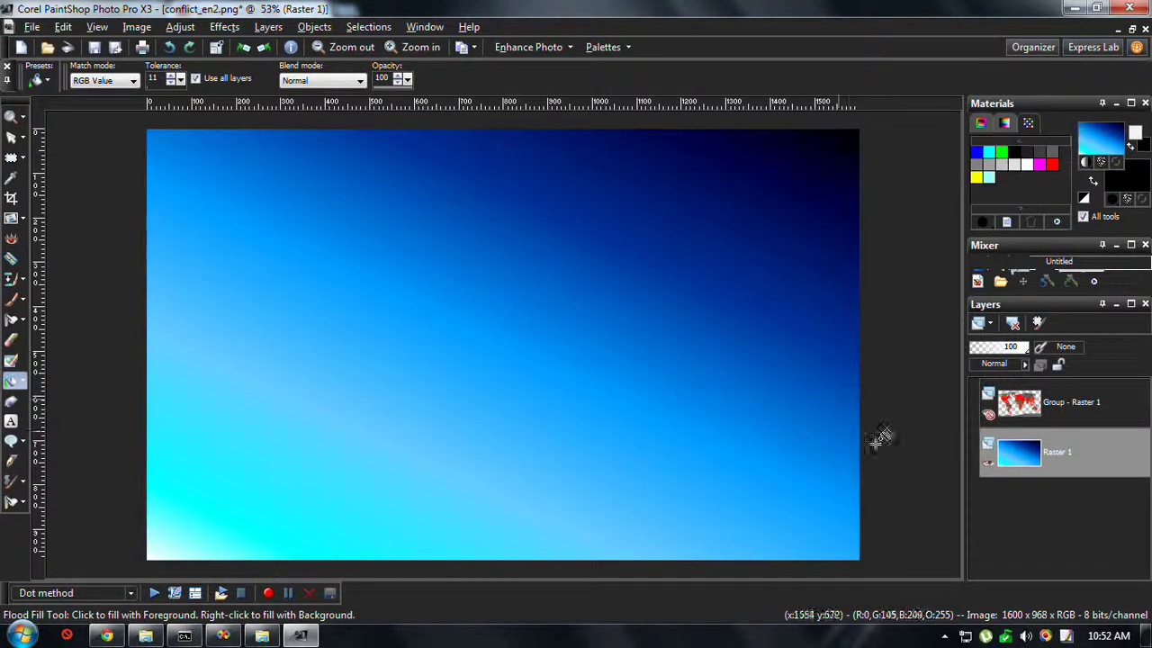
left_click(989, 415)
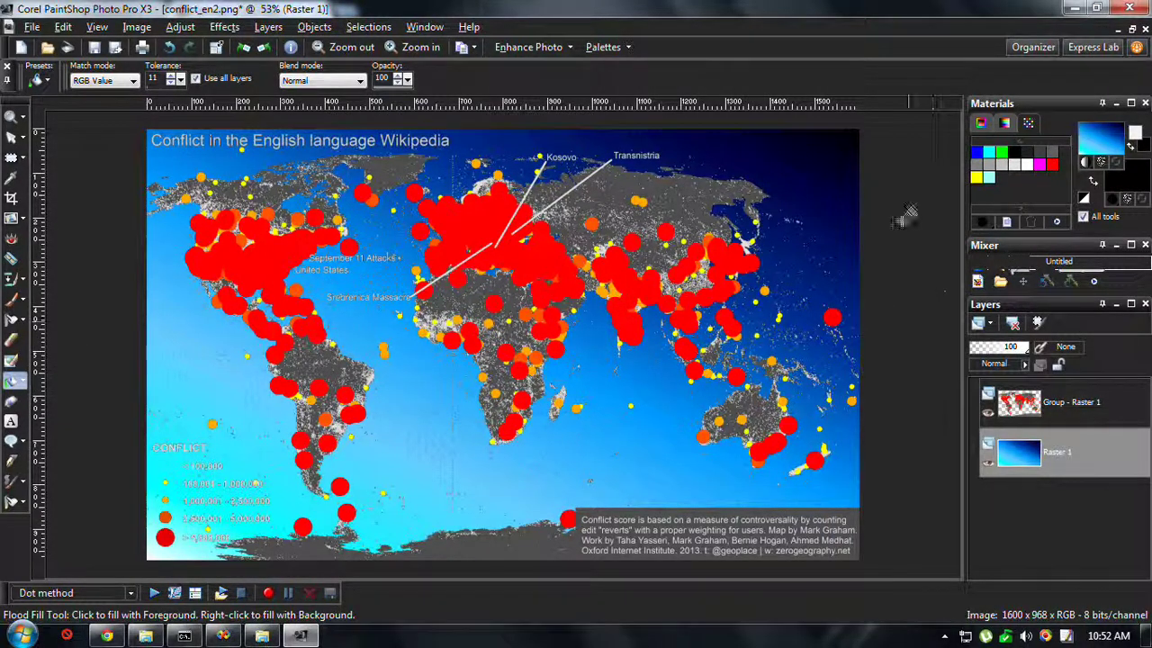
double_click(809, 54)
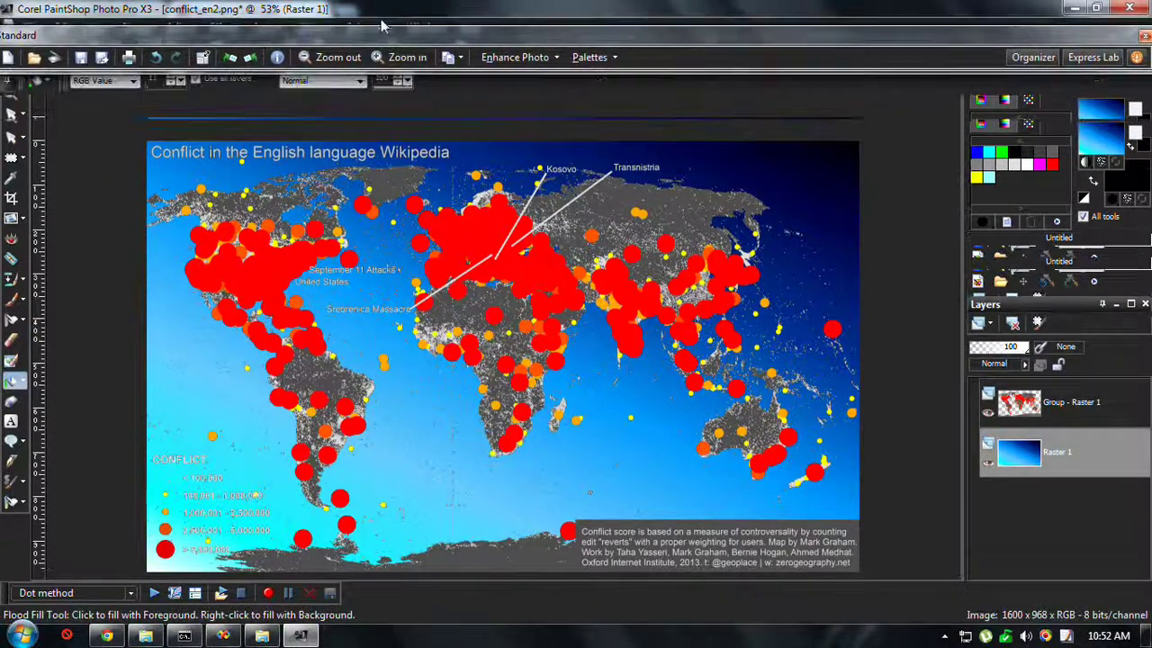
double_click(403, 25)
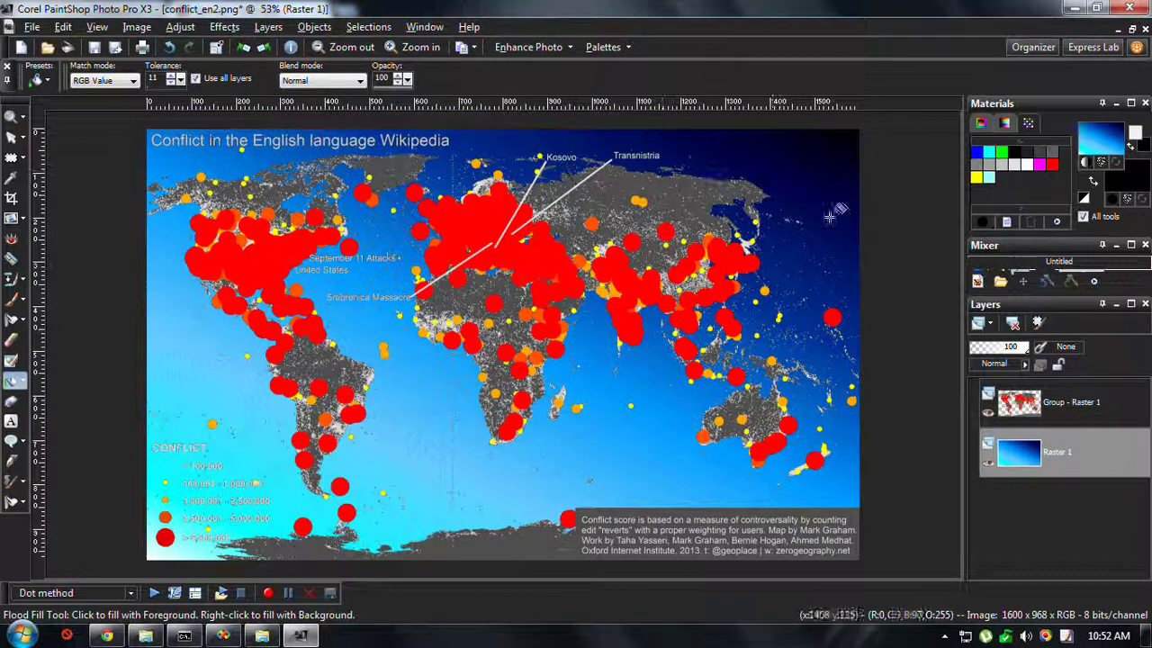
Step: Examine the cutout's edges and the ocean areas around South America, Africa and Asia for leftover specks against the gradient
scroll(932, 342, "up", 1)
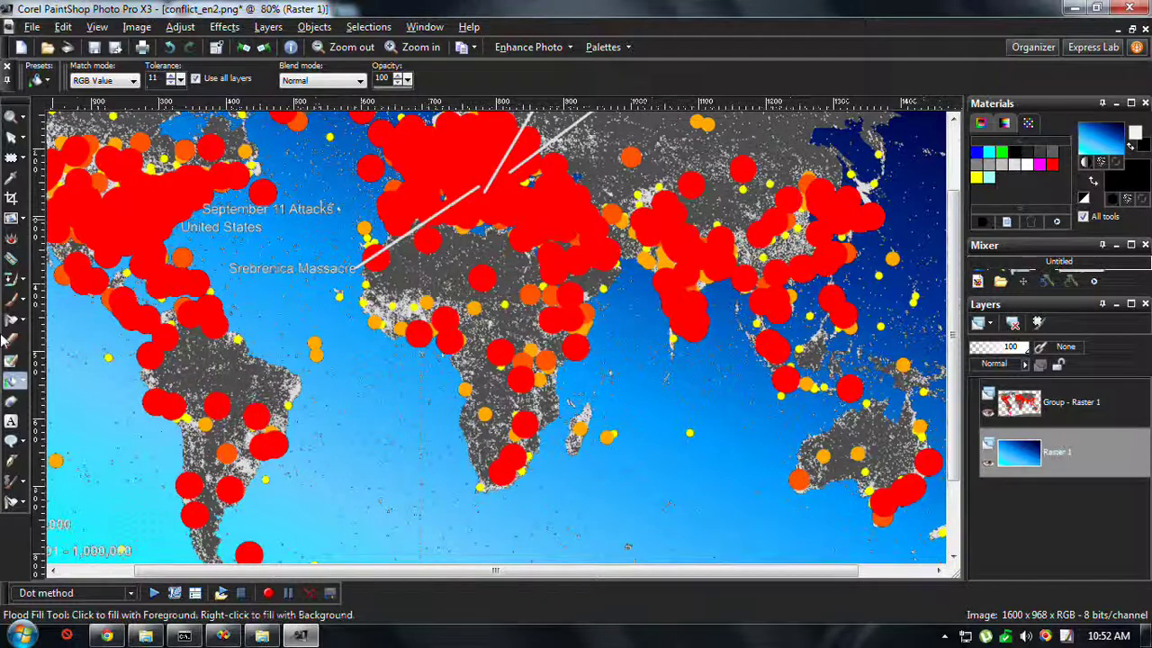
left_click(20, 158)
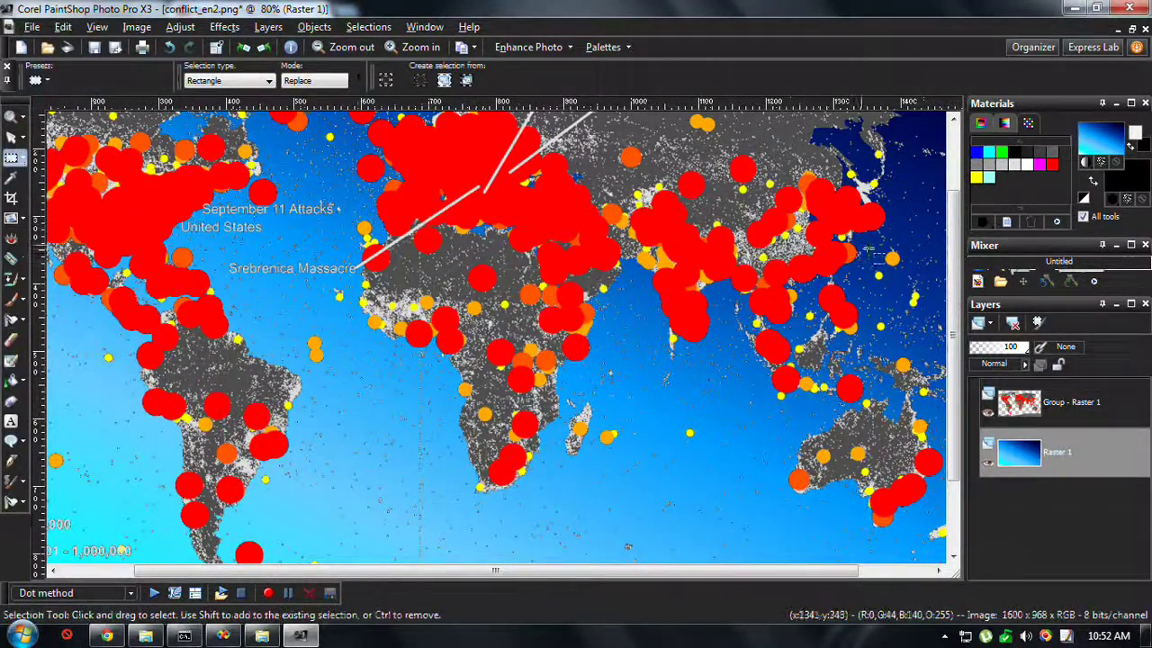
scroll(868, 250, "down", 1)
scroll(866, 230, "up", 1)
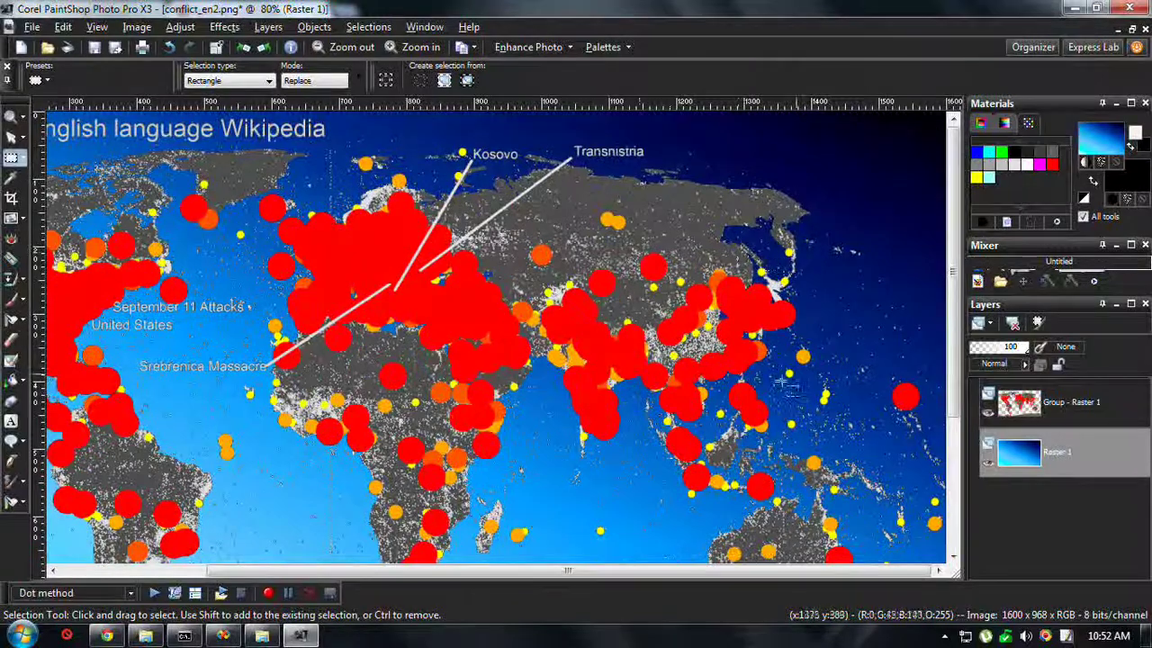
scroll(622, 398, "up", 1)
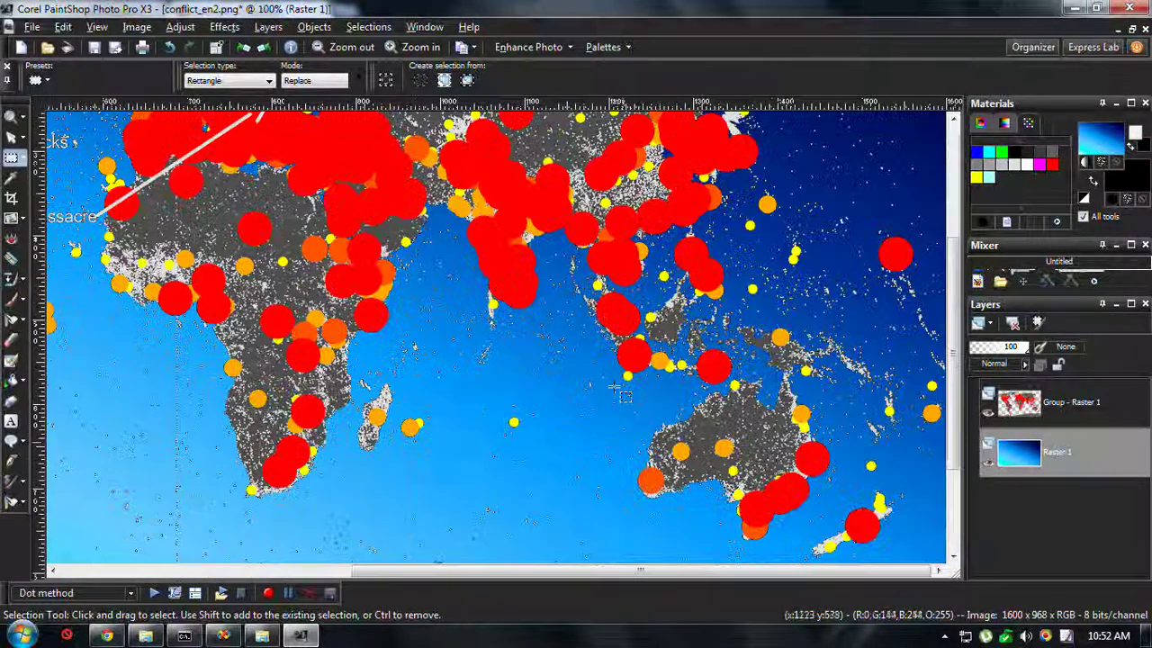
scroll(803, 274, "up", 1)
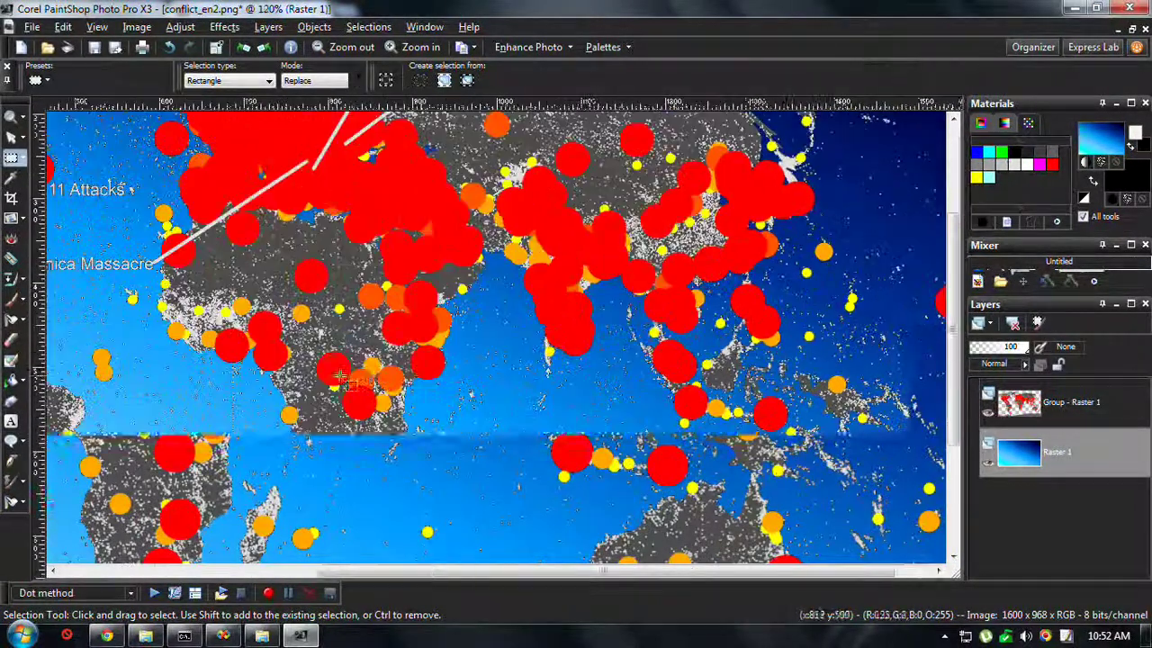
scroll(340, 376, "down", 2)
scroll(578, 425, "up", 2)
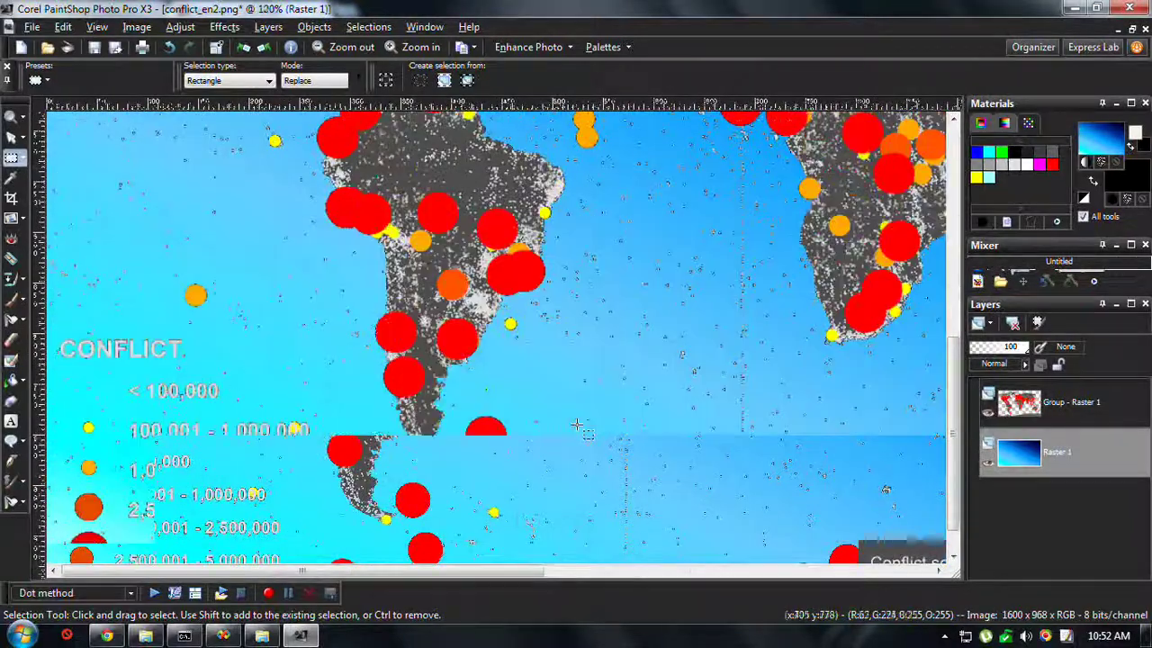
scroll(578, 424, "down", 2)
scroll(702, 383, "up", 2)
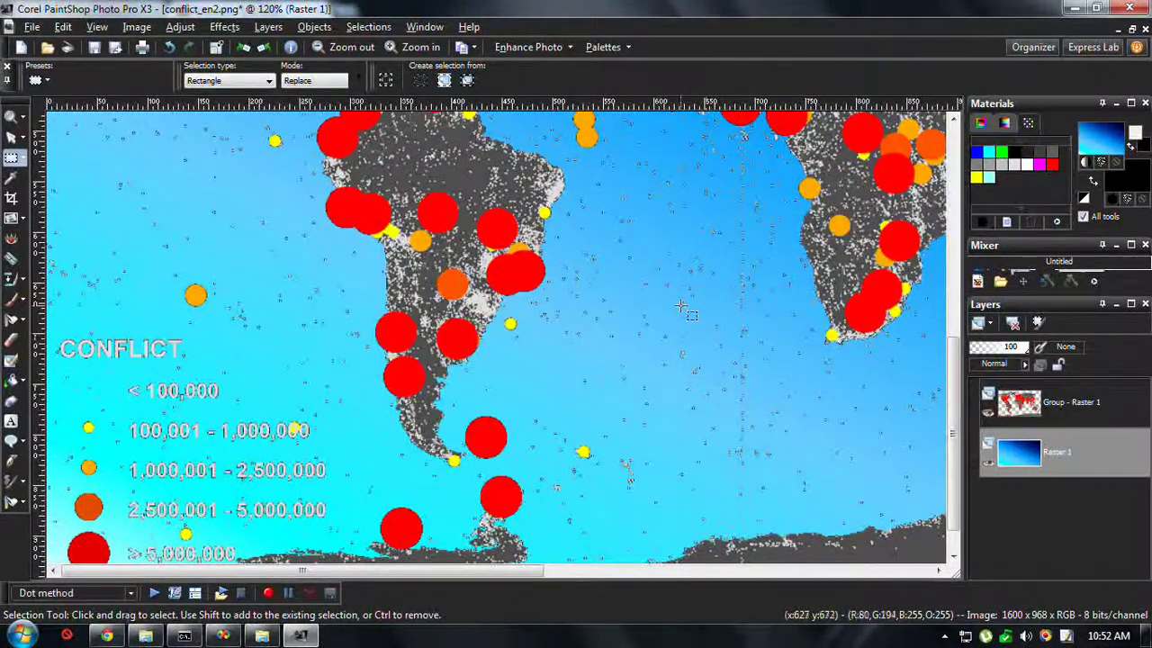
scroll(733, 282, "up", 1)
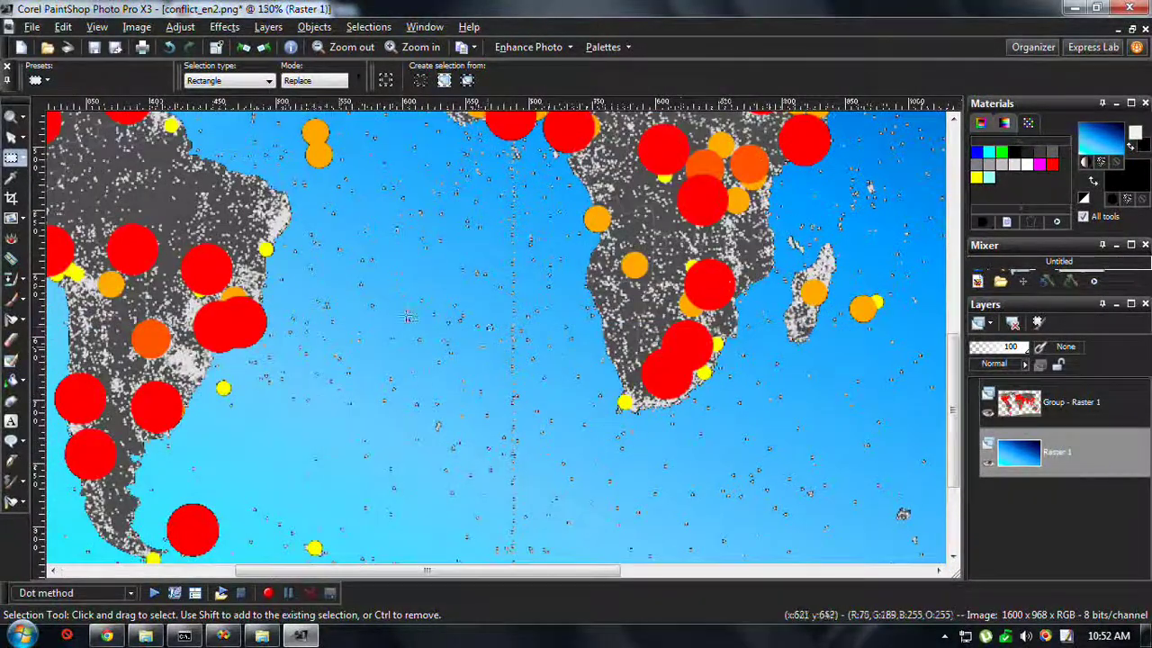
scroll(429, 329, "up", 2)
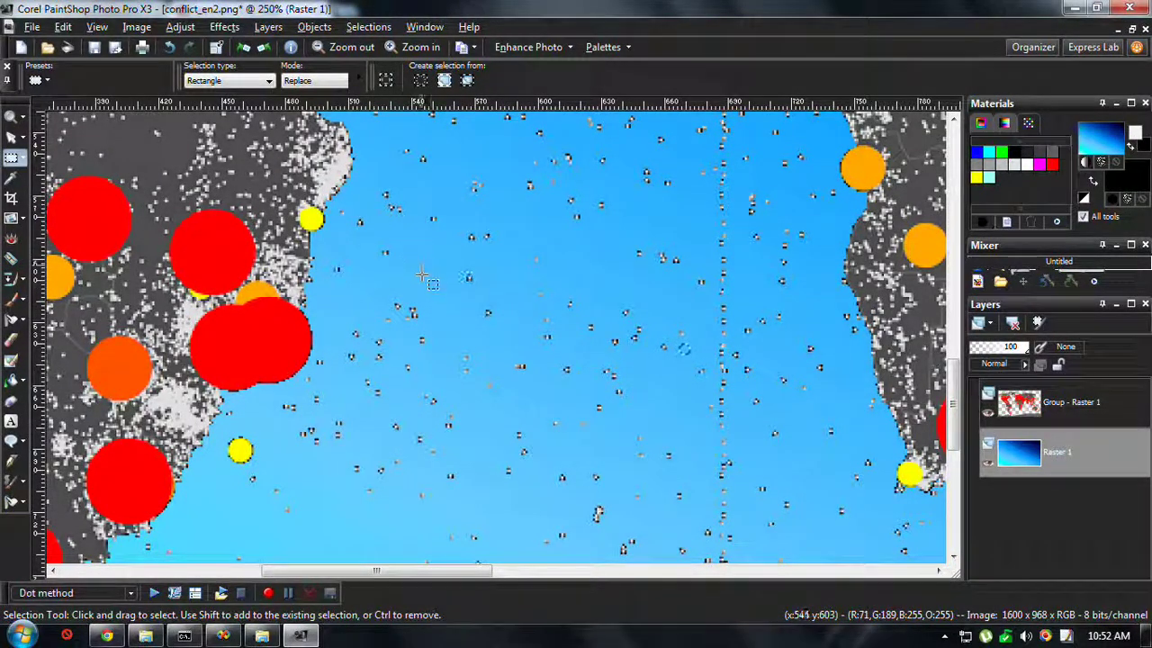
scroll(447, 295, "down", 2)
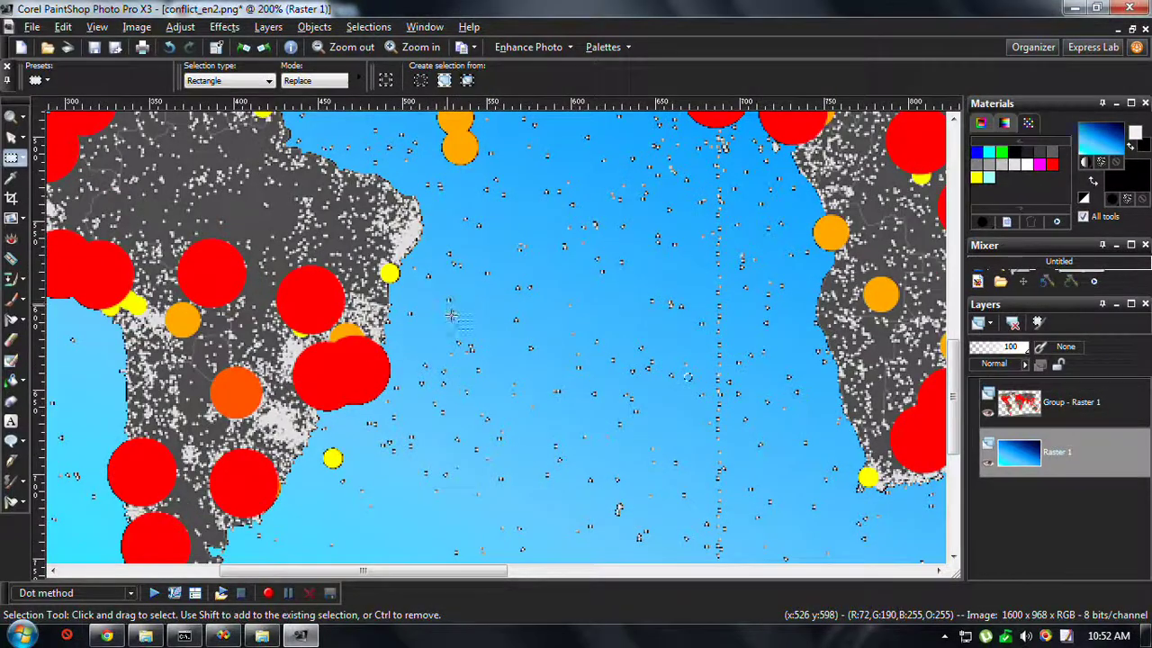
scroll(582, 387, "down", 3)
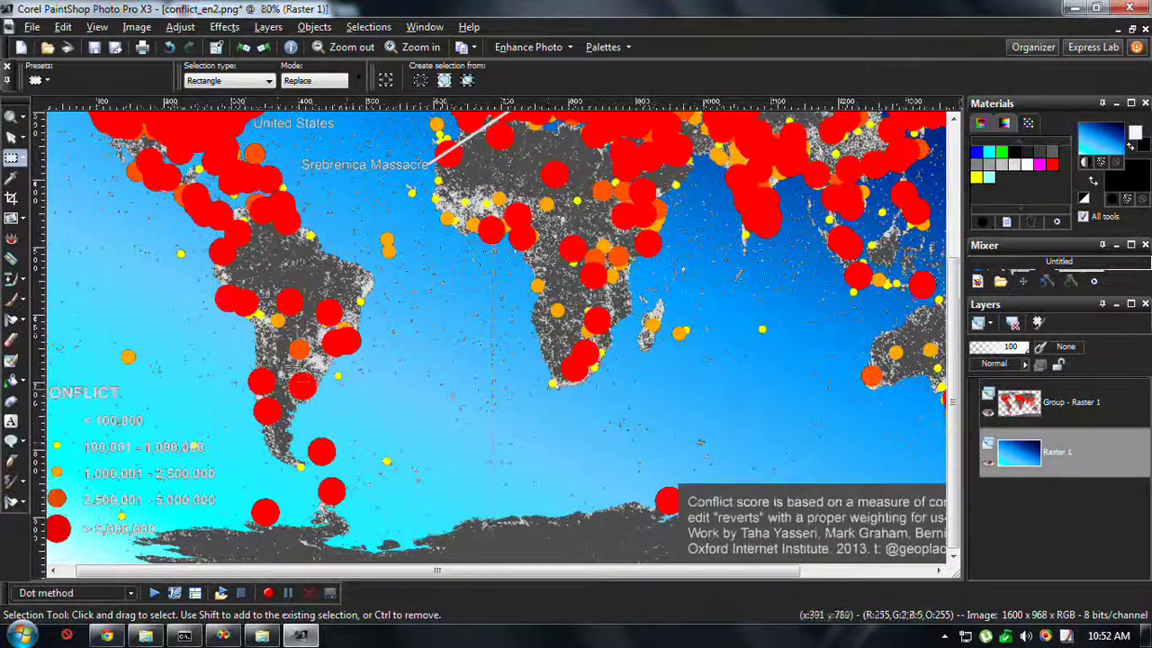
scroll(292, 368, "up", 2)
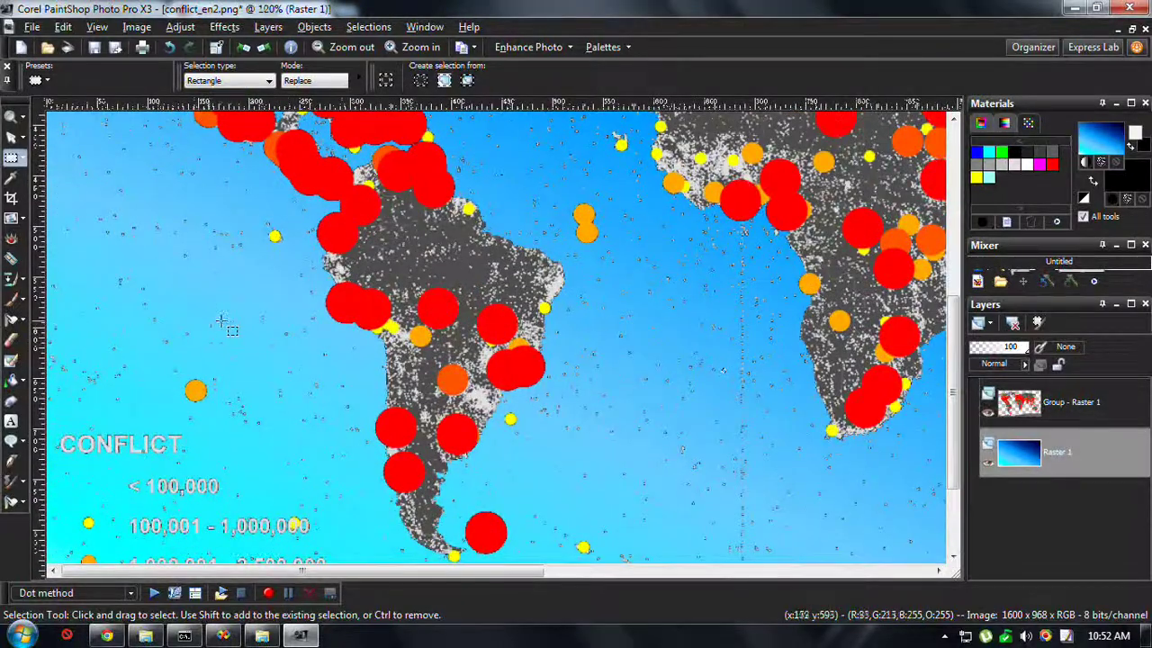
scroll(223, 325, "up", 3)
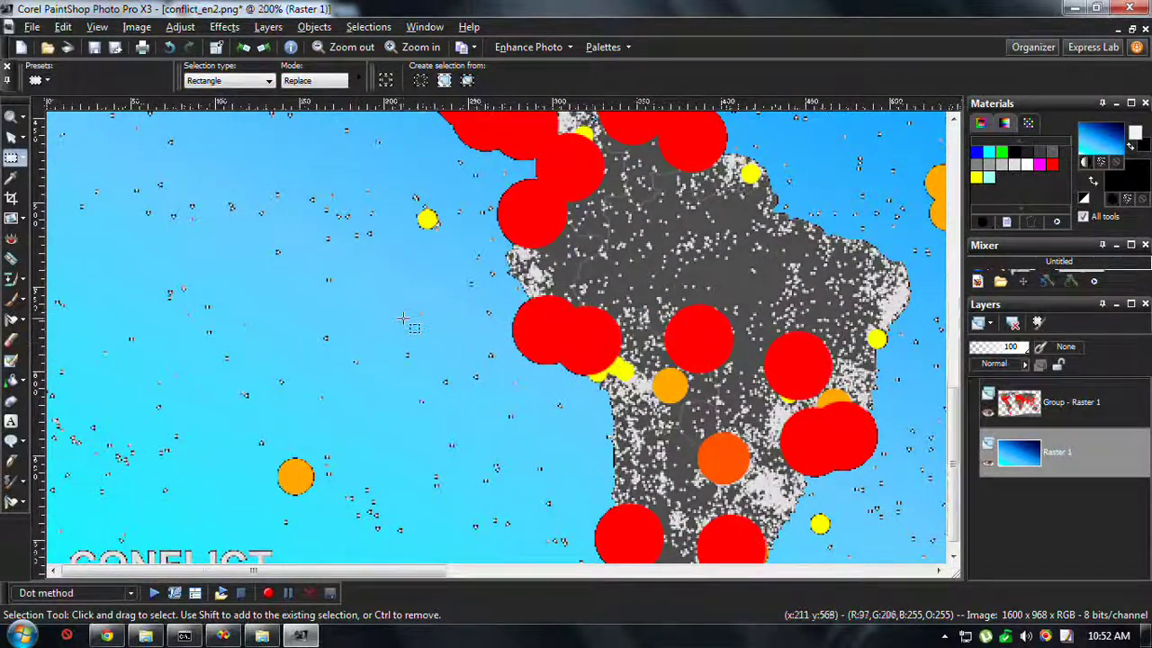
scroll(403, 317, "down", 3)
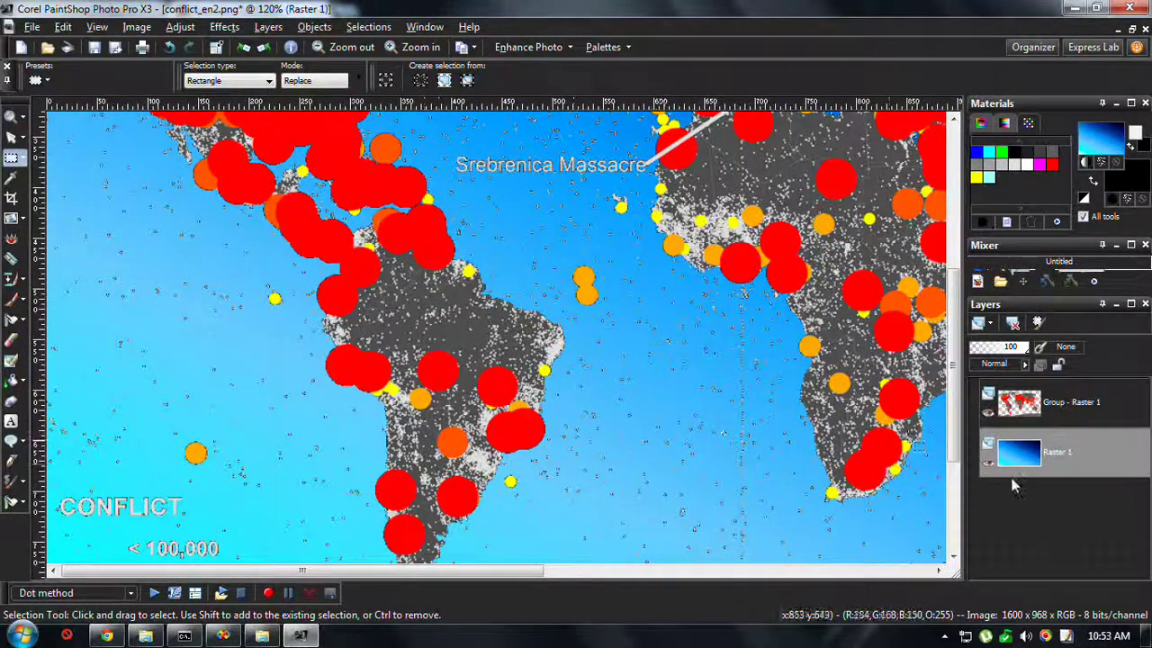
Step: Hide the gradient-filled Raster 1 layer and switch to the Magic Wand selection tool
left_click(988, 462)
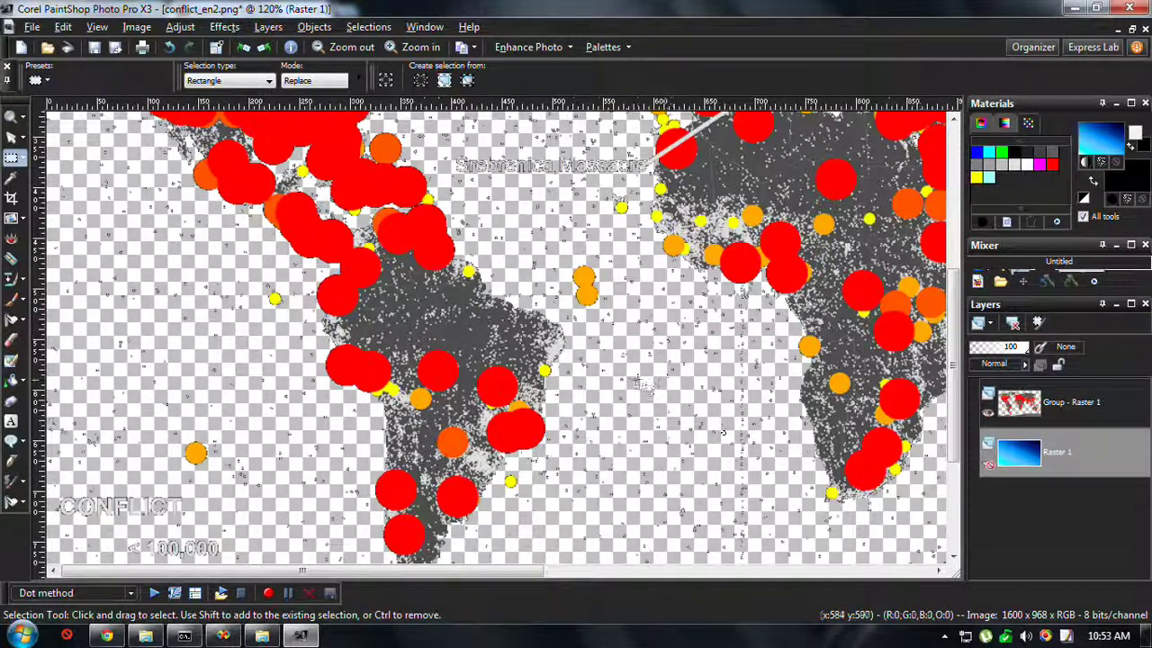
left_click(18, 160)
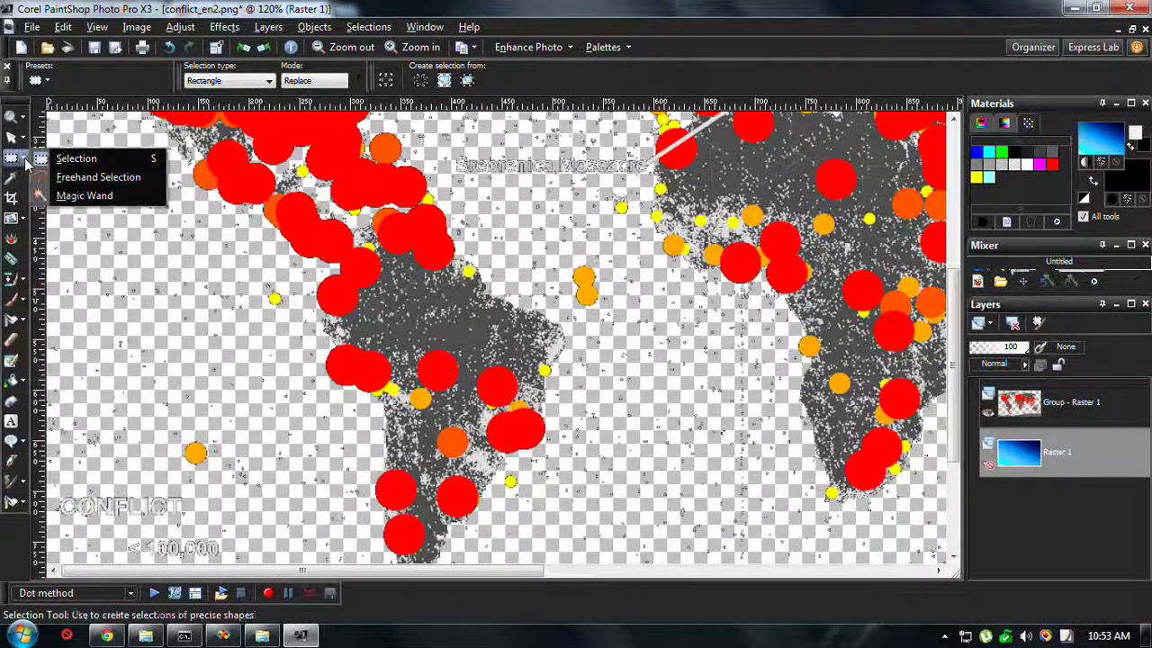
left_click(78, 195)
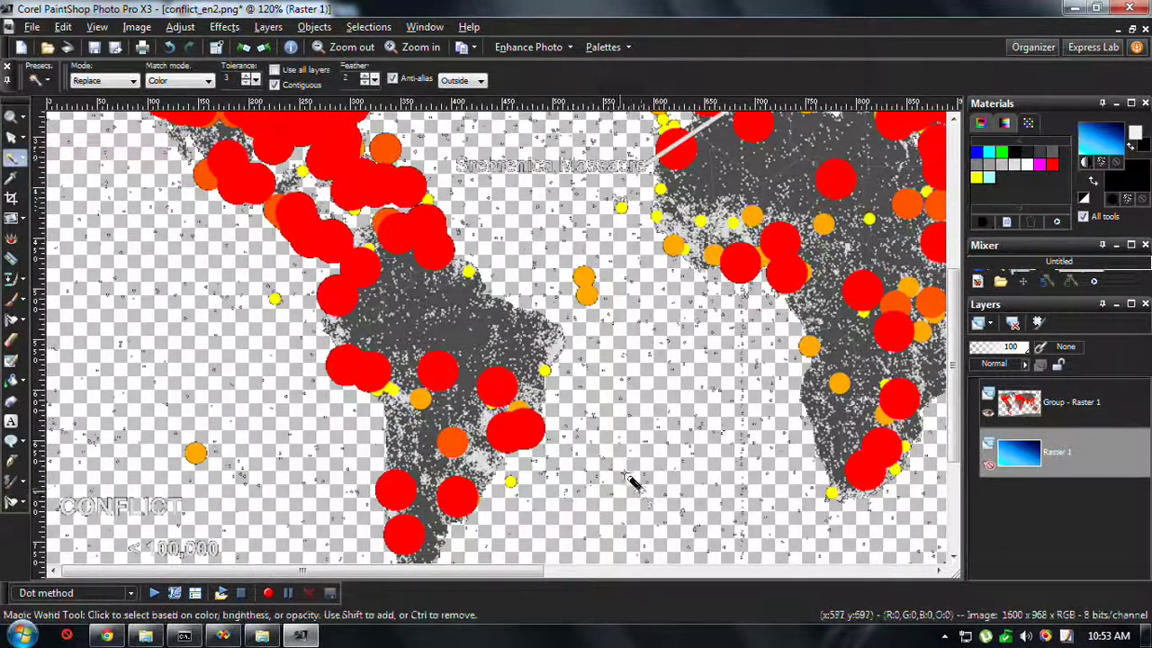
Step: Try selecting the ocean background with the Magic Wand while Raster 1 is the active layer, and clear the resulting selection
left_click(601, 525)
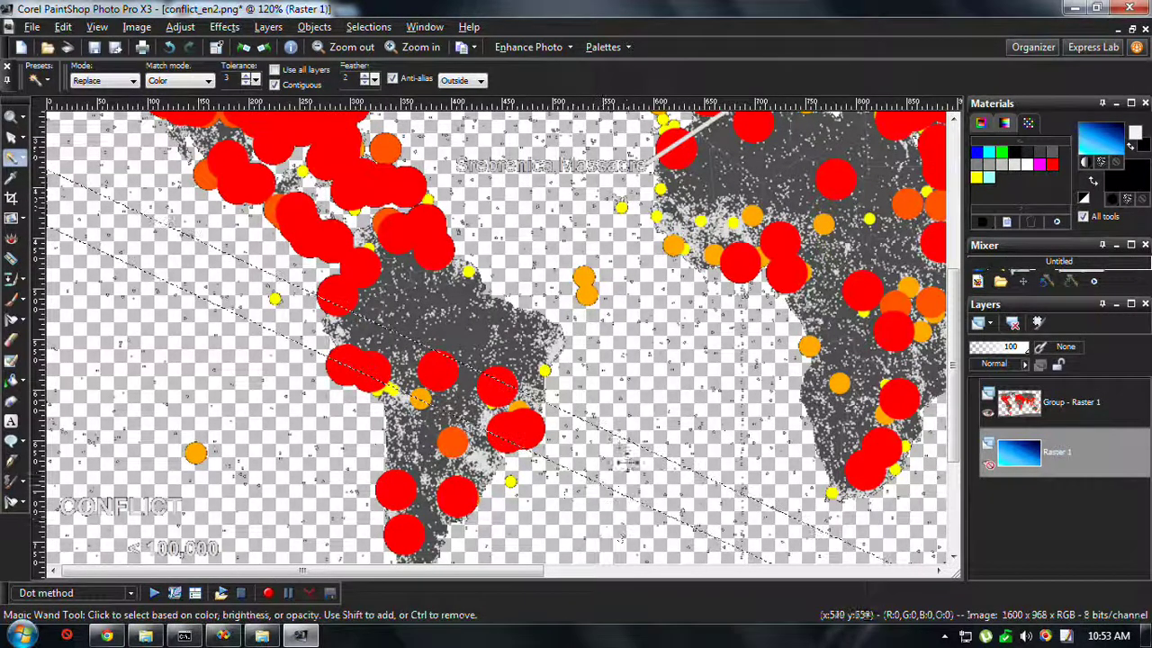
scroll(620, 419, "down", 1)
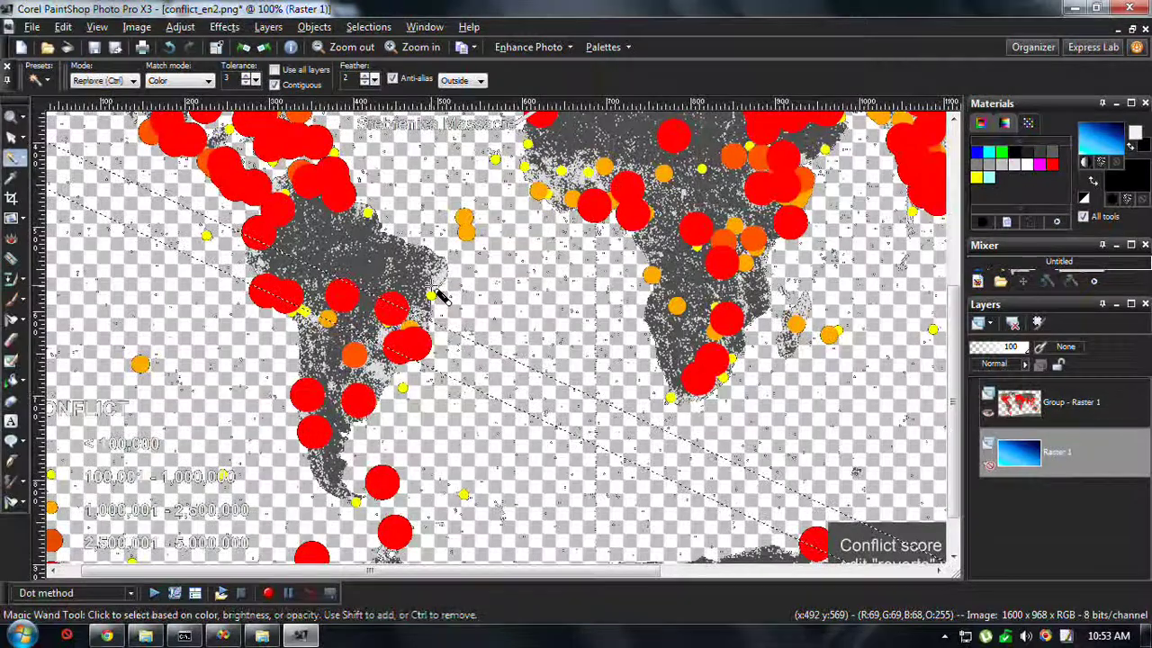
scroll(441, 297, "down", 1)
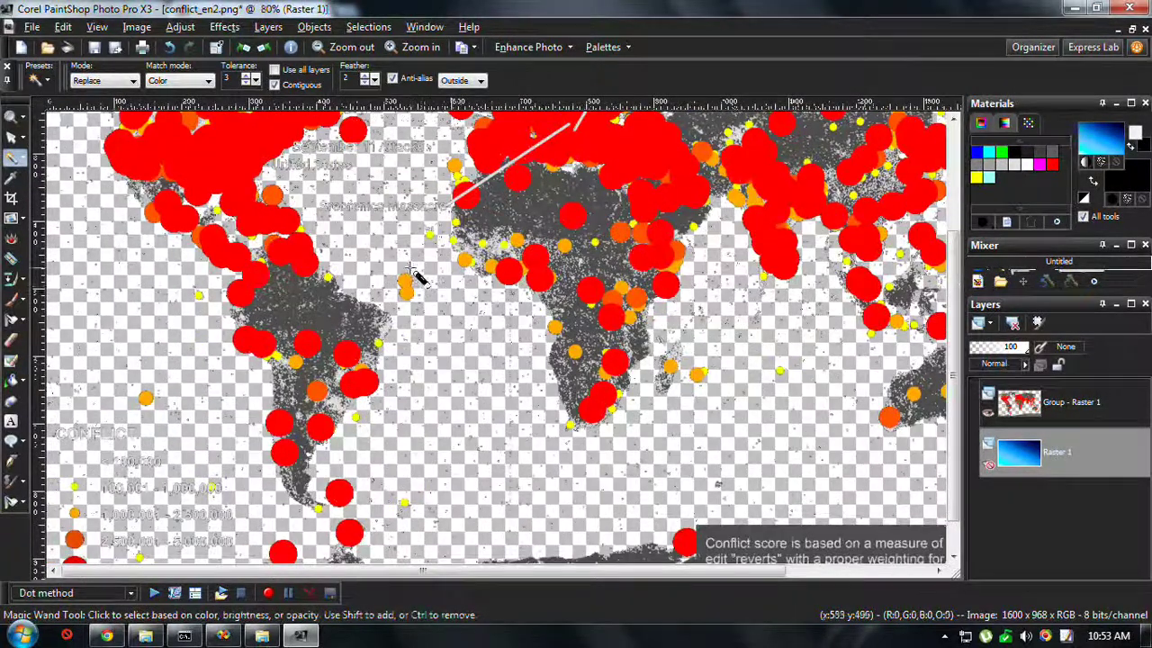
scroll(464, 291, "down", 1)
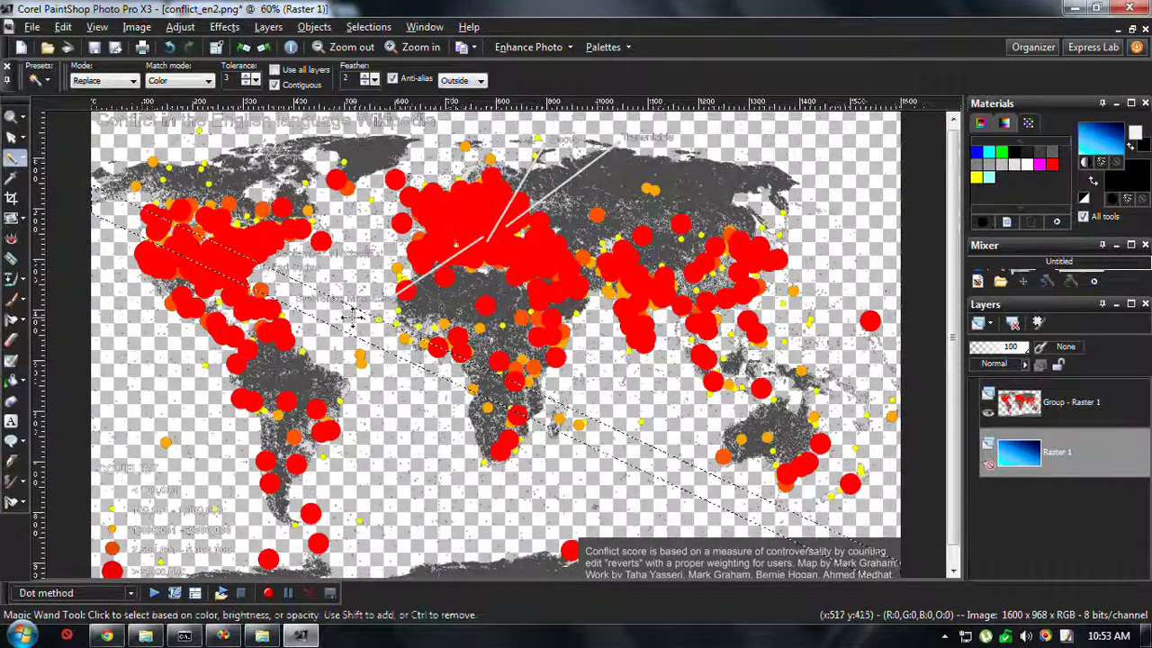
left_click(353, 346)
key("ctrl+d")
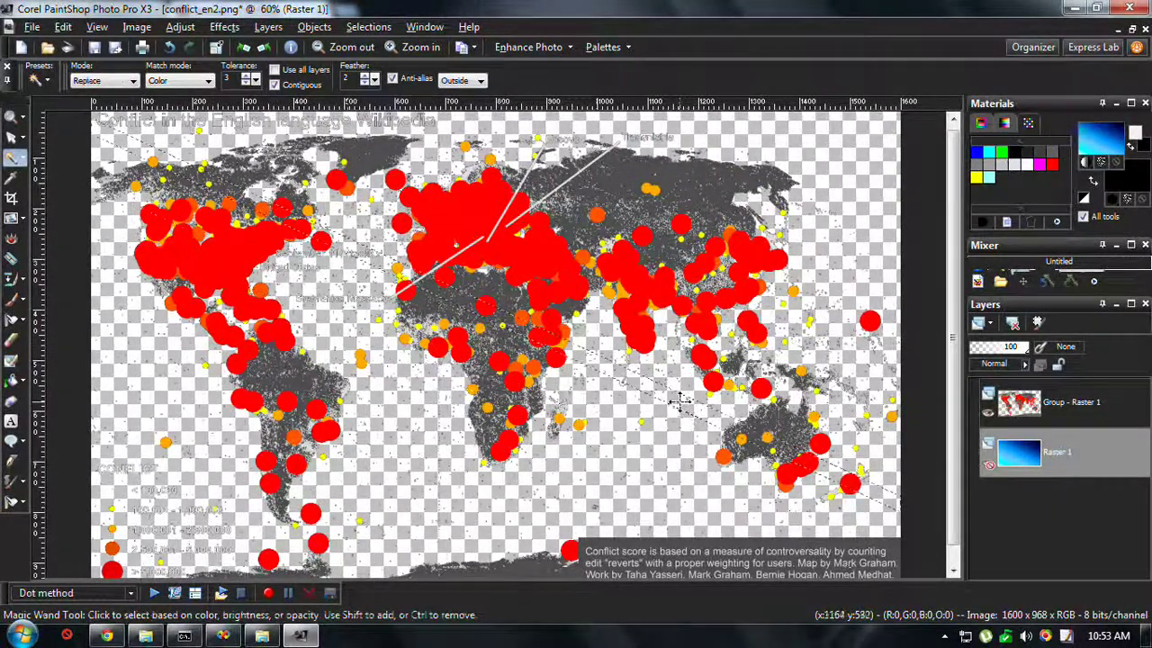
left_click(510, 421)
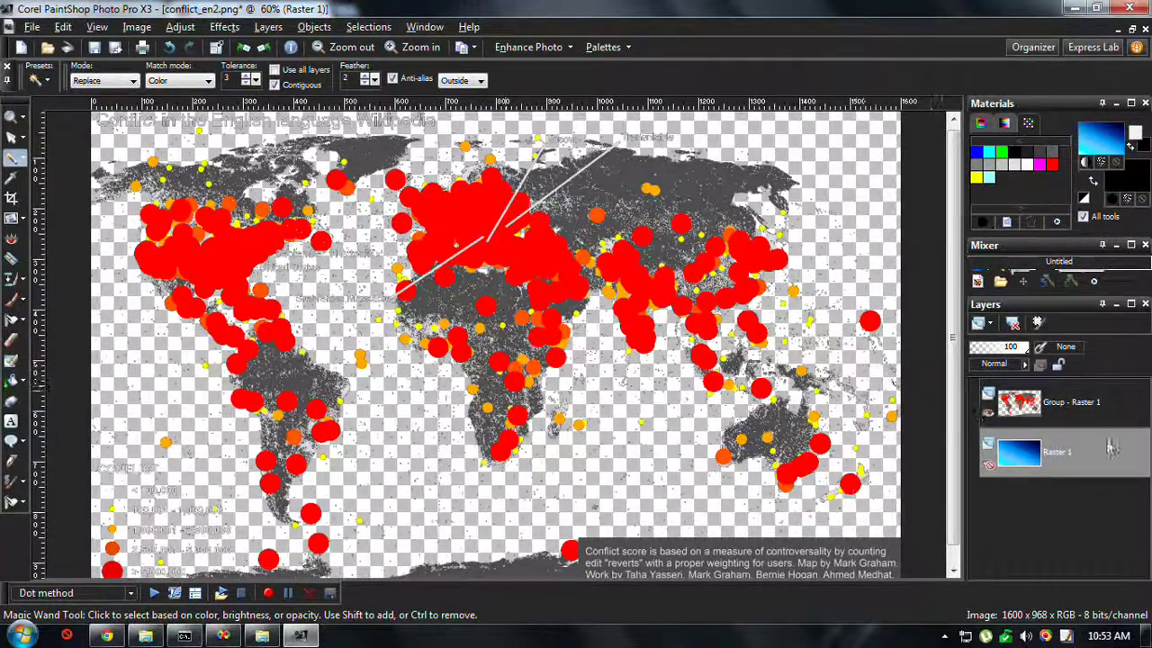
Step: With the map layer active, show the gradient-filled Raster 1 again and examine the ocean between South America and Africa for leftover specks
left_click(1123, 406)
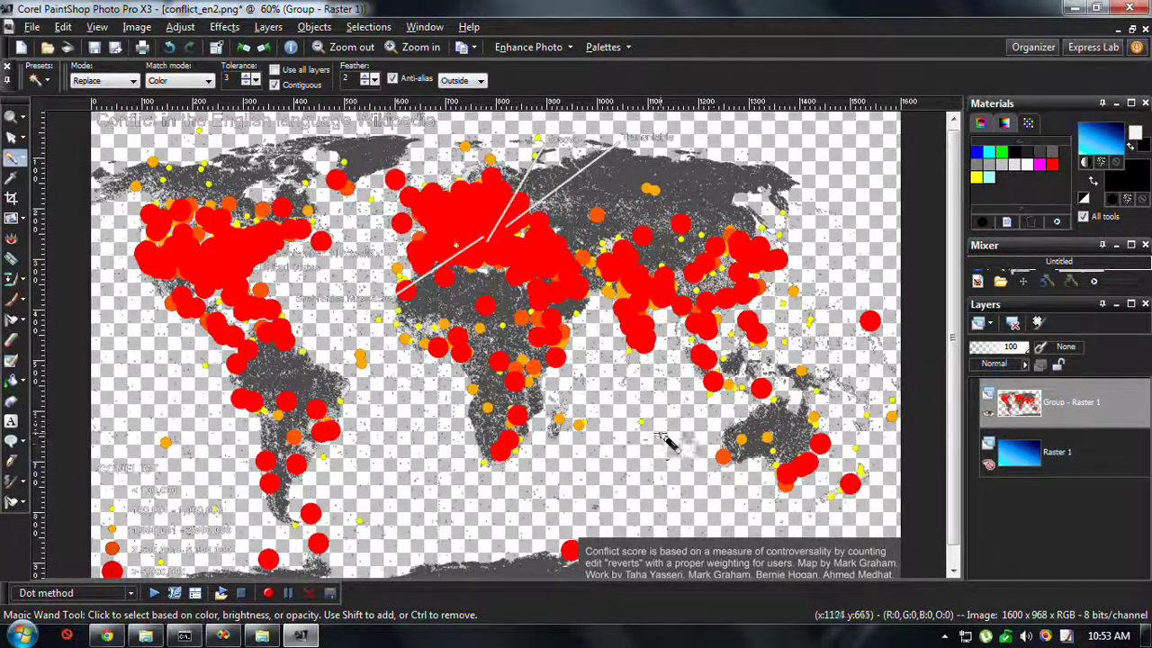
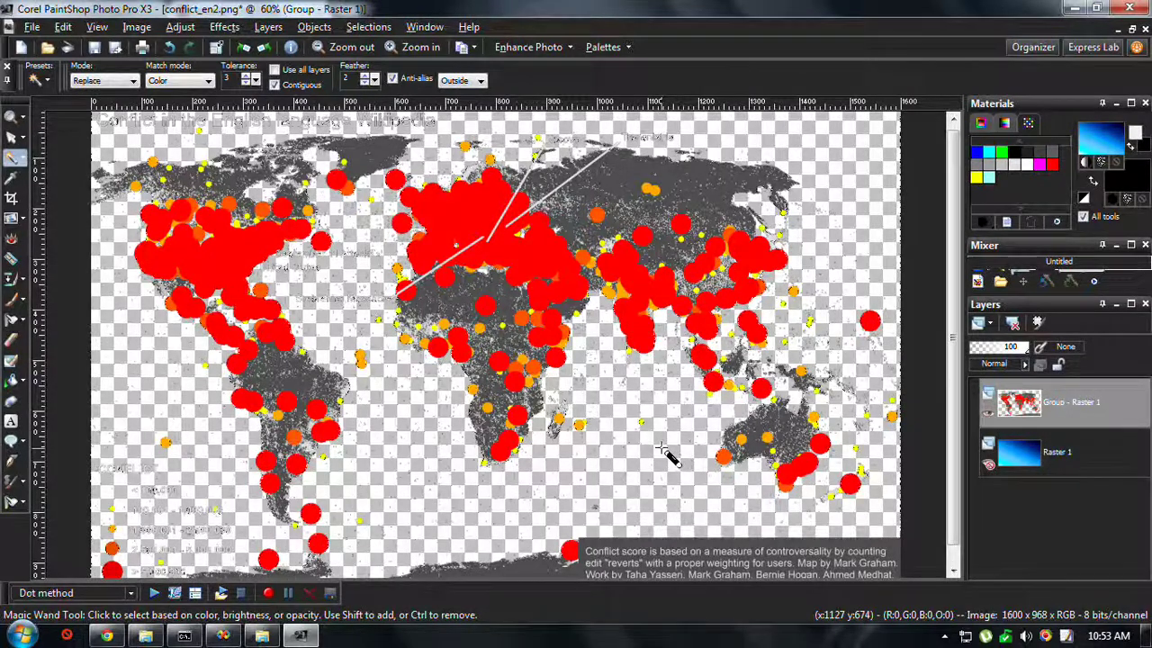
left_click(987, 465)
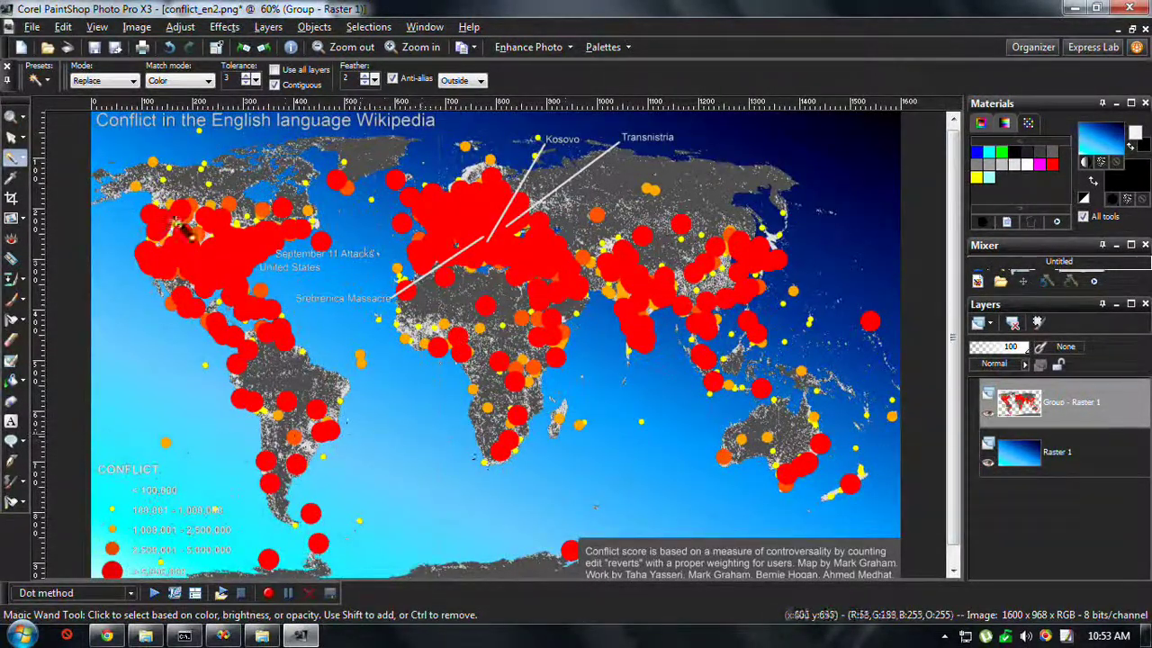
left_click(23, 160)
left_click(68, 171)
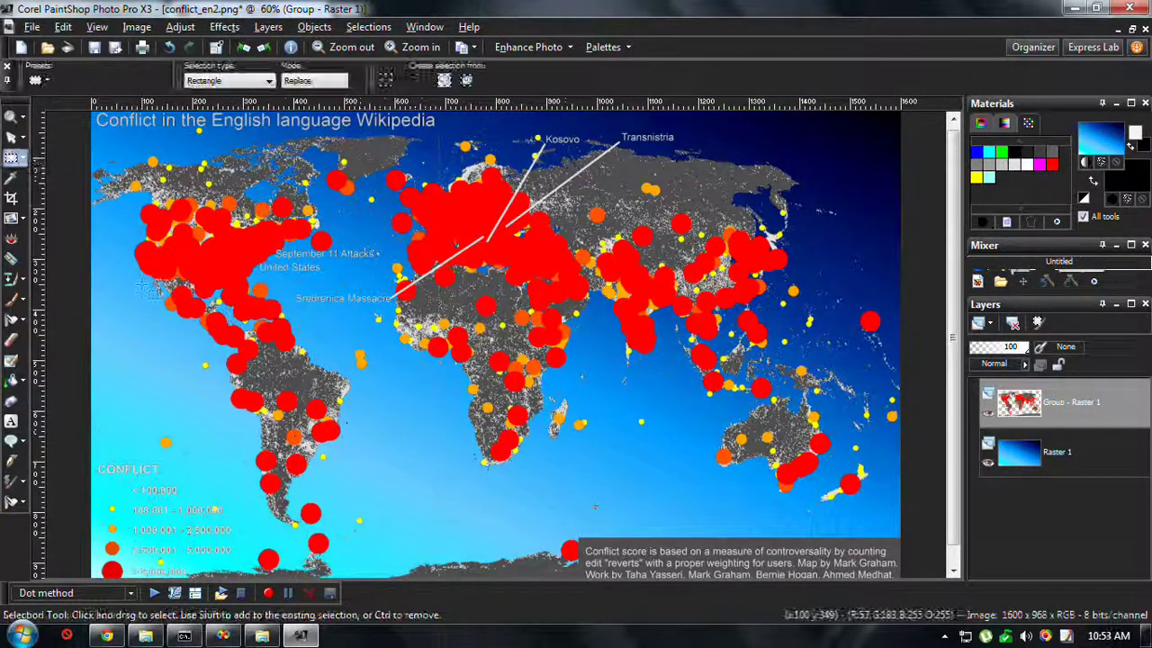
scroll(461, 378, "up", 4)
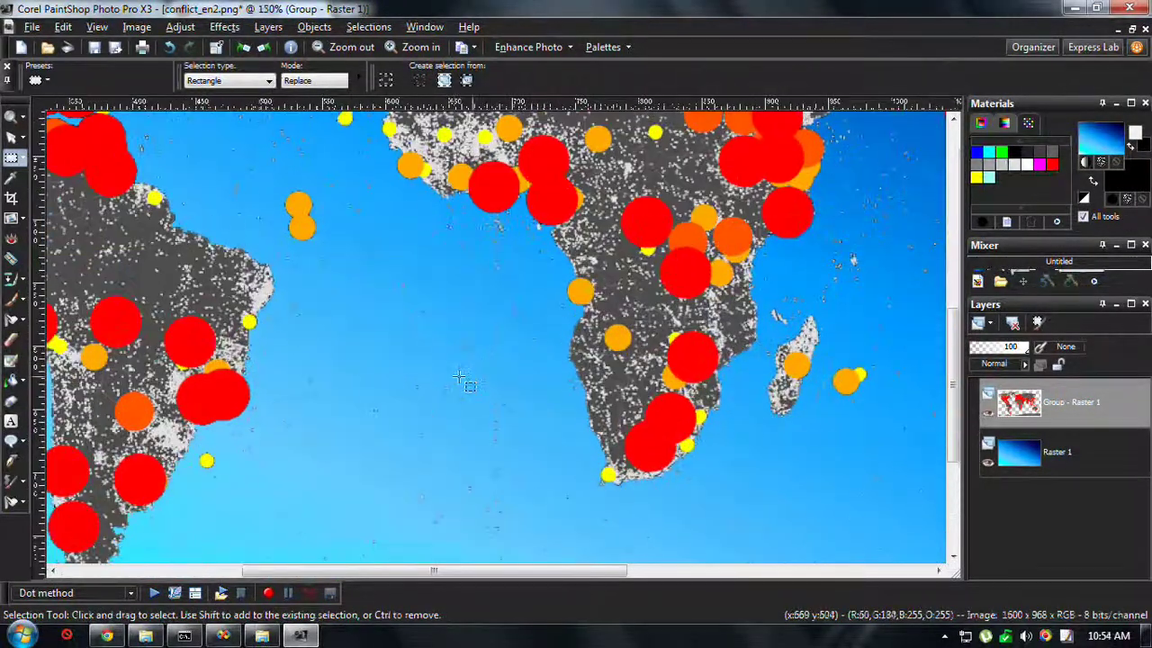
scroll(460, 378, "up", 3)
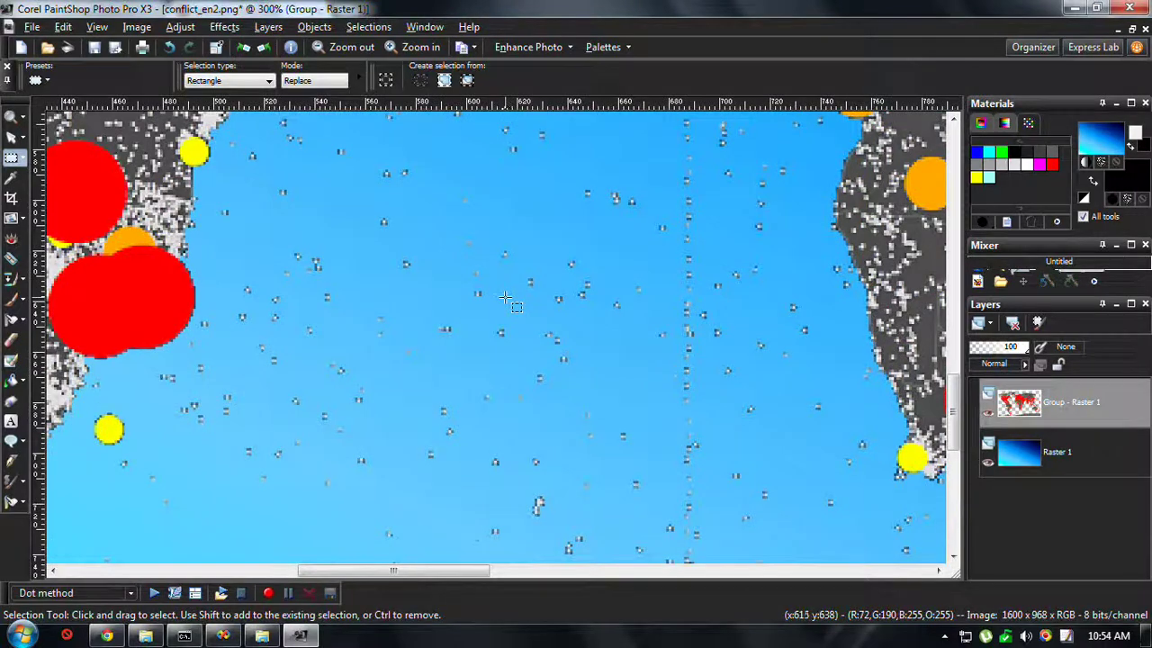
scroll(505, 299, "down", 5)
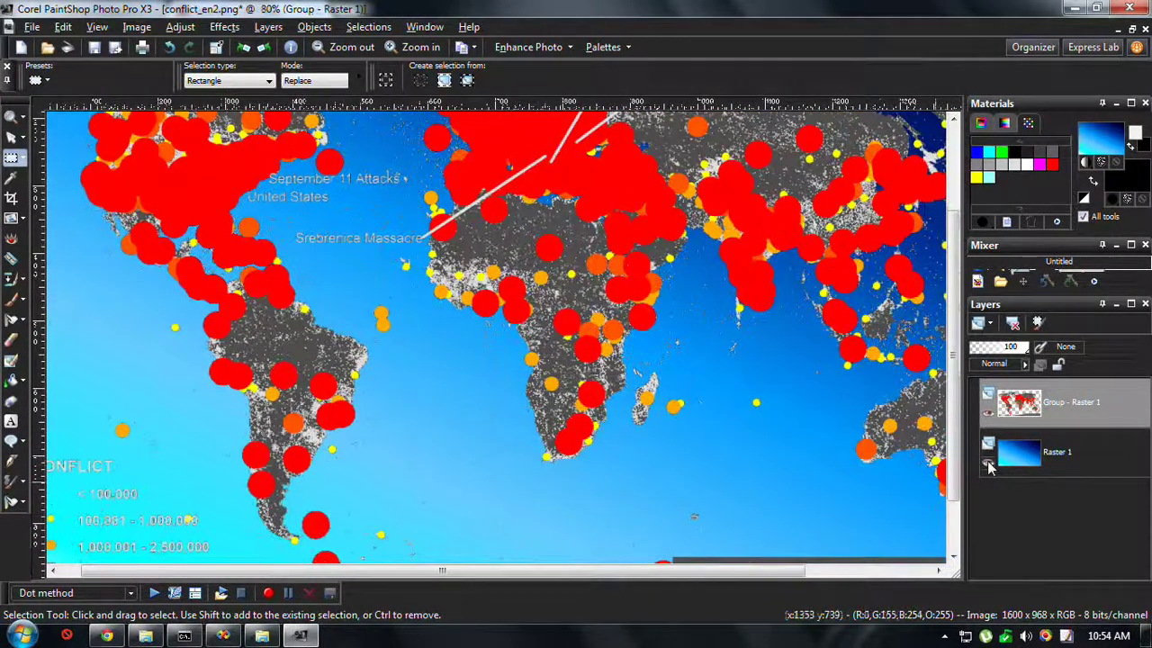
Step: Hide Raster 1, select the map layer's transparent ocean area with the Magic Wand, and clear that selection
left_click(988, 465)
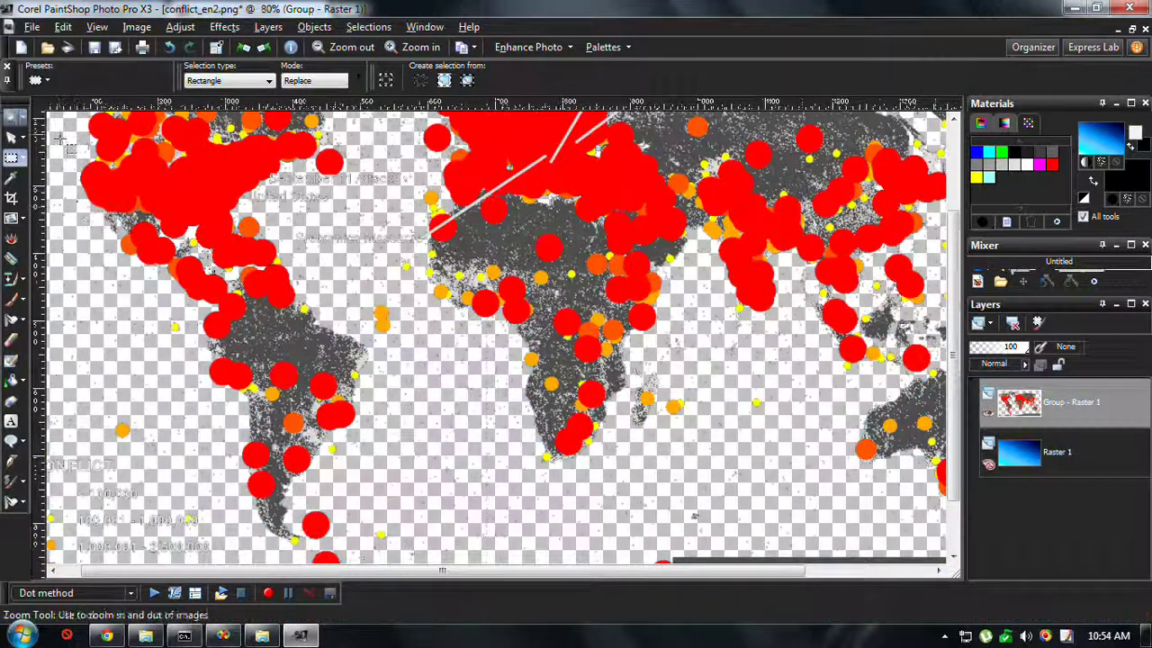
left_click(20, 159)
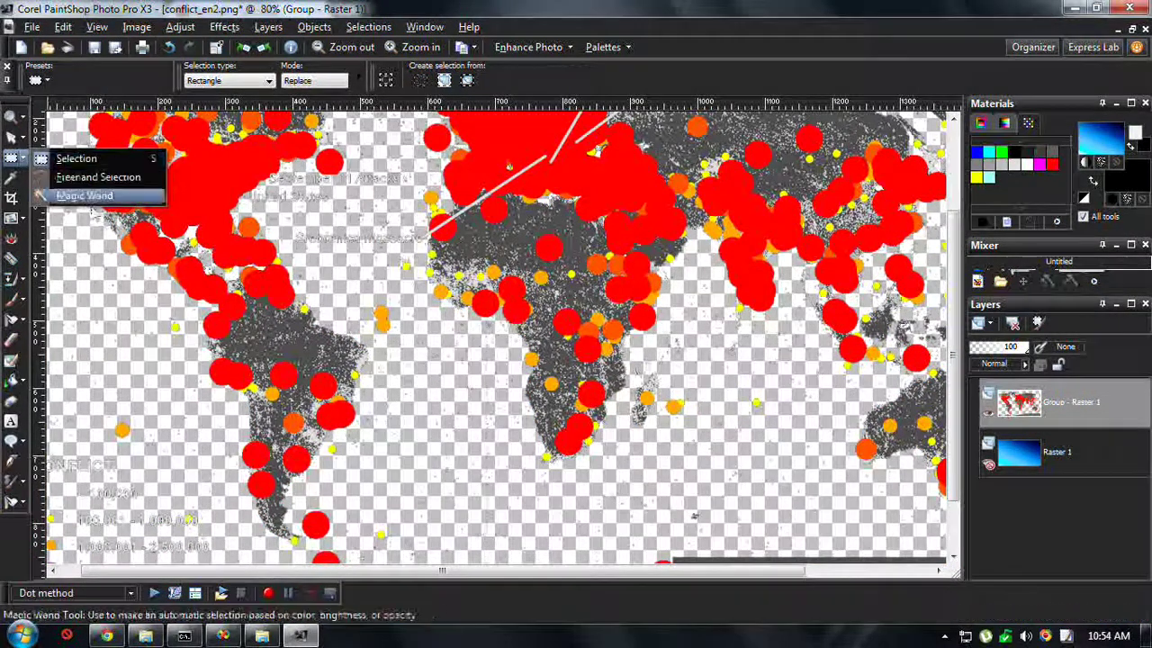
left_click(86, 196)
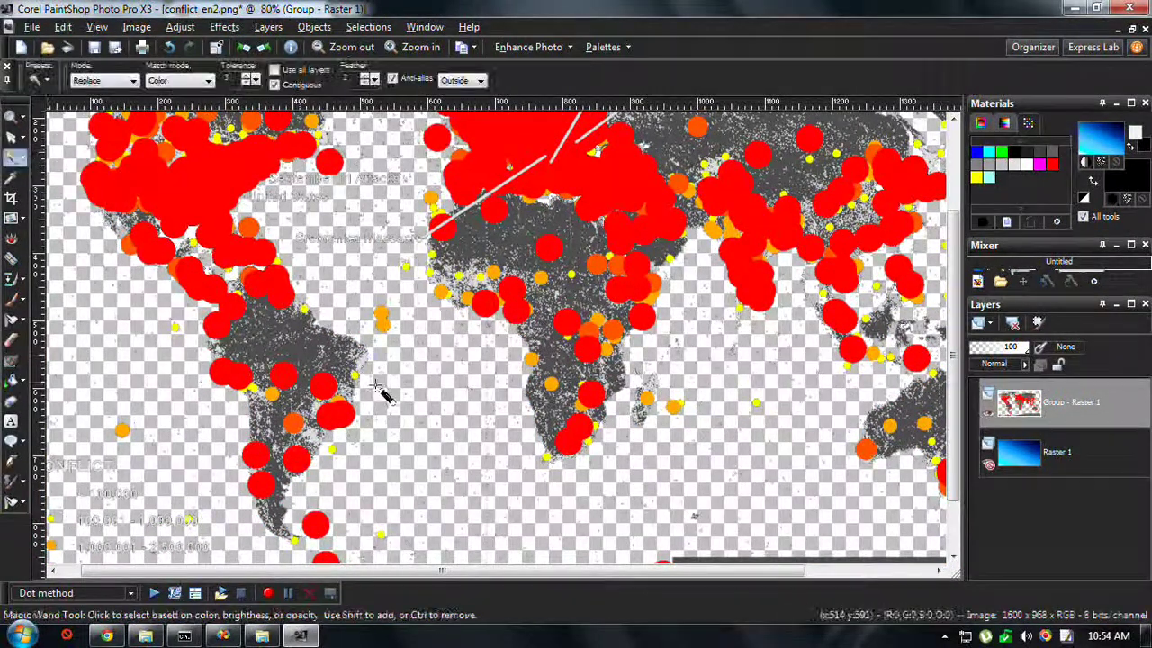
left_click(413, 433)
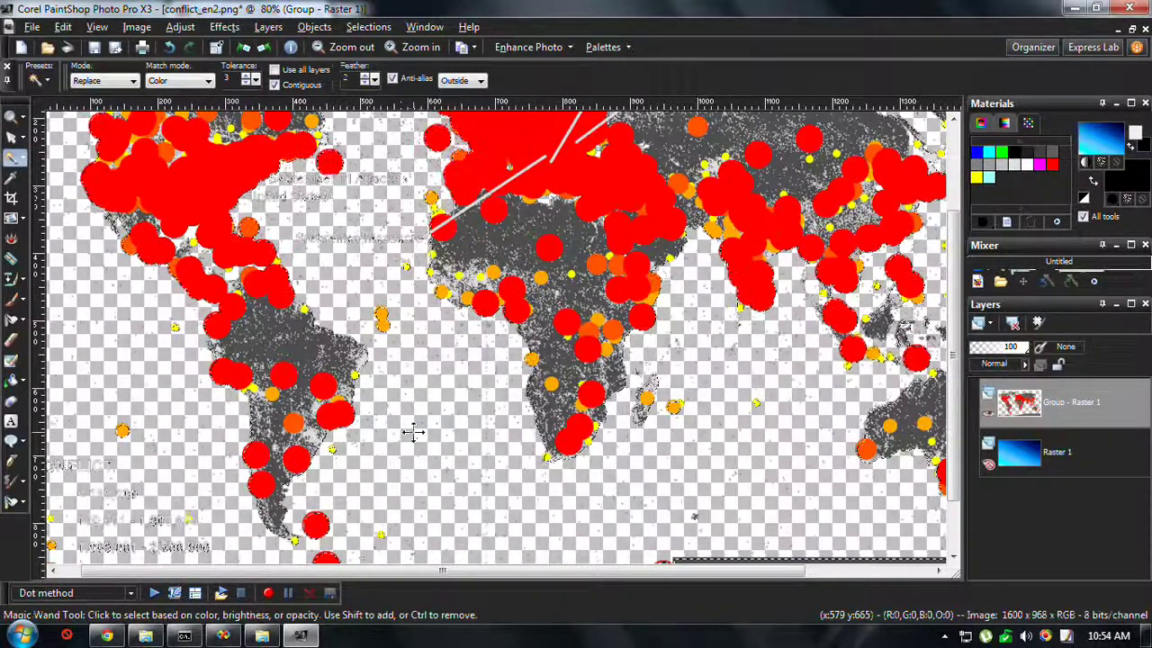
key("ctrl")
left_click(414, 433, "ctrl")
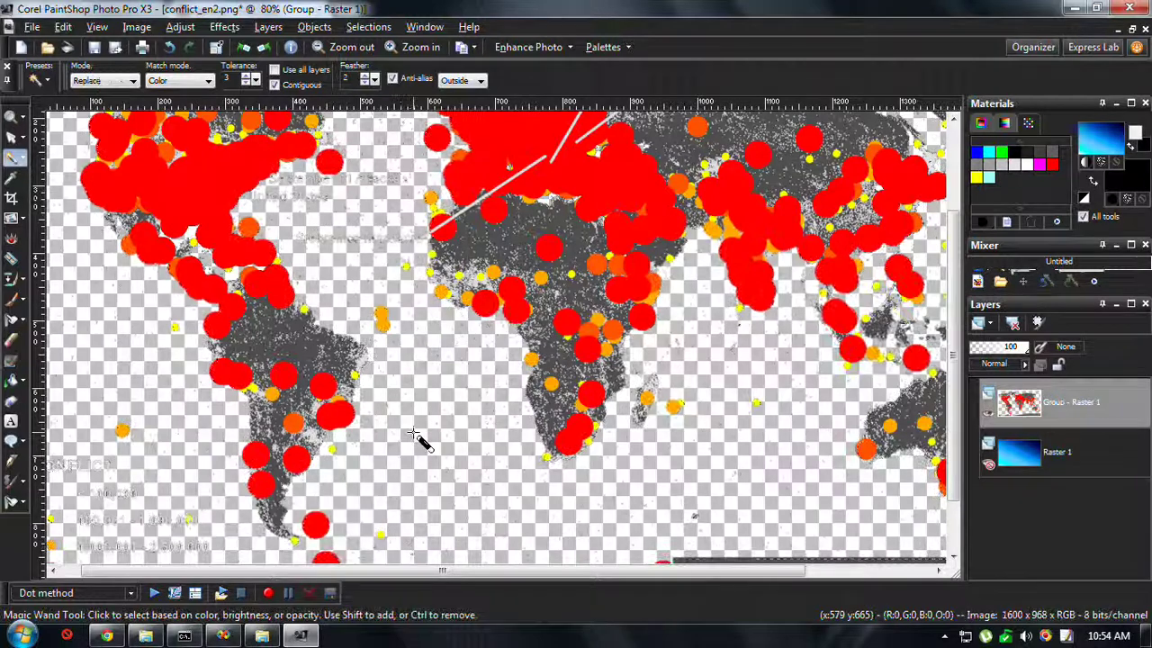
Step: Show the gradient layer again and examine the ocean around South America's southern tip and Antarctica for remaining specks
left_click(988, 463)
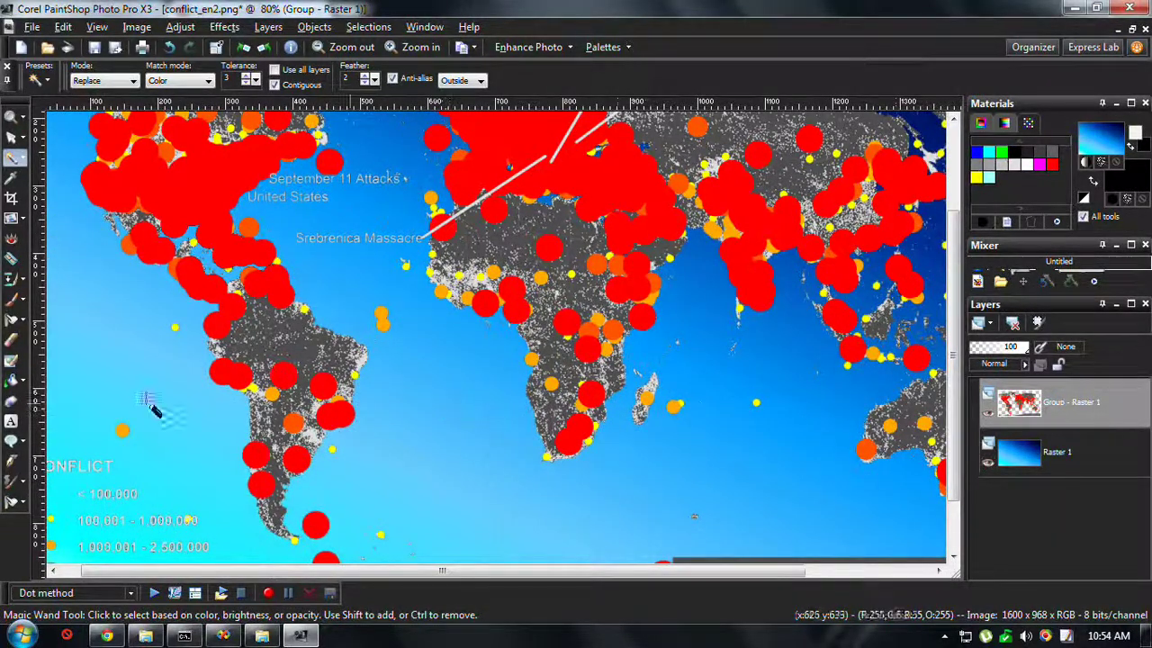
left_click(12, 137)
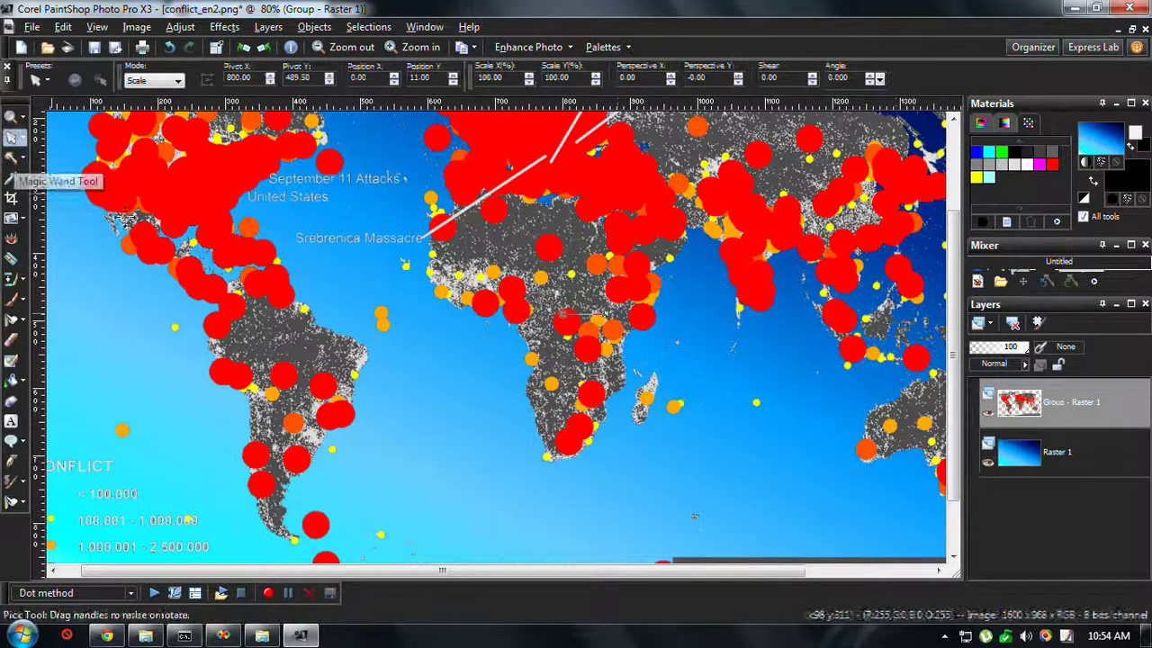
scroll(440, 454, "up", 3)
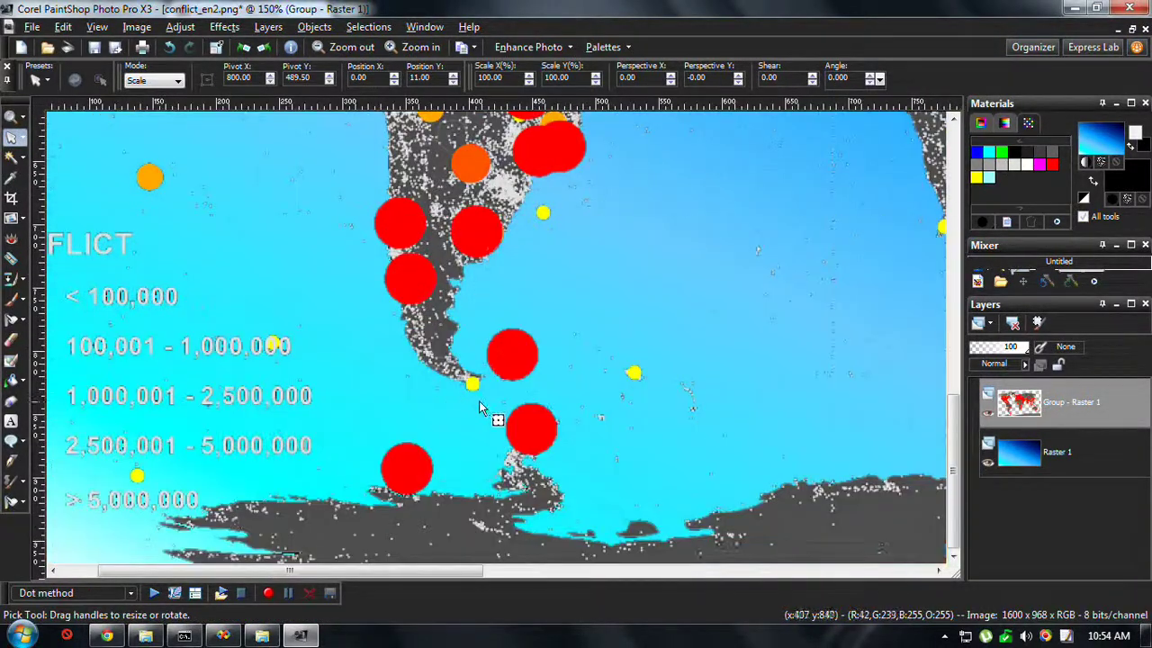
left_click(20, 160)
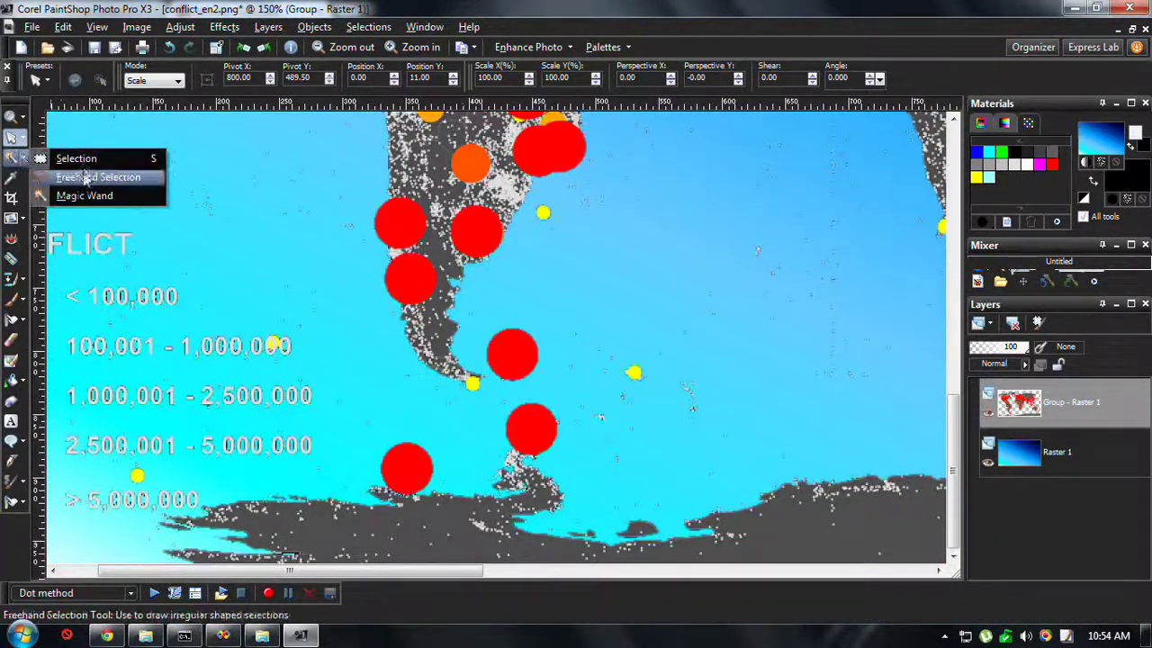
left_click(86, 160)
scroll(486, 378, "up", 2)
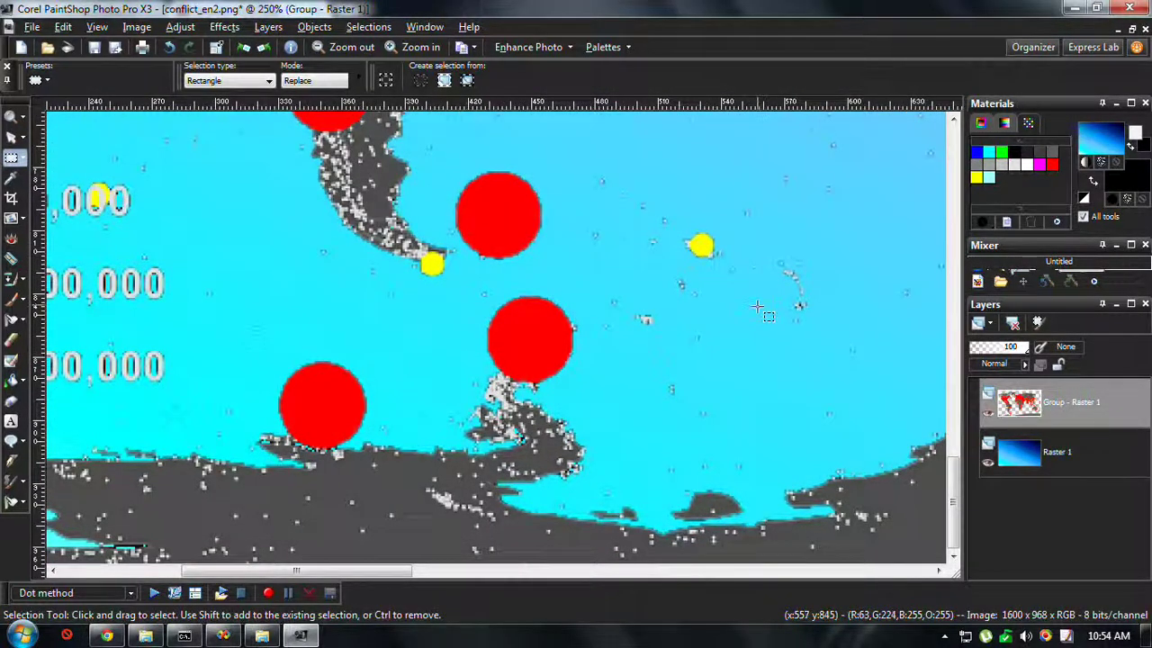
scroll(763, 311, "down", 5)
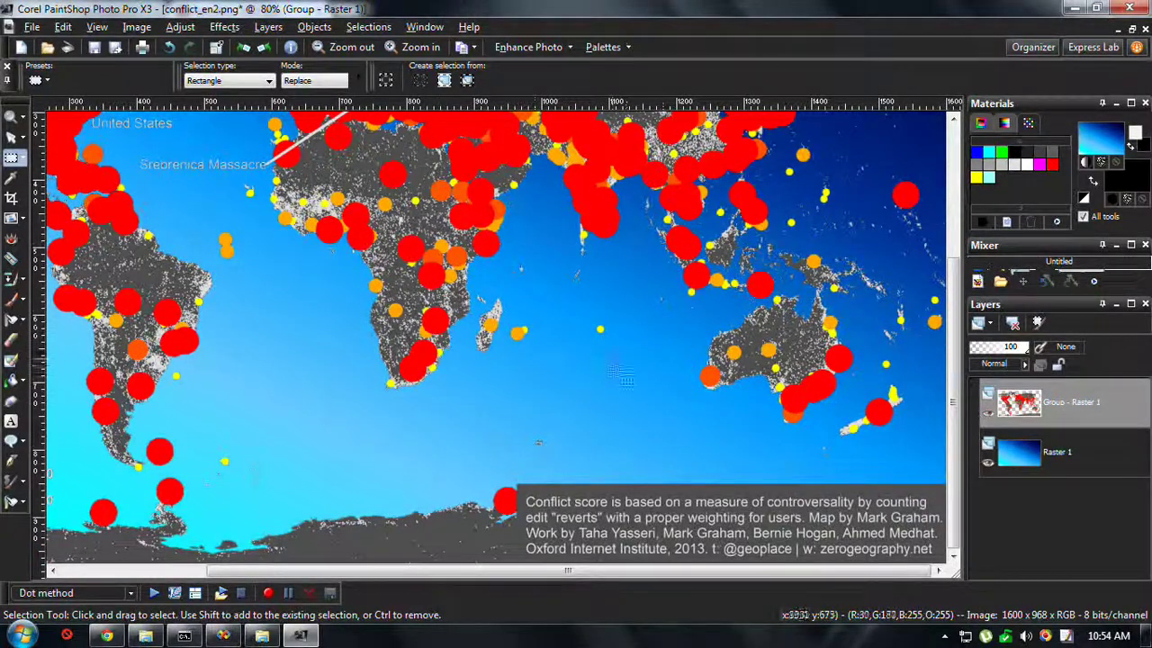
scroll(673, 362, "down", 1)
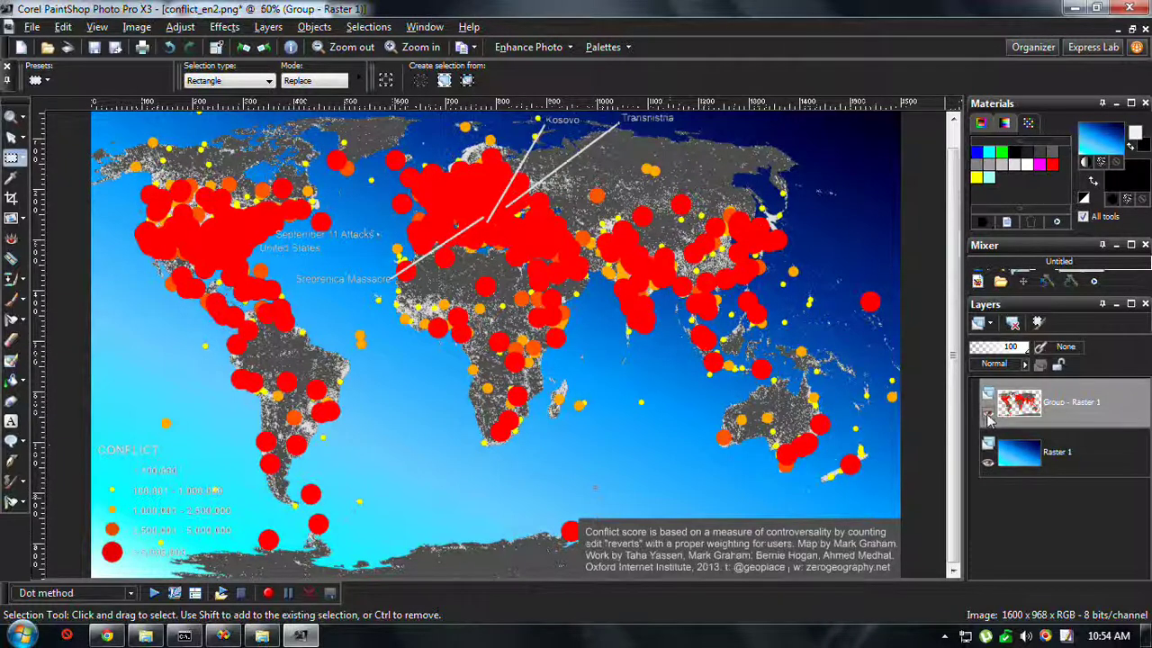
Step: Hide the map layer, delete the entire gradient from the Raster 1 layer, and deselect the canvas
left_click(988, 418)
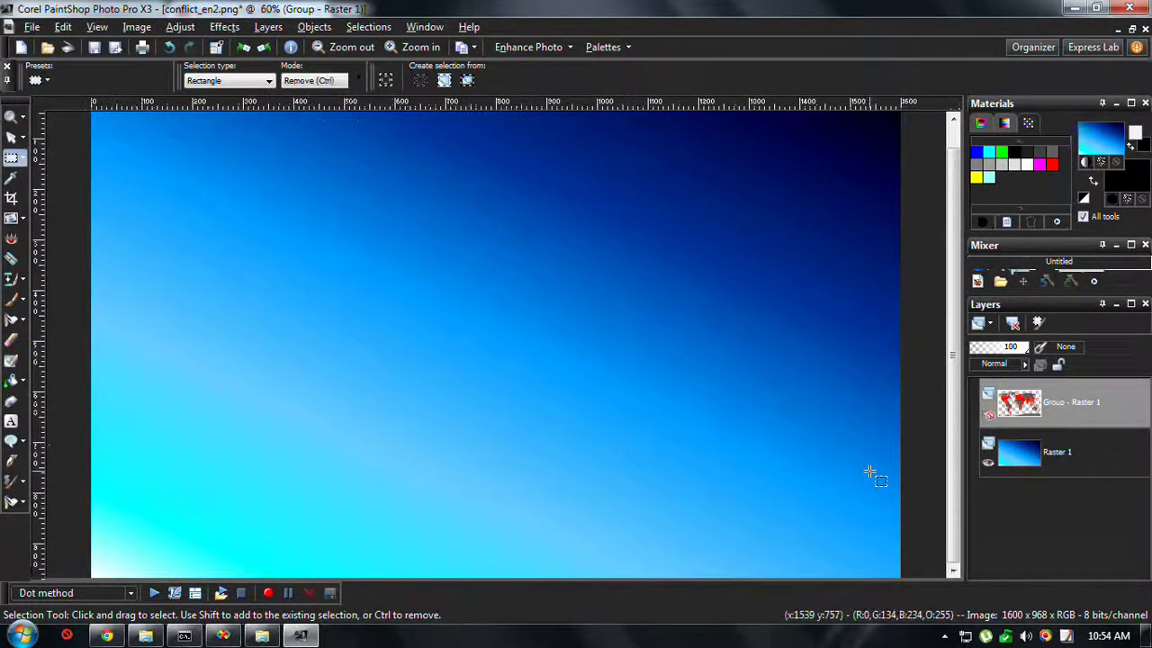
key("ctrl+a")
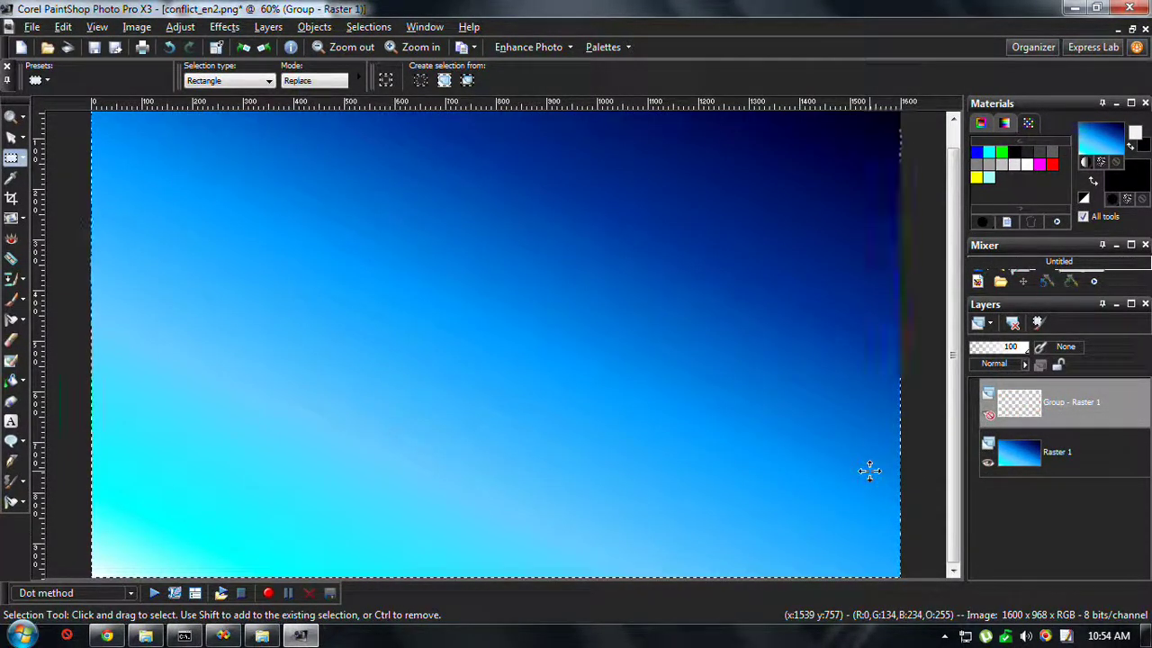
key("ctrl")
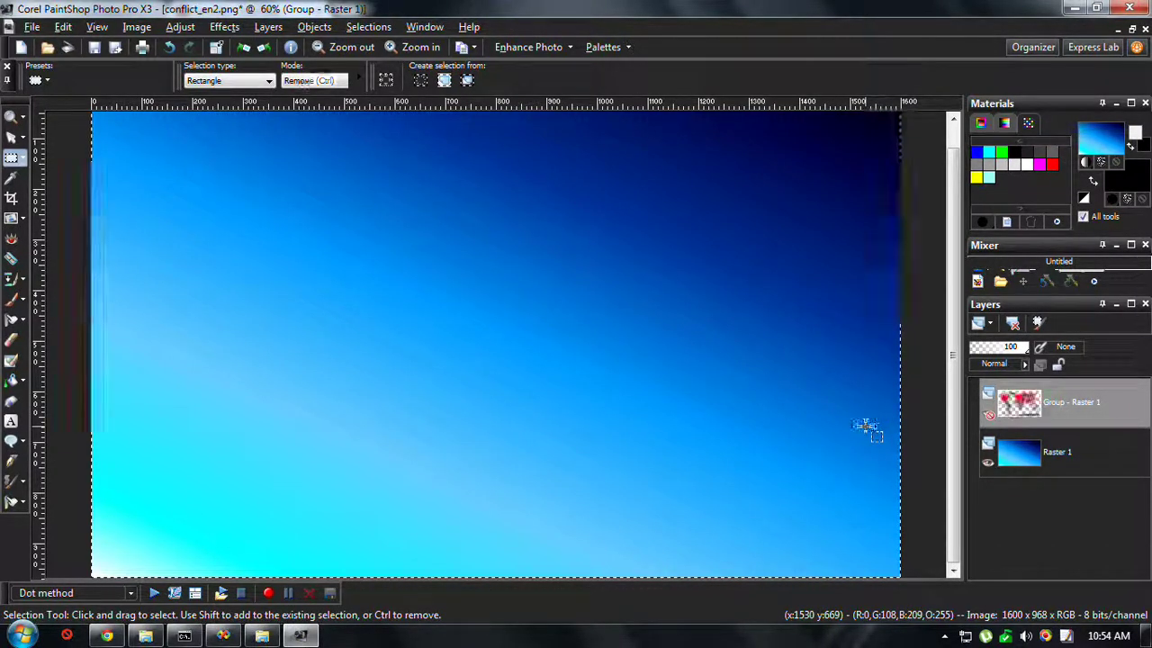
left_click(1092, 461)
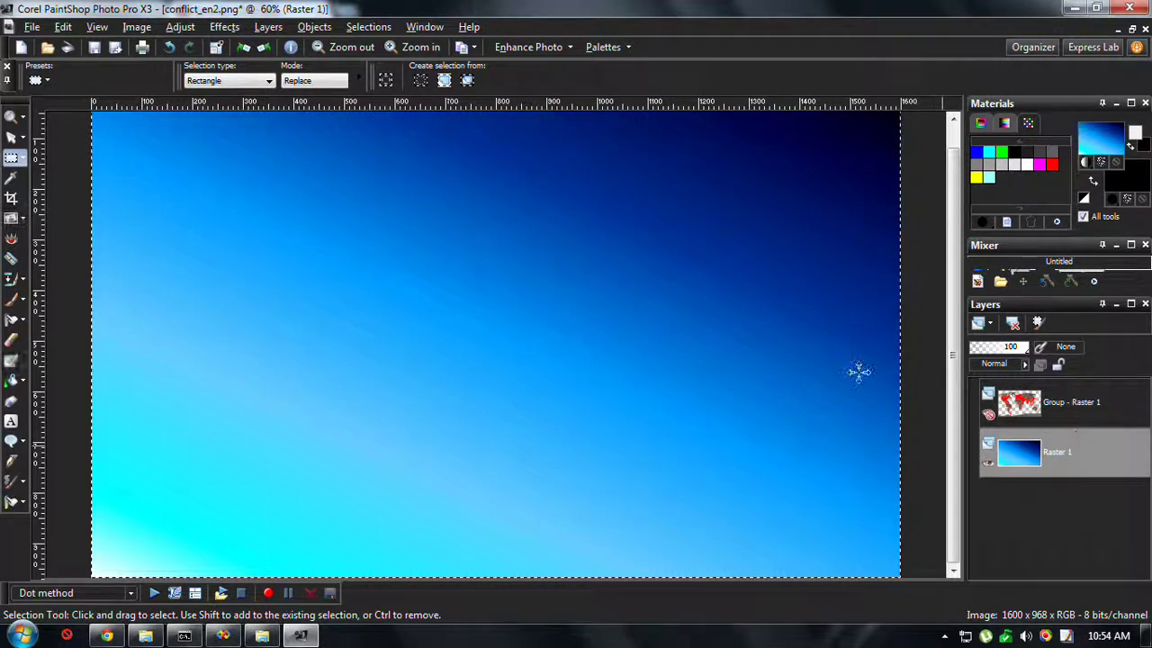
key("Delete")
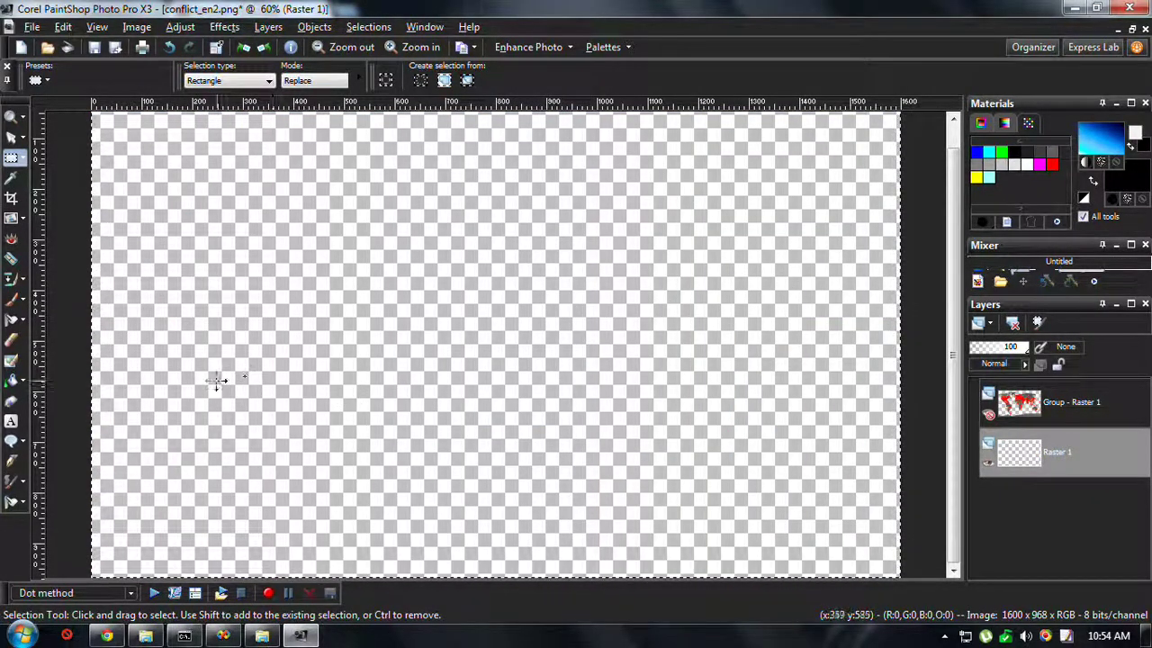
key("ctrl")
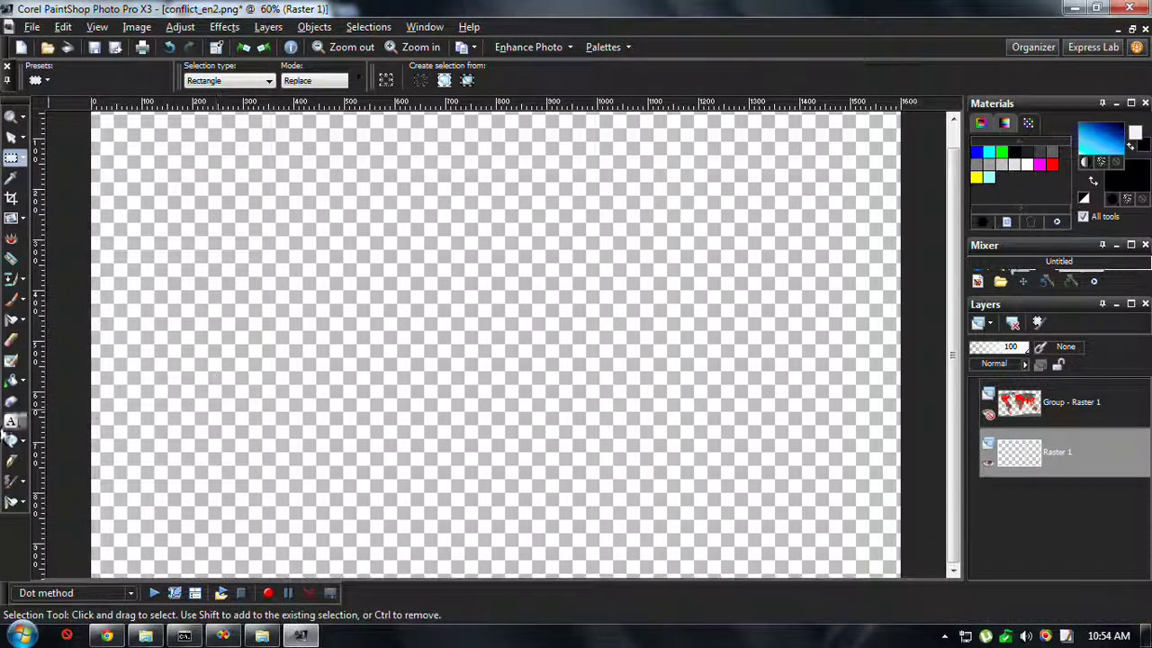
key("ctrl+d")
Step: Flood-fill the empty Raster 1 layer with black and show the map layer again
key("f")
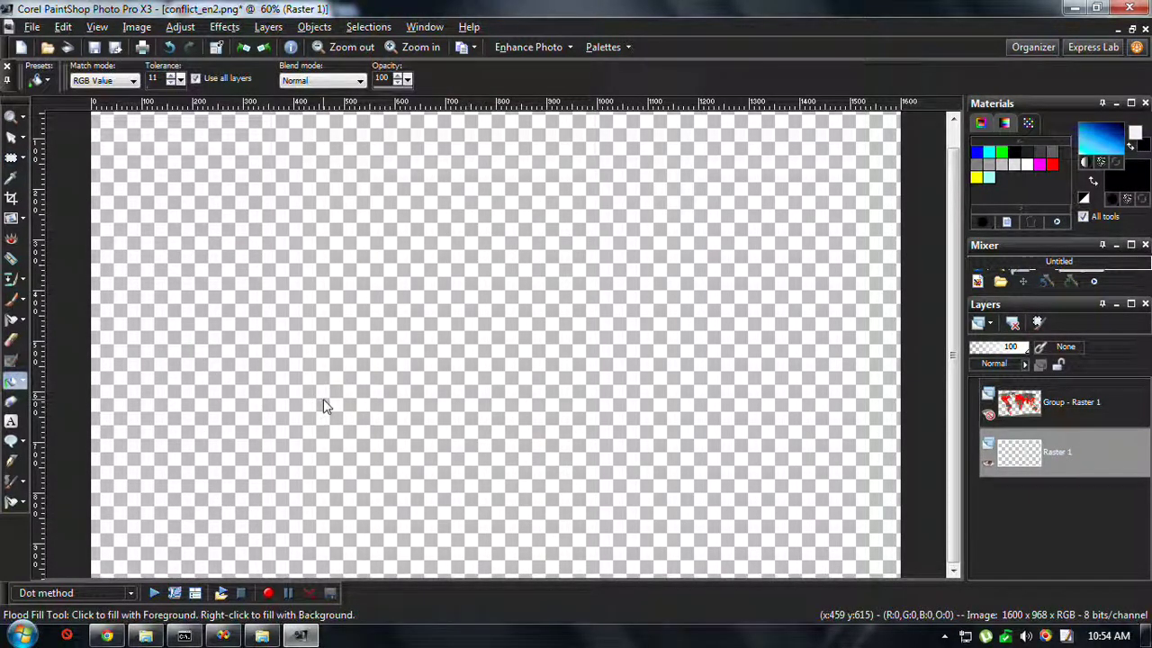
left_click(323, 399)
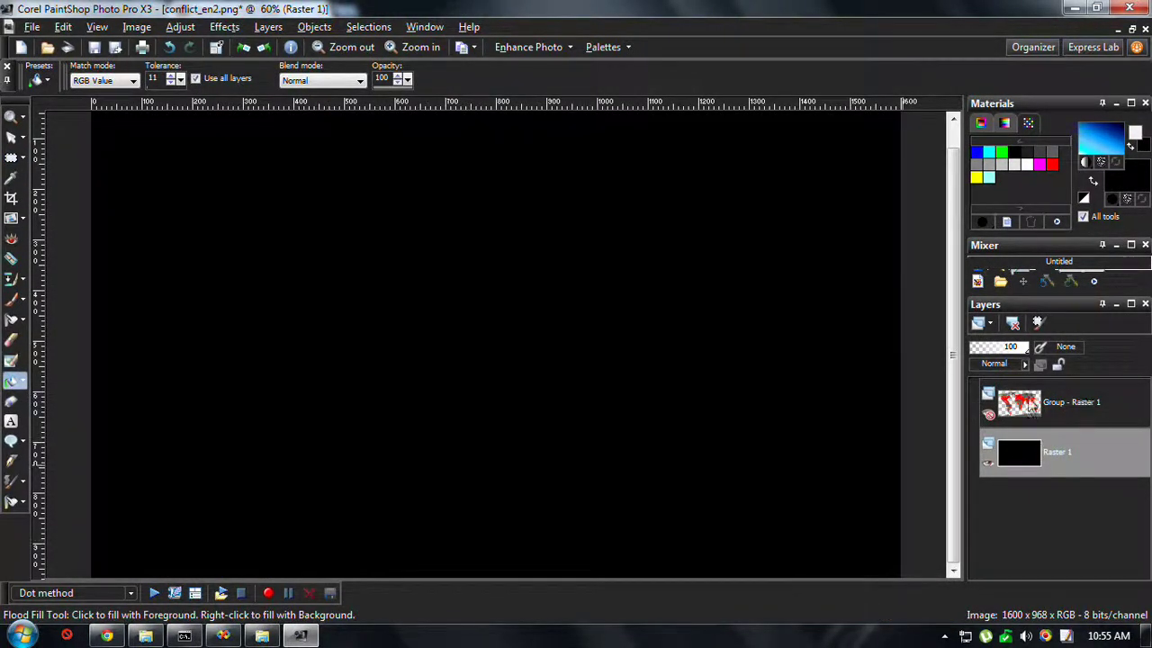
left_click(989, 413)
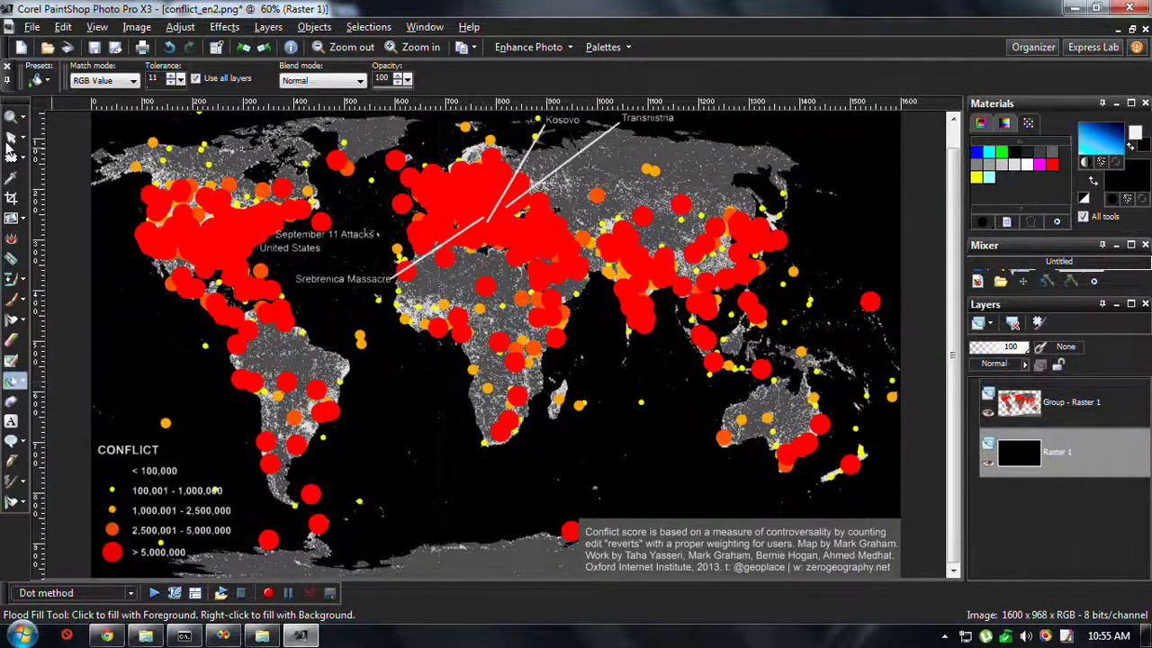
Step: Examine the ocean around South America and Africa for leftover specks against the black background
left_click(10, 157)
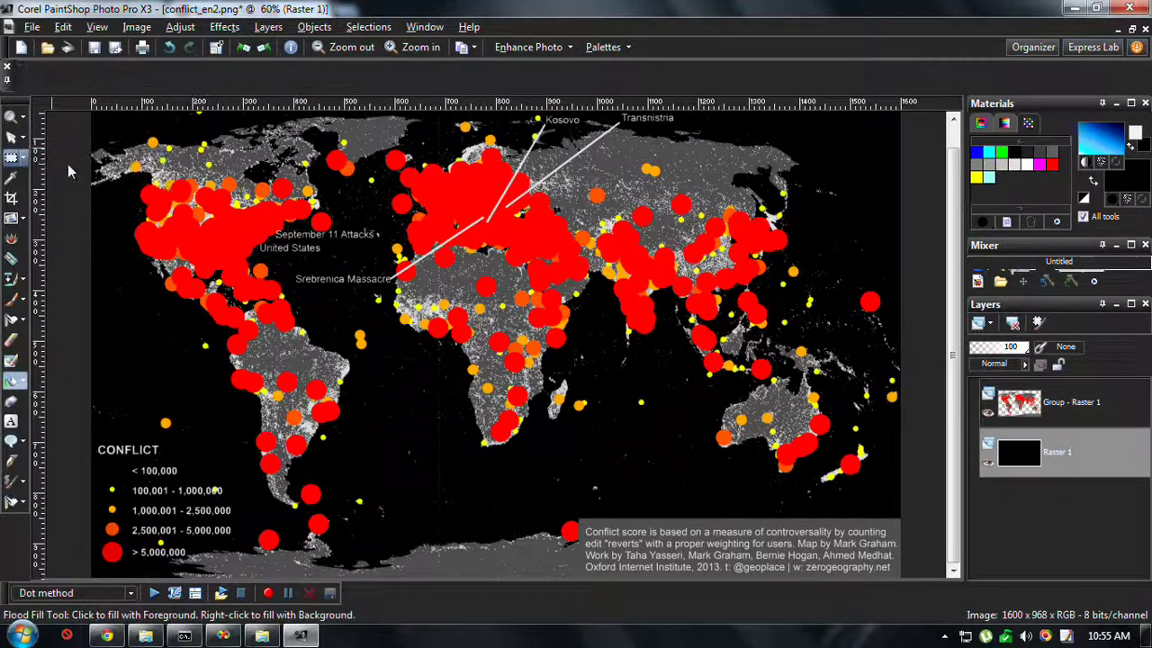
scroll(468, 365, "up", 3)
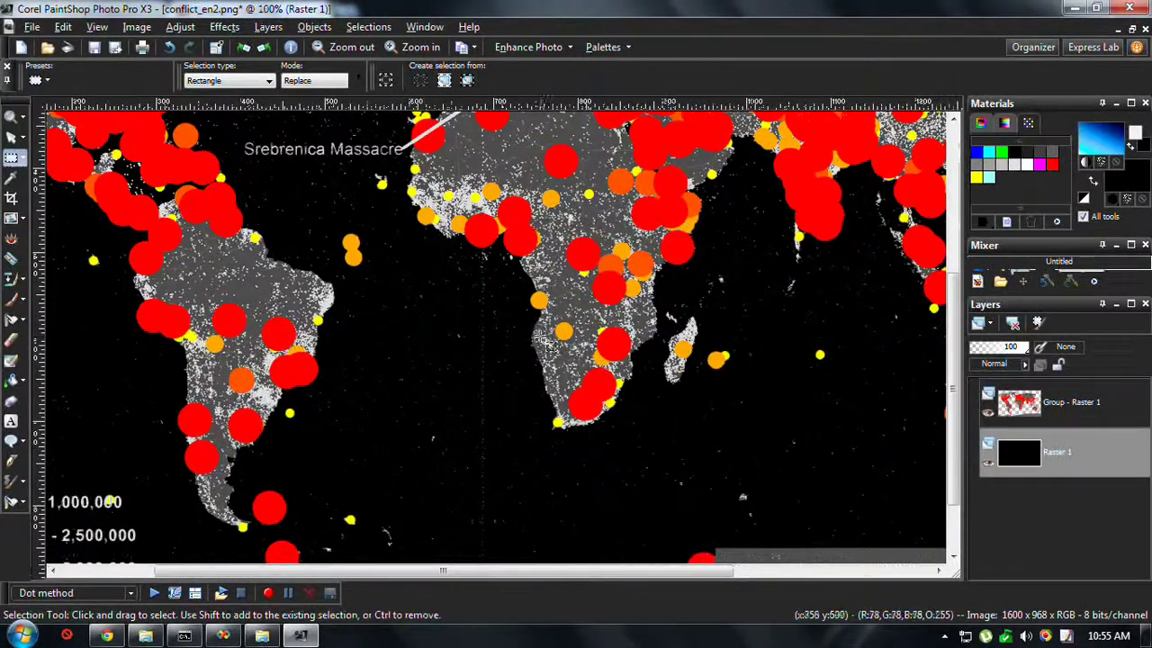
scroll(543, 340, "up", 2)
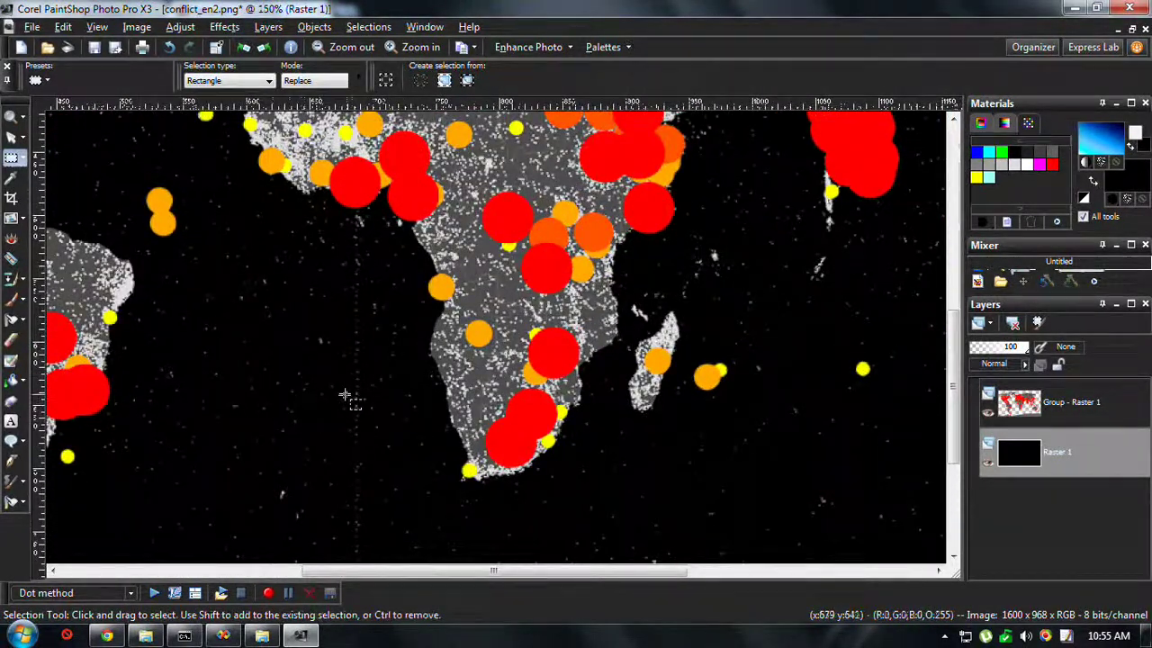
scroll(370, 400, "down", 4)
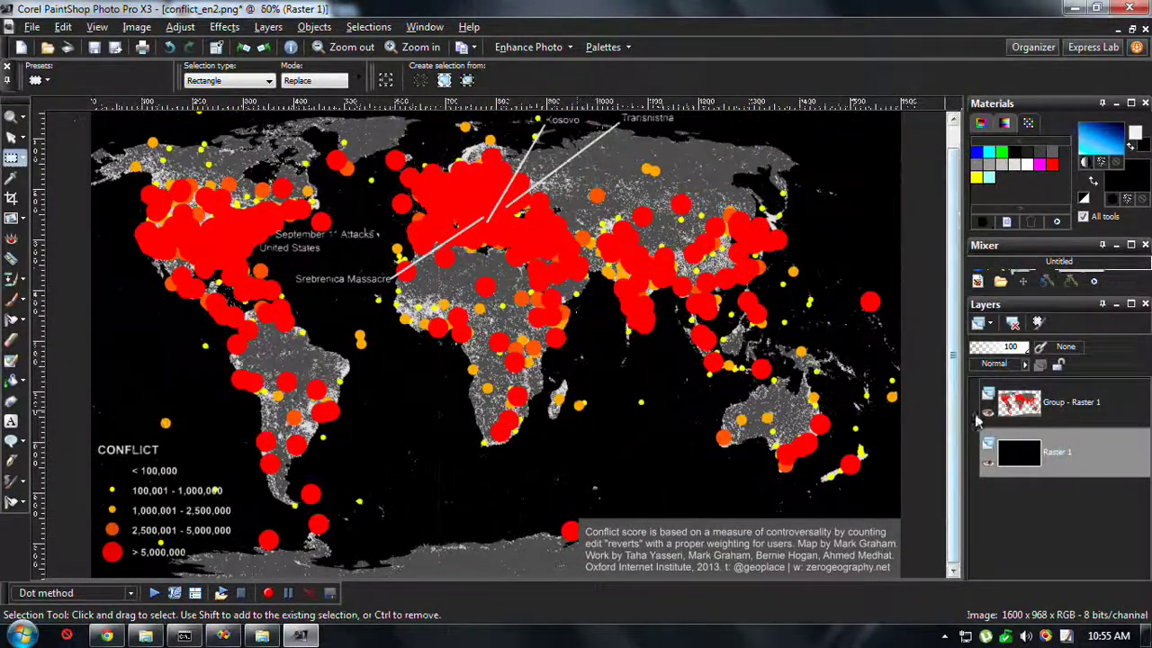
Step: Hide the map layer and leave only the black Raster 1 layer showing
left_click(988, 466)
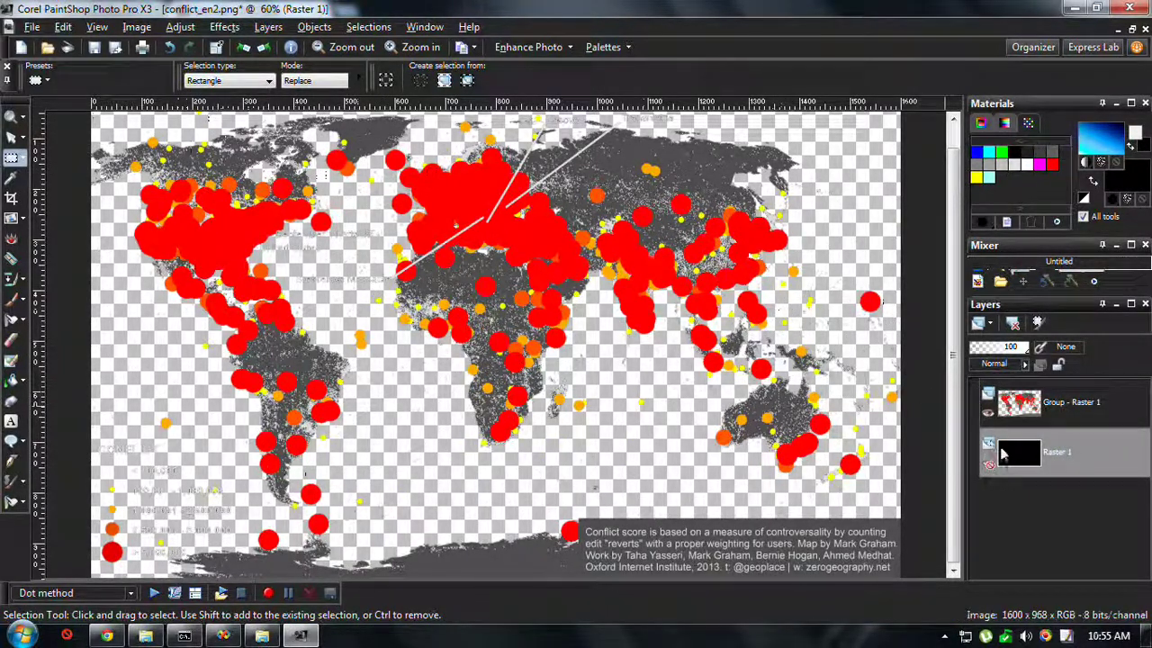
mouse_move(1031, 466)
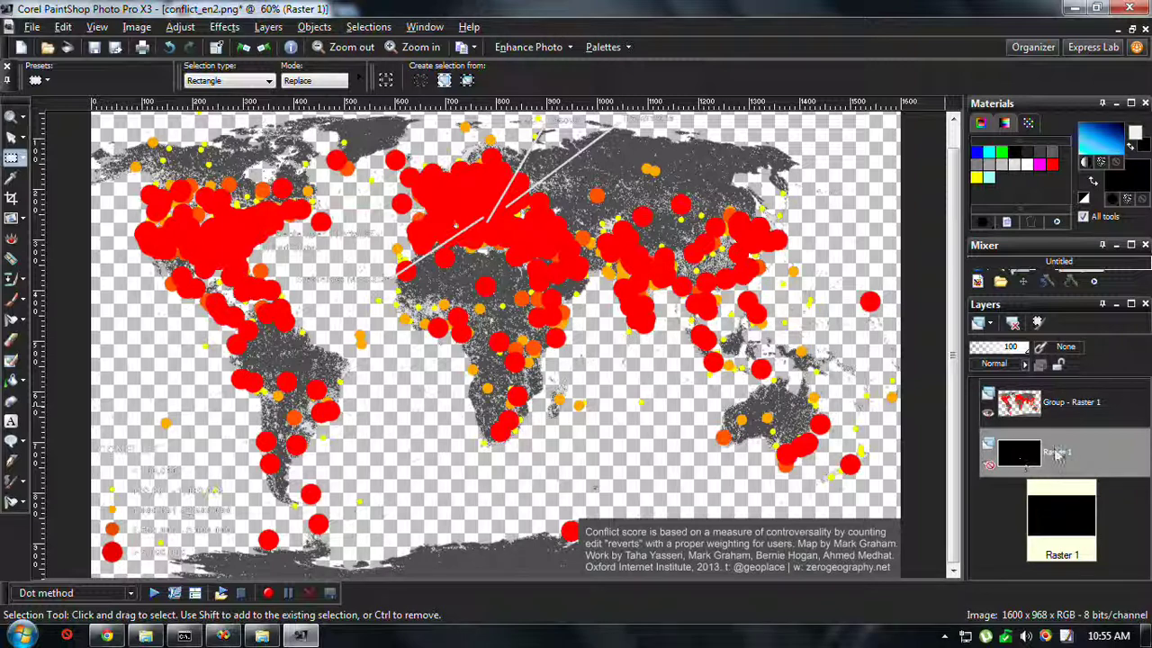
left_click(988, 413)
left_click(989, 463)
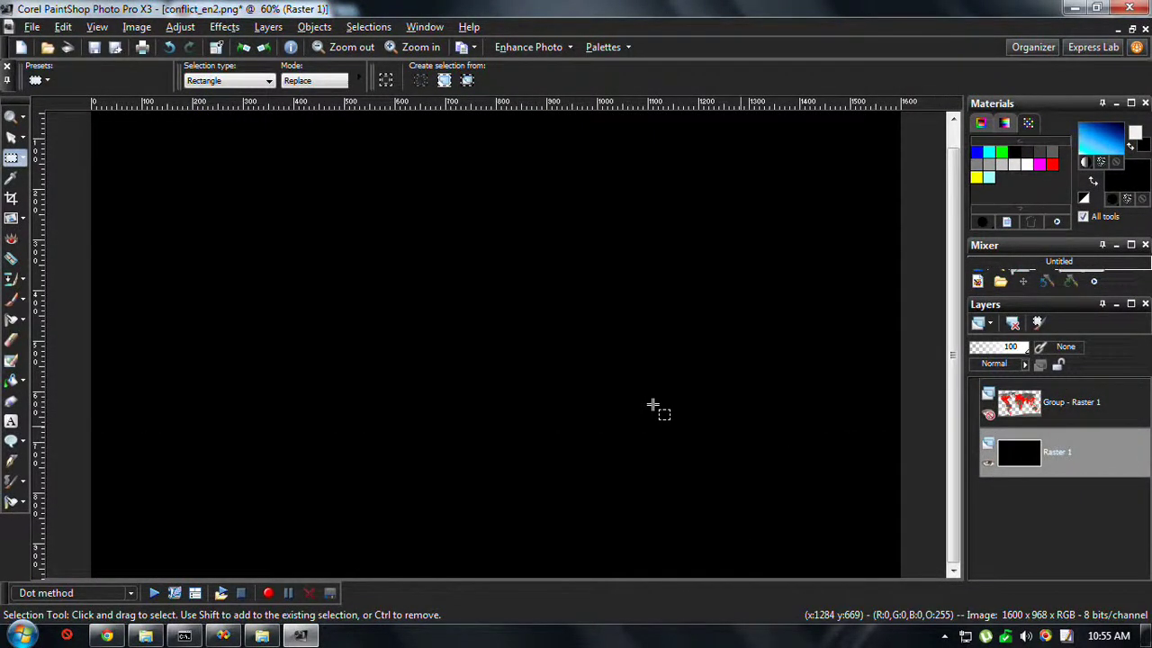
Step: Select the whole canvas and delete the black fill from the Raster 1 layer
key("ctrl+a")
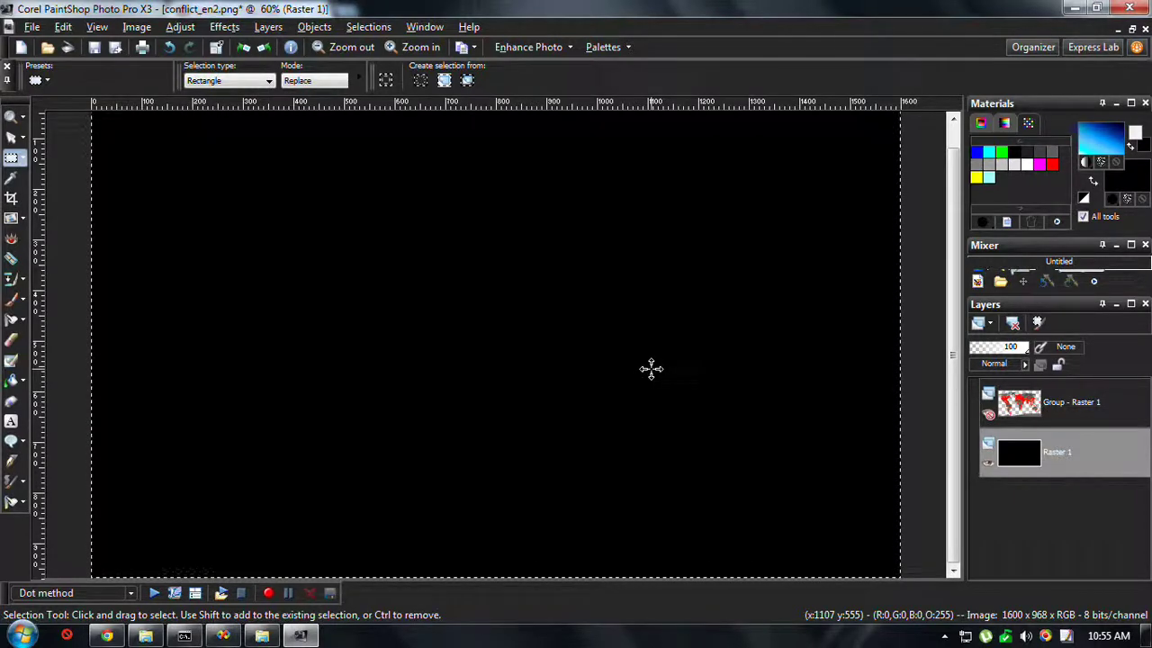
key("Delete")
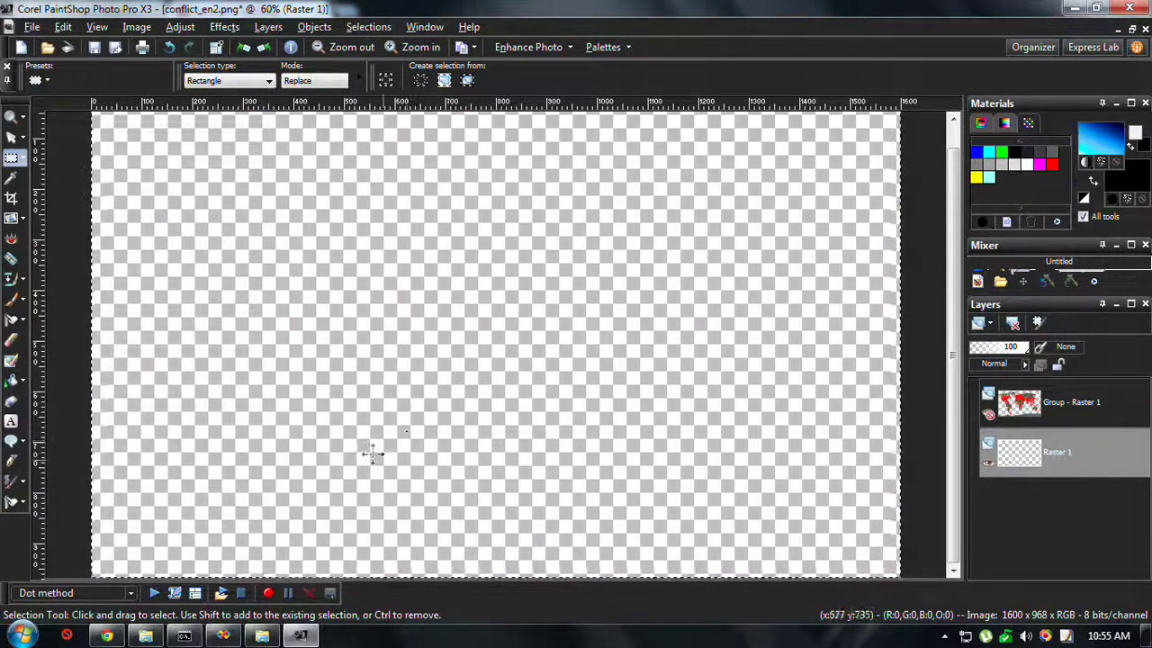
Step: Switch to Windows Explorer and look through the pictures in the Video Icons folder for a suitable background image
left_click(145, 636)
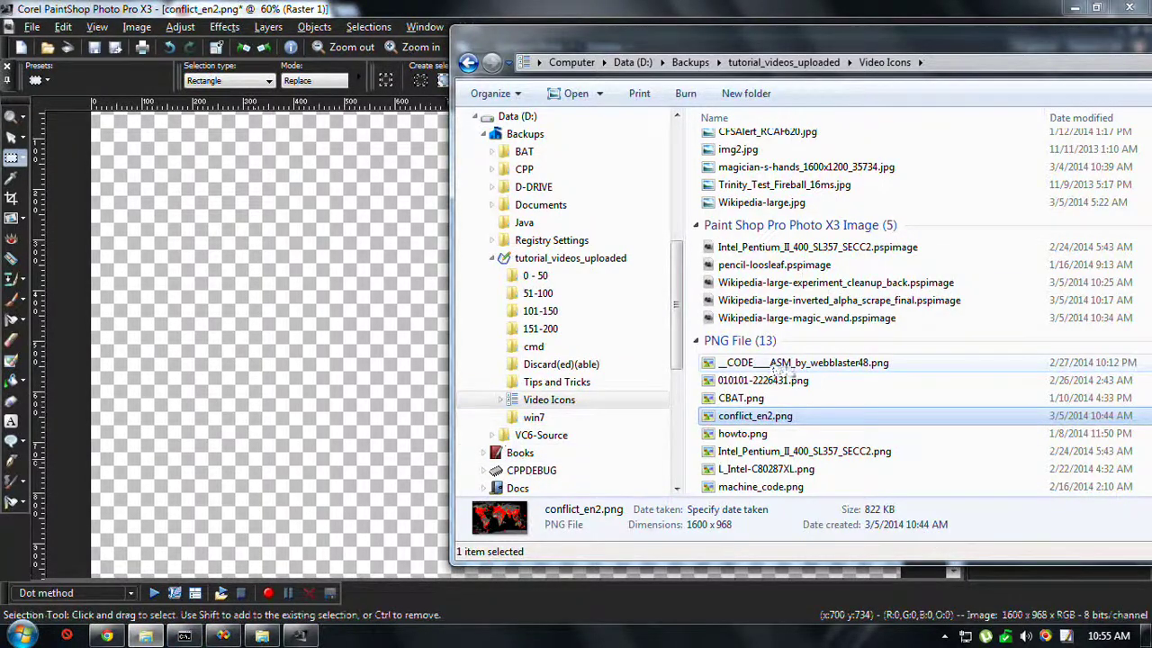
left_click(805, 364)
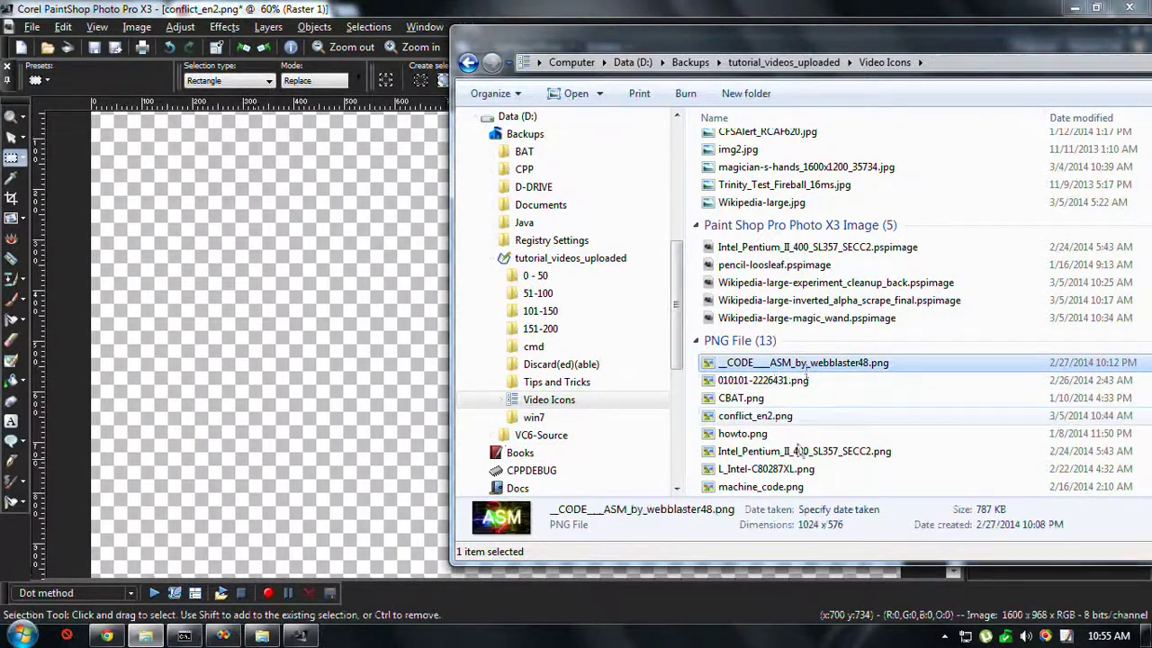
left_click(812, 486)
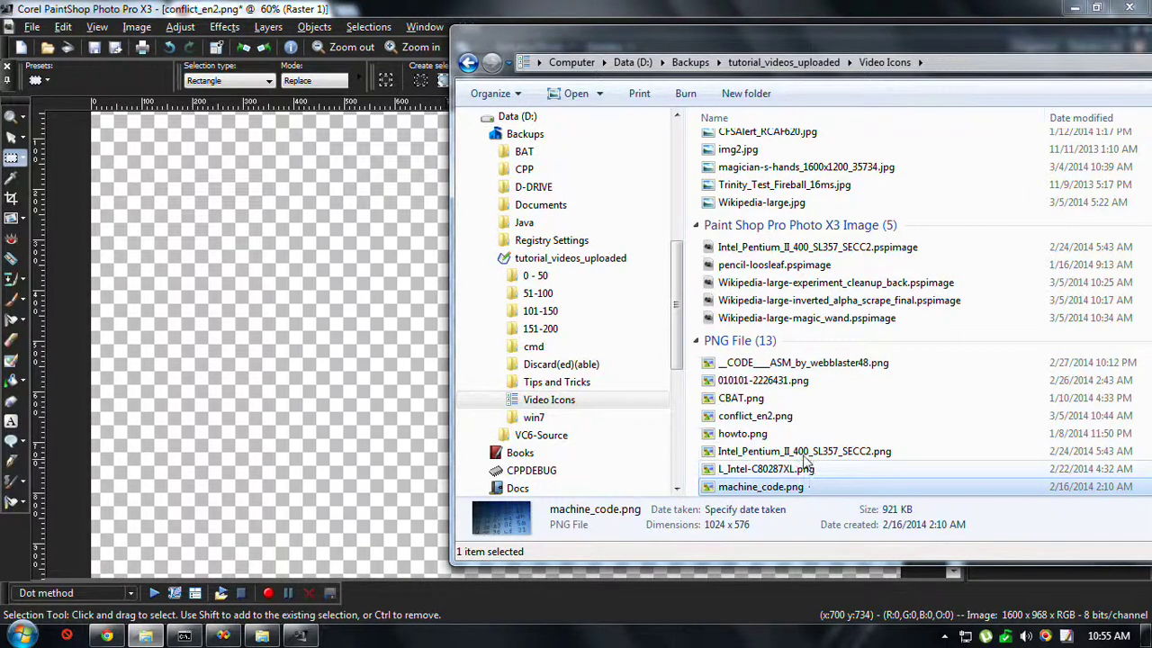
left_click(803, 452)
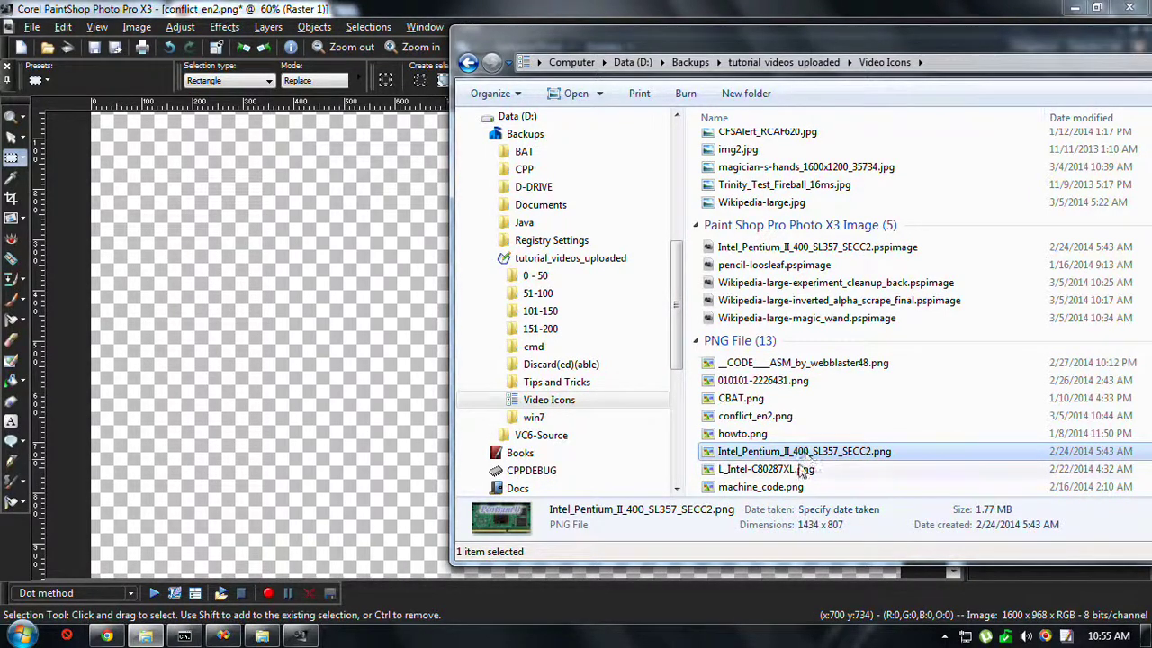
left_click(803, 469)
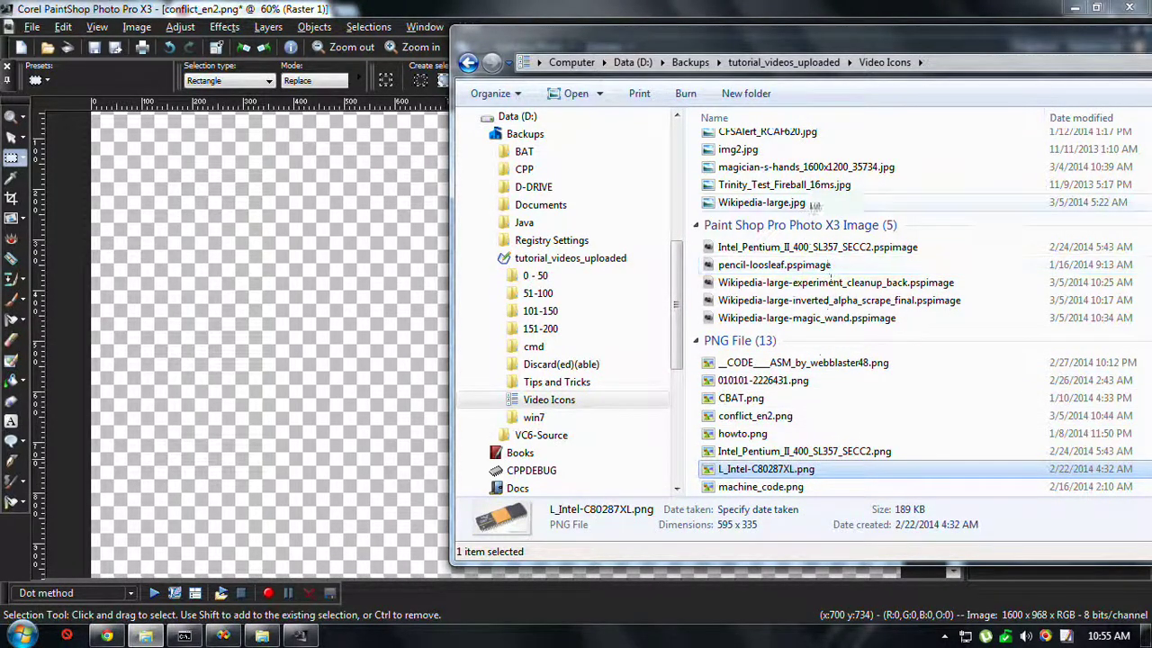
left_click(814, 204)
left_click(833, 184)
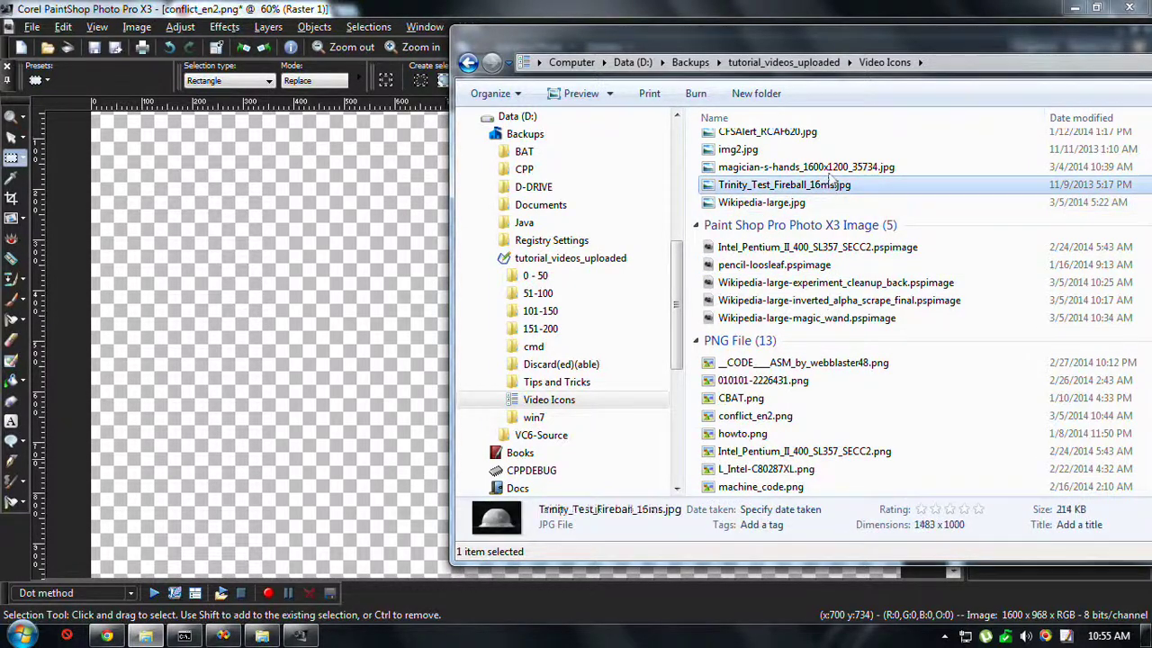
left_click(823, 168)
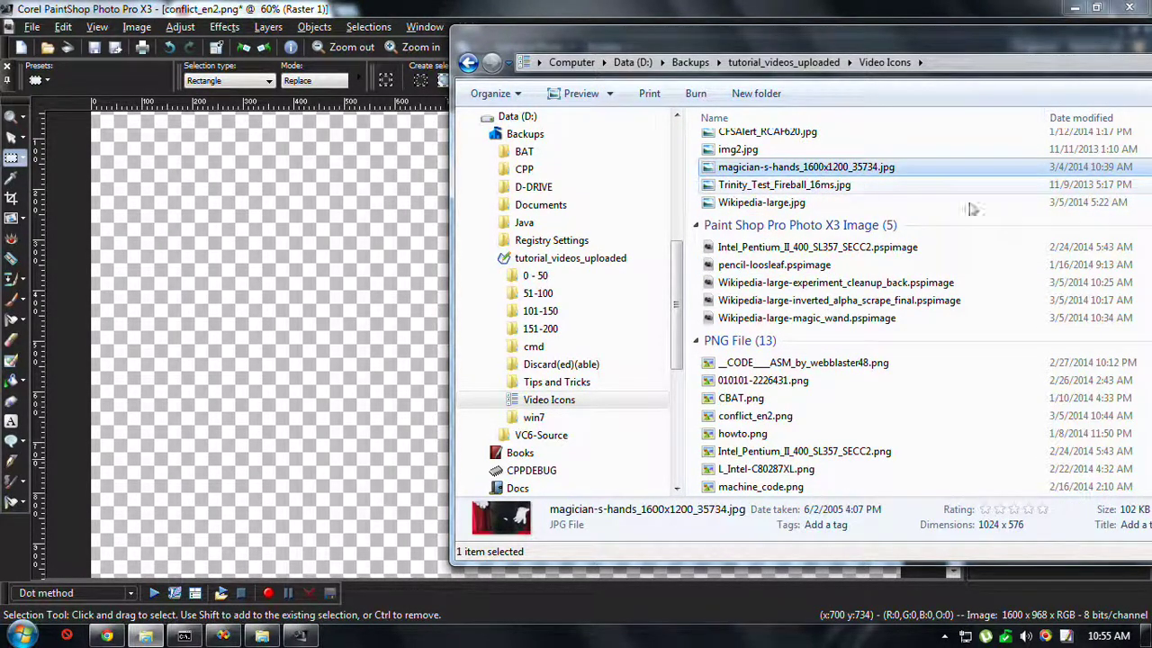
left_click_drag(935, 41, 675, 80)
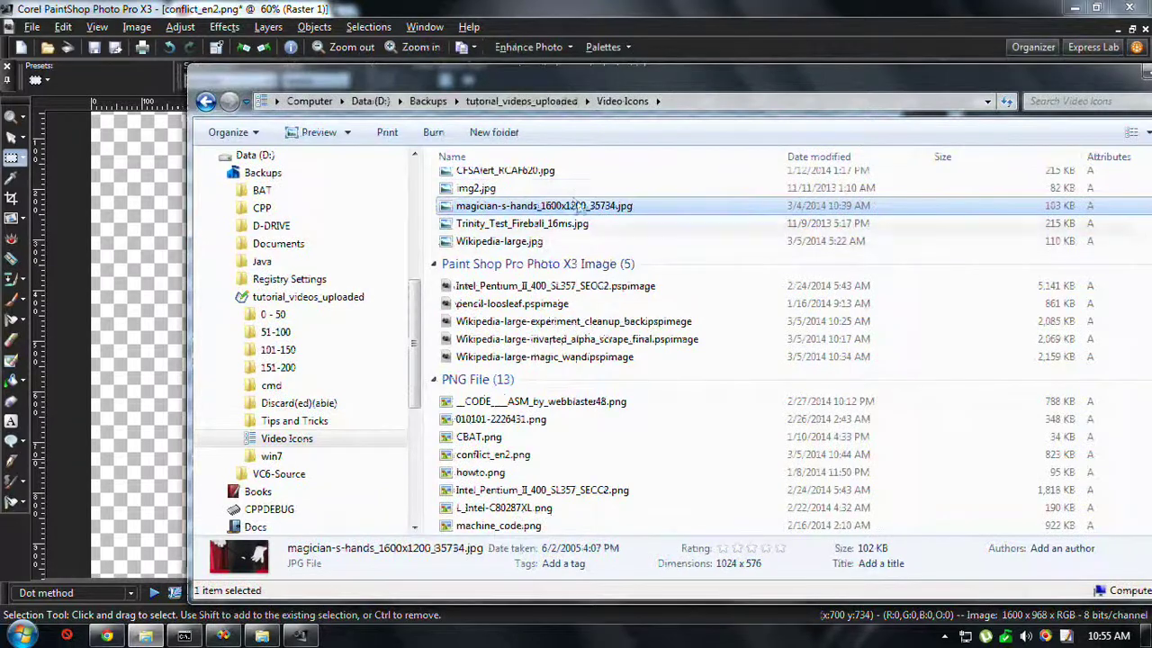
left_click(577, 249)
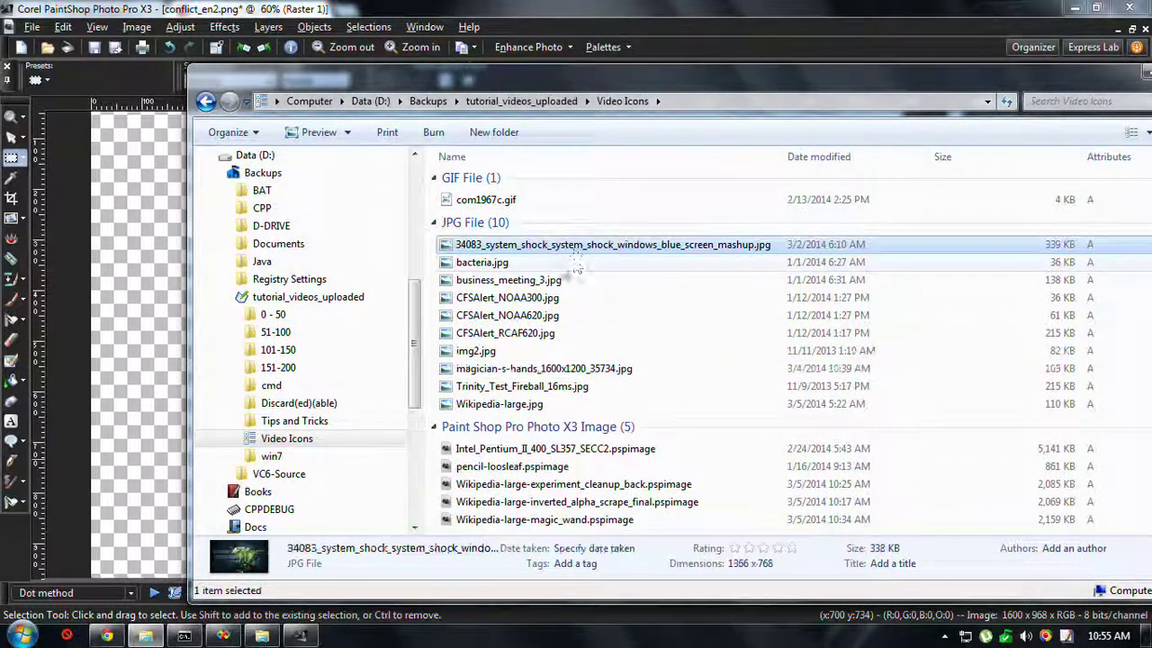
left_click(557, 265)
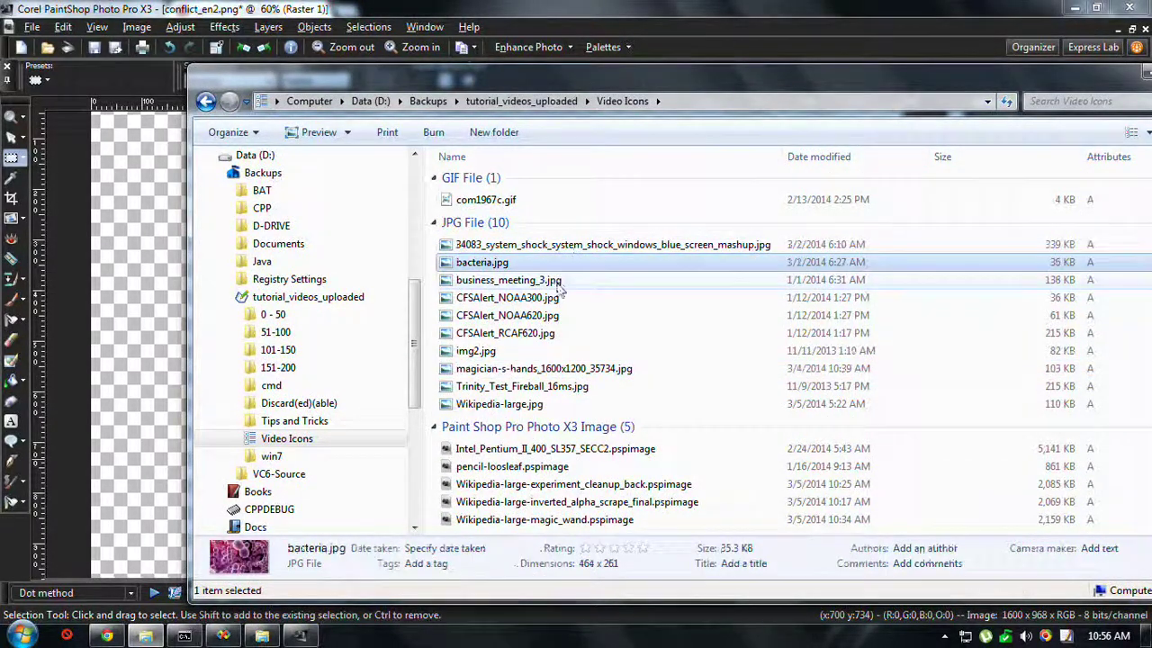
left_click(559, 282)
left_click(557, 300)
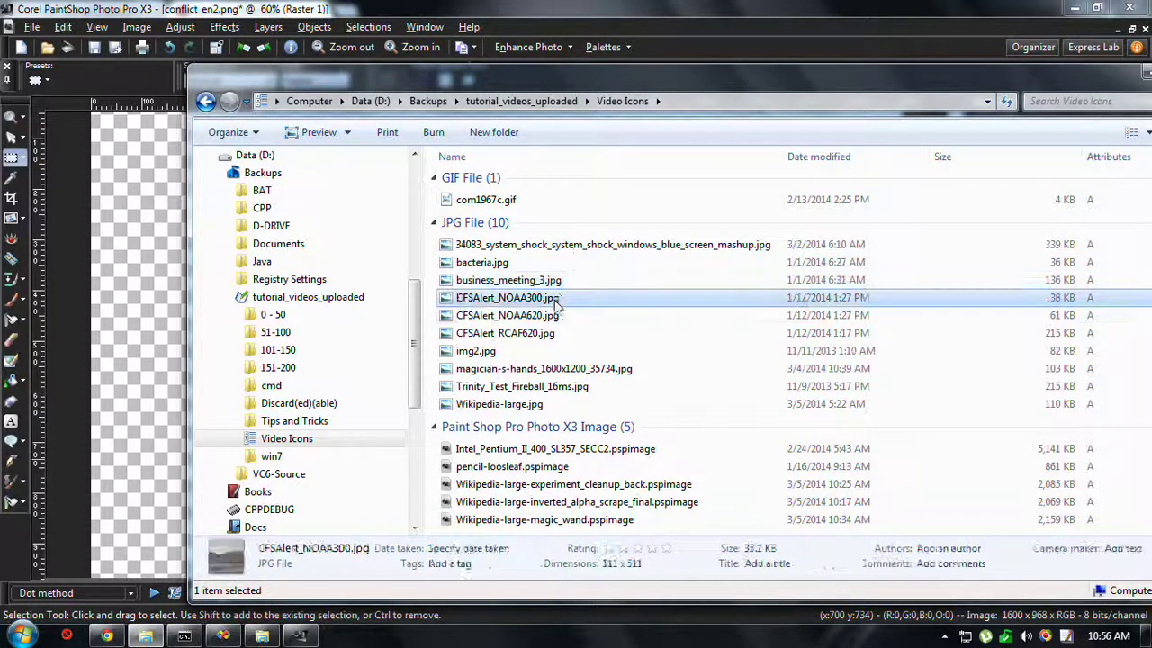
Step: Open img2.jpg from the Video Icons folder in PaintShop and show the whole picture
left_click(550, 353)
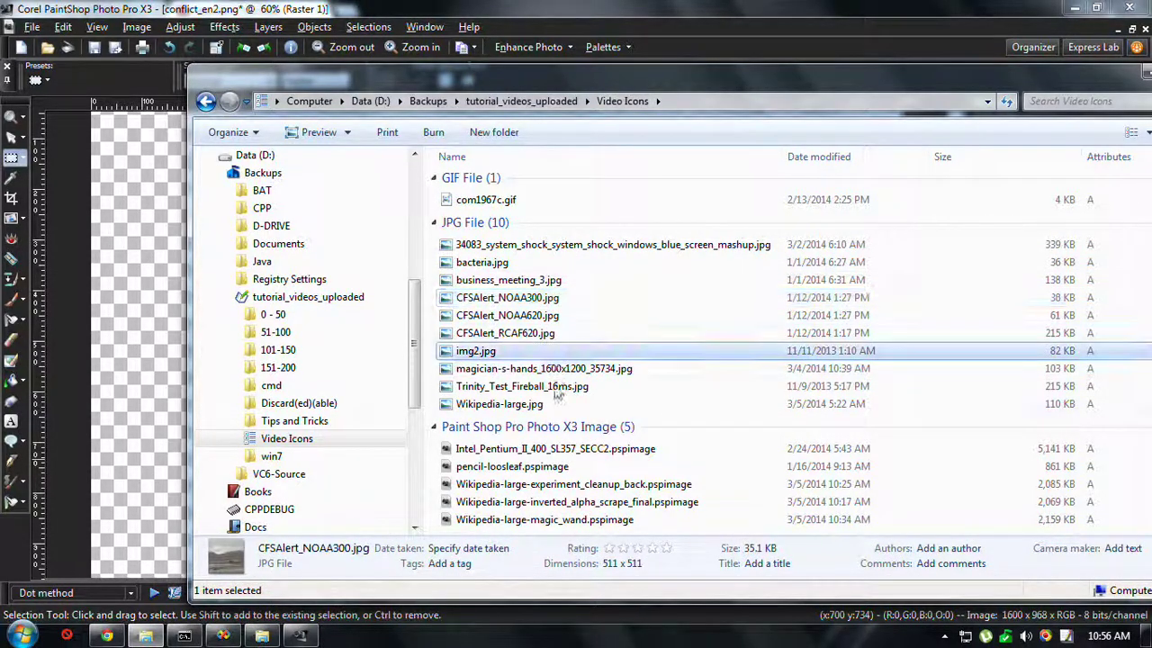
scroll(605, 403, "down", 4)
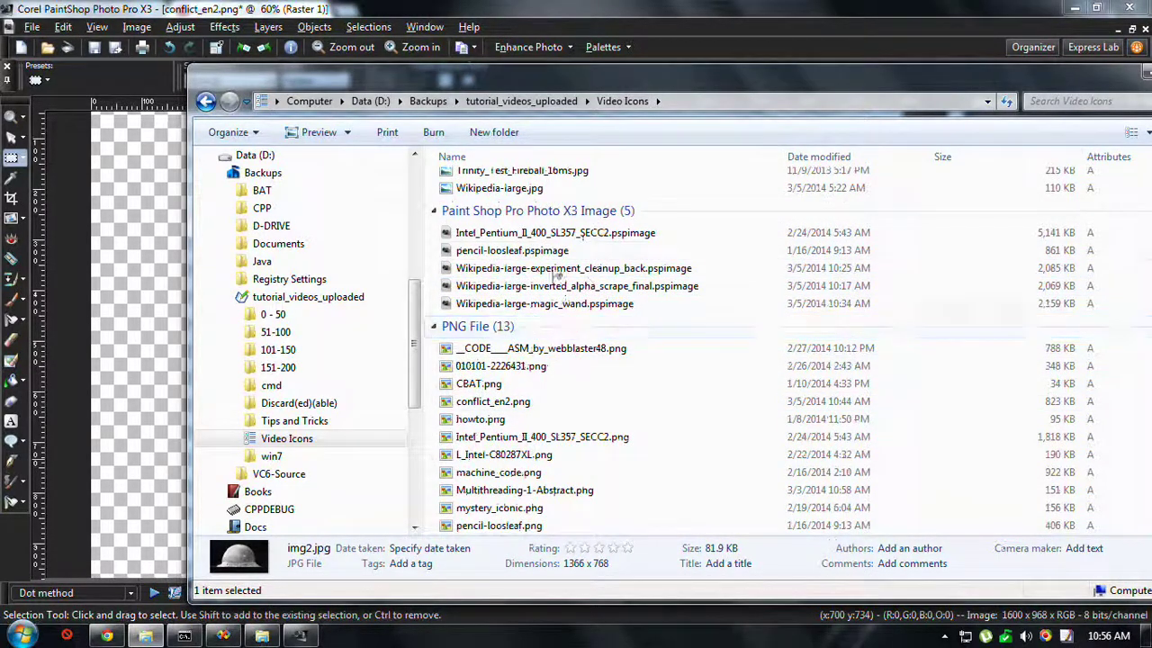
scroll(635, 313, "up", 3)
left_click_drag(481, 284, 81, 346)
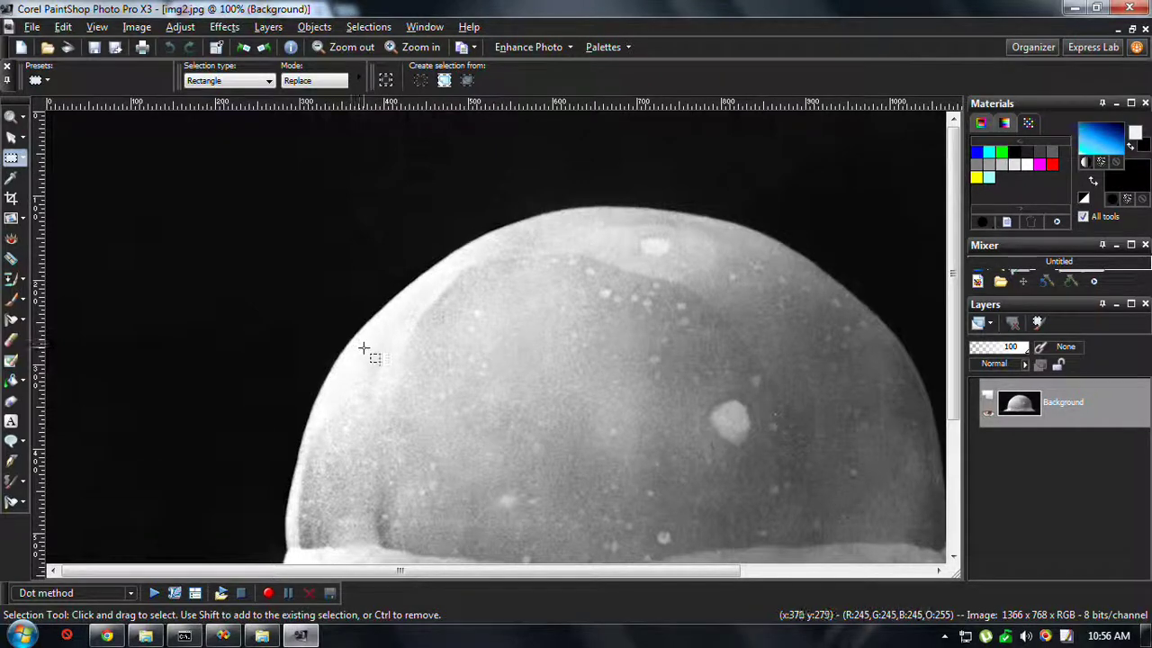
scroll(363, 350, "down", 2)
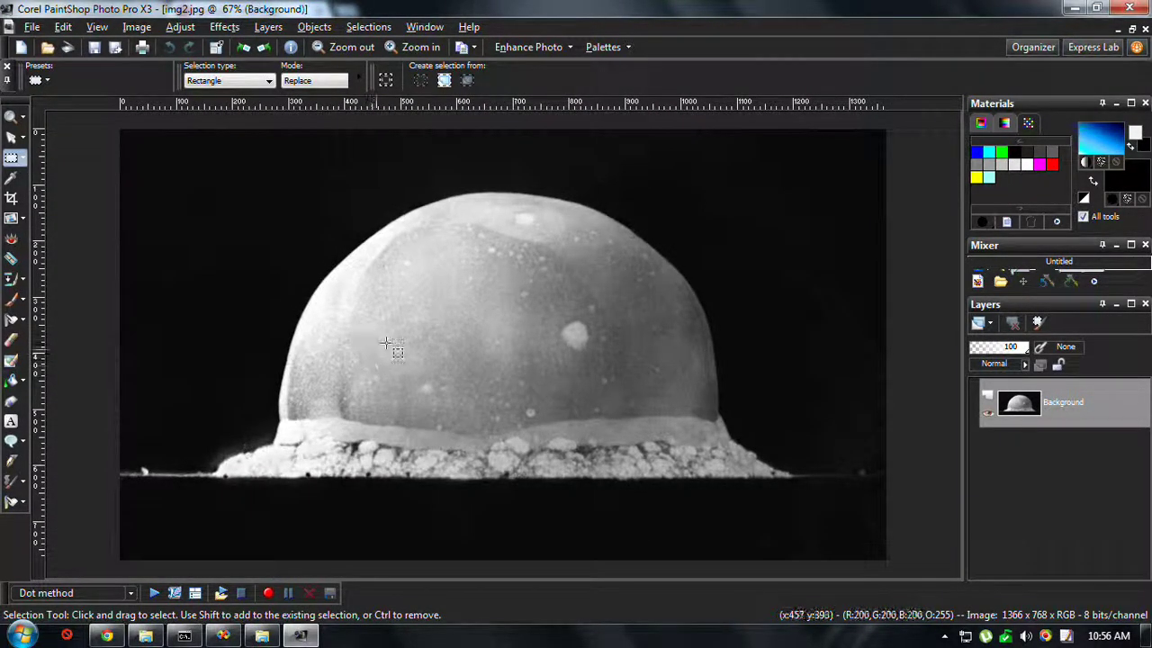
Step: Clear the selection in conflict_en2.png and return to img2.jpg
key("ctrl+Tab")
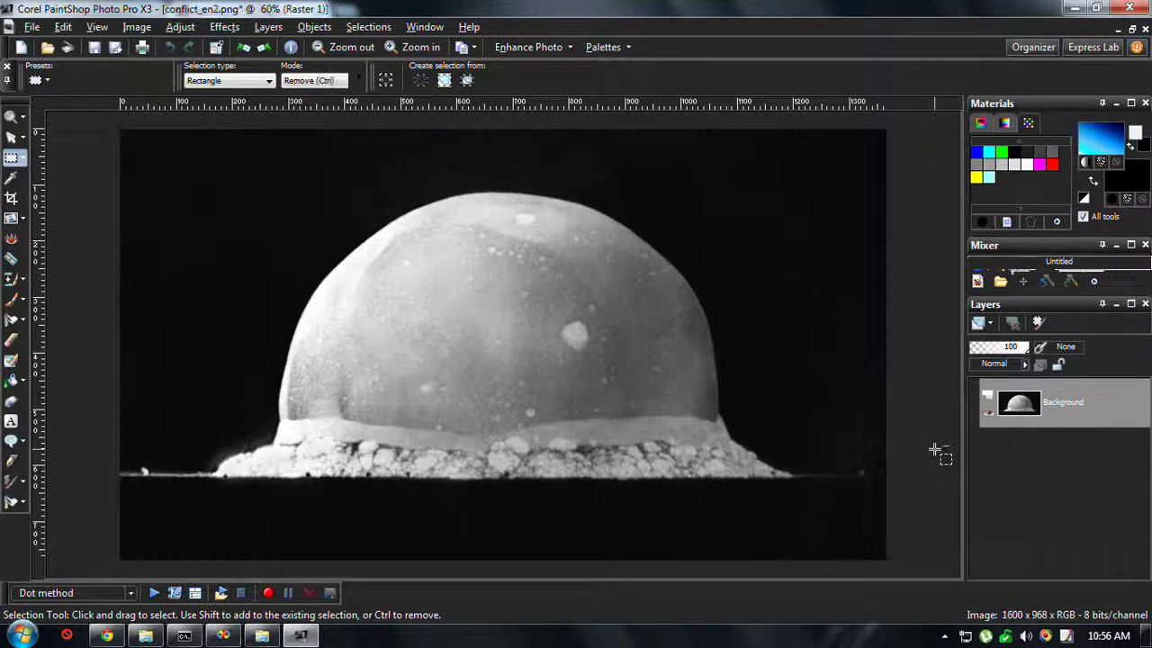
key("ctrl+d")
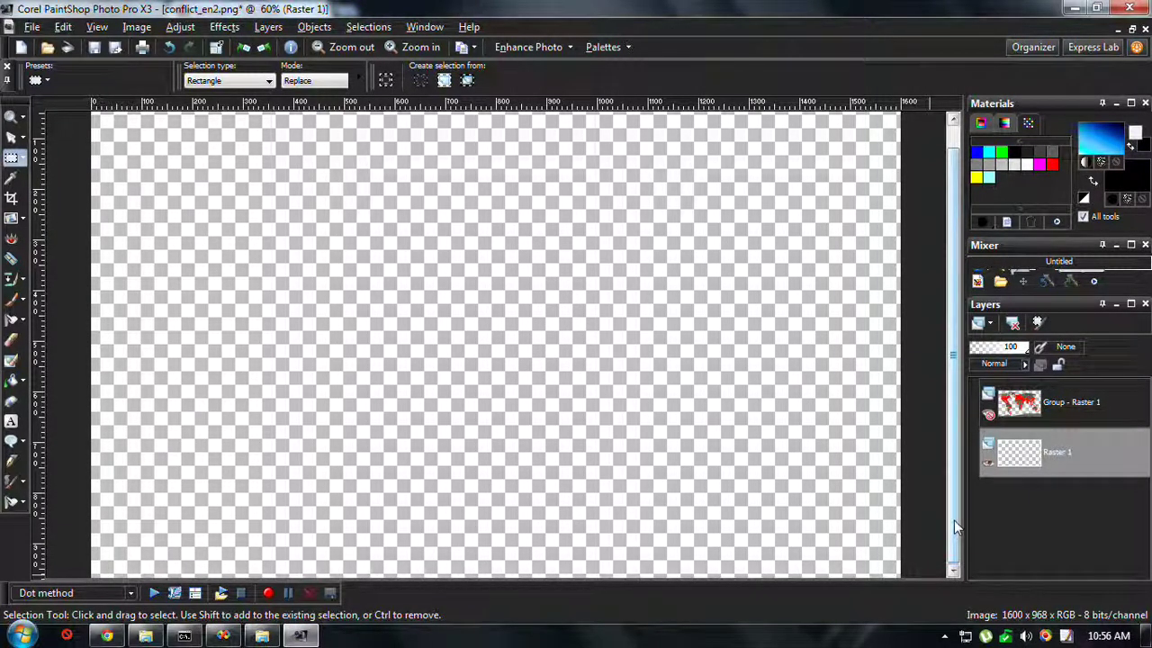
key("ctrl+Tab")
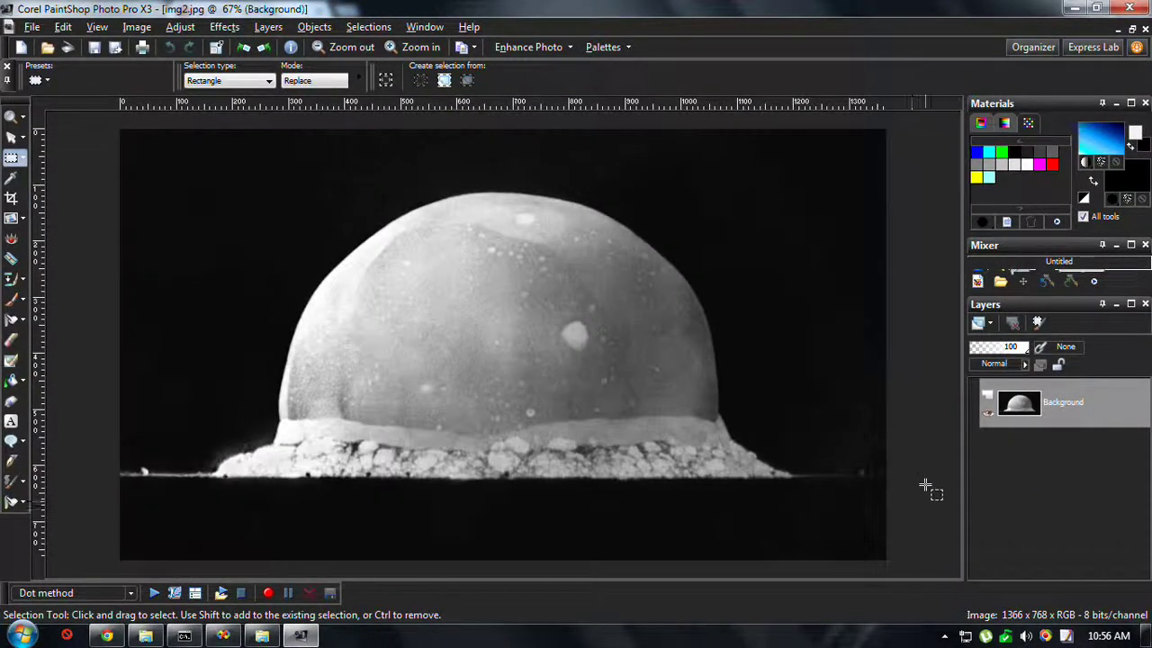
Step: Resize img2.jpg to 1600 × 900 pixels with the aspect ratio locked and fit the image to the window
key("shift+s")
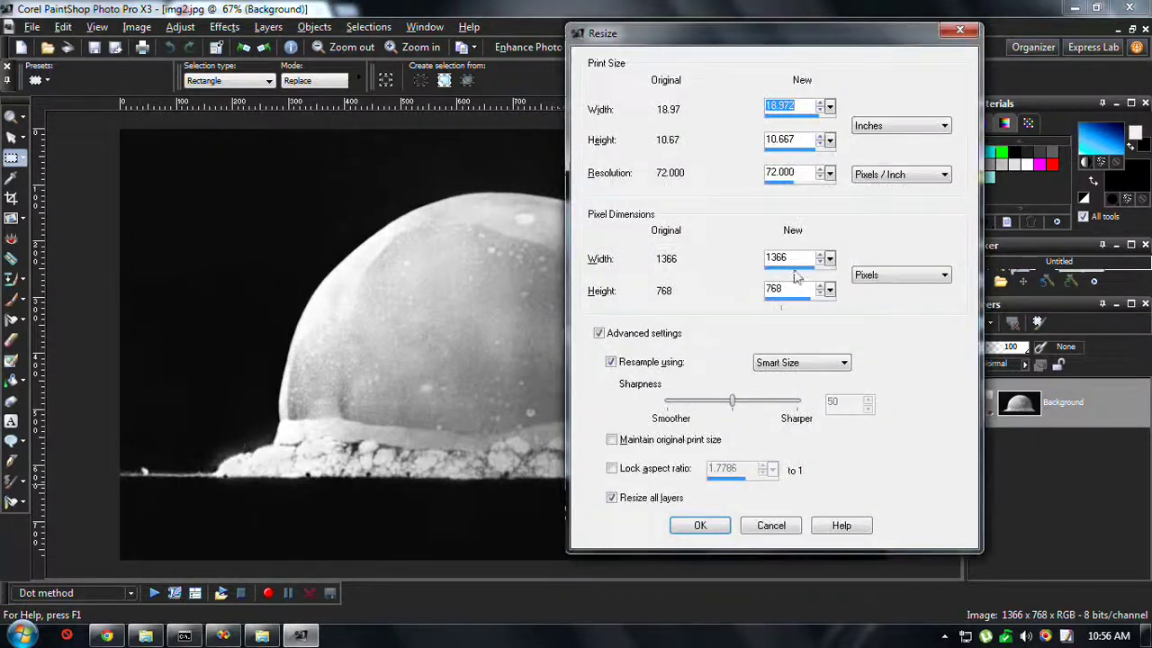
double_click(801, 257)
type("1")
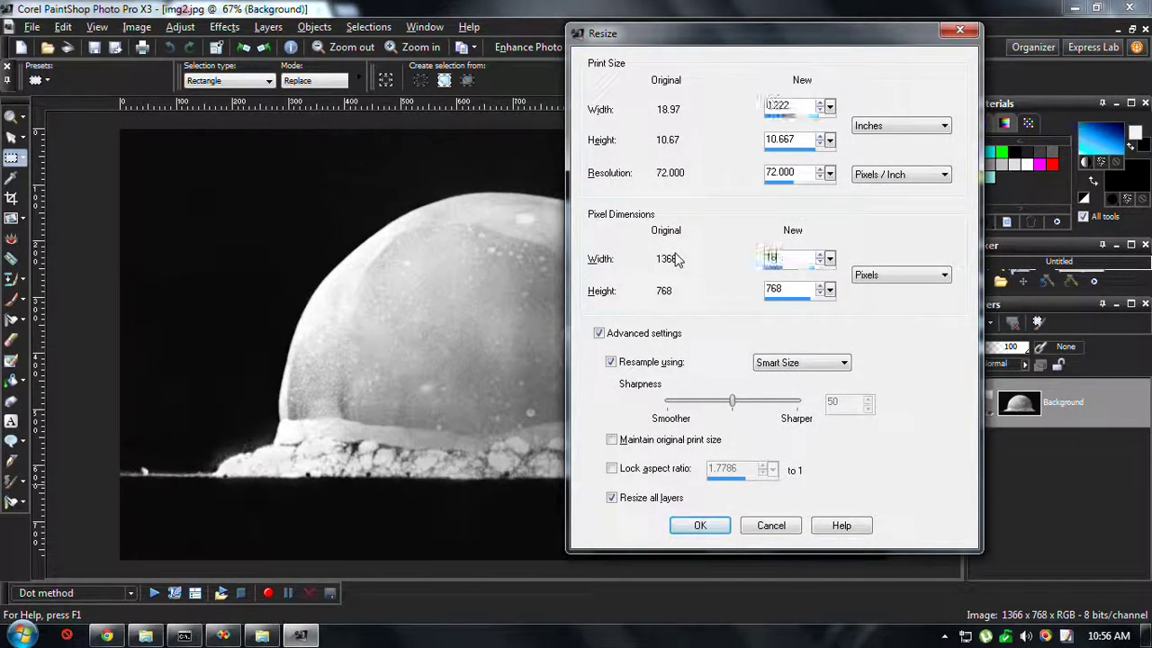
left_click(614, 468)
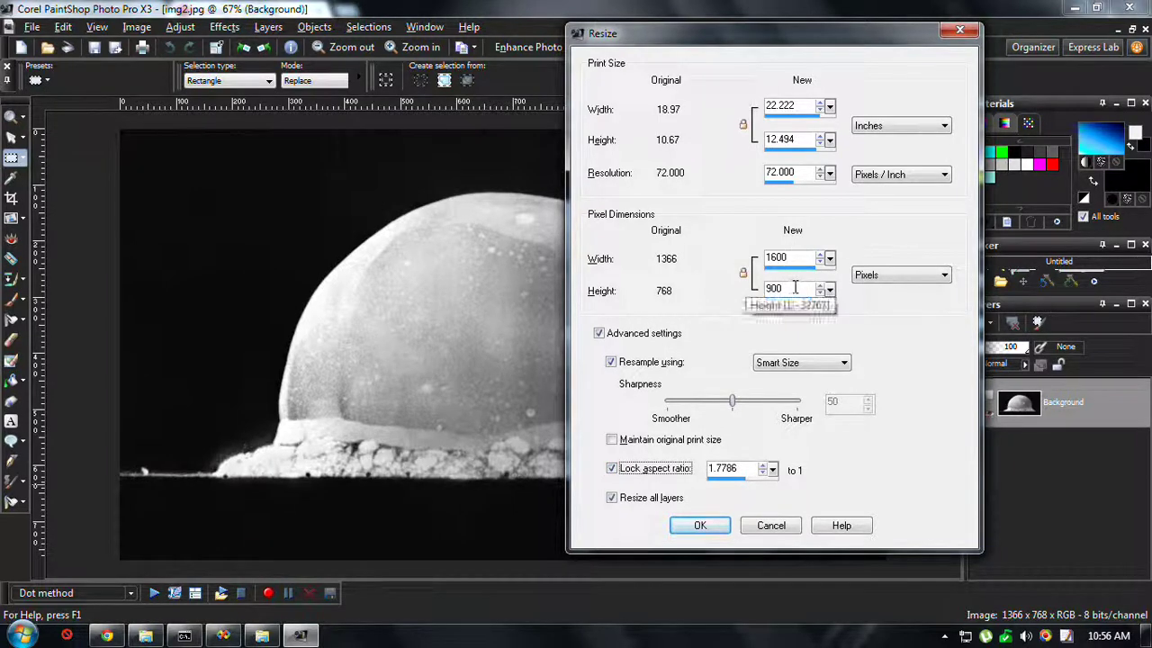
left_click(698, 527)
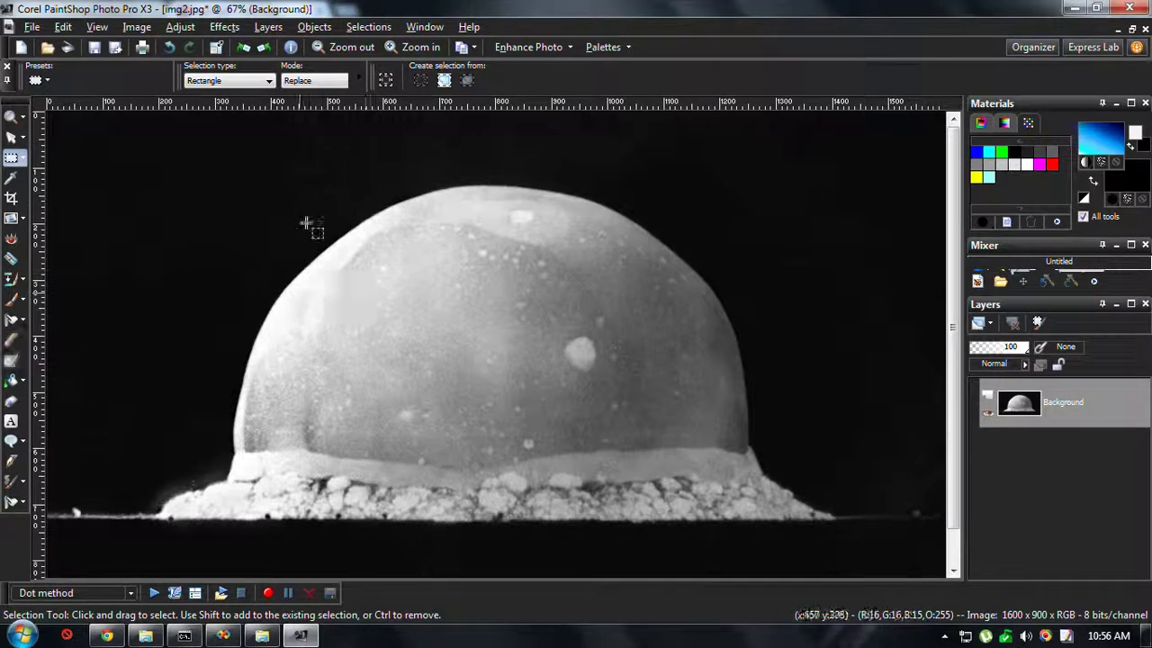
key("ctrl+alt+w")
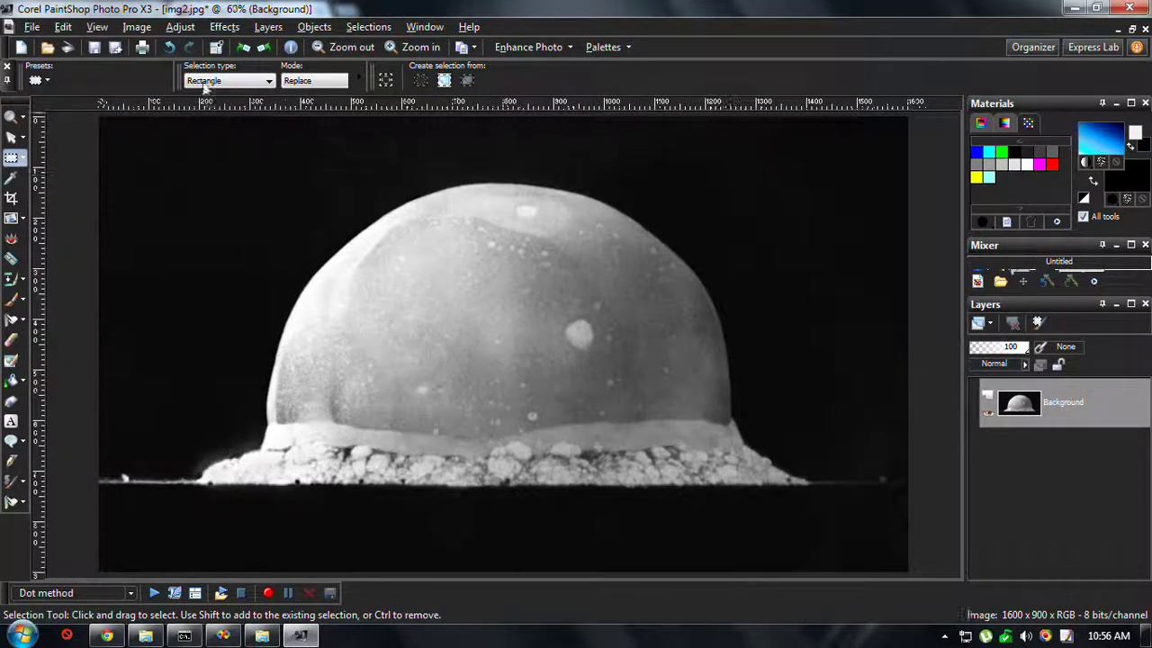
Step: Try extending the canvas to 1600 × 968 pixels with centred placement and a black background, and undo the change
left_click(136, 27)
left_click(169, 126)
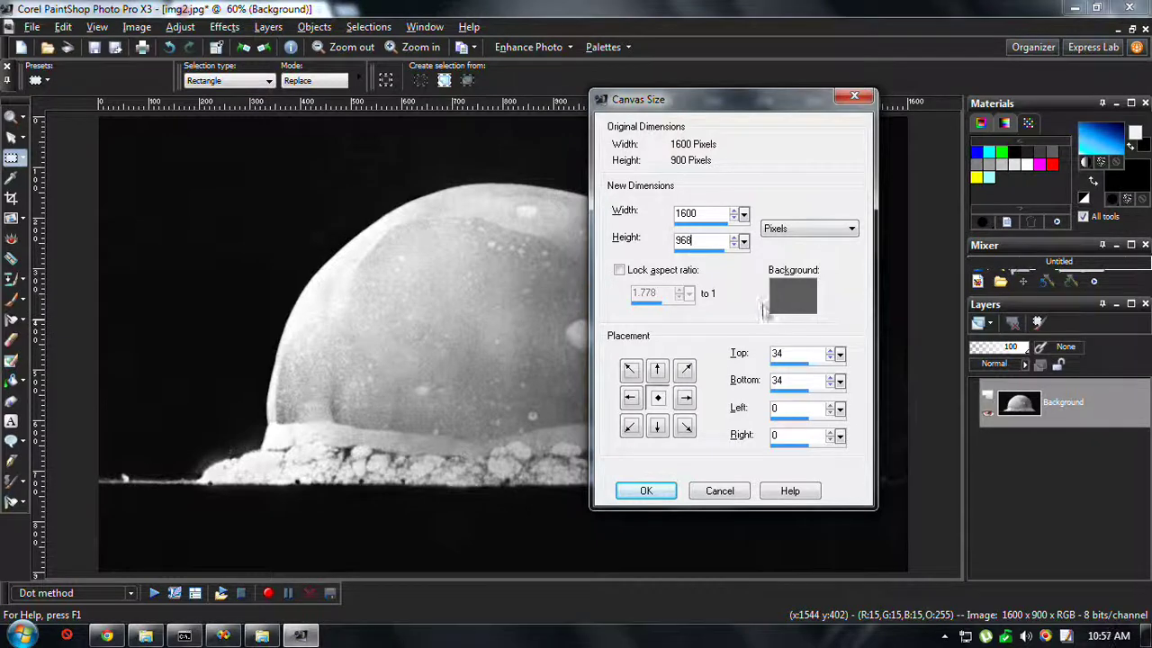
left_click(793, 288)
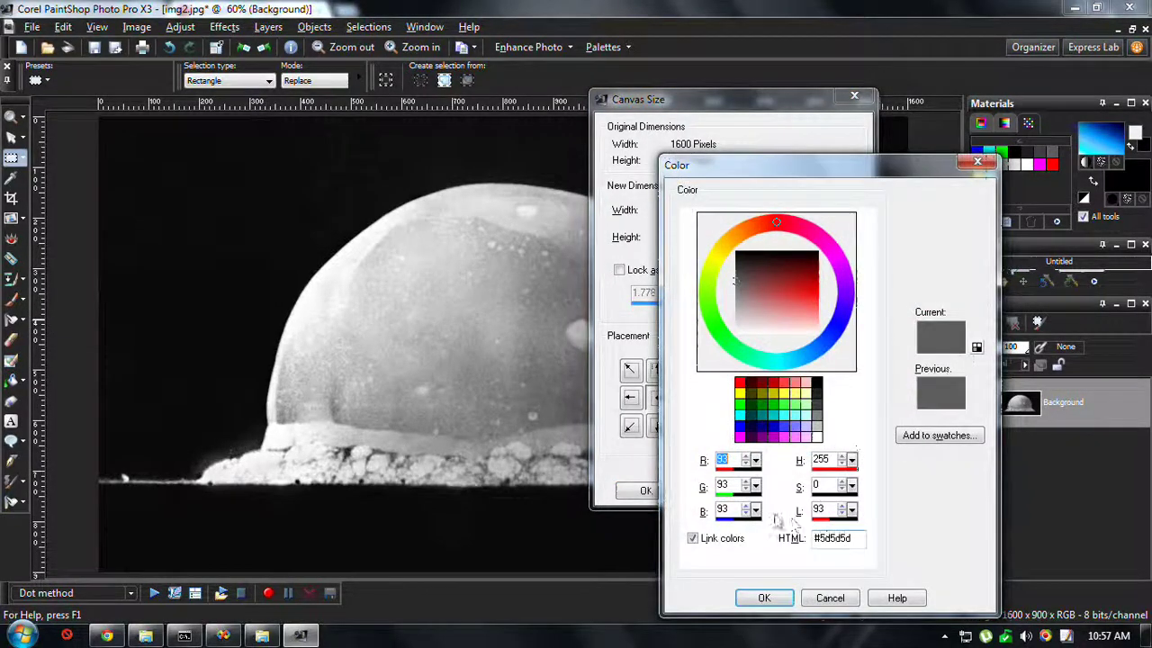
left_click(763, 597)
left_click(647, 493)
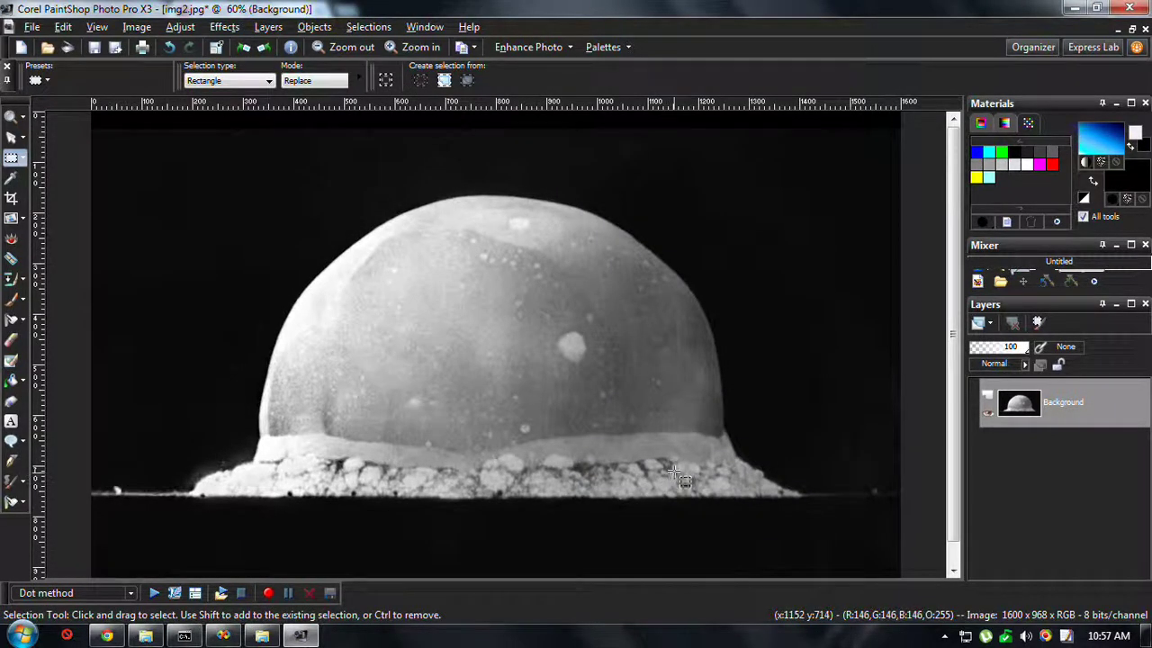
key("ctrl+z")
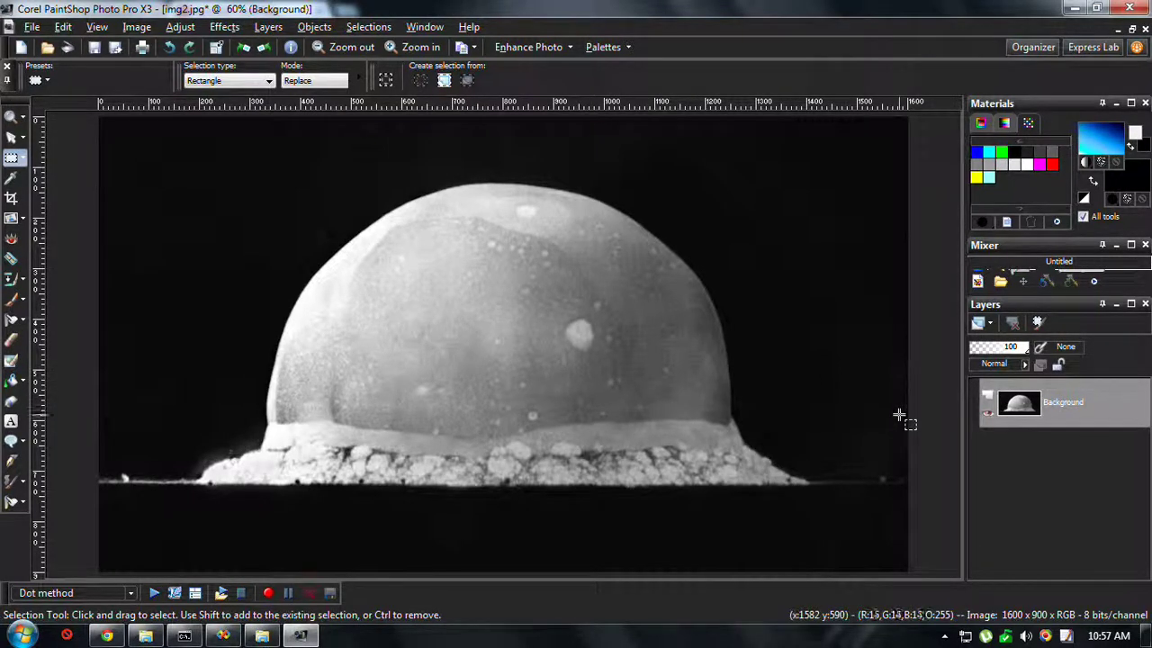
Step: Promote the background layer of img2.jpg to a raster layer
right_click(1075, 410)
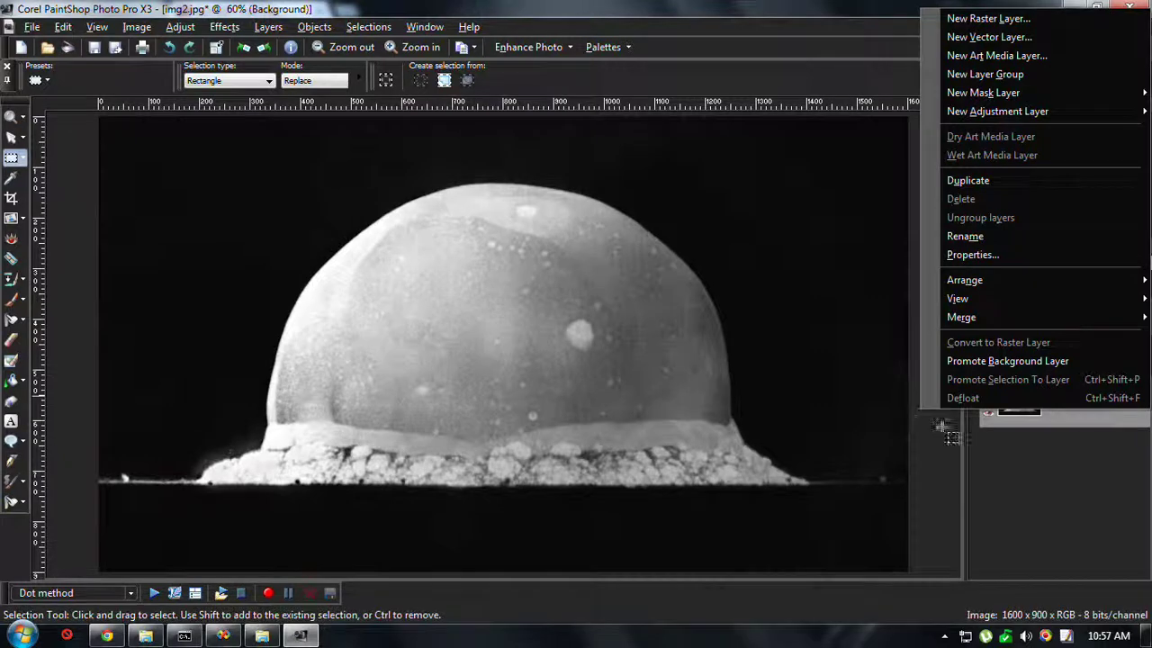
left_click(720, 32)
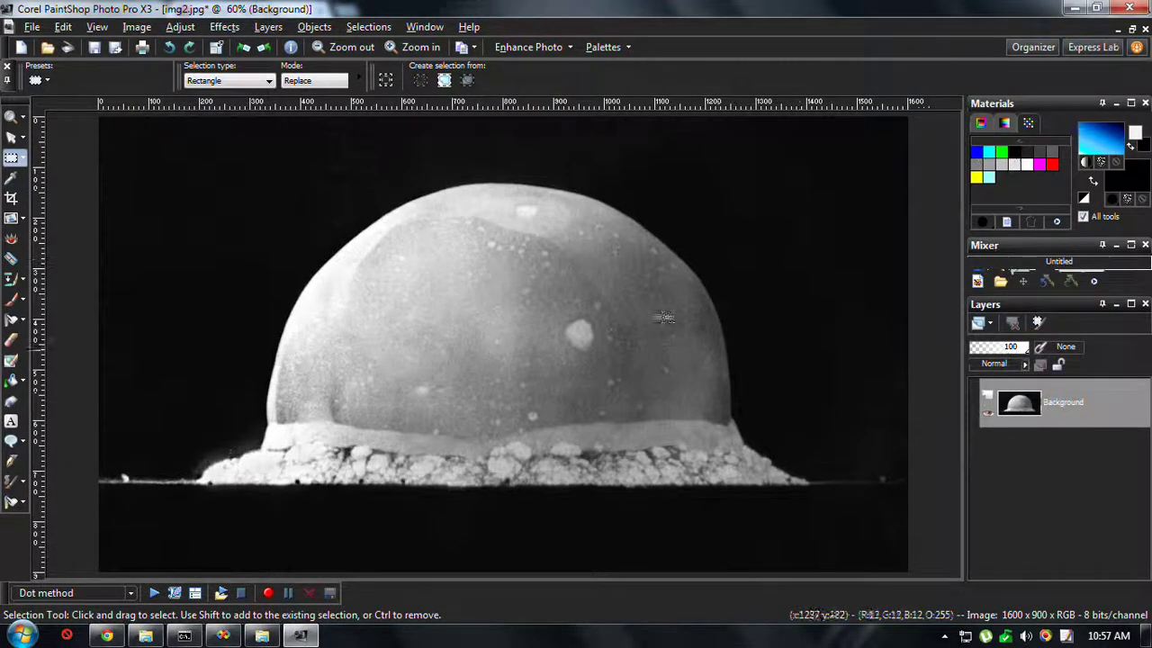
right_click(1093, 415)
left_click(1069, 362)
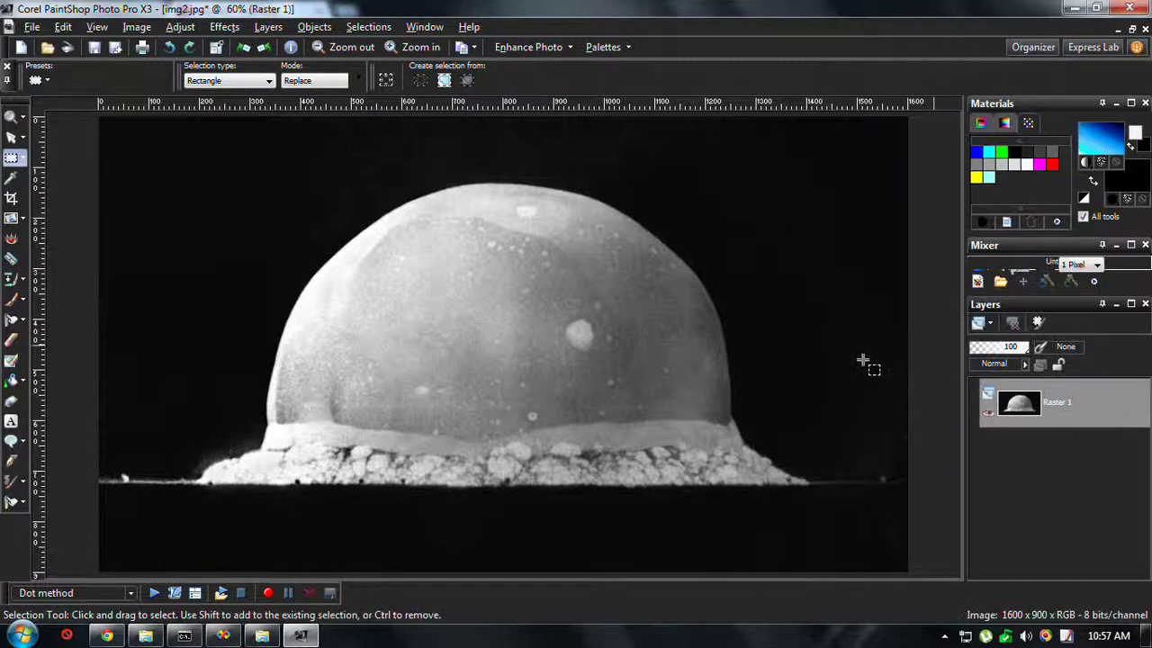
Step: Extend the canvas of img2.jpg to 1600 × 968 pixels, keeping the image centred
left_click(171, 31)
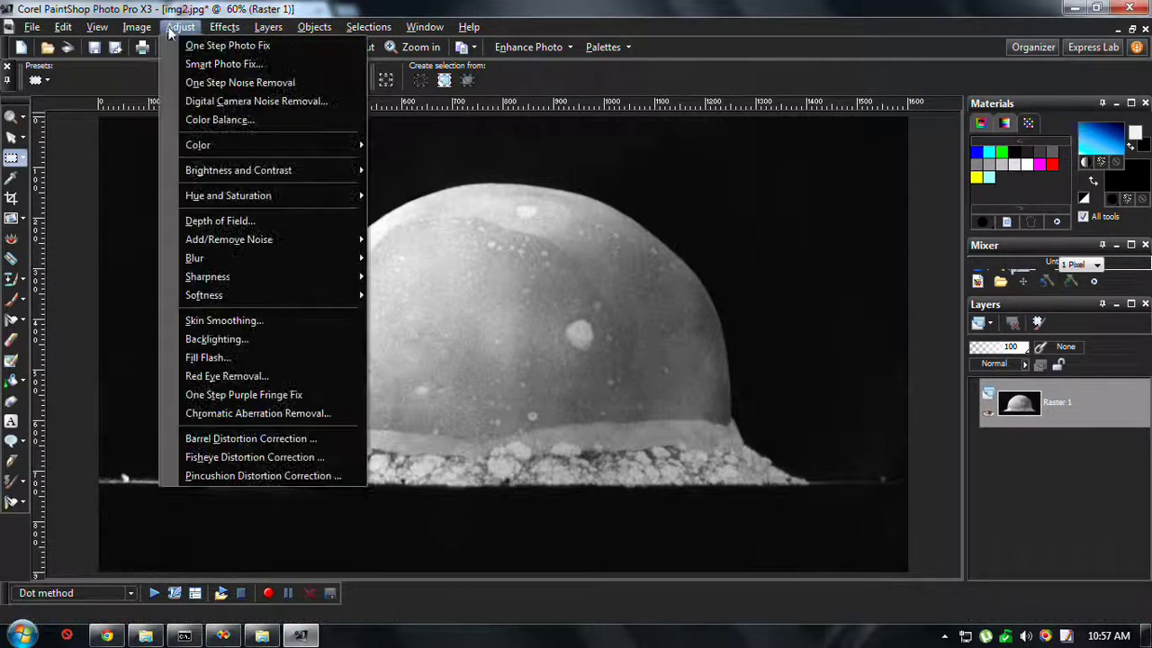
left_click(176, 123)
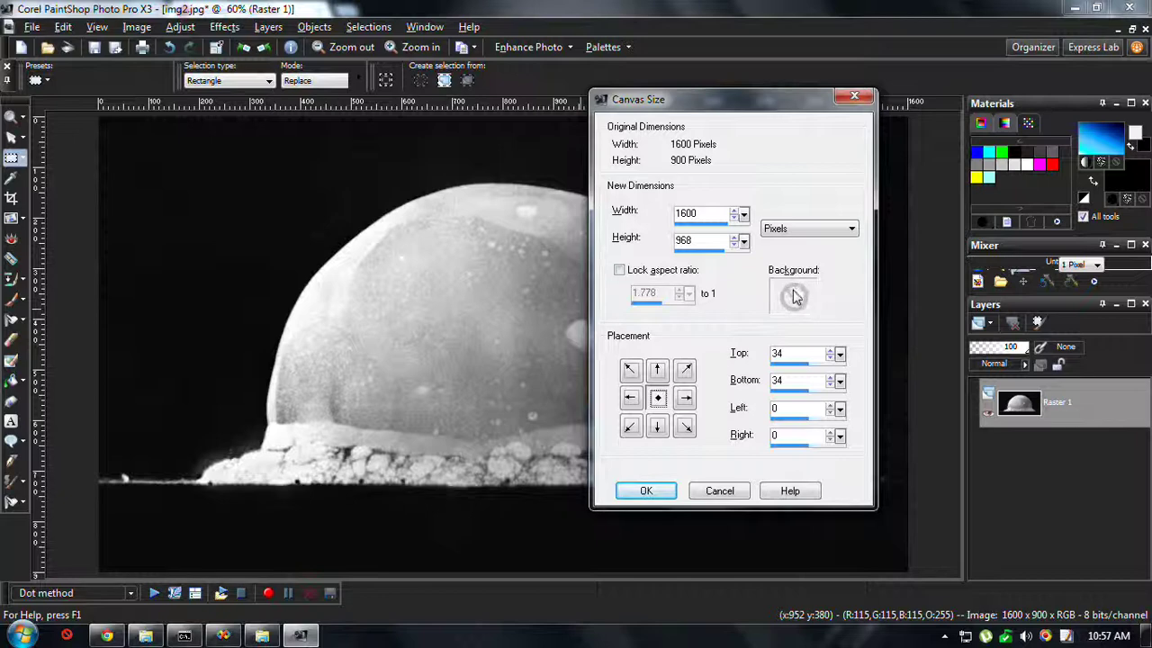
left_click(655, 493)
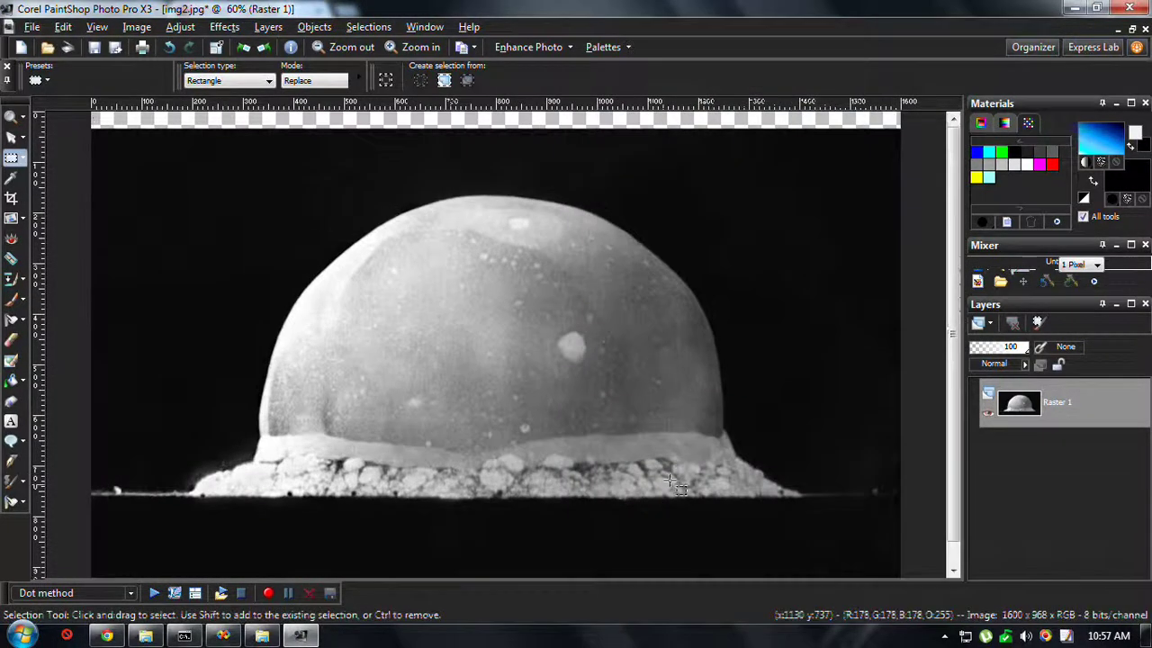
Step: Sample the dome photo's near-black background colour and flood-fill the transparent strips above and below the image with it
scroll(711, 396, "down", 1)
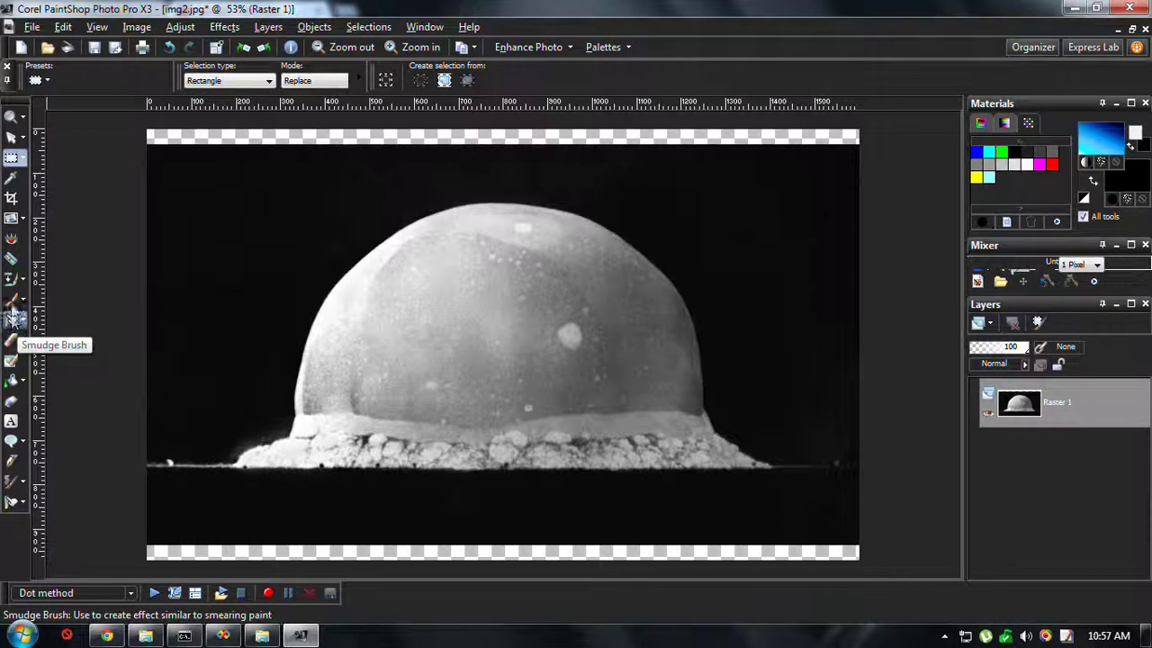
left_click(12, 177)
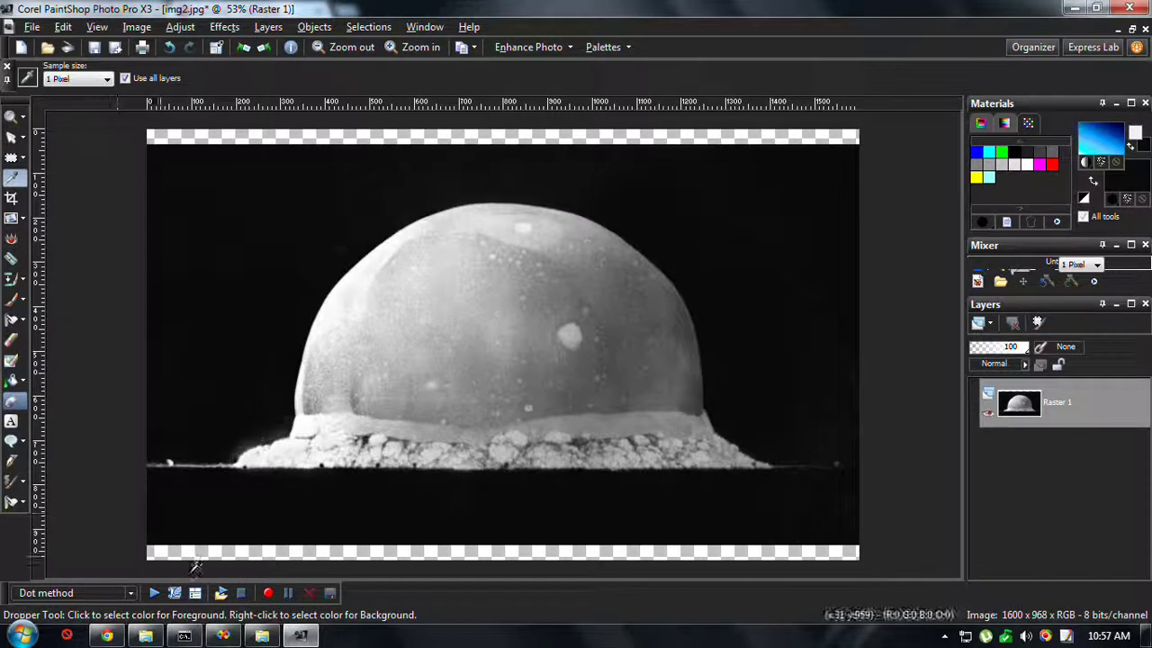
left_click(13, 382)
left_click(218, 549)
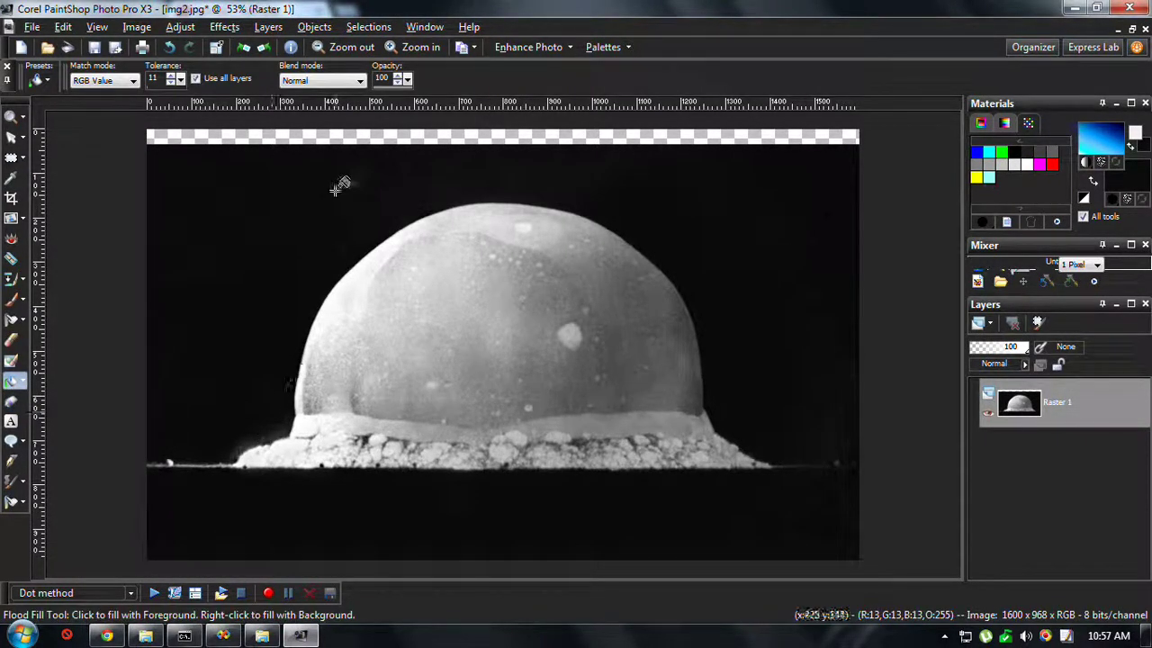
left_click(316, 137)
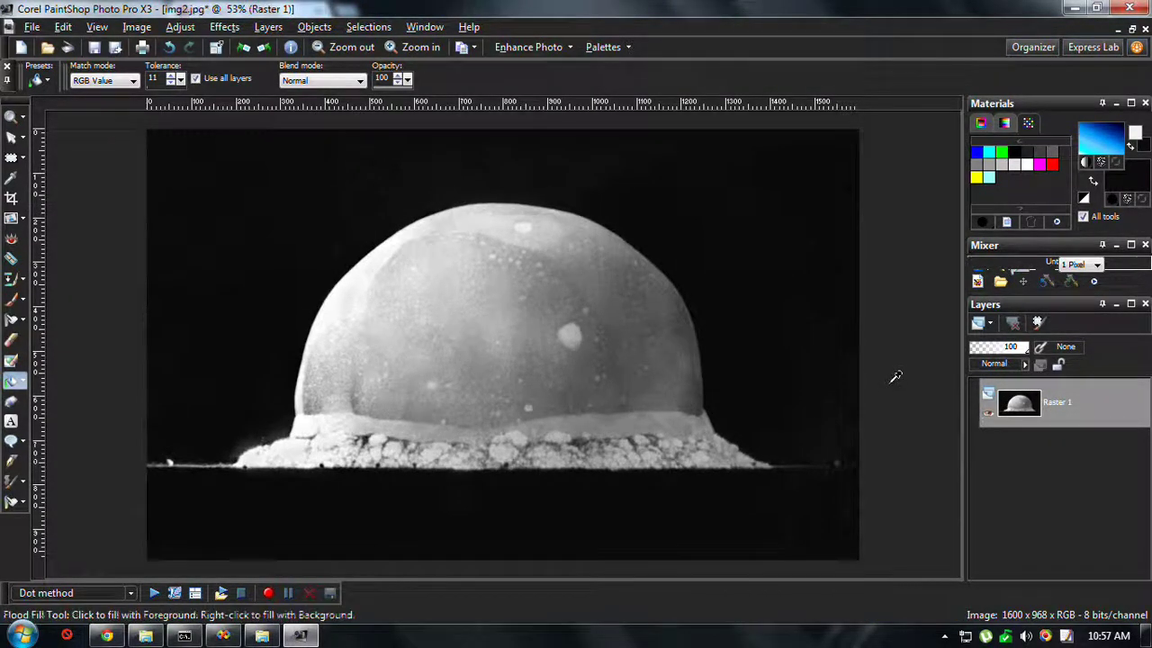
Step: Paste the dome image into conflict_en2.png as a new layer above Raster 1, hiding Raster 1 and showing the map group
key("ctrl+Tab")
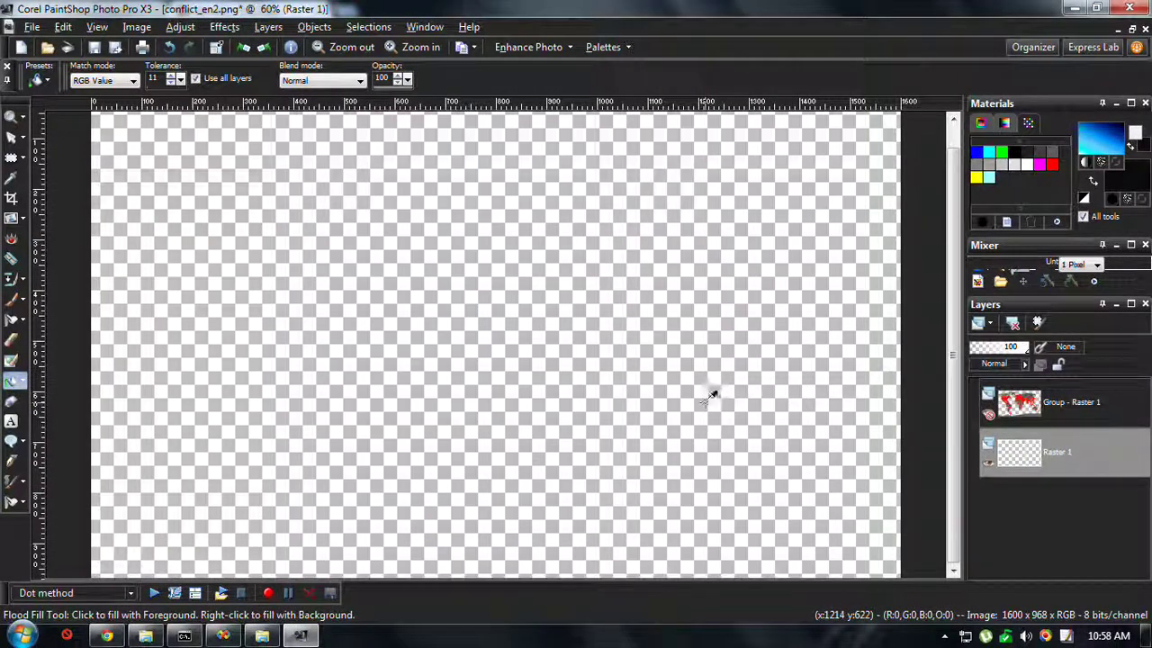
key("ctrl+l")
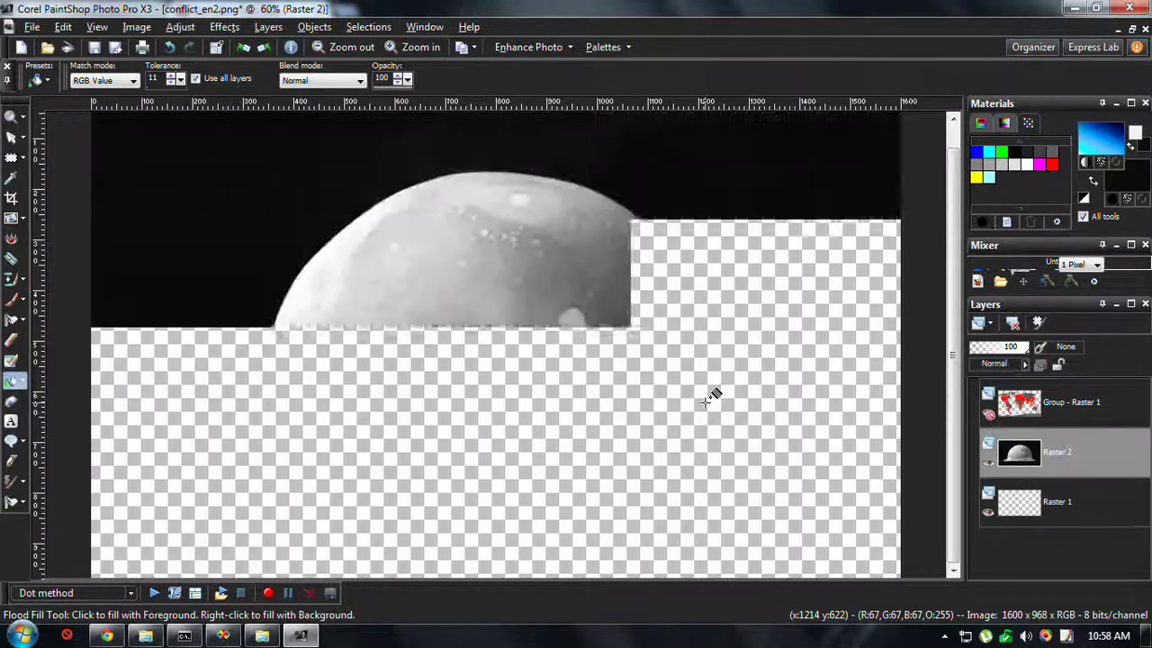
left_click(987, 512)
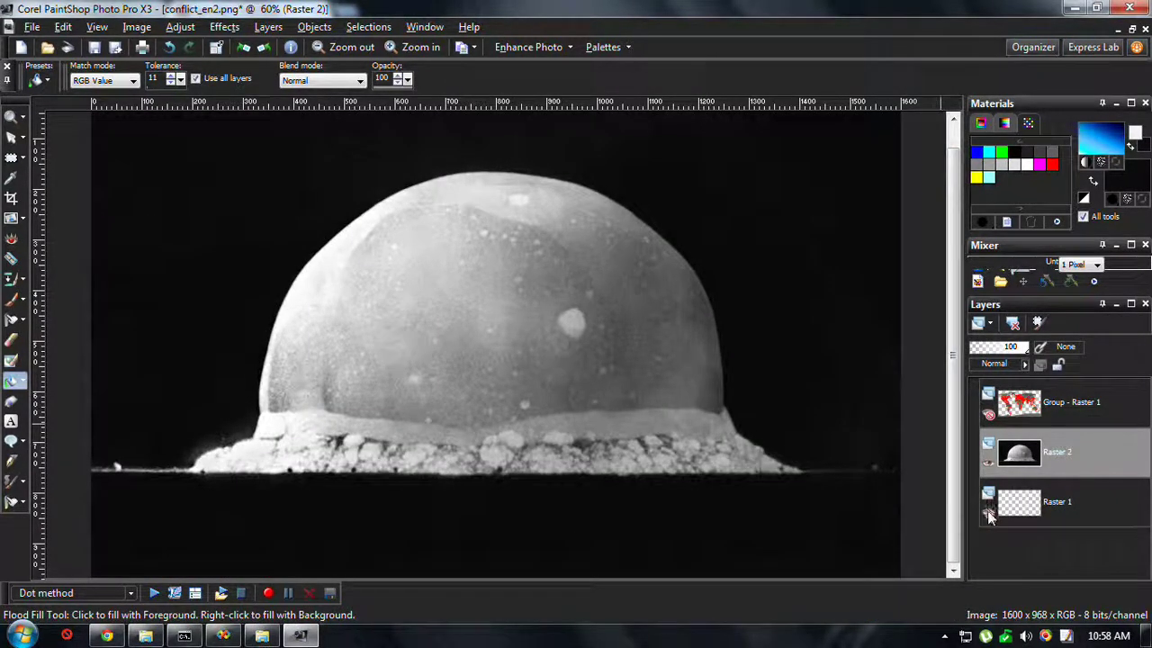
left_click(989, 414)
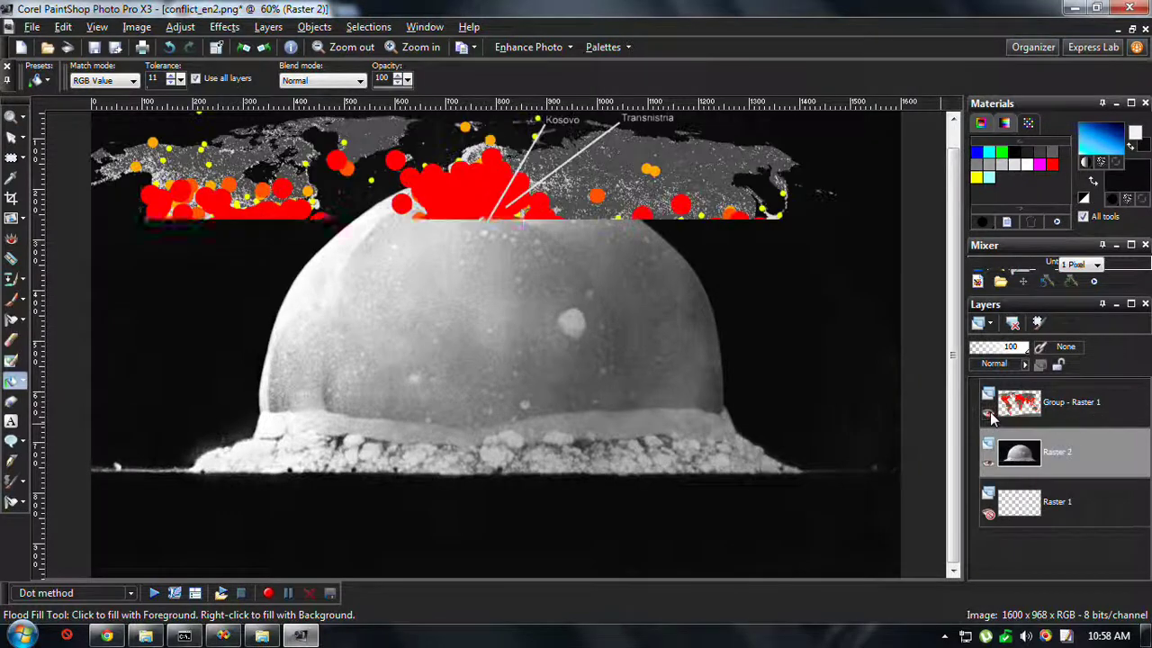
mouse_move(995, 389)
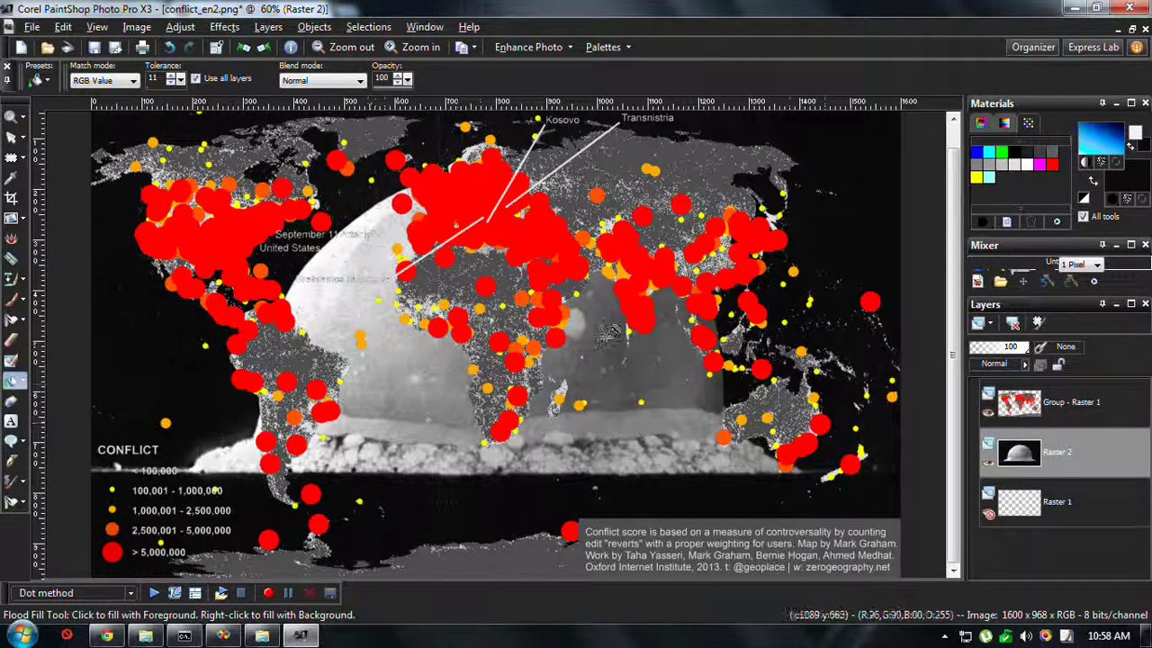
Step: Lower the opacity of the dome image layer Raster 2 to 66
left_click(1082, 462)
key("Return")
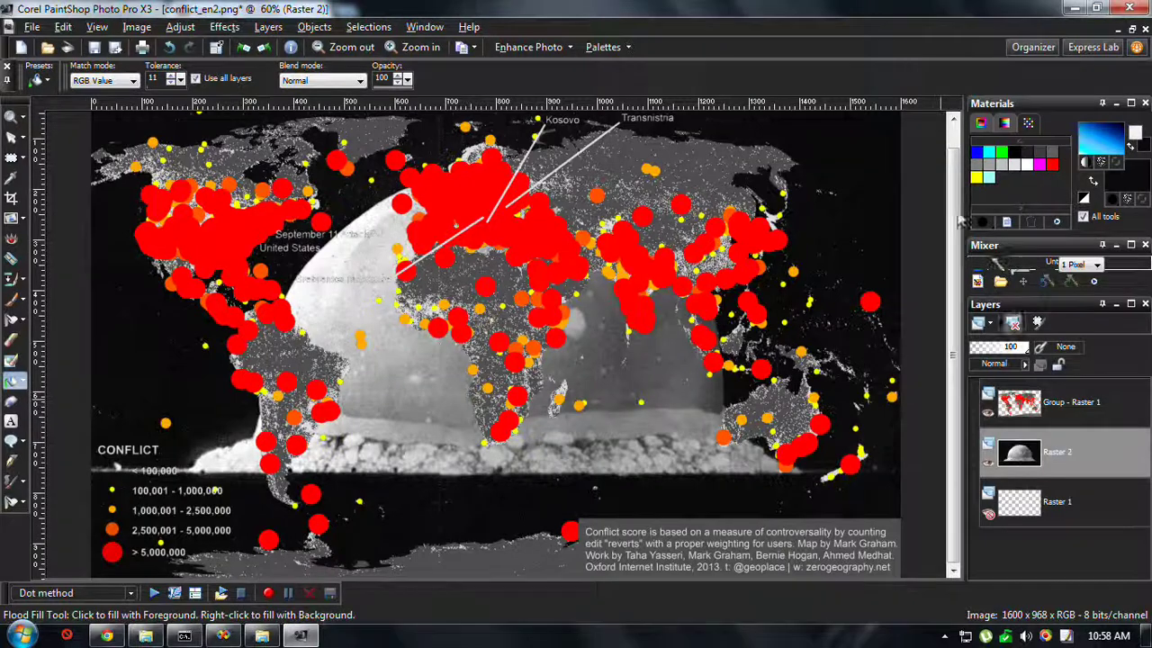
left_click(1006, 354)
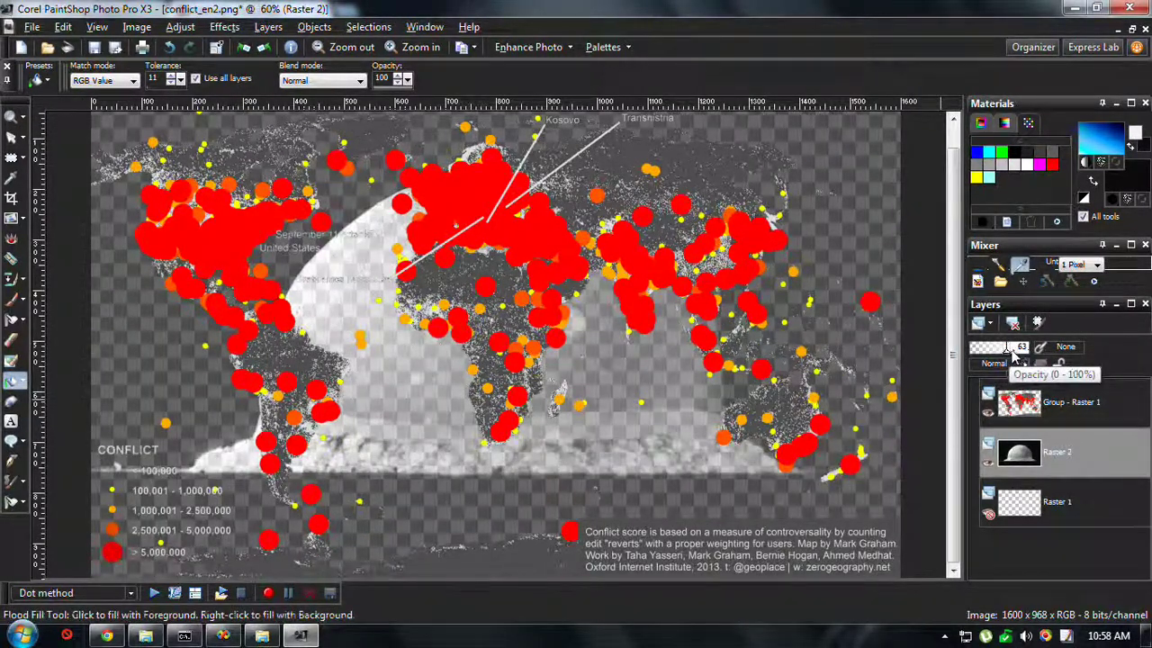
left_click(1011, 353)
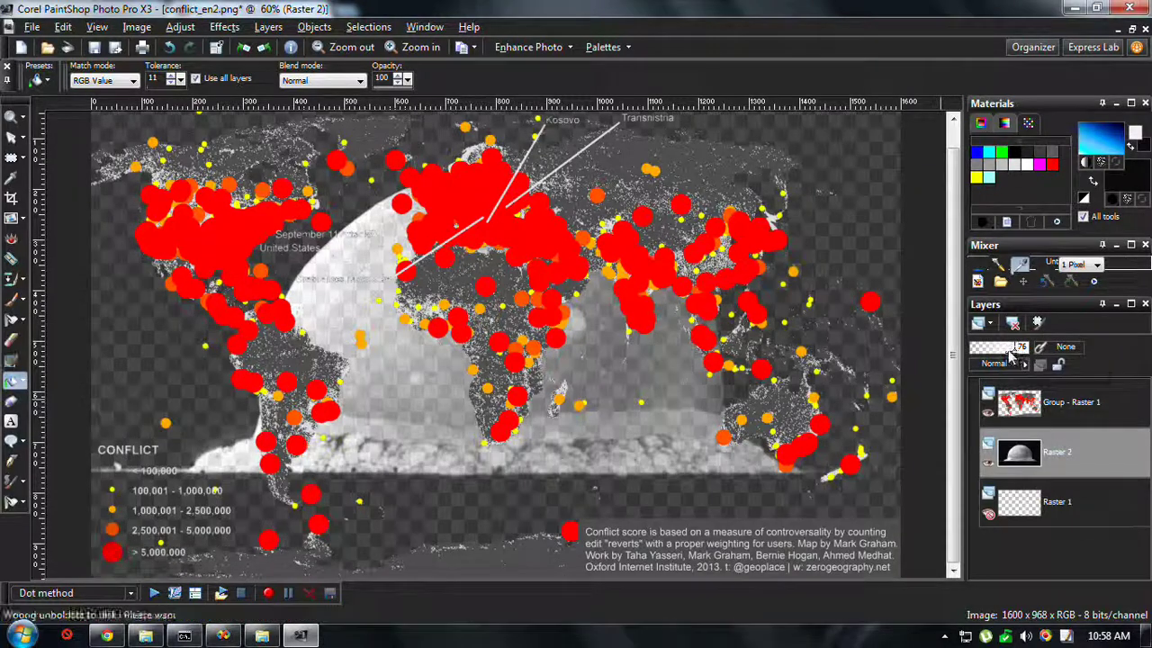
left_click(1007, 350)
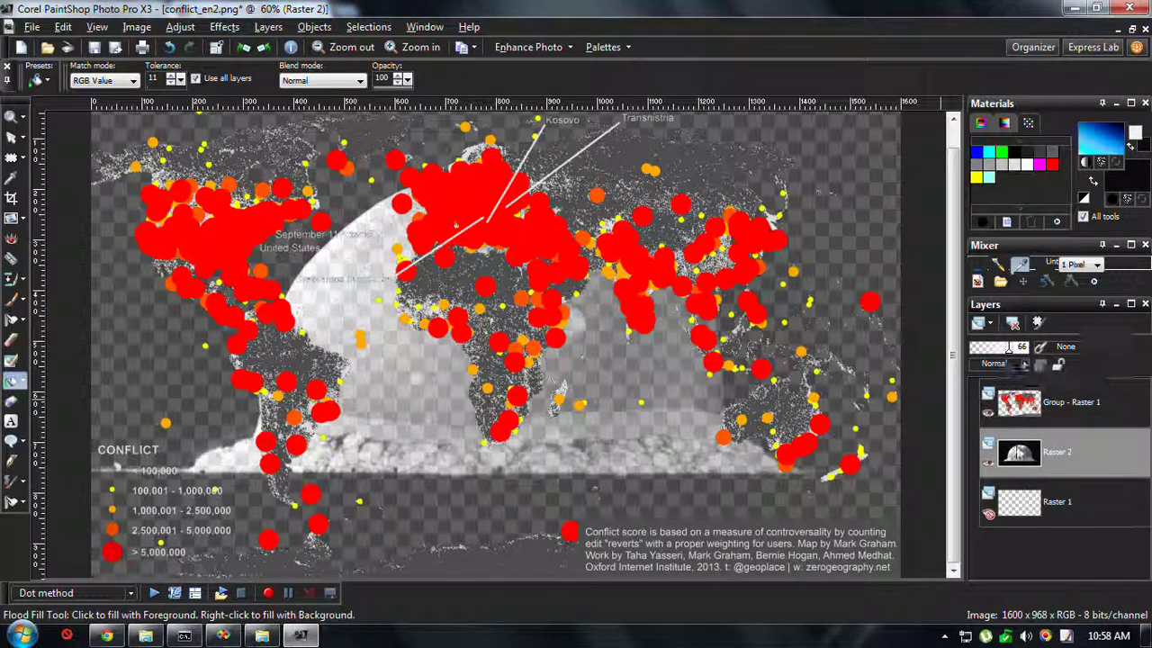
Step: Show Raster 1 and flood-fill it with the sampled near-black colour, hiding the map group and Raster 2 only during the fill
left_click(995, 522)
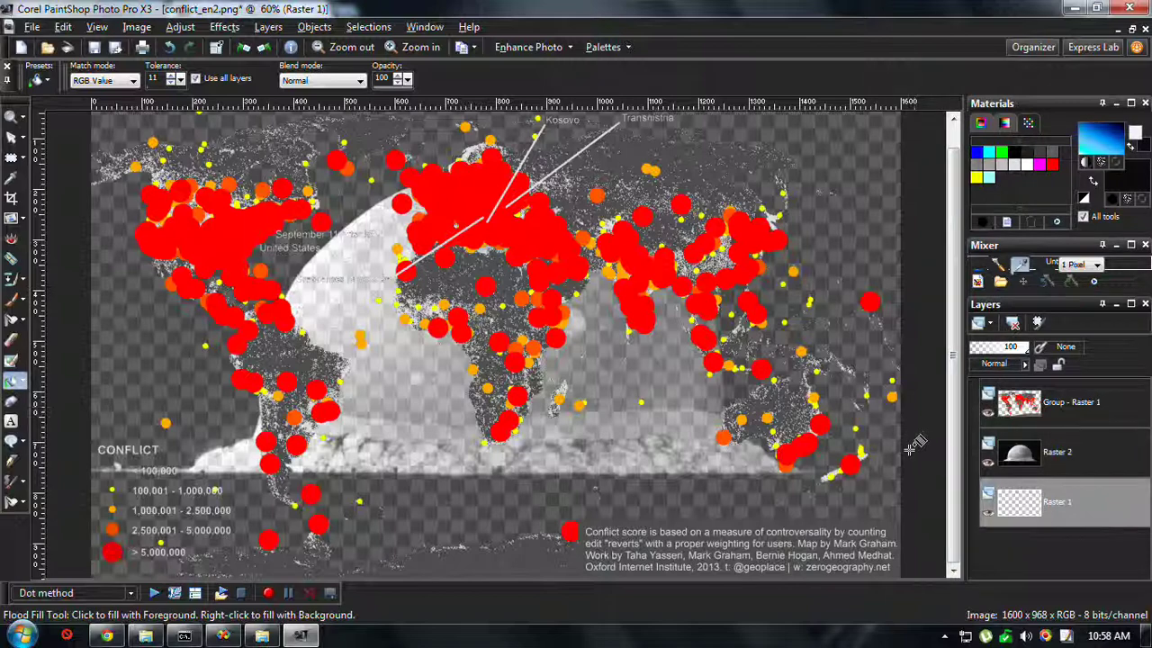
left_click(987, 462)
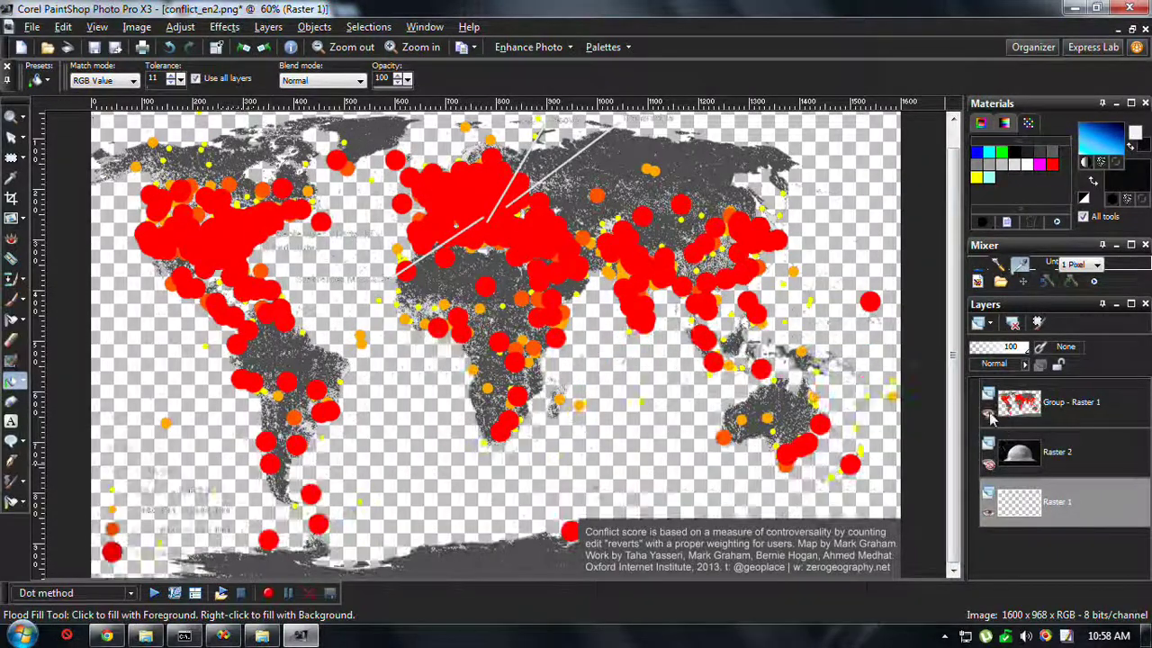
left_click(988, 412)
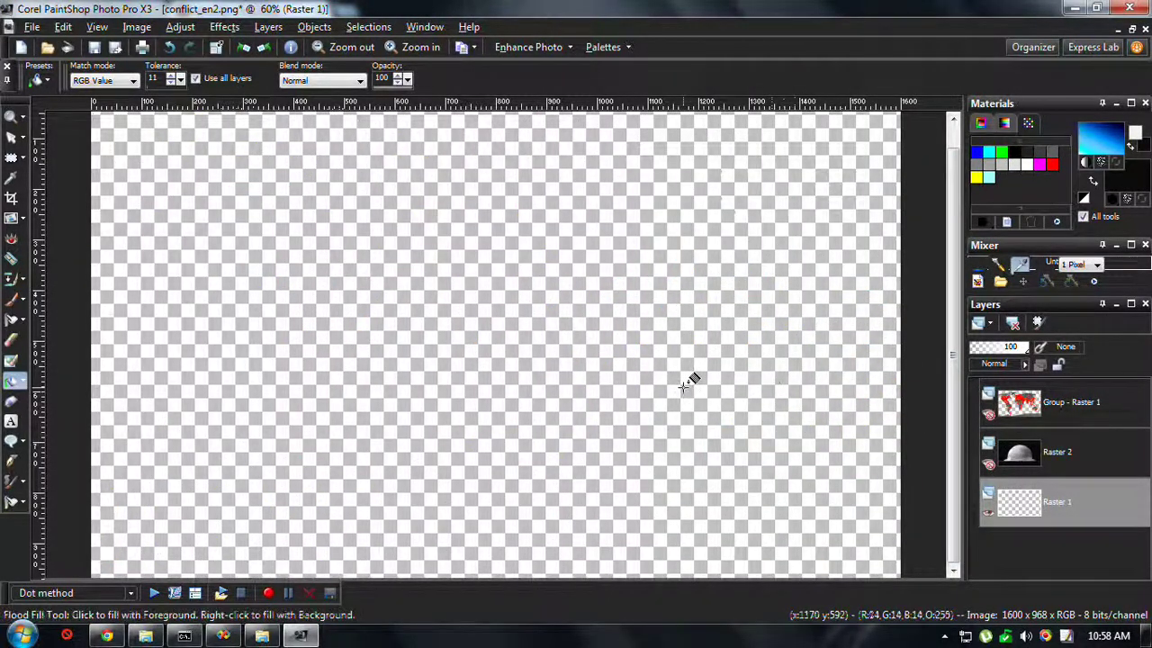
left_click(689, 380)
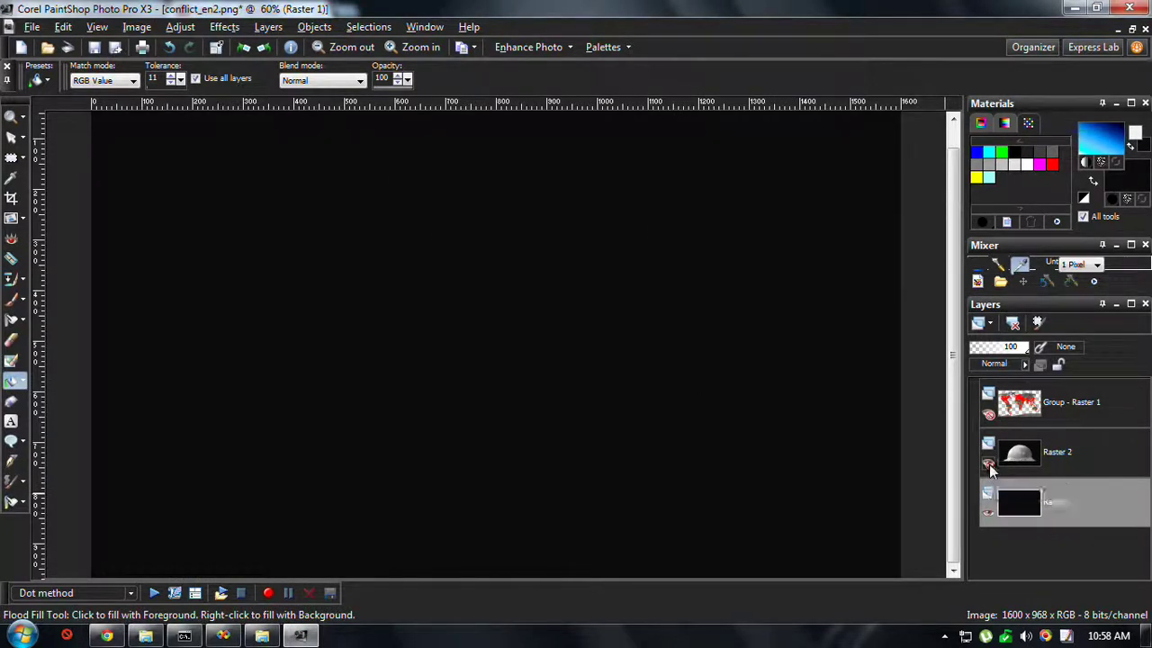
left_click(988, 463)
left_click(988, 412)
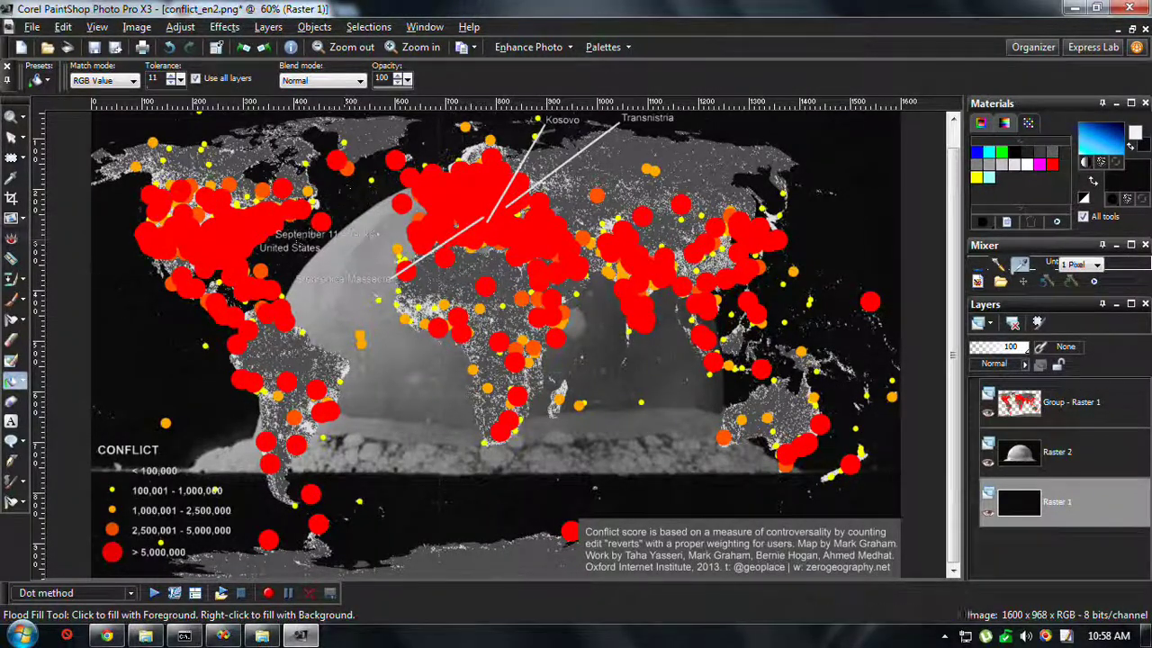
Step: Switch to the rectangular Selection tool and reduce the opacity of the dome layer Raster 2 to 30
left_click(24, 159)
left_click(56, 159)
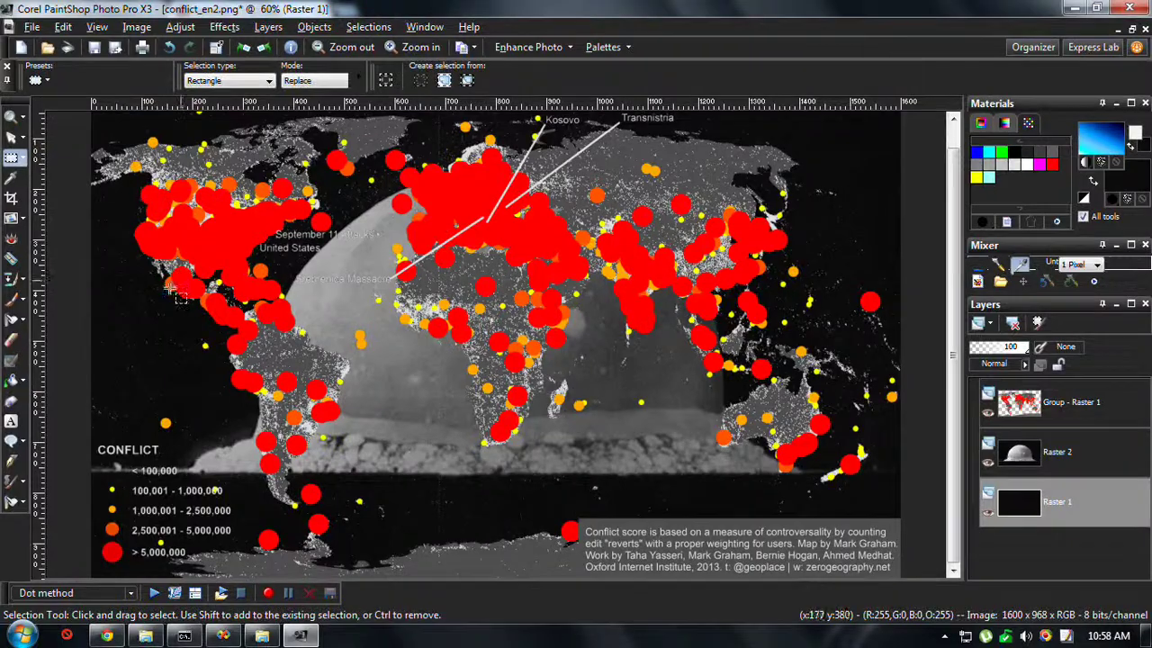
scroll(517, 360, "up", 4)
scroll(518, 360, "down", 4)
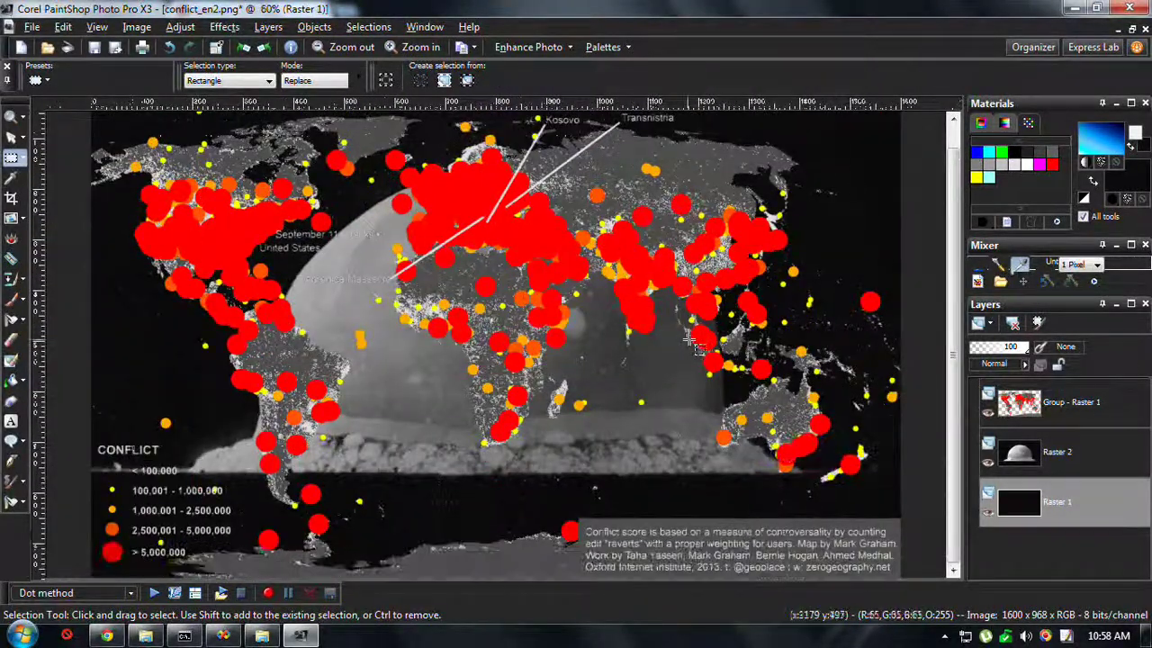
left_click(1076, 465)
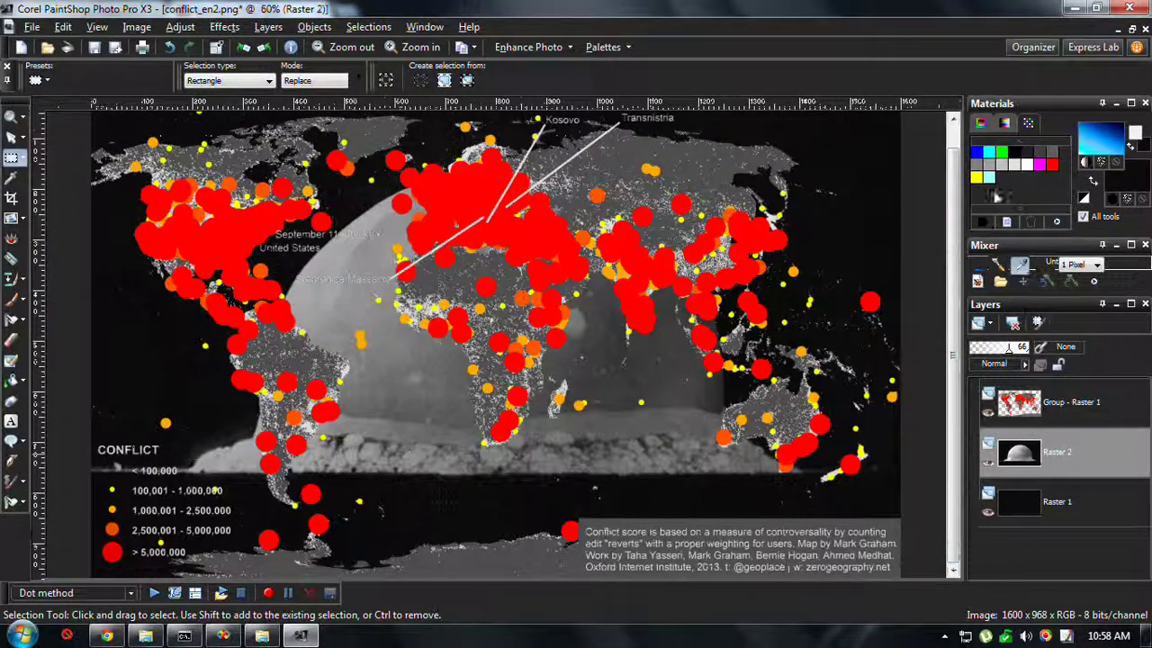
left_click(1002, 354)
left_click_drag(996, 358, 987, 358)
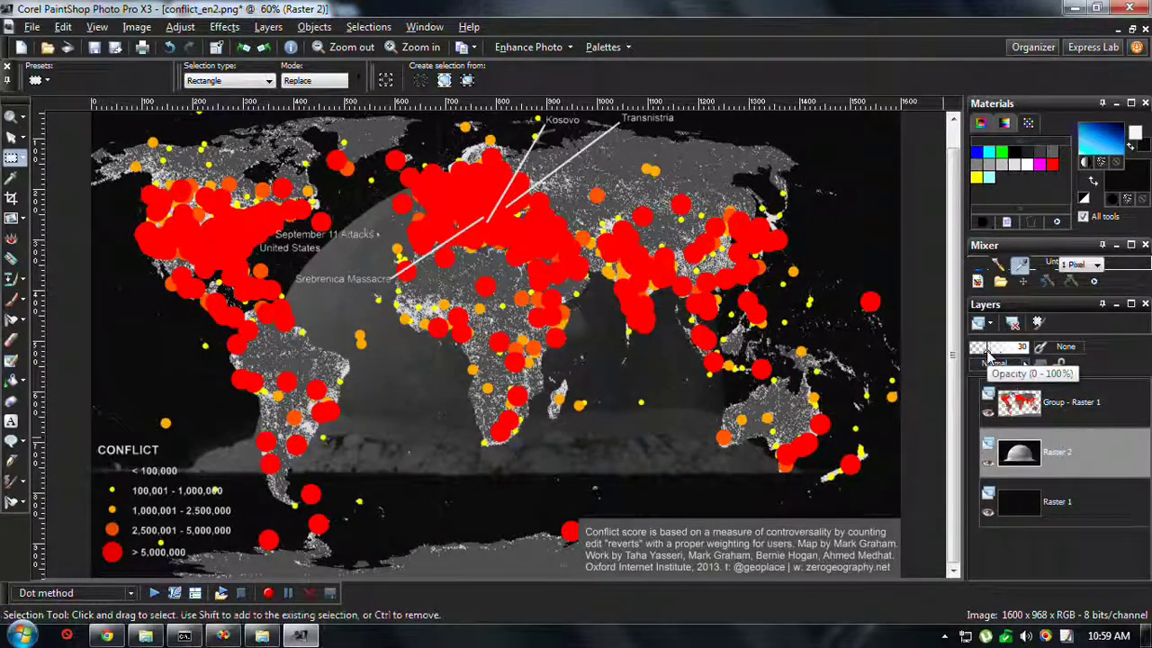